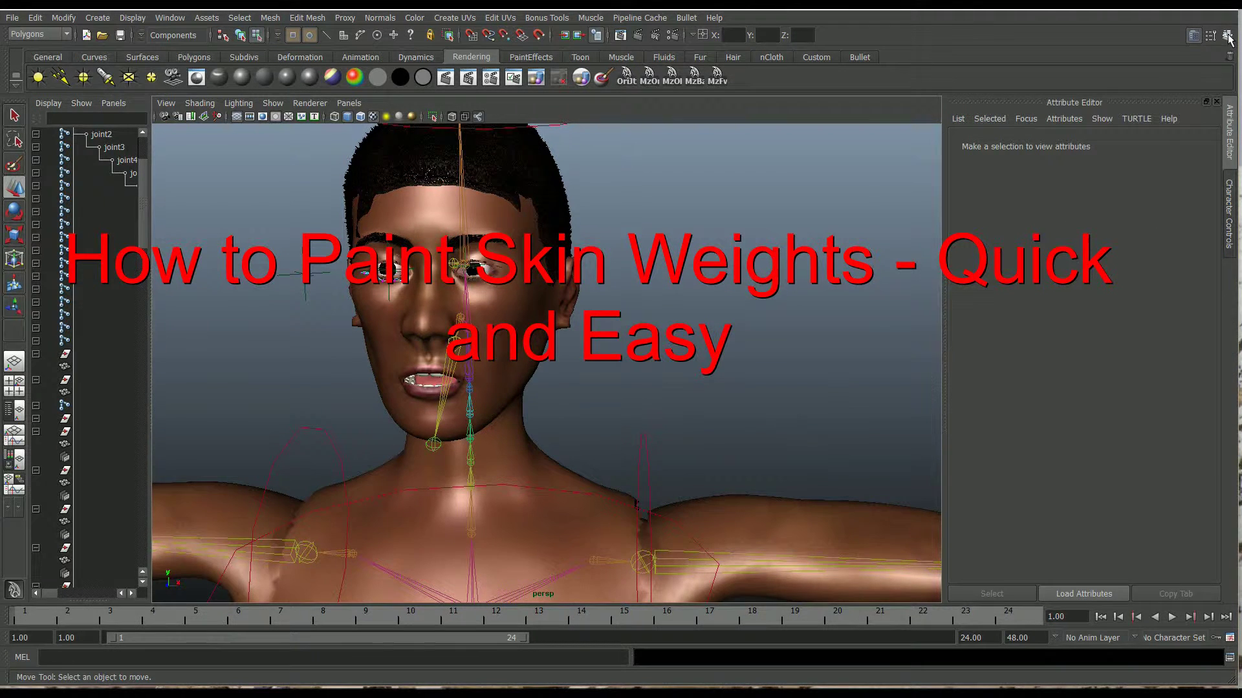
Step: Hide the display layers for the character's hair, eyes, teeth, tongue, lashes and eyebrows in the layer editor
{"action": "left_click", "coordinate": [1228, 37]}
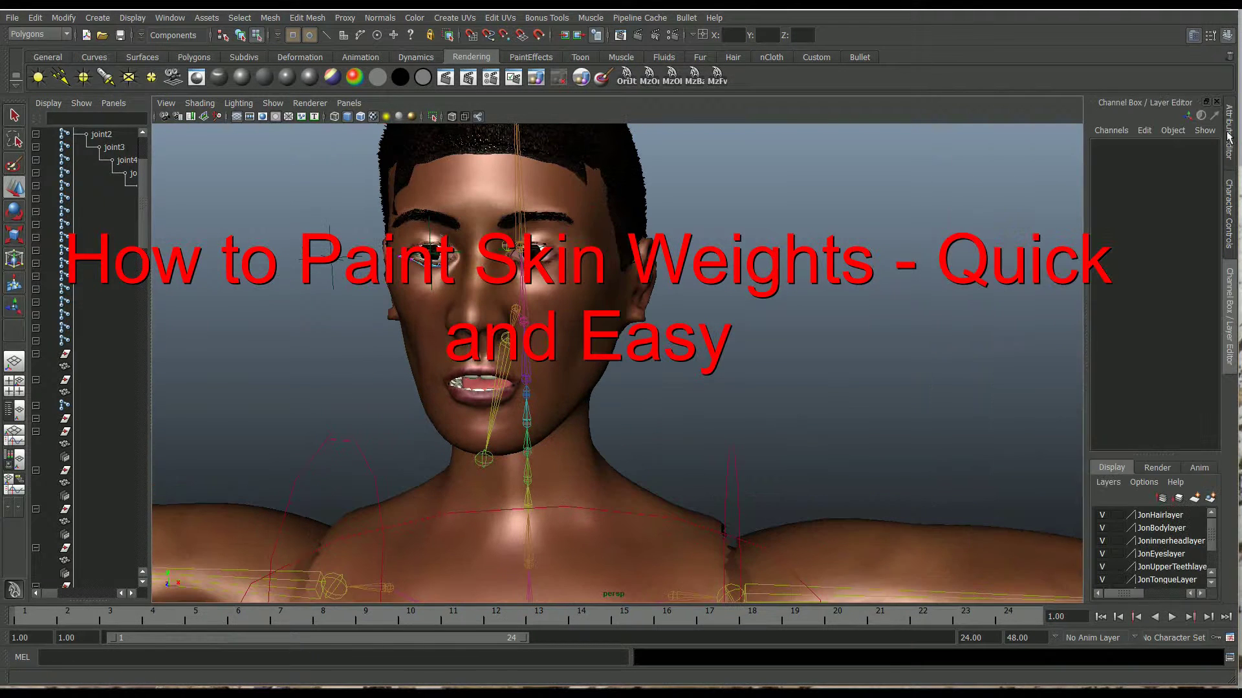
{"action": "left_click", "coordinate": [1102, 516]}
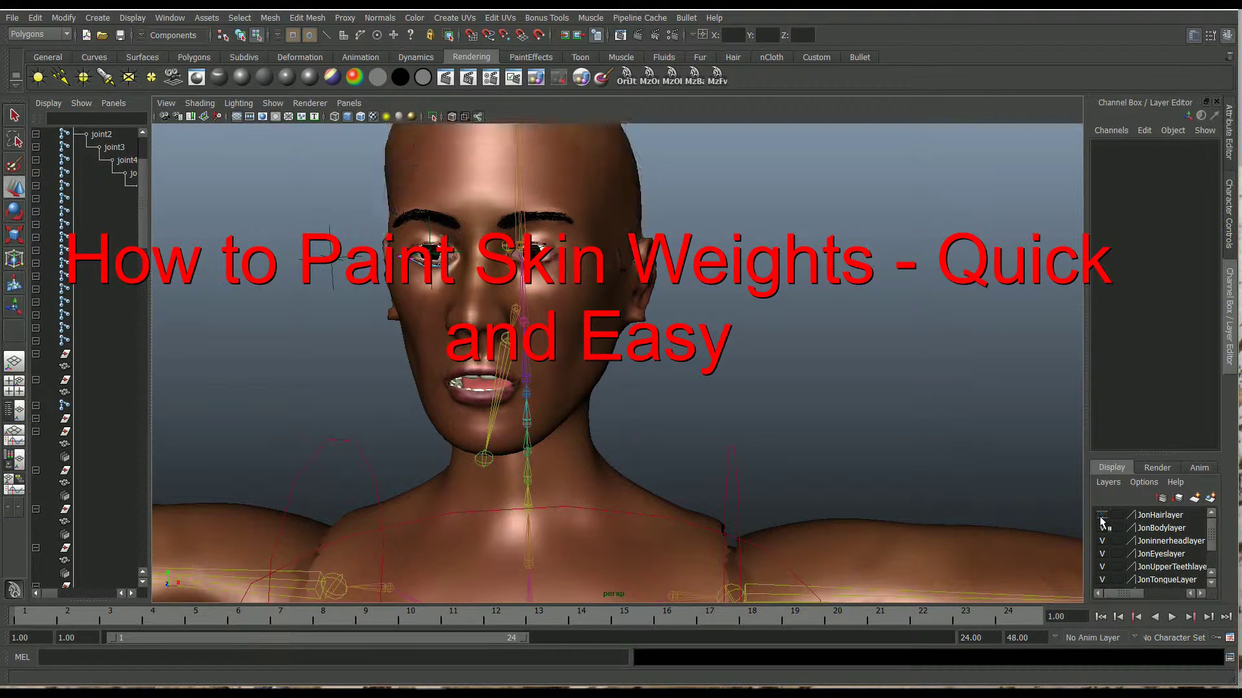
{"action": "left_click", "coordinate": [1102, 554]}
{"action": "left_click", "coordinate": [1102, 580]}
{"action": "scroll", "coordinate": [1106, 573], "scroll_direction": "down", "scroll_amount": 2}
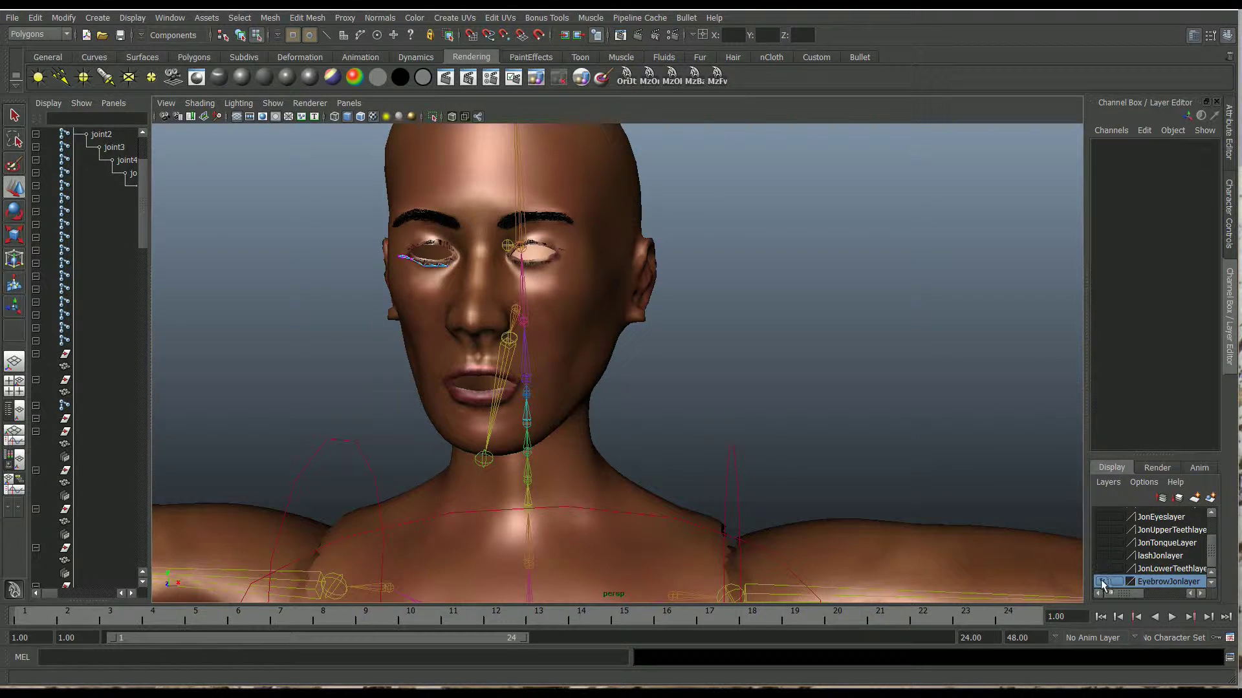
{"action": "left_click", "coordinate": [1103, 582]}
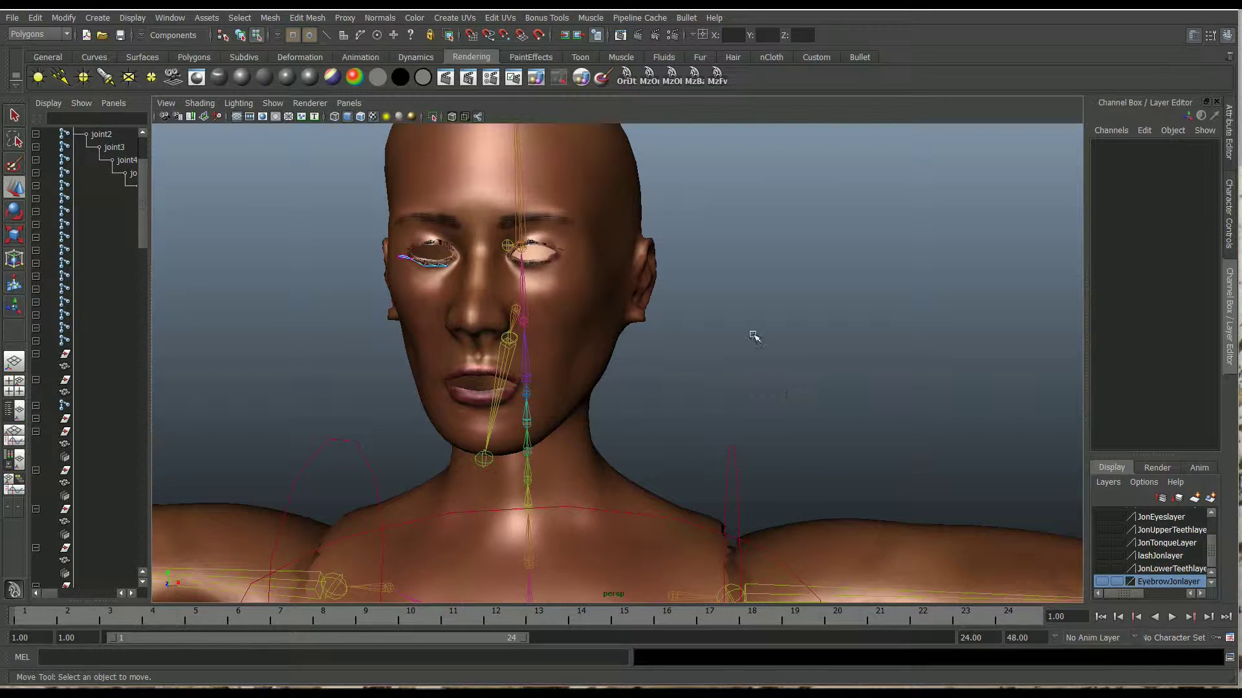
Step: Return from component to object selection mode and select the character's JonBoy body mesh
{"action": "left_click_drag", "start_coordinate": [752, 336], "coordinate": [686, 293], "text": "alt"}
{"action": "left_click", "coordinate": [642, 415]}
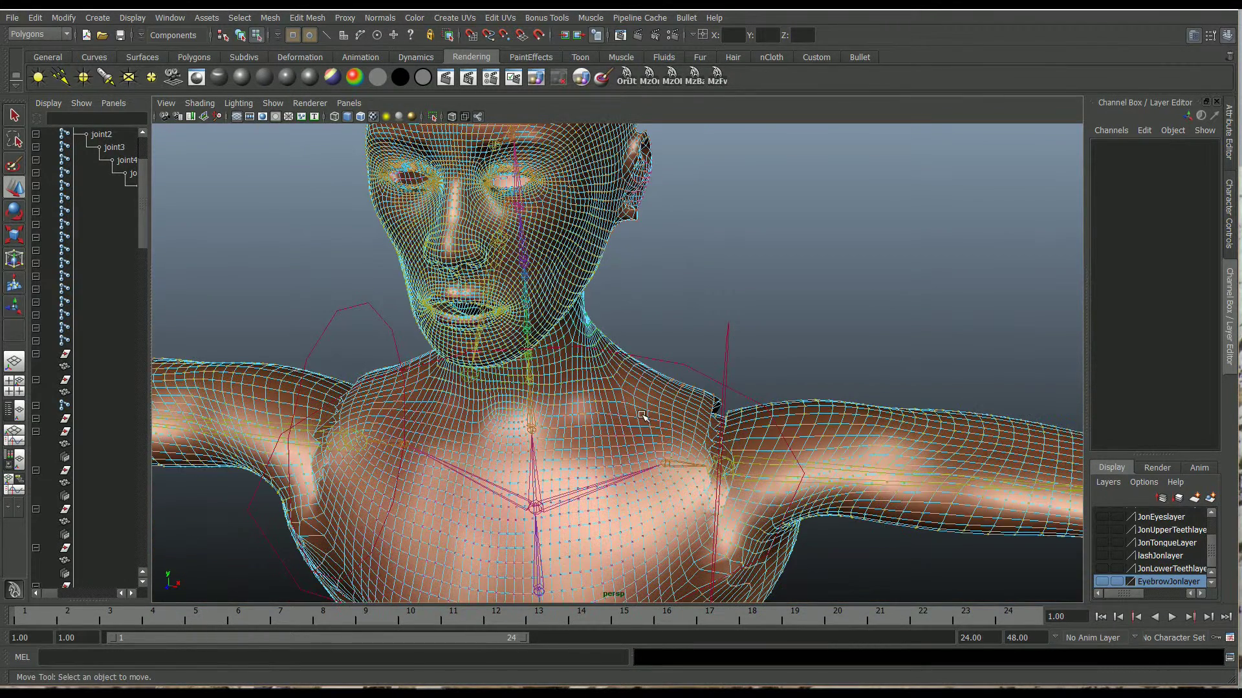
{"action": "right_click_drag", "start_coordinate": [650, 397], "coordinate": [708, 382]}
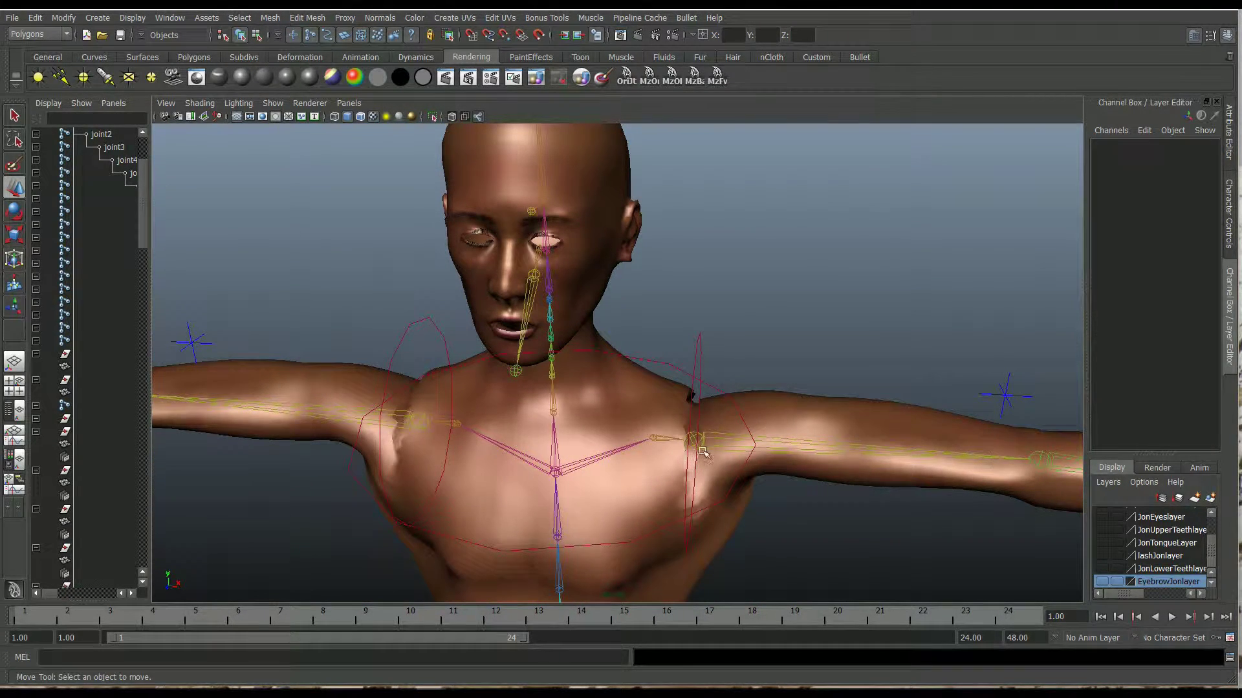
{"action": "scroll", "coordinate": [702, 450], "scroll_direction": "up", "scroll_amount": 3}
{"action": "left_click_drag", "start_coordinate": [668, 375], "coordinate": [688, 357], "text": "alt"}
{"action": "middle_click_drag", "start_coordinate": [687, 358], "coordinate": [716, 206], "text": "alt"}
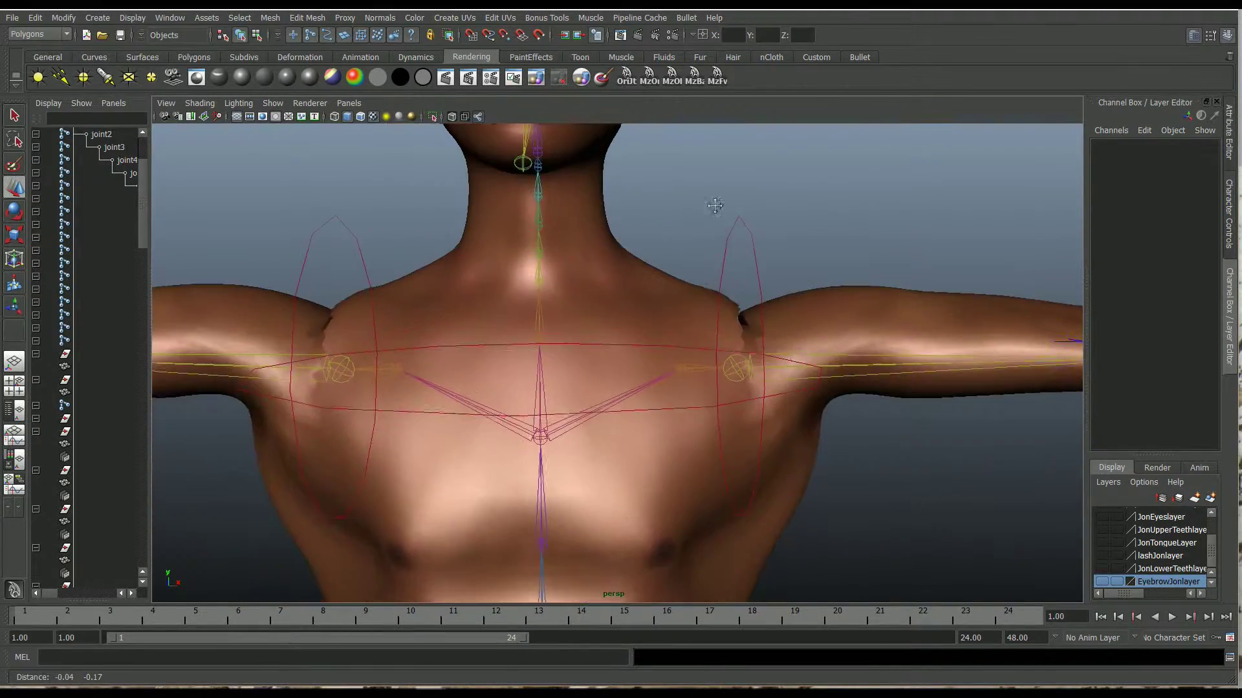
{"action": "left_click_drag", "start_coordinate": [715, 205], "coordinate": [744, 343], "text": "alt"}
{"action": "left_click", "coordinate": [857, 319]}
{"action": "key", "text": "f"}
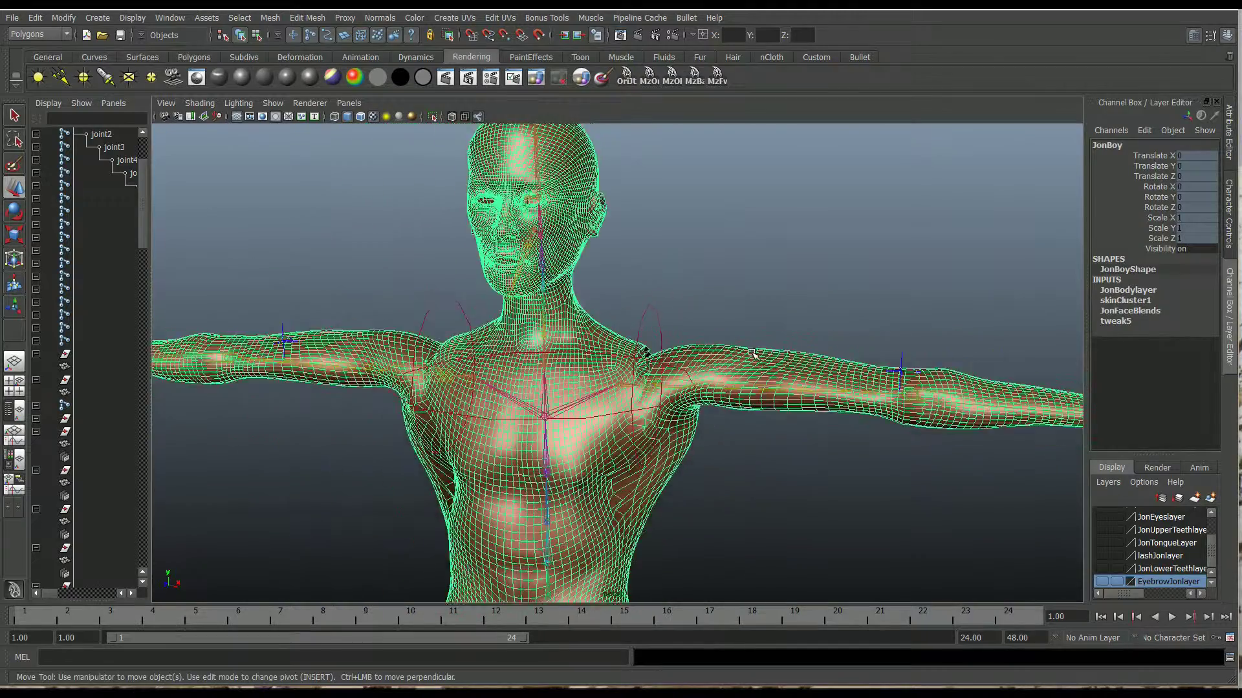
{"action": "scroll", "coordinate": [751, 358], "scroll_direction": "up", "scroll_amount": 3}
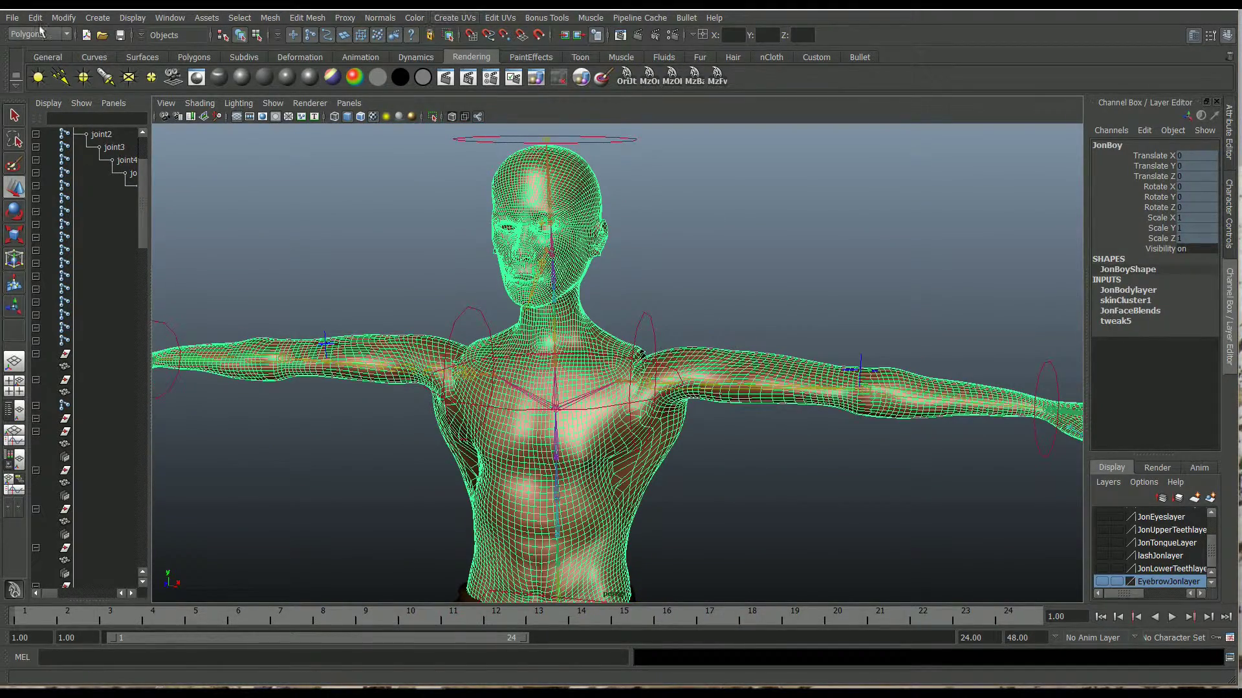
Step: Switch to the Animation command set and start the Paint Skin Weights Tool on the body mesh with its settings displayed
{"action": "left_click", "coordinate": [38, 33]}
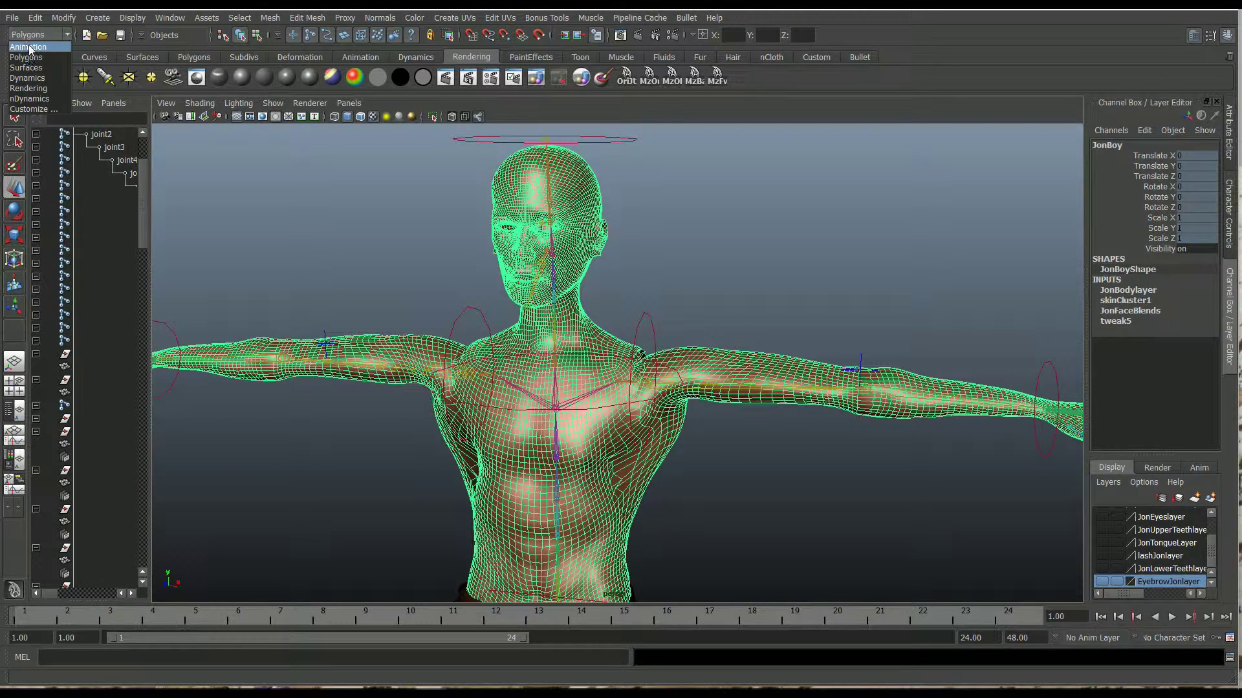
{"action": "left_click", "coordinate": [30, 47]}
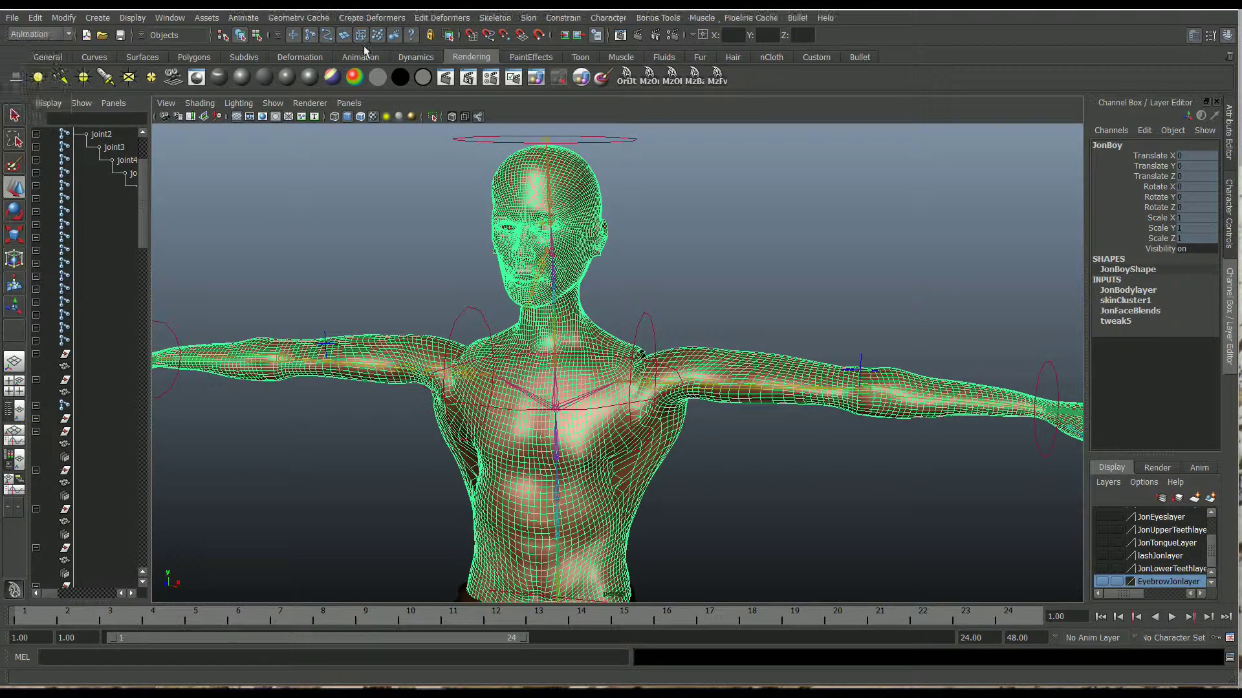
{"action": "left_click", "coordinate": [529, 19]}
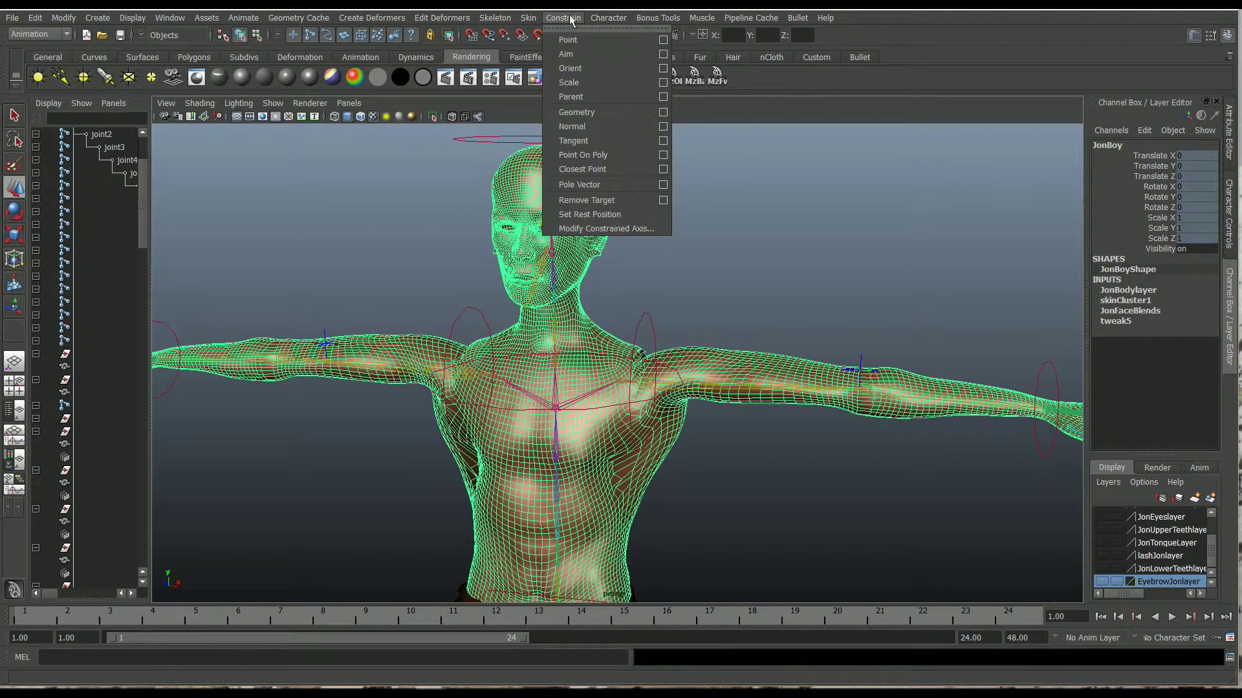
{"action": "mouse_move", "coordinate": [631, 20]}
{"action": "mouse_move", "coordinate": [535, 21]}
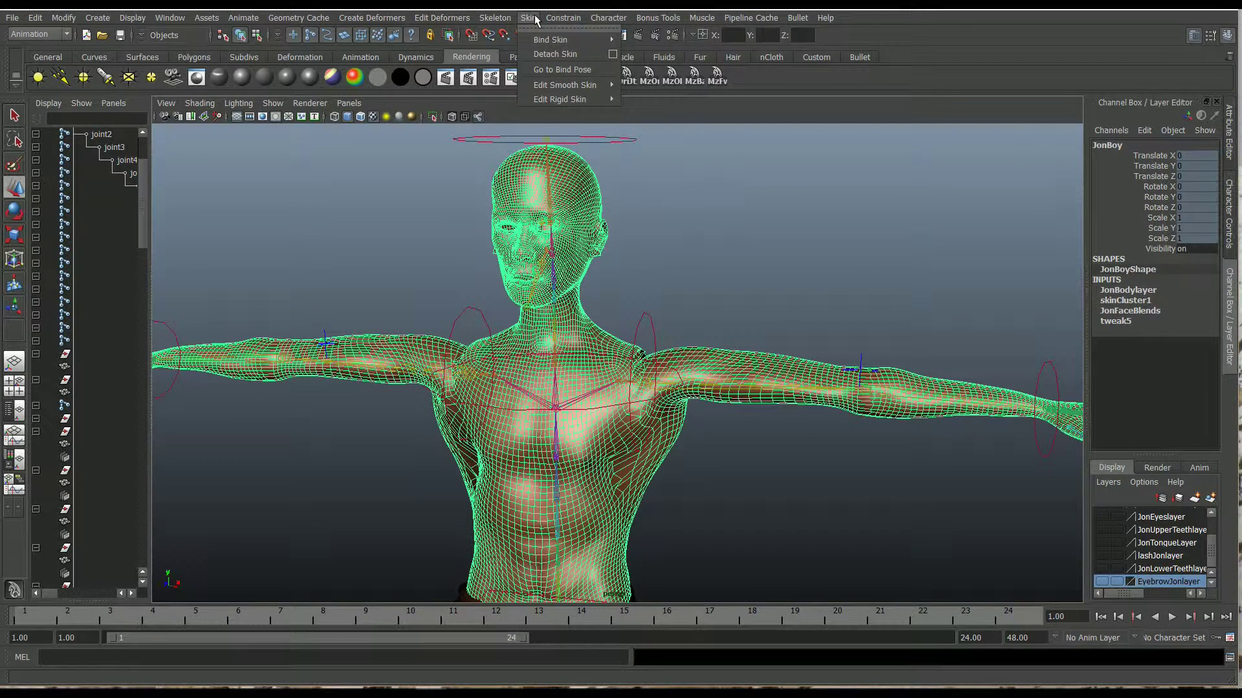
{"action": "mouse_move", "coordinate": [559, 84]}
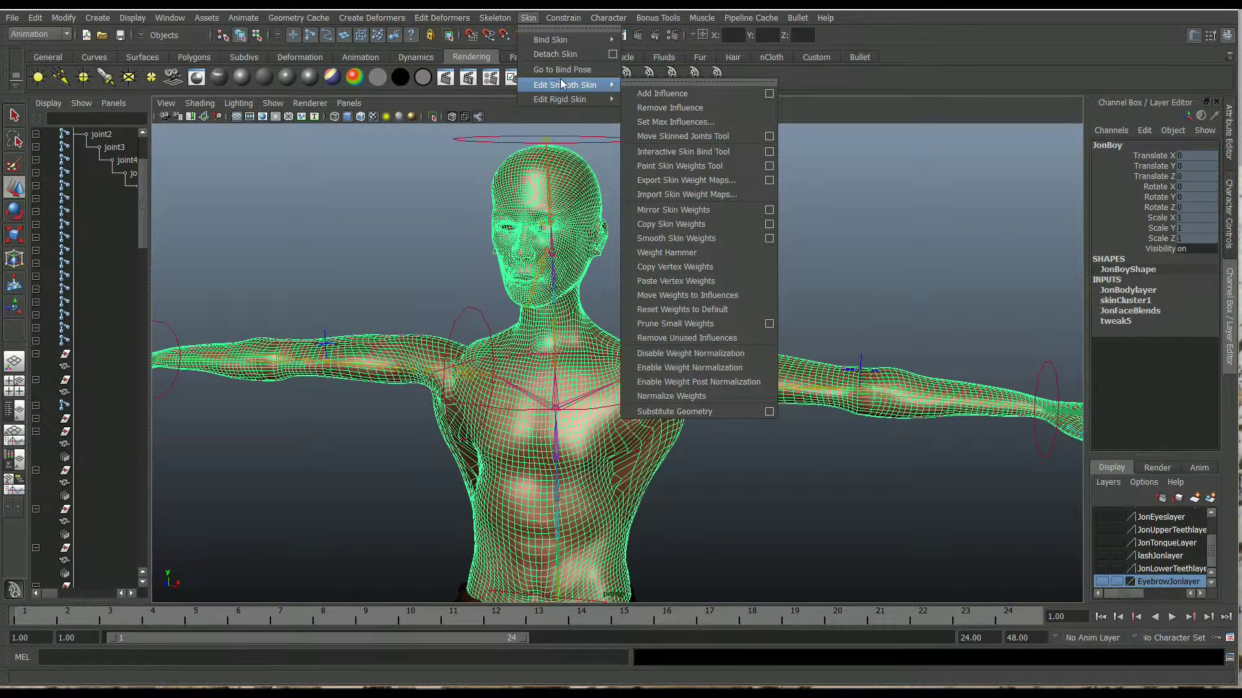
{"action": "left_click", "coordinate": [769, 165]}
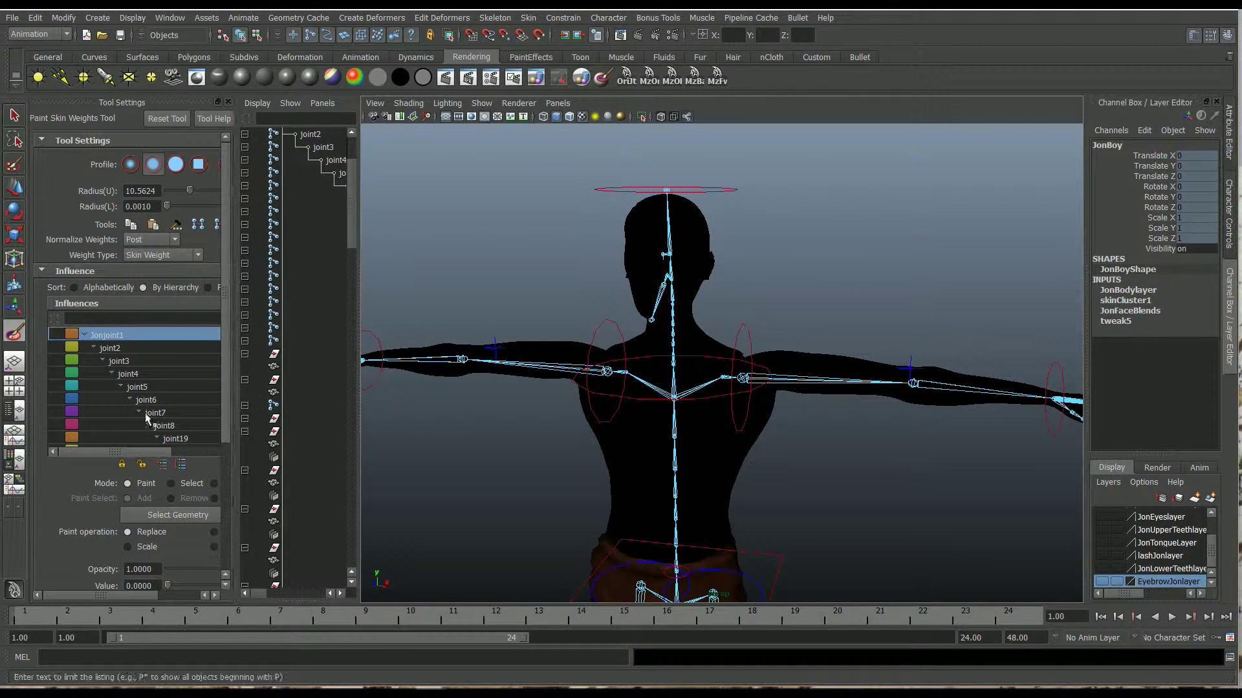
Step: Examine the skin weights of the spine and chest influences from joint2 through joint8
{"action": "left_click", "coordinate": [165, 345]}
{"action": "left_click", "coordinate": [165, 361]}
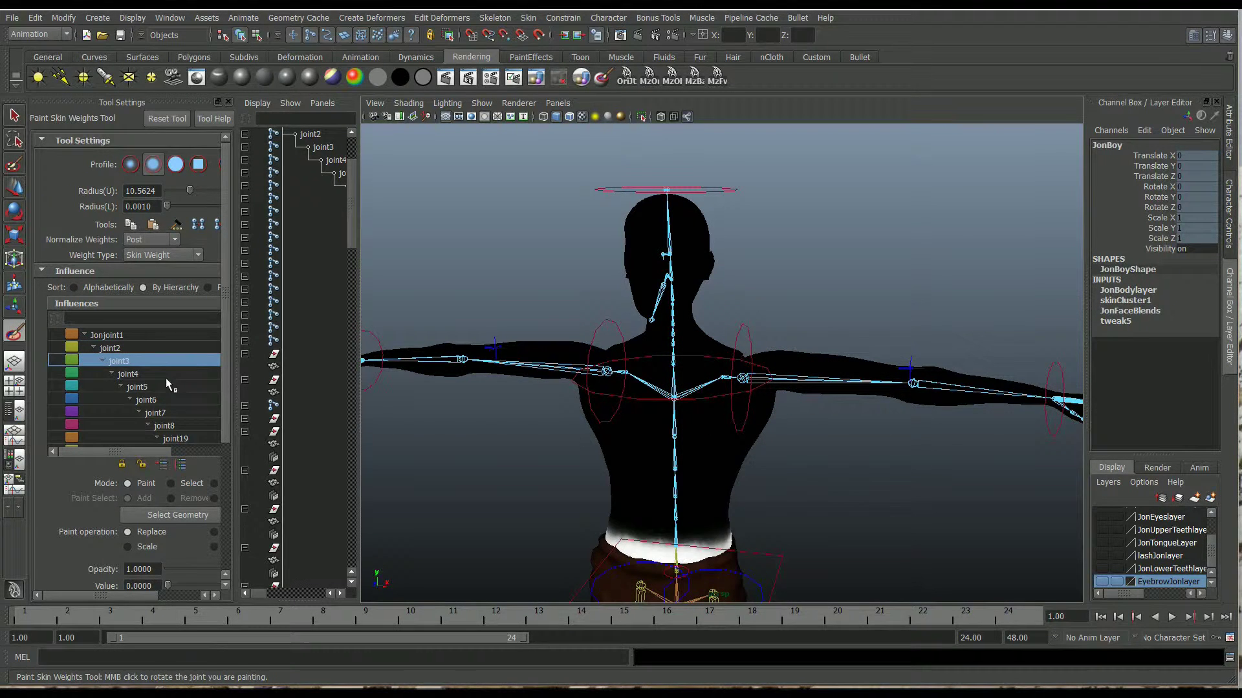
{"action": "left_click", "coordinate": [165, 386]}
{"action": "left_click", "coordinate": [166, 399]}
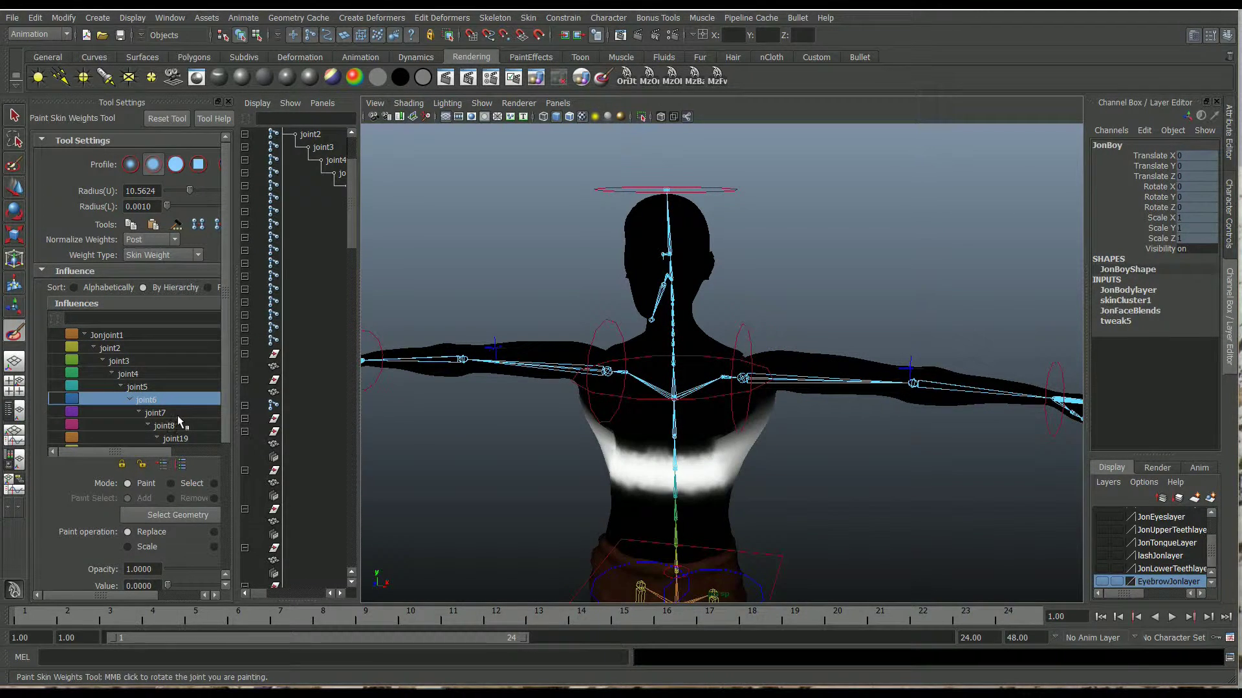
{"action": "left_click", "coordinate": [181, 413]}
{"action": "left_click", "coordinate": [165, 426]}
{"action": "scroll", "coordinate": [657, 366], "scroll_direction": "down", "scroll_amount": 5}
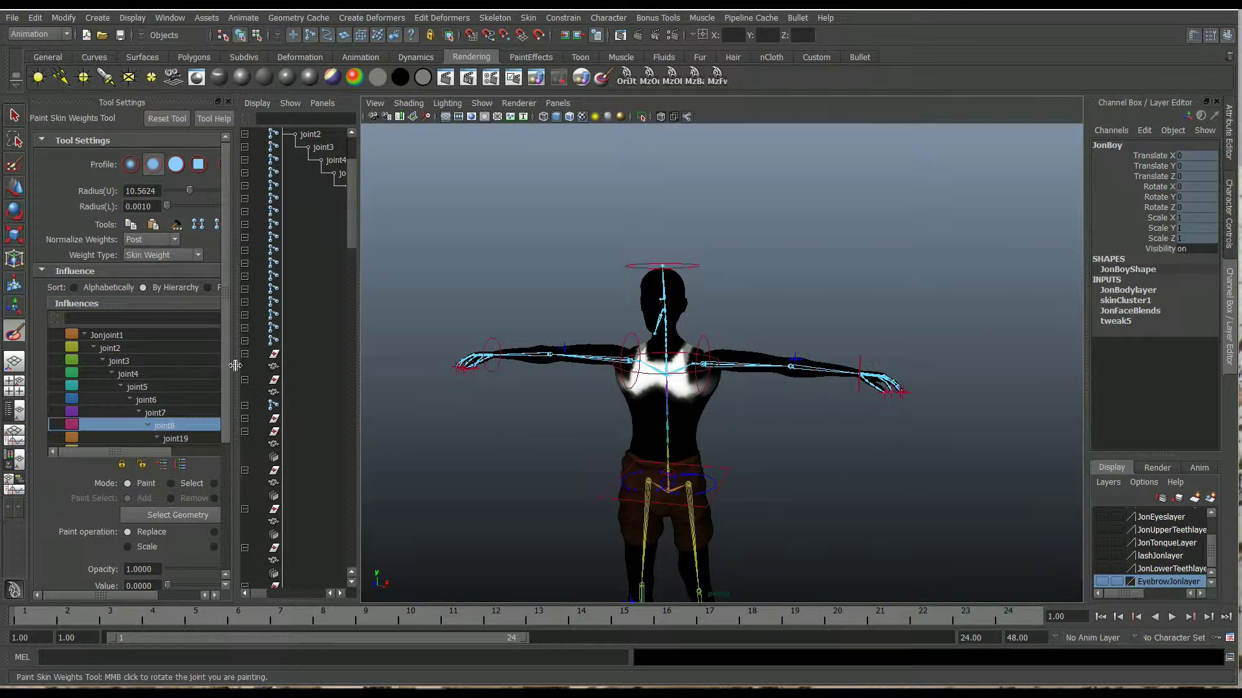
{"action": "left_click_drag", "start_coordinate": [234, 366], "coordinate": [317, 366]}
{"action": "scroll", "coordinate": [724, 383], "scroll_direction": "up", "scroll_amount": 5}
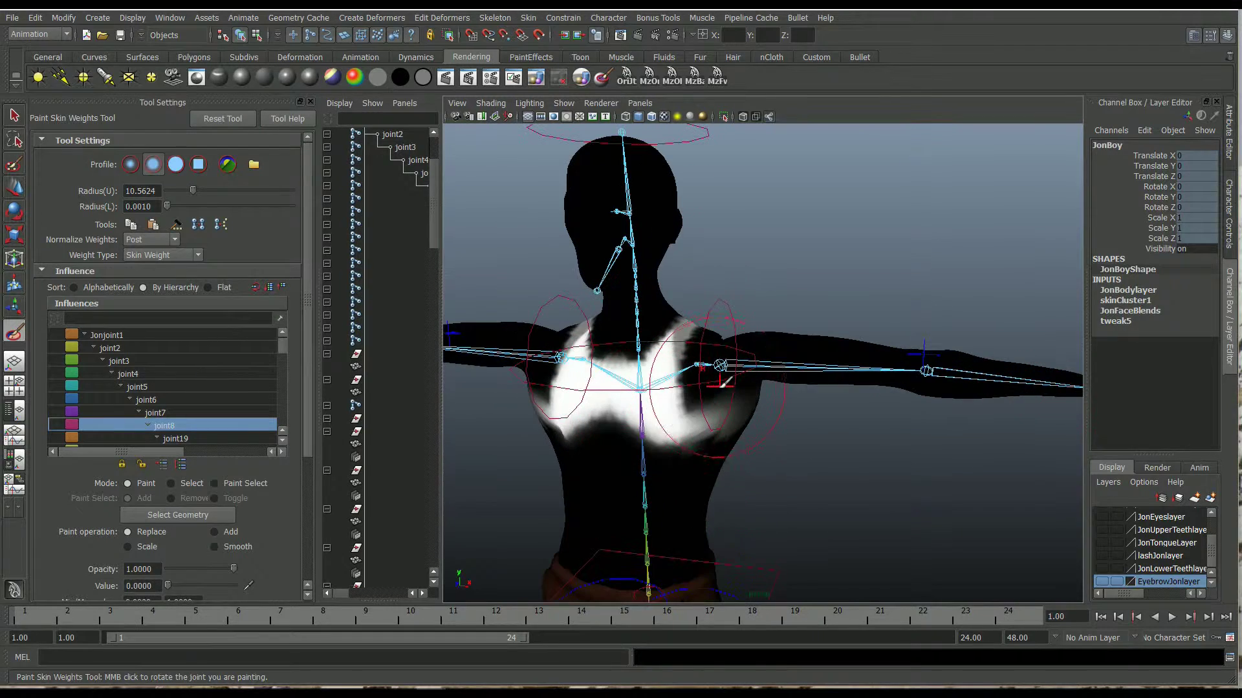
{"action": "scroll", "coordinate": [232, 415], "scroll_direction": "down", "scroll_amount": 1}
Step: Check joint19's weights and choose the upper-arm influence joint20 for painting at the shoulder
{"action": "left_click", "coordinate": [232, 411]}
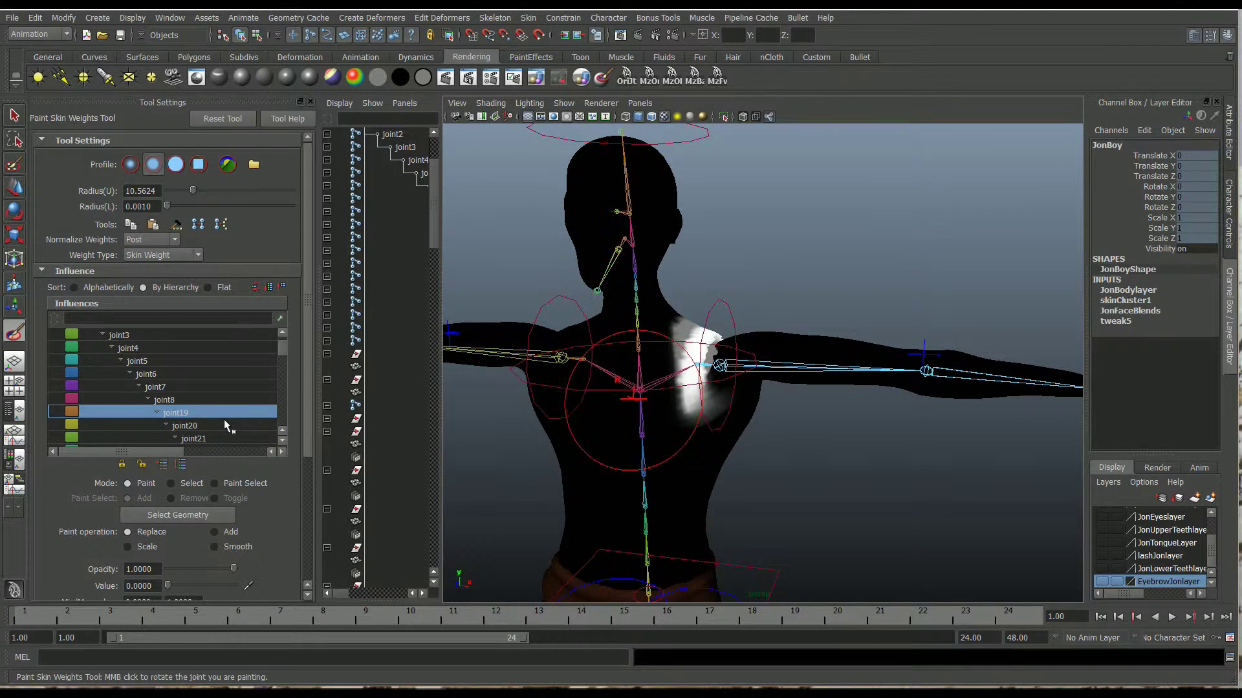
{"action": "left_click", "coordinate": [225, 425]}
{"action": "scroll", "coordinate": [625, 443], "scroll_direction": "up", "scroll_amount": 3}
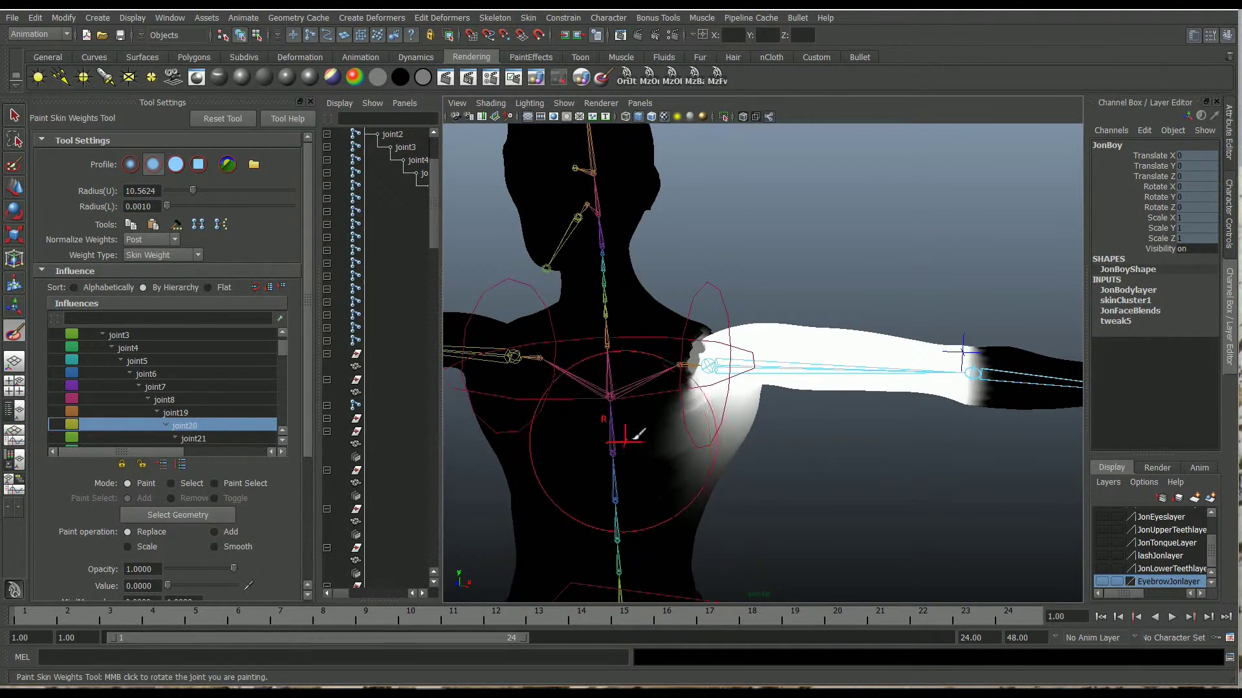
{"action": "scroll", "coordinate": [625, 443], "scroll_direction": "up", "scroll_amount": 5}
{"action": "middle_click_drag", "start_coordinate": [649, 347], "coordinate": [670, 369], "text": "alt"}
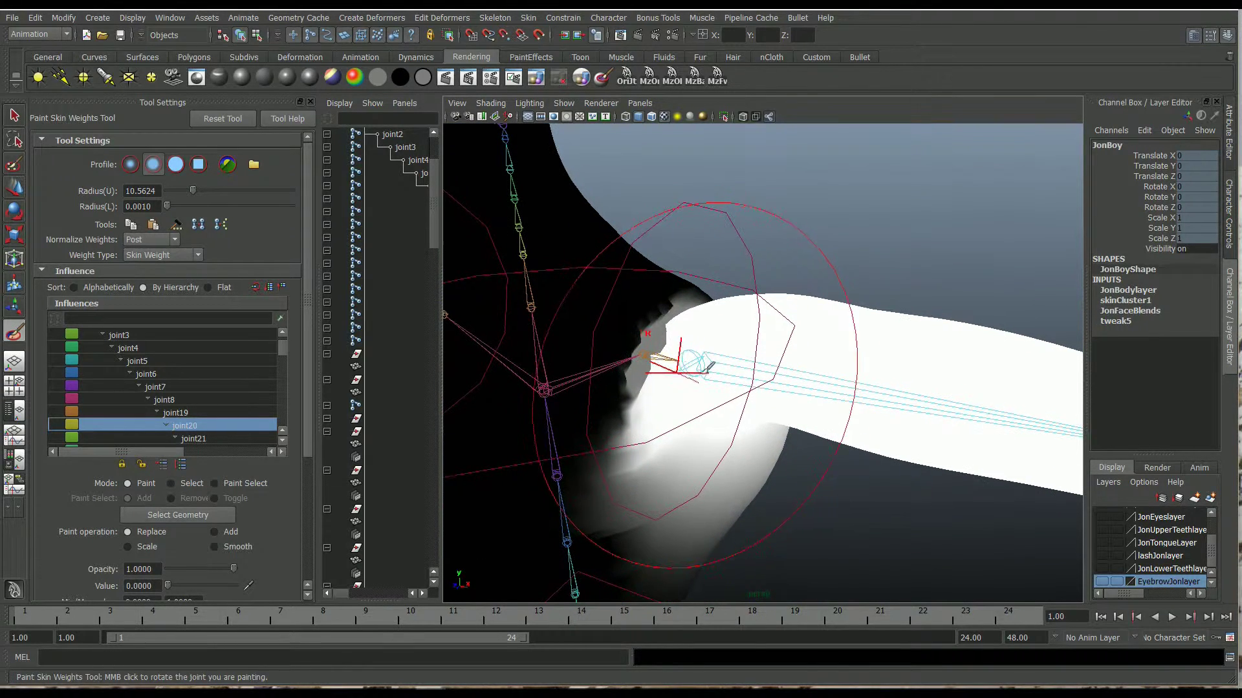
Step: Hide JonCharacter's control rig using the Character Controls, and enlarge the viewport by narrowing the Outliner
{"action": "left_click", "coordinate": [1233, 200]}
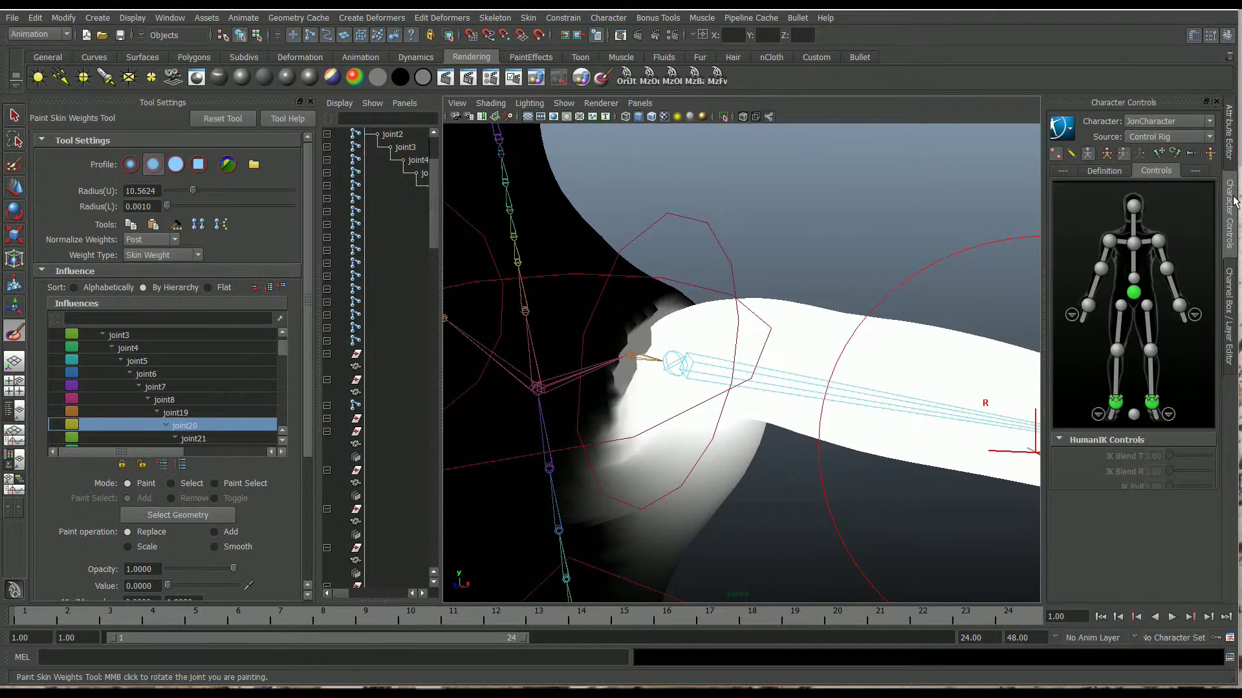
{"action": "left_click", "coordinate": [1058, 158]}
{"action": "scroll", "coordinate": [782, 231], "scroll_direction": "down", "scroll_amount": 3}
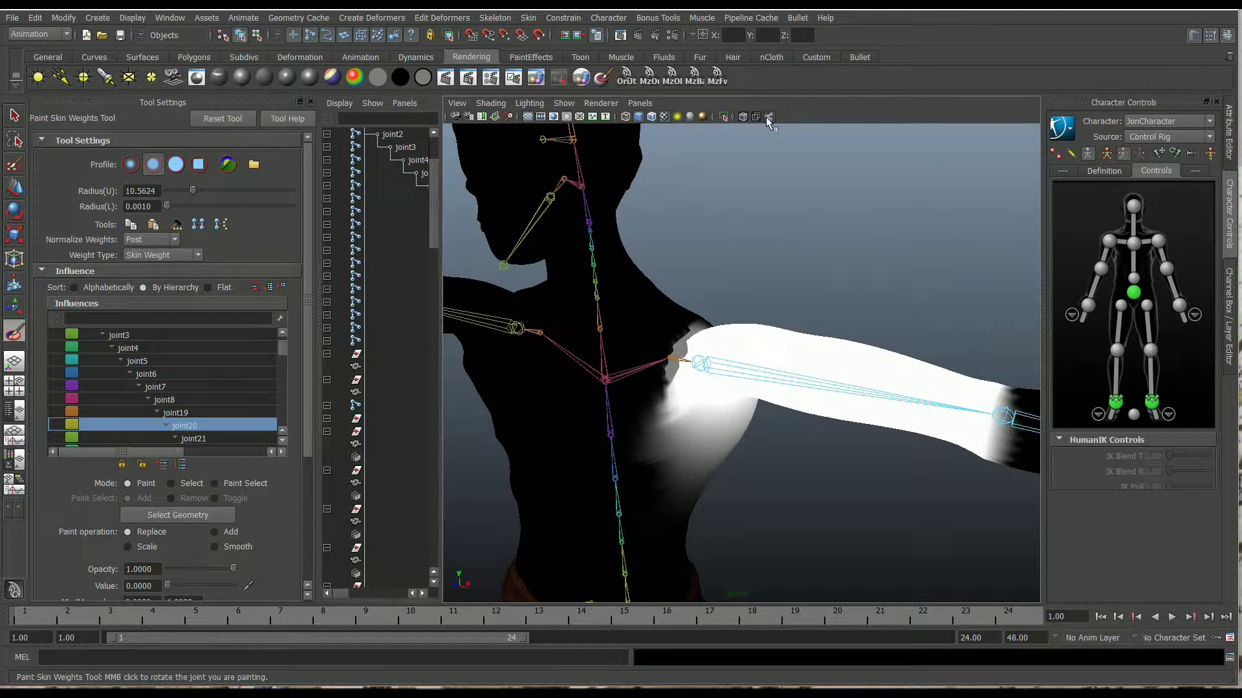
{"action": "scroll", "coordinate": [480, 262], "scroll_direction": "up", "scroll_amount": 3}
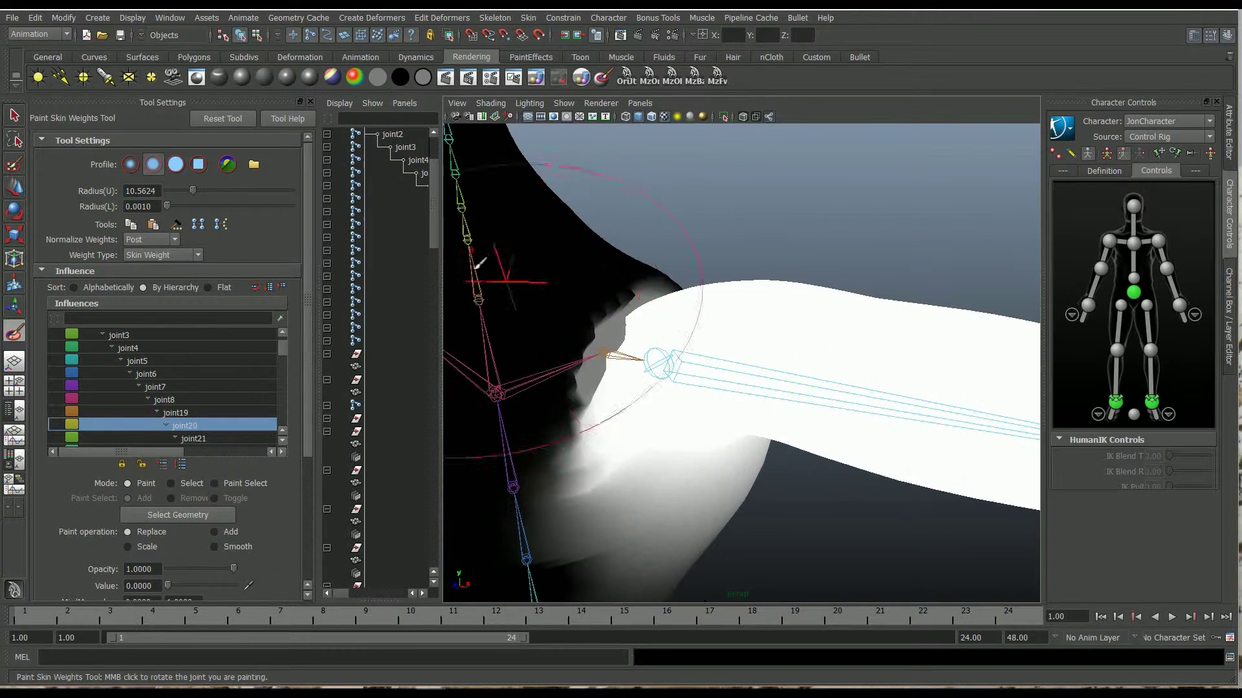
{"action": "left_click_drag", "start_coordinate": [441, 223], "coordinate": [317, 225]}
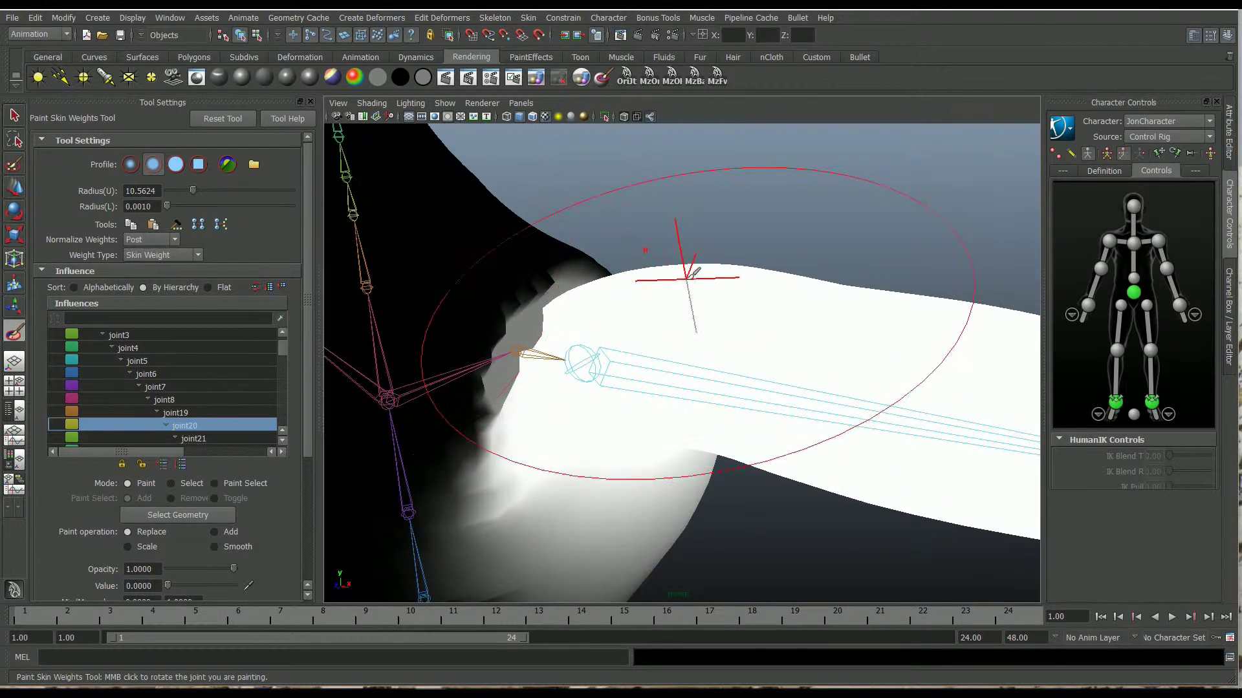
{"action": "left_click_drag", "start_coordinate": [688, 279], "coordinate": [683, 285], "text": "alt"}
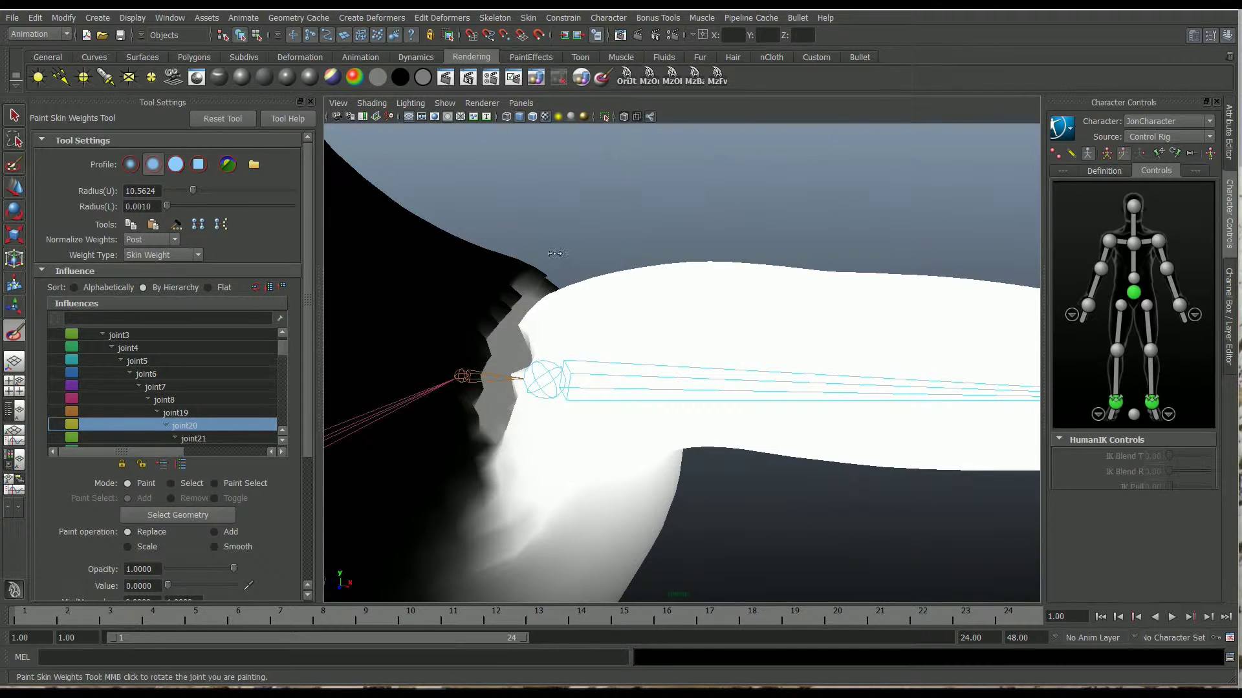
Step: Reduce the brush radius to 4.9324 and smooth joint20's jagged weight border across the front of the shoulder
{"action": "left_click_drag", "start_coordinate": [595, 341], "coordinate": [537, 375]}
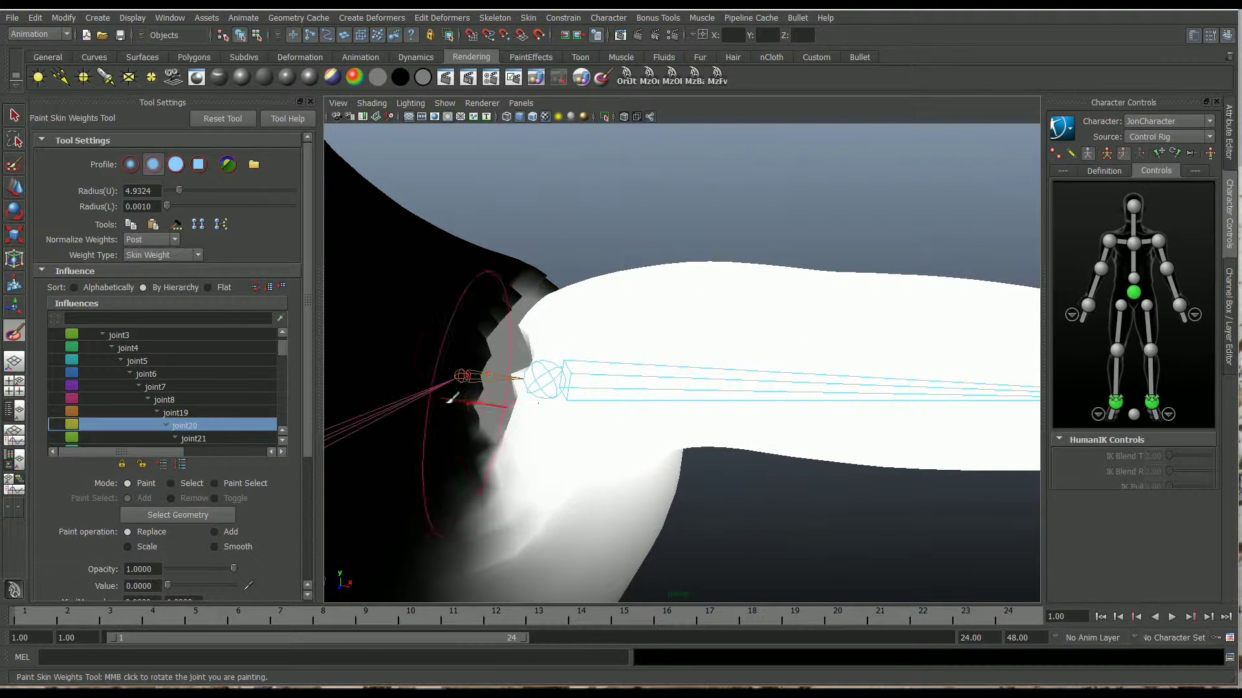
{"action": "middle_click_drag", "start_coordinate": [557, 333], "coordinate": [674, 307], "text": "alt"}
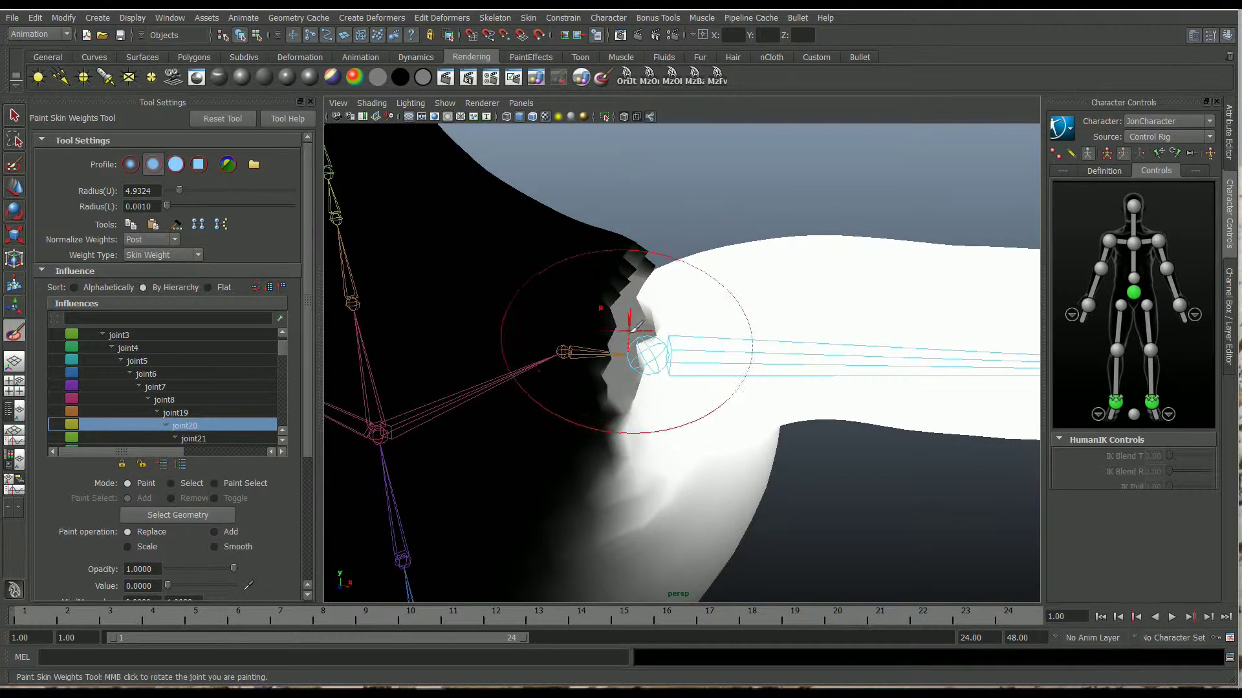
{"action": "left_click_drag", "start_coordinate": [637, 326], "coordinate": [661, 321], "text": "alt"}
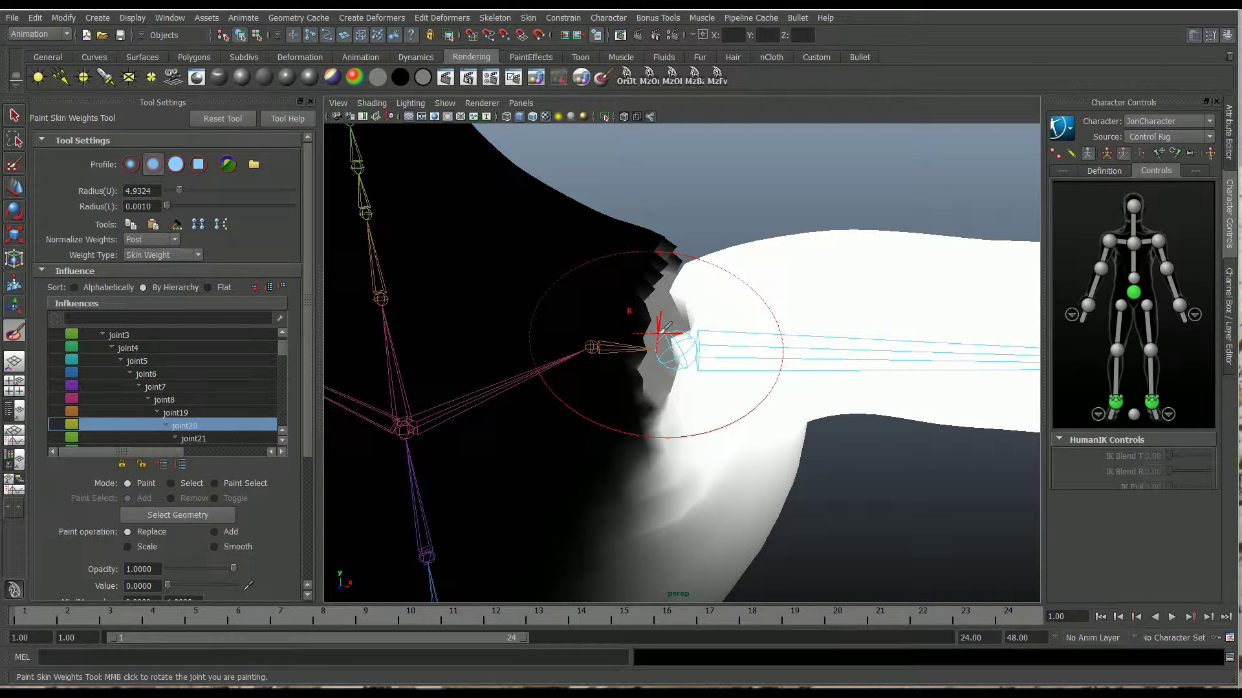
{"action": "mouse_move", "coordinate": [665, 326]}
{"action": "left_mouse_down", "text": "alt"}
{"action": "mouse_move", "coordinate": [648, 373]}
{"action": "mouse_move", "coordinate": [662, 302]}
{"action": "mouse_move", "coordinate": [658, 381]}
{"action": "mouse_move", "coordinate": [638, 300]}
{"action": "mouse_move", "coordinate": [661, 272]}
{"action": "left_mouse_up", "text": "alt"}
{"action": "scroll", "coordinate": [661, 332], "scroll_direction": "up", "scroll_amount": 3}
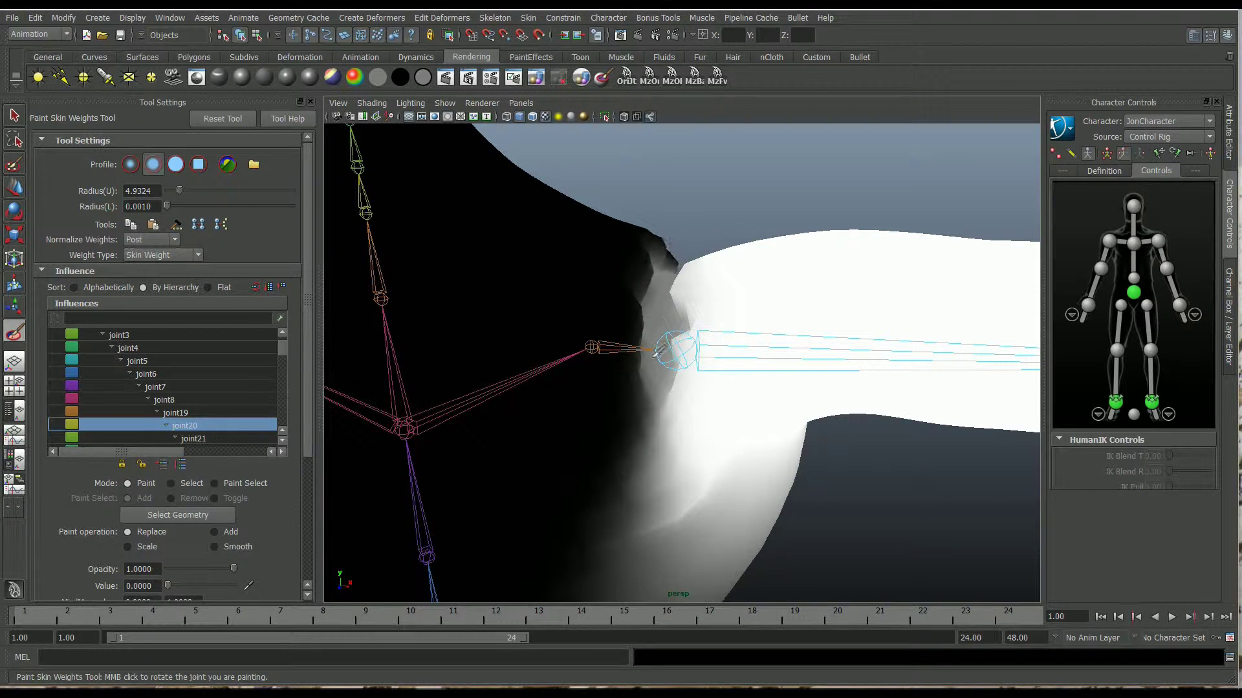
Step: Blend joint20's weights smoothly into the torso around the back and remaining sides of the shoulder
{"action": "mouse_move", "coordinate": [655, 356]}
{"action": "left_mouse_down", "text": "shift"}
{"action": "mouse_move", "coordinate": [657, 269]}
{"action": "mouse_move", "coordinate": [641, 379]}
{"action": "mouse_move", "coordinate": [654, 355]}
{"action": "mouse_move", "coordinate": [449, 384]}
{"action": "mouse_move", "coordinate": [699, 410]}
{"action": "mouse_move", "coordinate": [573, 338]}
{"action": "mouse_move", "coordinate": [602, 313]}
{"action": "left_mouse_up", "text": "shift"}
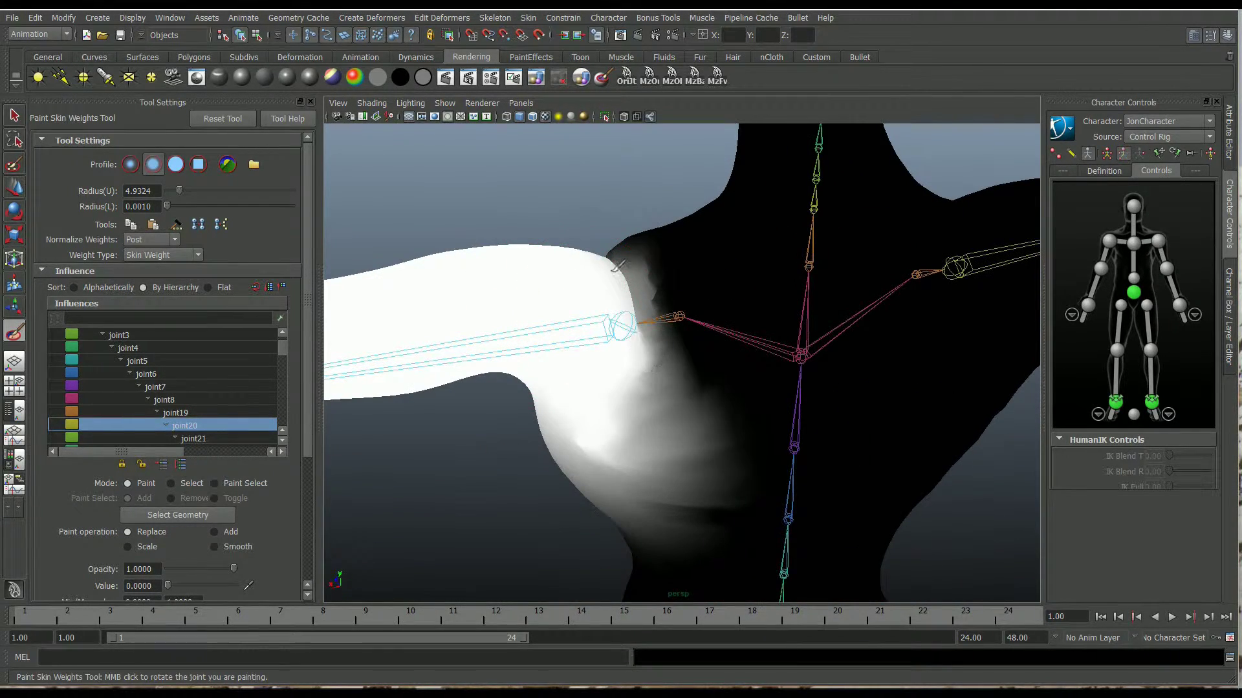
{"action": "mouse_move", "coordinate": [653, 286]}
{"action": "left_mouse_down", "text": "shift"}
{"action": "mouse_move", "coordinate": [679, 420]}
{"action": "mouse_move", "coordinate": [673, 352]}
{"action": "mouse_move", "coordinate": [637, 338]}
{"action": "mouse_move", "coordinate": [660, 365]}
{"action": "left_mouse_up", "text": "shift"}
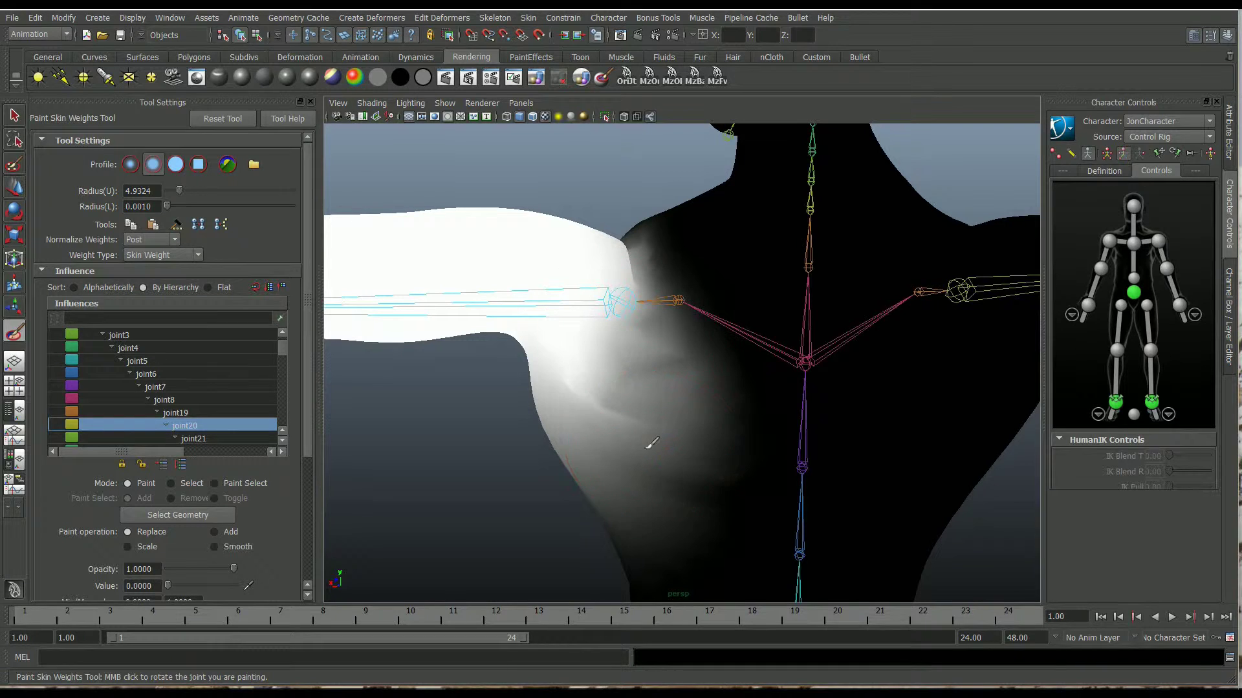
{"action": "left_click_drag", "start_coordinate": [619, 350], "coordinate": [720, 324], "text": "alt"}
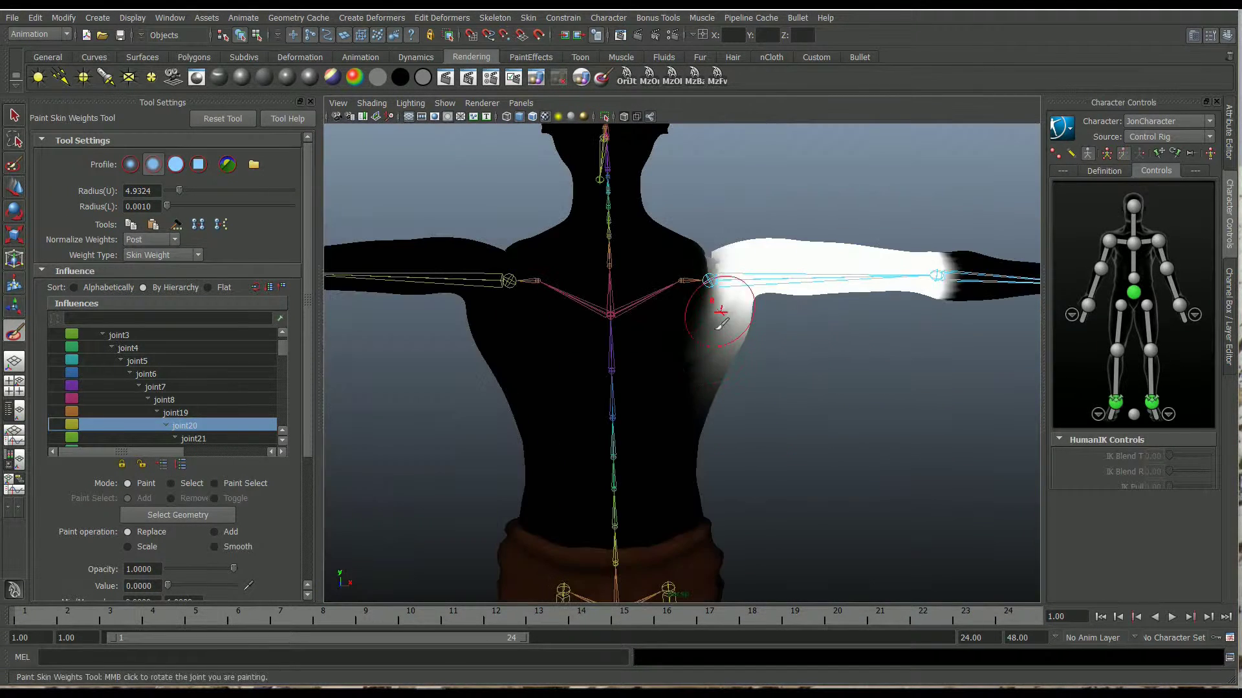
{"action": "mouse_move", "coordinate": [706, 379]}
{"action": "left_mouse_down", "text": "alt"}
{"action": "mouse_move", "coordinate": [632, 361]}
{"action": "mouse_move", "coordinate": [671, 340]}
{"action": "mouse_move", "coordinate": [651, 507]}
{"action": "mouse_move", "coordinate": [674, 416]}
{"action": "mouse_move", "coordinate": [641, 412]}
{"action": "mouse_move", "coordinate": [670, 405]}
{"action": "left_mouse_up", "text": "alt"}
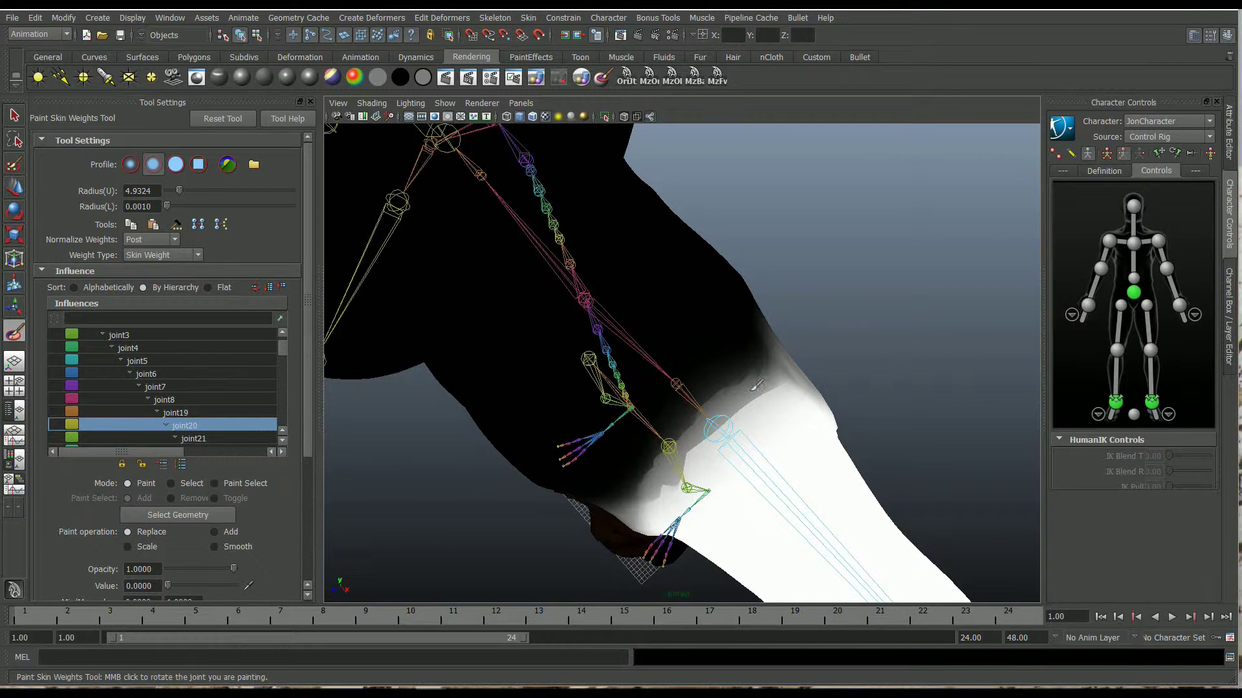
Step: Smooth the remaining uneven parts of joint20's weights below the armpit and across the upper back
{"action": "left_click_drag", "start_coordinate": [739, 387], "coordinate": [573, 313], "text": "alt"}
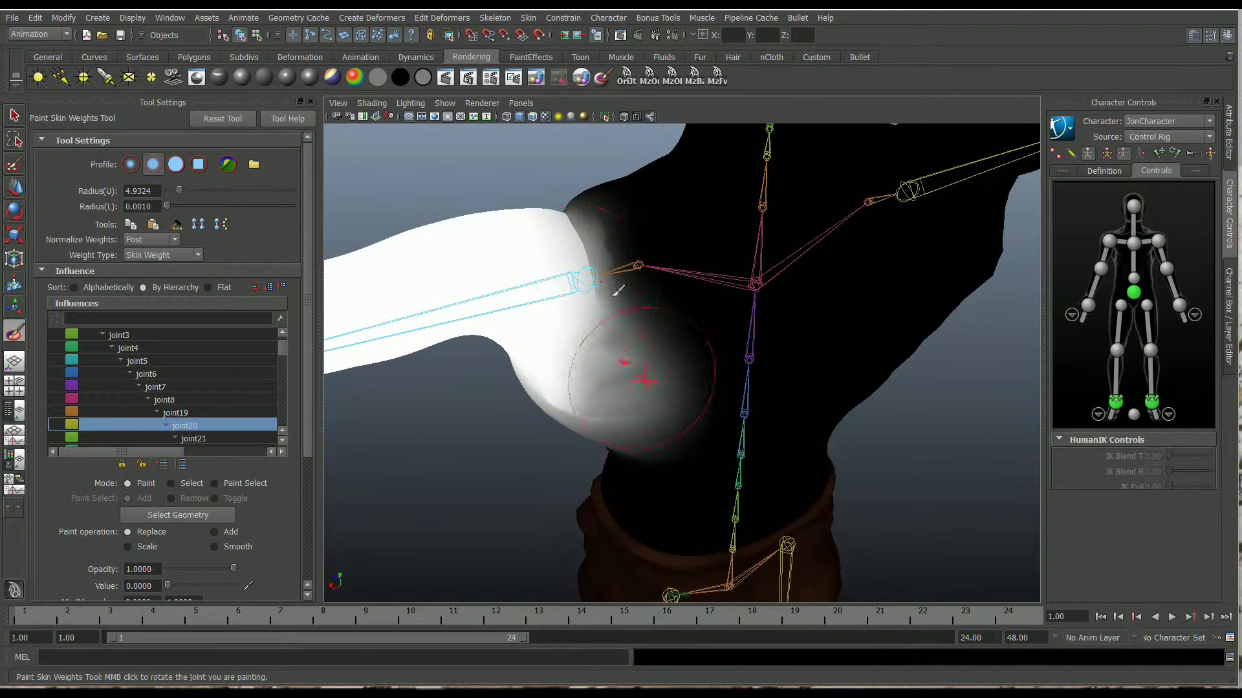
{"action": "left_click_drag", "start_coordinate": [621, 374], "coordinate": [641, 459], "text": "alt"}
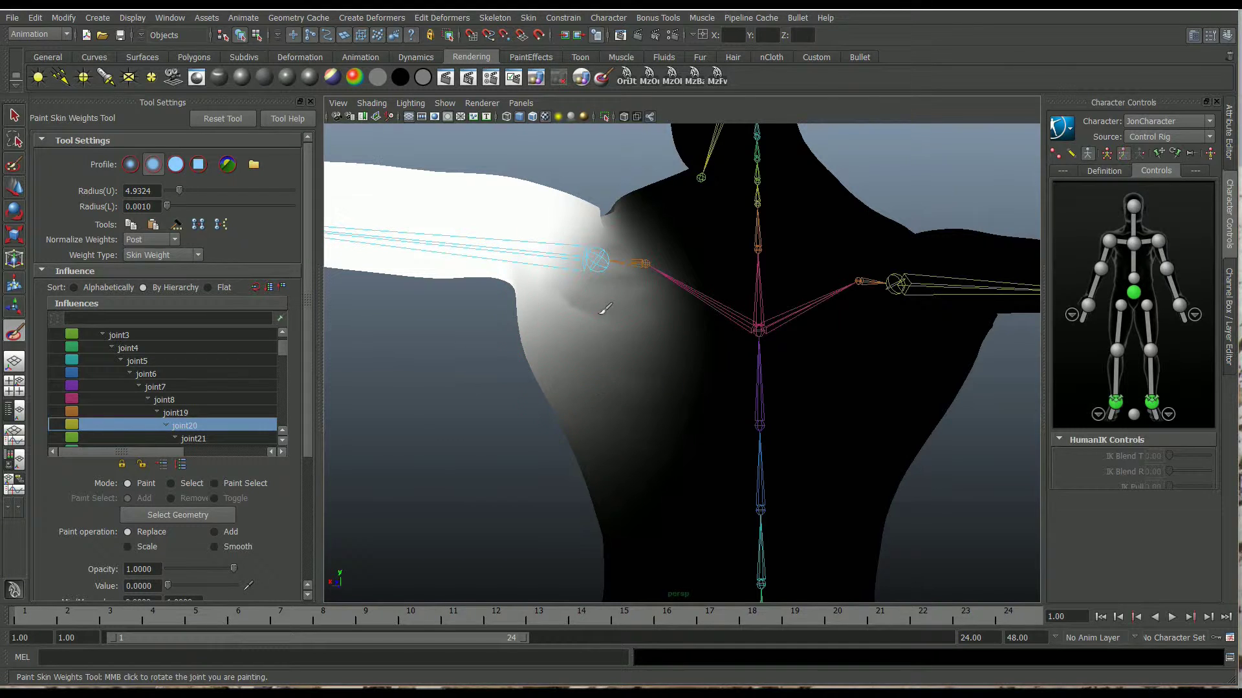
{"action": "mouse_move", "coordinate": [608, 362]}
{"action": "left_mouse_down", "text": "alt"}
{"action": "mouse_move", "coordinate": [828, 382]}
{"action": "mouse_move", "coordinate": [783, 388]}
{"action": "mouse_move", "coordinate": [749, 430]}
{"action": "left_mouse_up", "text": "alt"}
{"action": "scroll", "coordinate": [829, 382], "scroll_direction": "up", "scroll_amount": 4}
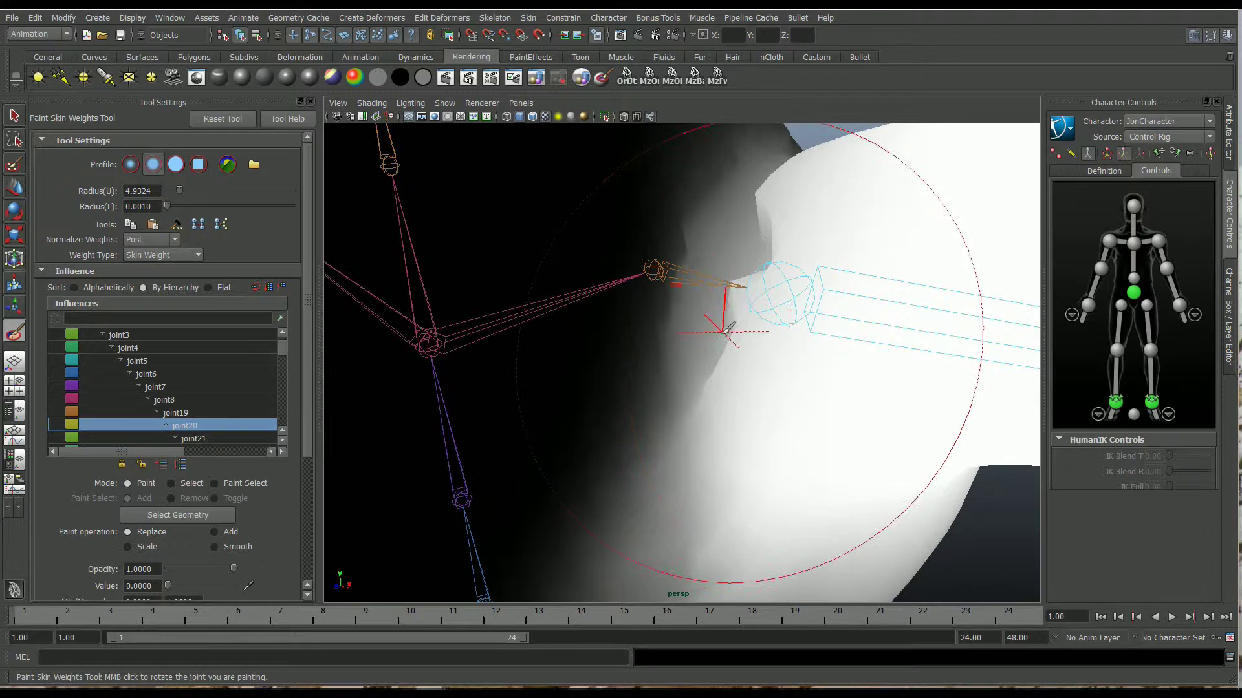
Step: Choose the joint19 influence and smooth its jagged weight borders across the front of the shoulder and chest
{"action": "left_click", "coordinate": [238, 411]}
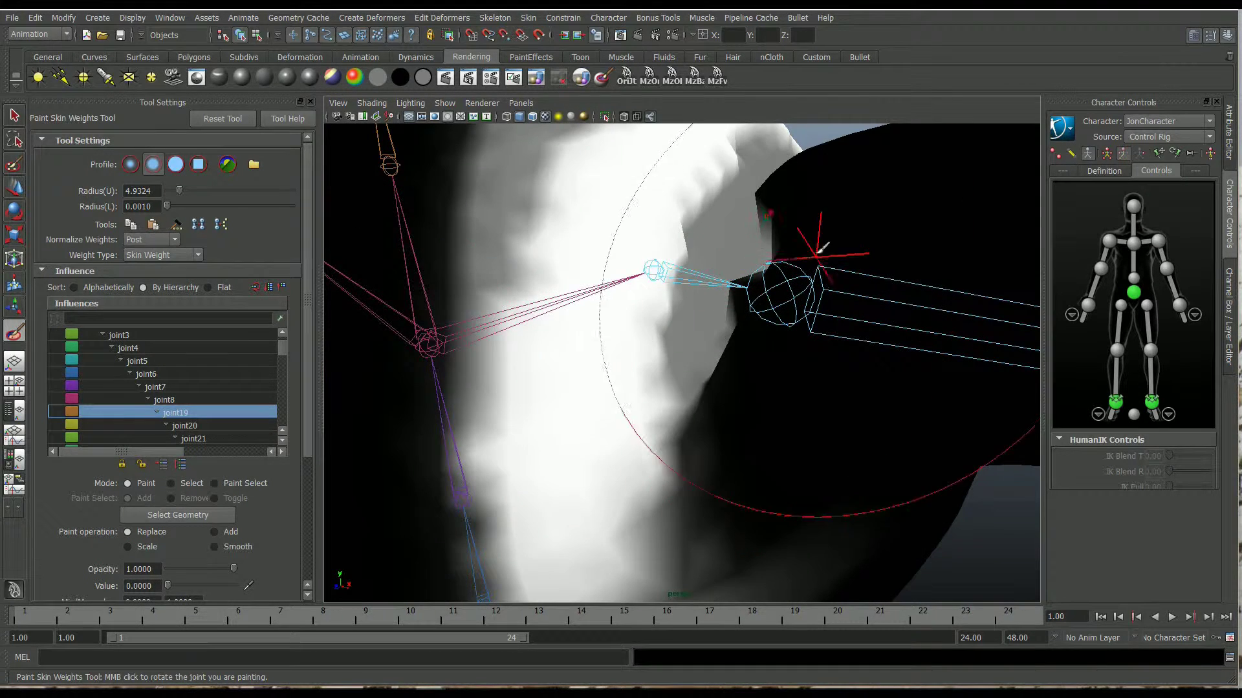
{"action": "left_click_drag", "start_coordinate": [703, 344], "coordinate": [735, 249], "text": "shift"}
{"action": "scroll", "coordinate": [714, 320], "scroll_direction": "down", "scroll_amount": 3}
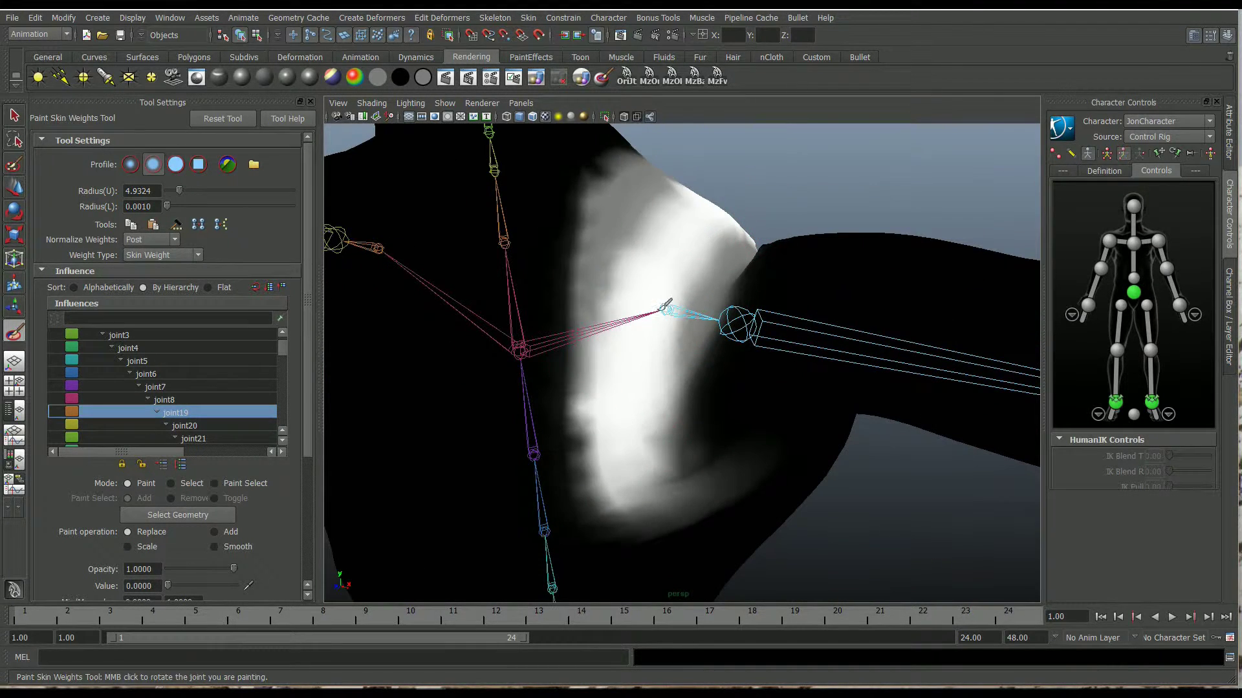
{"action": "mouse_move", "coordinate": [689, 320]}
{"action": "left_mouse_down", "text": "shift"}
{"action": "mouse_move", "coordinate": [680, 488]}
{"action": "mouse_move", "coordinate": [631, 330]}
{"action": "mouse_move", "coordinate": [643, 435]}
{"action": "left_mouse_up", "text": "shift"}
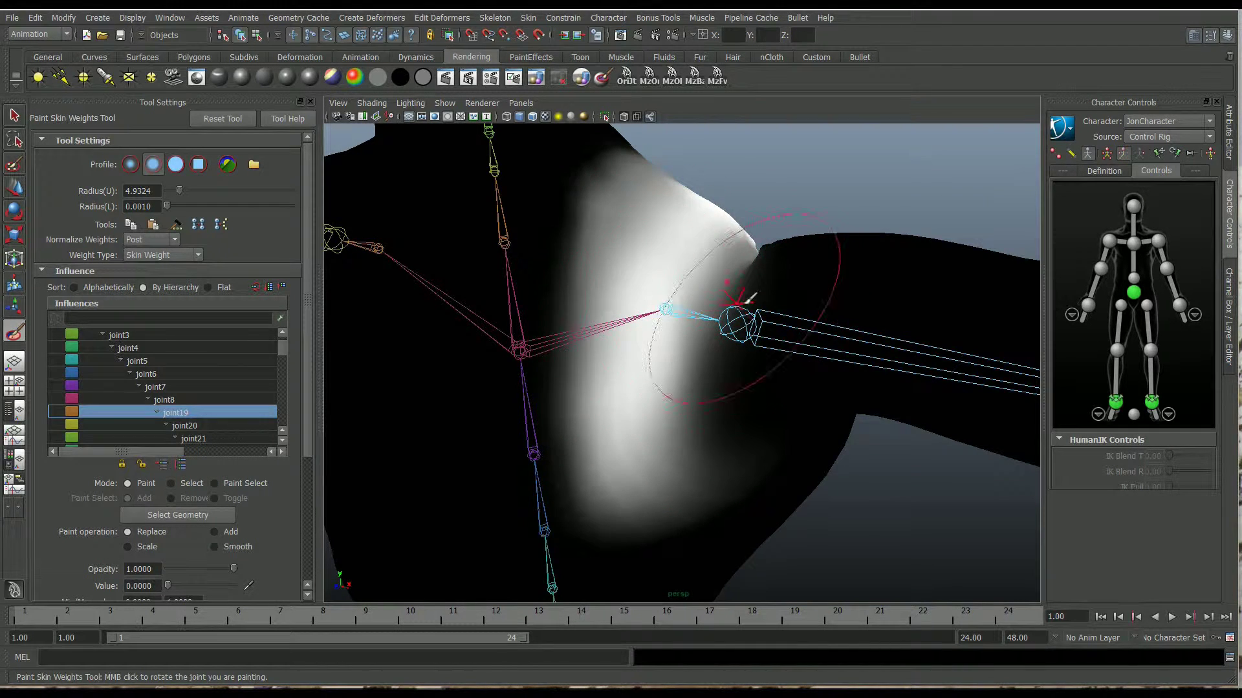
{"action": "mouse_move", "coordinate": [665, 328]}
{"action": "left_mouse_down", "text": "alt"}
{"action": "mouse_move", "coordinate": [790, 278]}
{"action": "mouse_move", "coordinate": [743, 249]}
{"action": "mouse_move", "coordinate": [575, 278]}
{"action": "mouse_move", "coordinate": [527, 265]}
{"action": "mouse_move", "coordinate": [637, 286]}
{"action": "left_mouse_up", "text": "alt"}
{"action": "mouse_move", "coordinate": [698, 349]}
{"action": "left_mouse_down", "text": "shift"}
{"action": "mouse_move", "coordinate": [665, 274]}
{"action": "mouse_move", "coordinate": [635, 444]}
{"action": "left_mouse_up", "text": "shift"}
{"action": "mouse_move", "coordinate": [627, 355]}
{"action": "left_mouse_down", "text": "alt"}
{"action": "mouse_move", "coordinate": [543, 343]}
{"action": "mouse_move", "coordinate": [626, 304]}
{"action": "mouse_move", "coordinate": [660, 251]}
{"action": "mouse_move", "coordinate": [623, 347]}
{"action": "mouse_move", "coordinate": [679, 311]}
{"action": "mouse_move", "coordinate": [691, 282]}
{"action": "left_mouse_up", "text": "alt"}
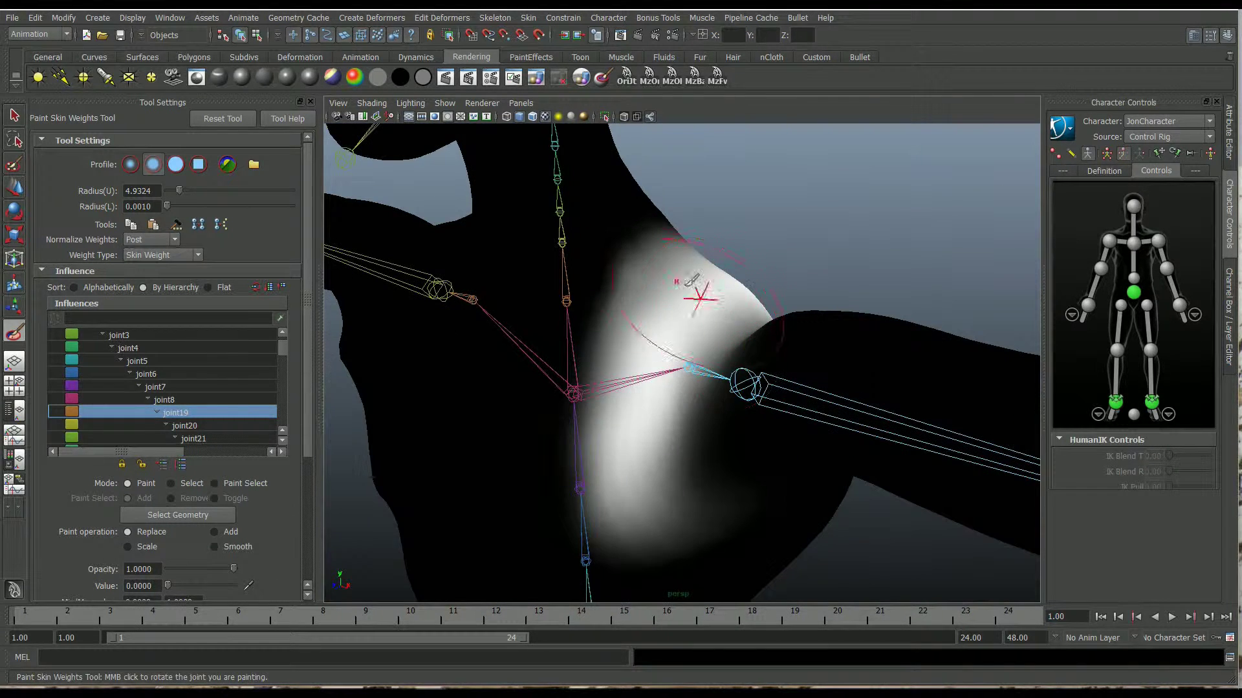
Step: Examine joint19's weights around the top, back and front of the shoulder
{"action": "left_click_drag", "start_coordinate": [689, 406], "coordinate": [725, 249], "text": "alt"}
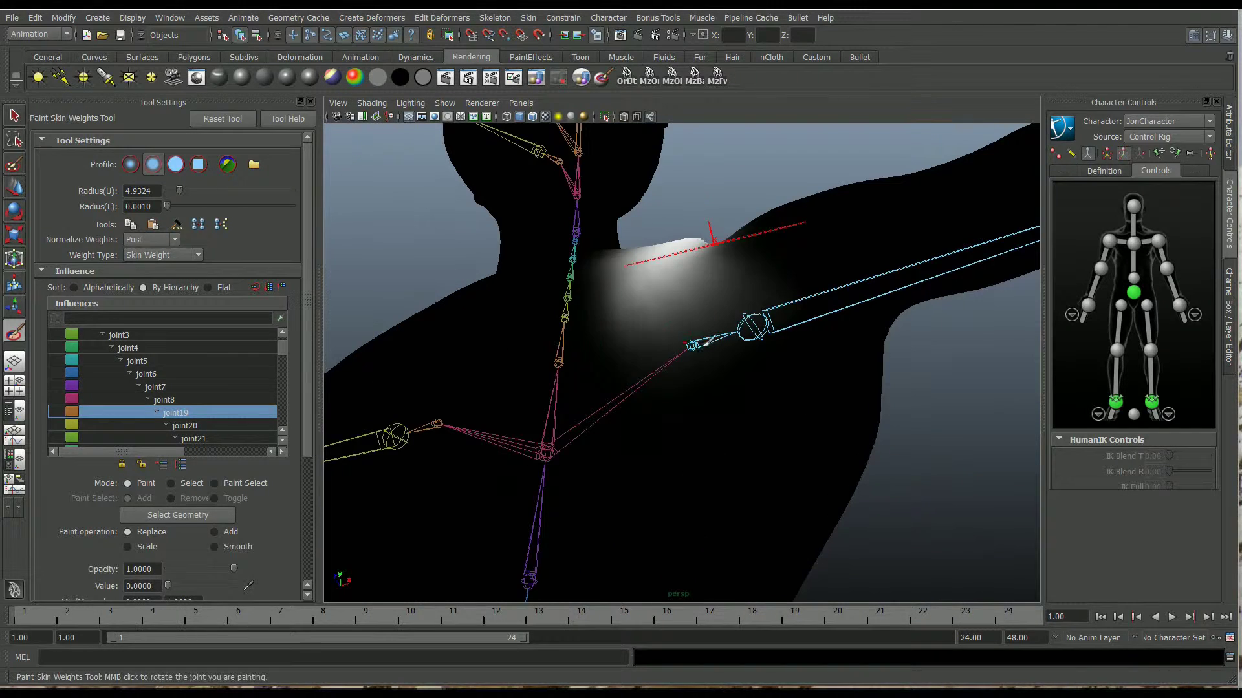
{"action": "left_click_drag", "start_coordinate": [659, 356], "coordinate": [470, 397], "text": "alt"}
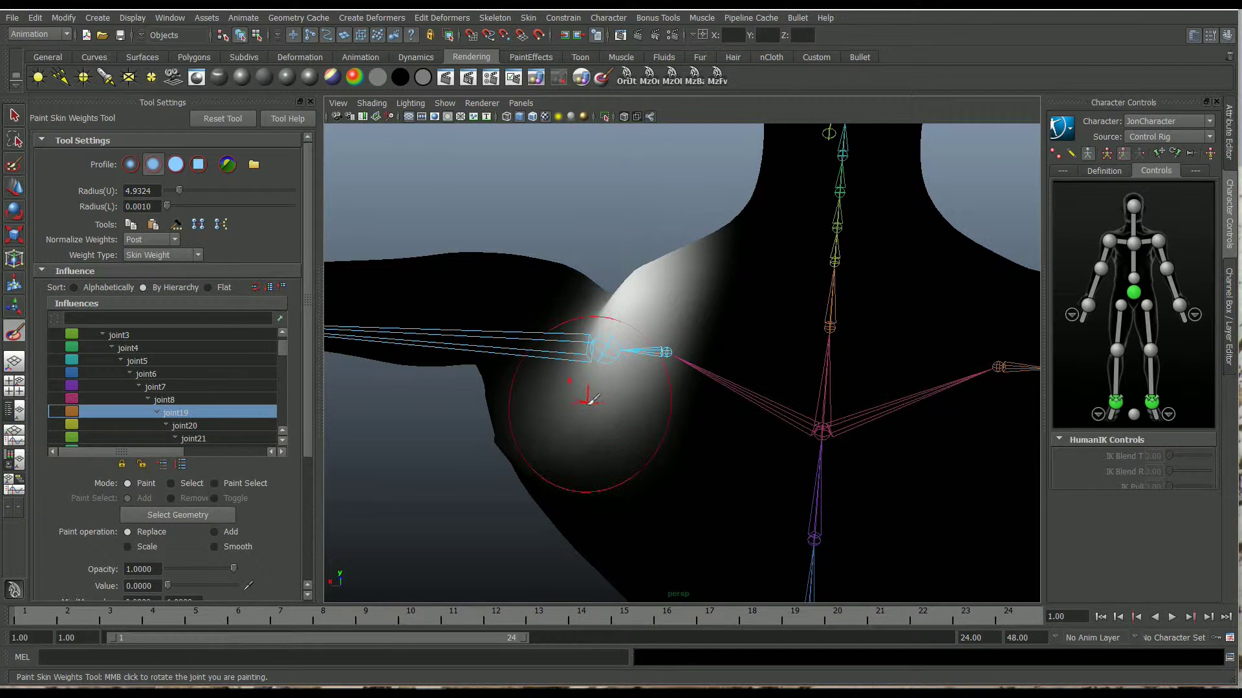
{"action": "left_click_drag", "start_coordinate": [590, 399], "coordinate": [885, 396], "text": "alt"}
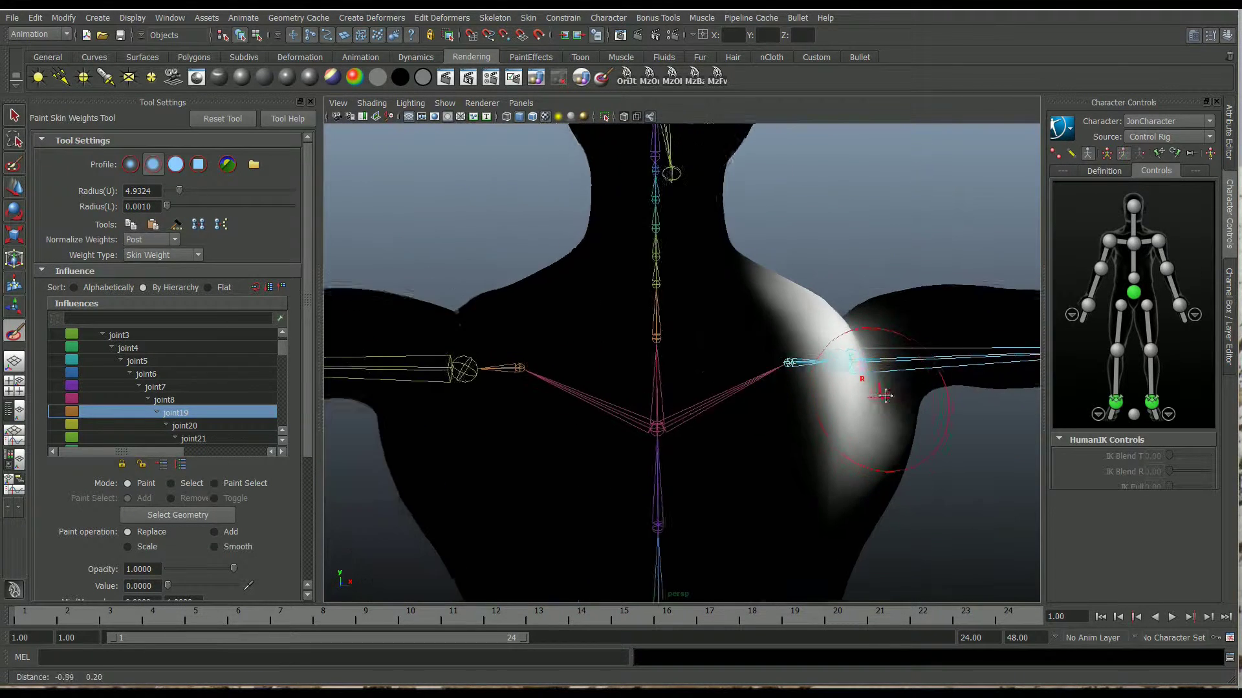
{"action": "middle_click_drag", "start_coordinate": [886, 396], "coordinate": [959, 368], "text": "alt"}
{"action": "left_click_drag", "start_coordinate": [959, 368], "coordinate": [794, 397], "text": "alt"}
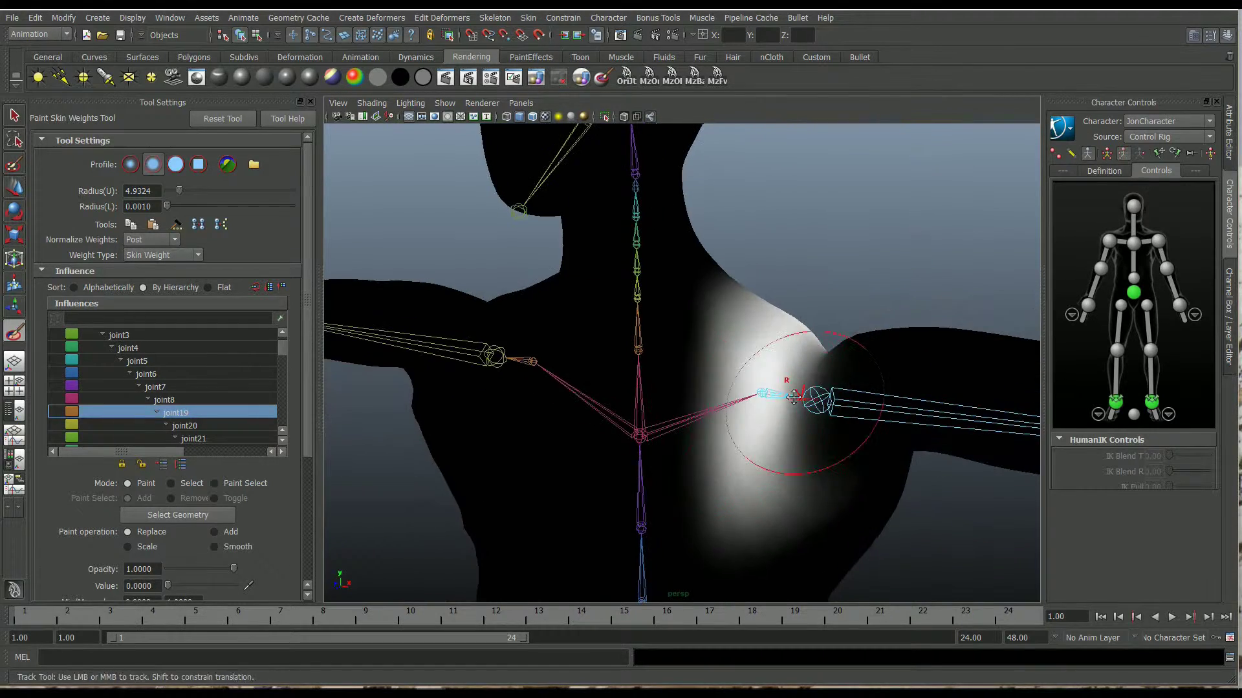
{"action": "middle_click_drag", "start_coordinate": [794, 397], "coordinate": [764, 383], "text": "alt"}
{"action": "mouse_move", "coordinate": [763, 383]}
{"action": "left_mouse_down", "text": "alt"}
{"action": "mouse_move", "coordinate": [801, 368]}
{"action": "mouse_move", "coordinate": [642, 458]}
{"action": "mouse_move", "coordinate": [726, 421]}
{"action": "mouse_move", "coordinate": [793, 347]}
{"action": "left_mouse_up", "text": "alt"}
{"action": "scroll", "coordinate": [801, 367], "scroll_direction": "up", "scroll_amount": 5}
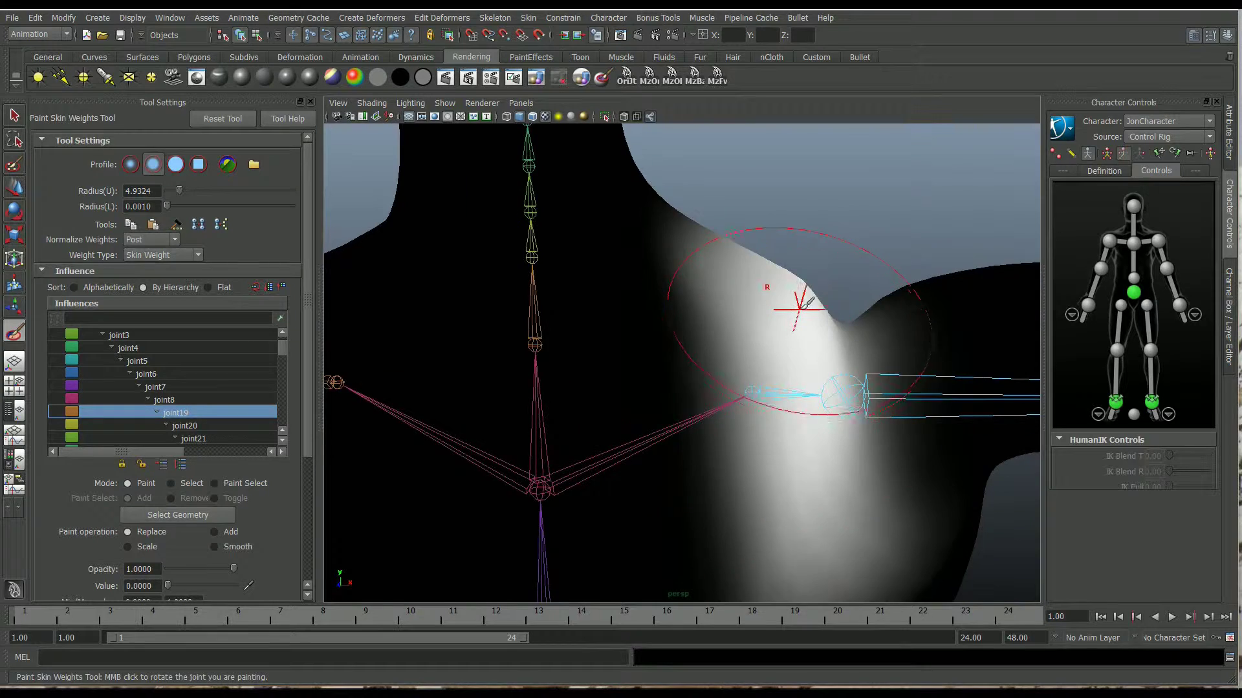
{"action": "scroll", "coordinate": [800, 308], "scroll_direction": "down", "scroll_amount": 2}
{"action": "middle_click_drag", "start_coordinate": [800, 309], "coordinate": [767, 328], "text": "alt"}
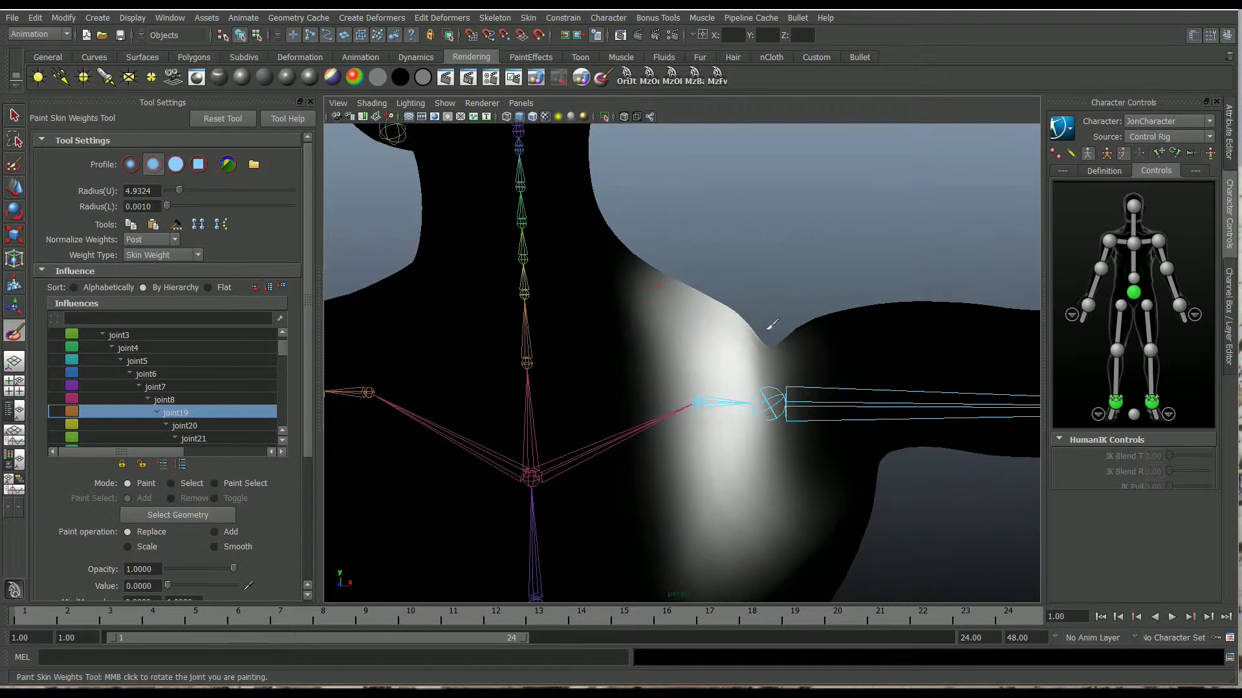
Step: Choose joint20 and add weight with value 0.0777 beside the crease on top of the shoulder
{"action": "left_click", "coordinate": [206, 422]}
{"action": "mouse_move", "coordinate": [462, 412]}
{"action": "left_mouse_down", "text": "alt"}
{"action": "mouse_move", "coordinate": [744, 449]}
{"action": "mouse_move", "coordinate": [728, 422]}
{"action": "mouse_move", "coordinate": [744, 411]}
{"action": "mouse_move", "coordinate": [705, 424]}
{"action": "left_mouse_up", "text": "alt"}
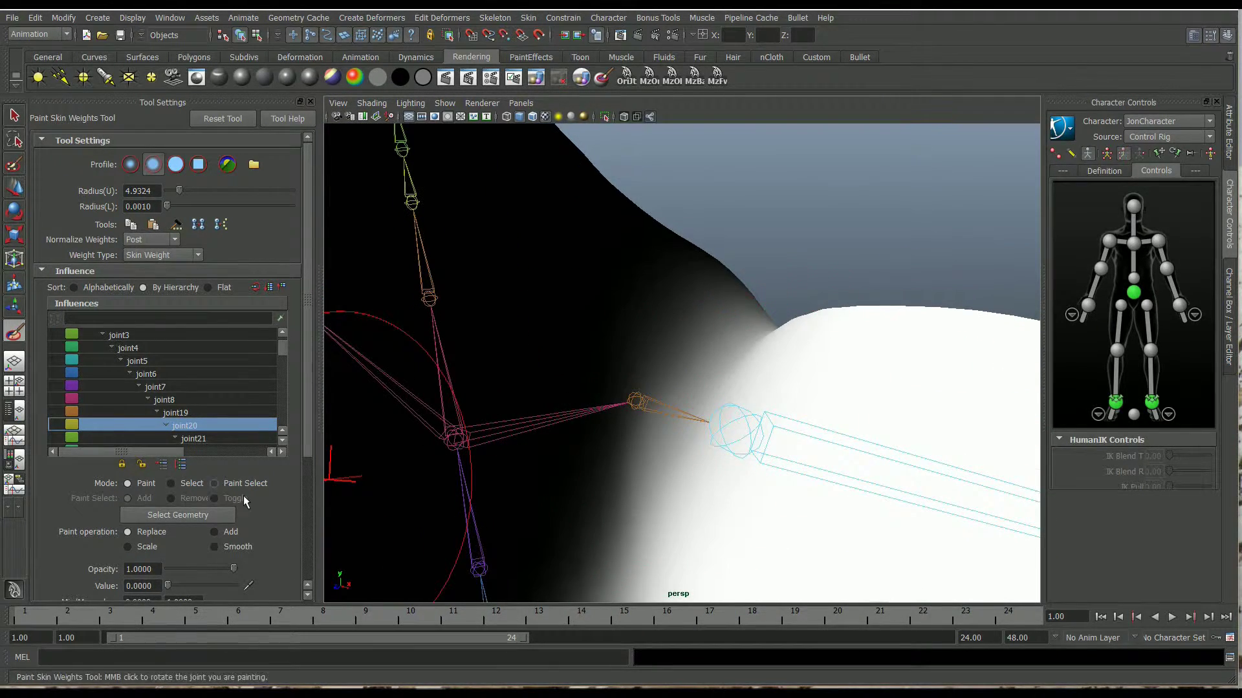
{"action": "left_click", "coordinate": [219, 530]}
{"action": "left_click", "coordinate": [173, 582]}
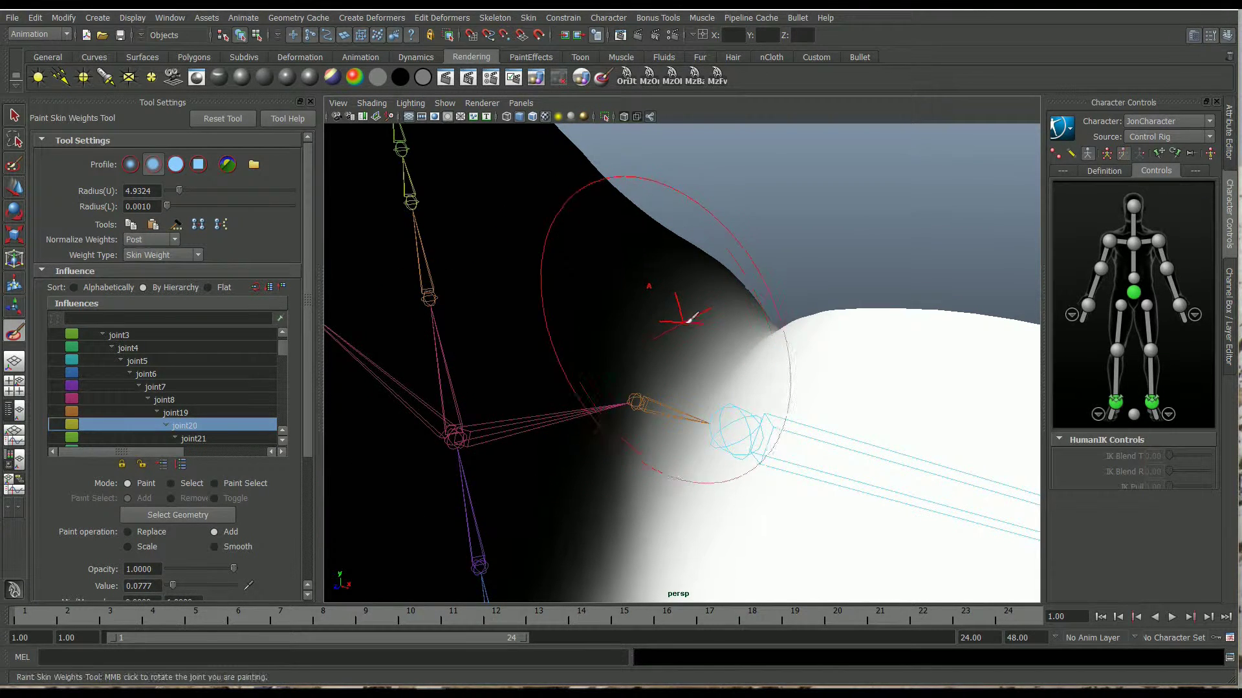
{"action": "left_click_drag", "start_coordinate": [657, 294], "coordinate": [711, 313], "text": "alt"}
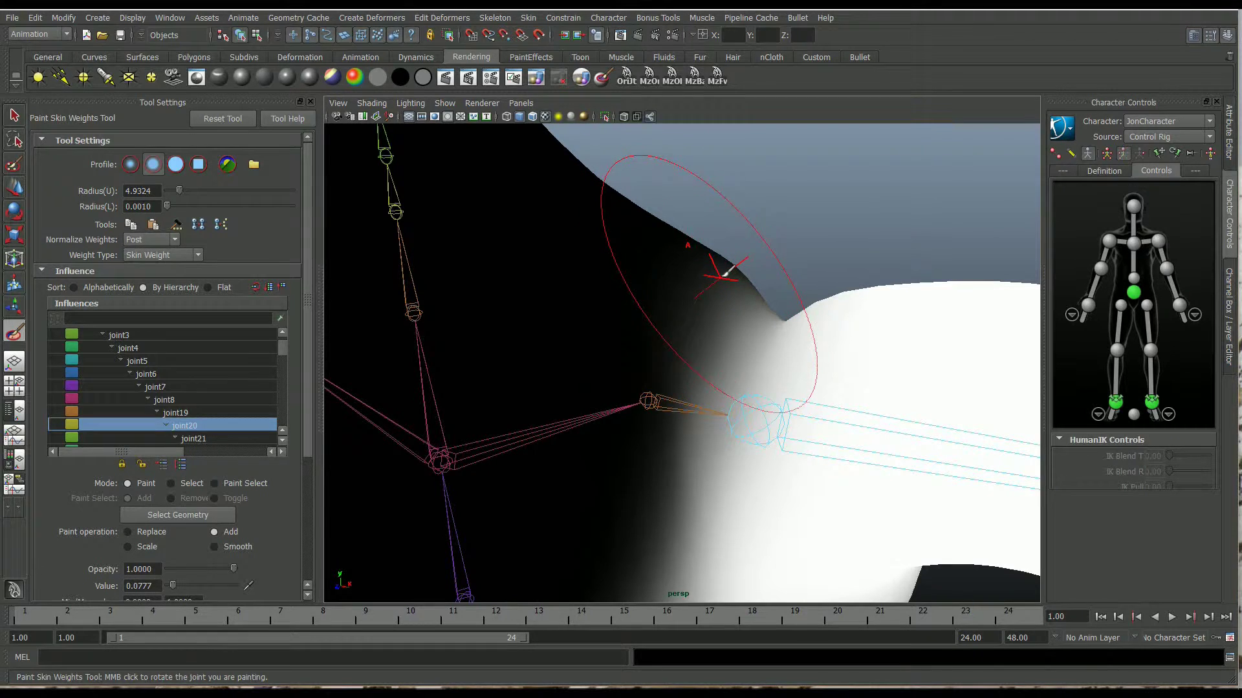
{"action": "left_click", "coordinate": [723, 277]}
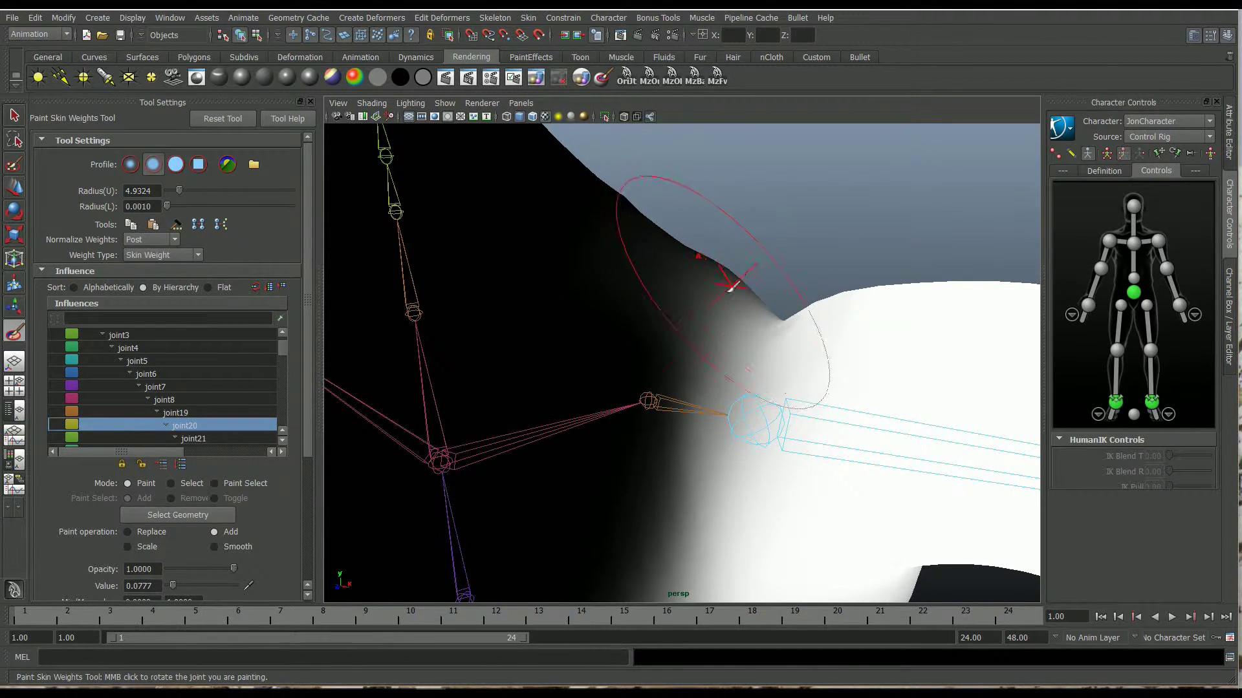
Step: Add more joint20 weight from the shoulder crease toward the neck and smooth the added area
{"action": "scroll", "coordinate": [715, 335], "scroll_direction": "down", "scroll_amount": 3}
{"action": "left_click_drag", "start_coordinate": [715, 336], "coordinate": [784, 329], "text": "alt"}
{"action": "middle_click_drag", "start_coordinate": [784, 329], "coordinate": [727, 349], "text": "alt"}
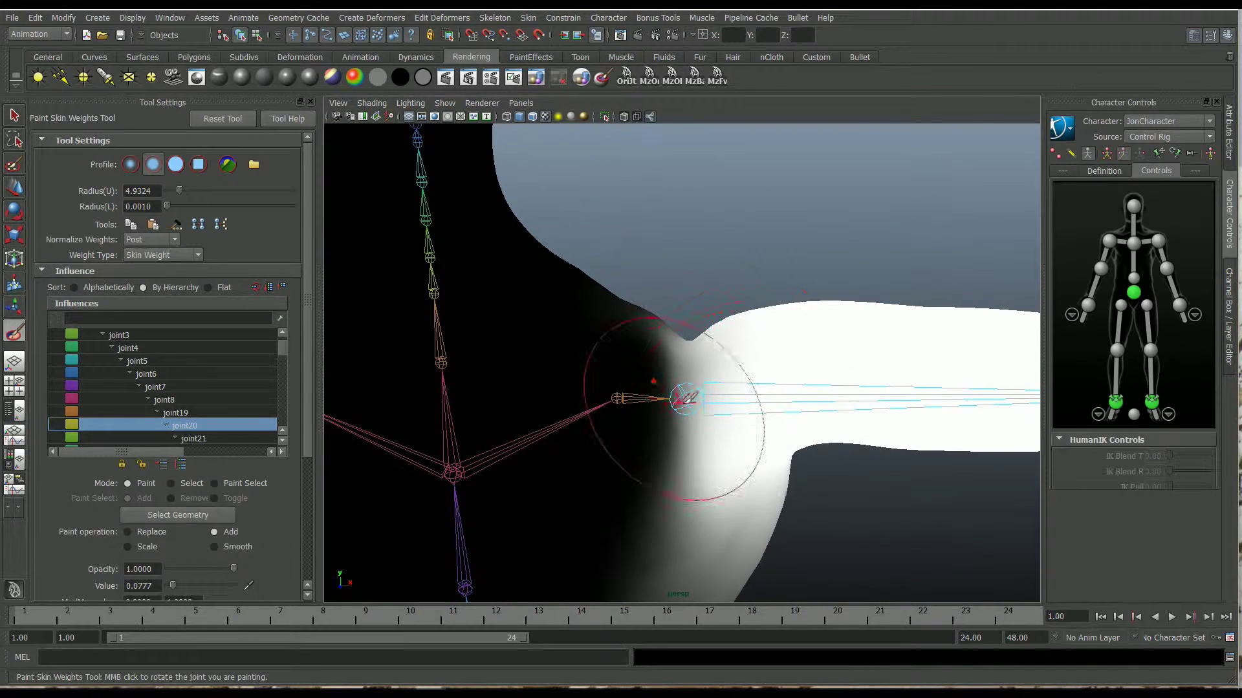
{"action": "left_click_drag", "start_coordinate": [670, 368], "coordinate": [671, 363], "text": "alt"}
{"action": "middle_click_drag", "start_coordinate": [671, 362], "coordinate": [692, 377], "text": "alt"}
{"action": "left_click_drag", "start_coordinate": [692, 377], "coordinate": [663, 369], "text": "alt"}
{"action": "scroll", "coordinate": [663, 366], "scroll_direction": "up", "scroll_amount": 3}
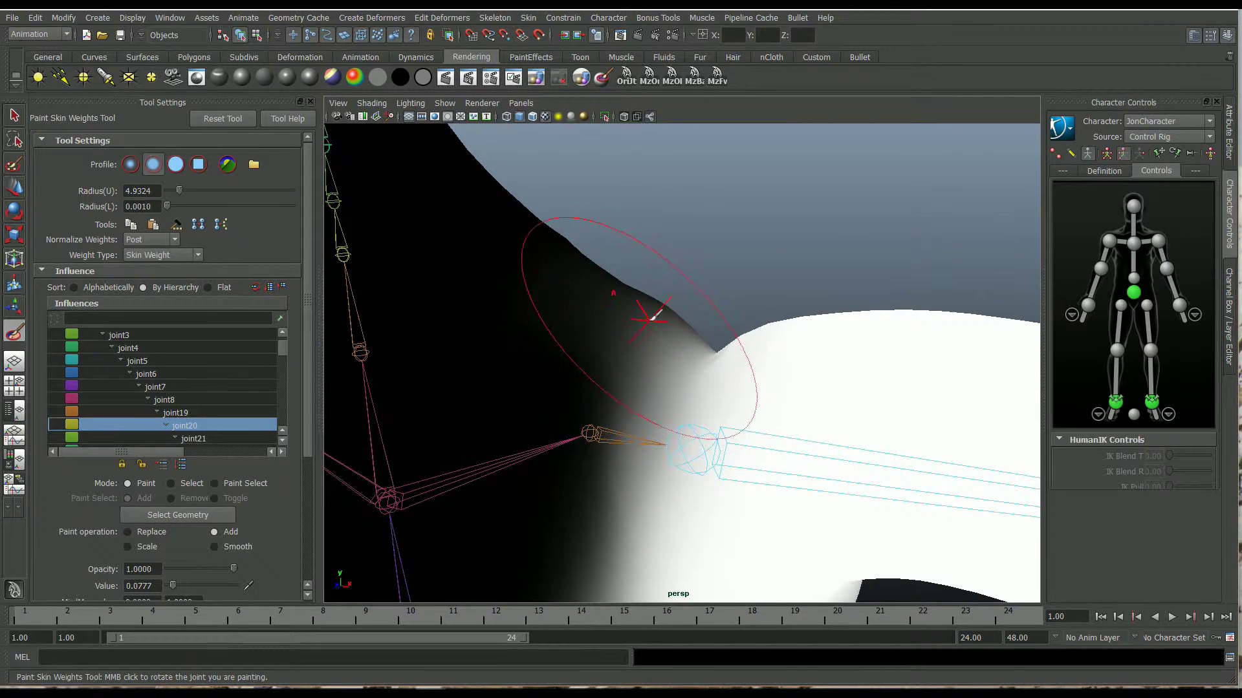
{"action": "left_click", "coordinate": [657, 316]}
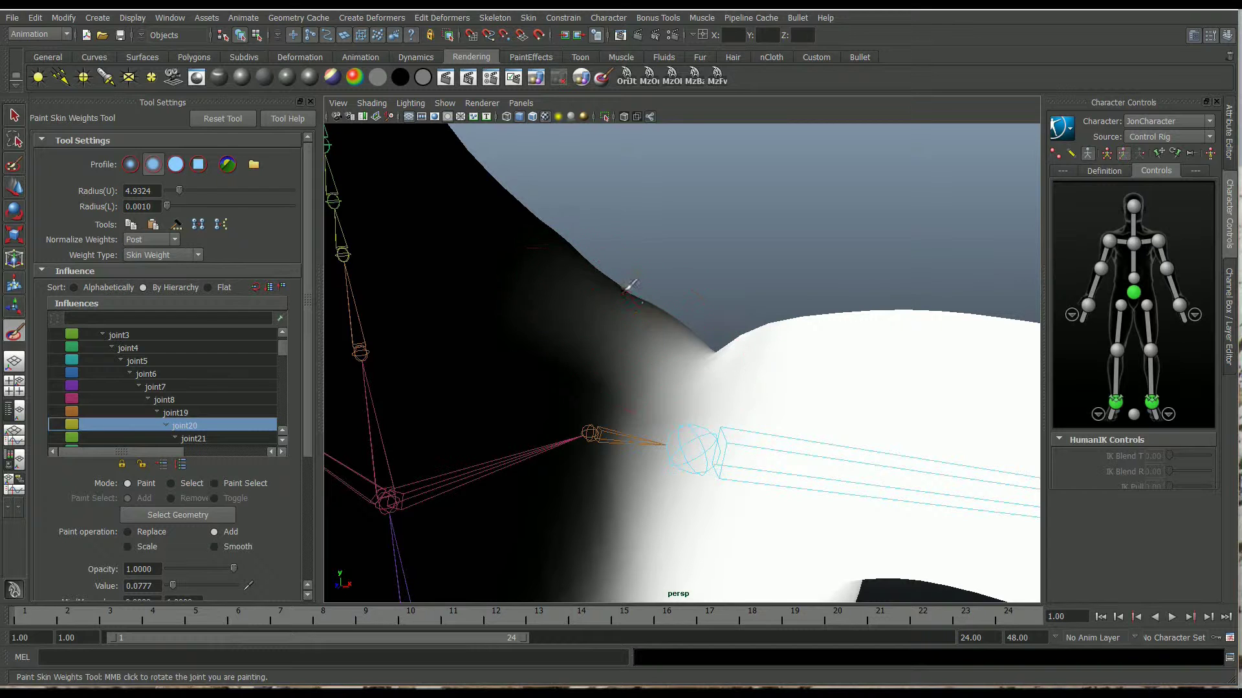
{"action": "mouse_move", "coordinate": [645, 333]}
{"action": "left_mouse_down", "text": "shift"}
{"action": "mouse_move", "coordinate": [660, 316]}
{"action": "mouse_move", "coordinate": [690, 316]}
{"action": "left_mouse_up", "text": "shift"}
Step: Reduce the brush radius to 3.8054 and smooth joint19's weights along the top of the shoulder
{"action": "key", "text": "b"}
{"action": "scroll", "coordinate": [668, 330], "scroll_direction": "down", "scroll_amount": 3}
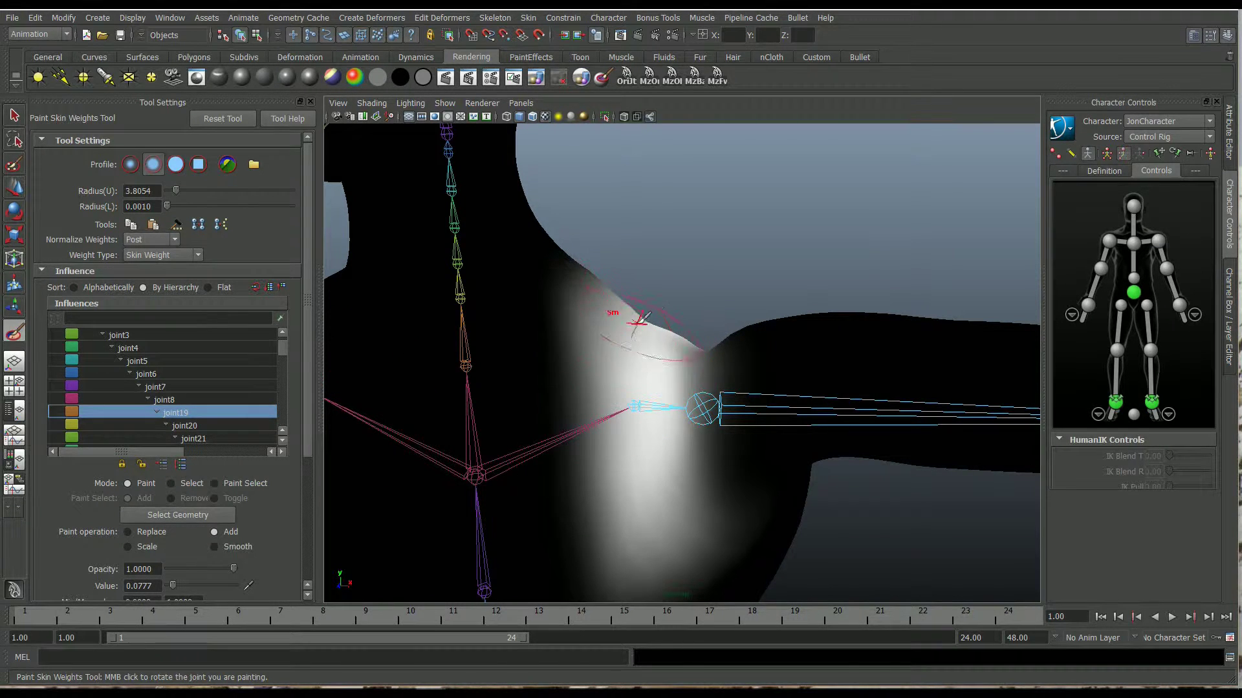
{"action": "left_click_drag", "start_coordinate": [773, 355], "coordinate": [570, 394], "text": "alt"}
{"action": "right_click_drag", "start_coordinate": [569, 395], "coordinate": [640, 440], "text": "alt"}
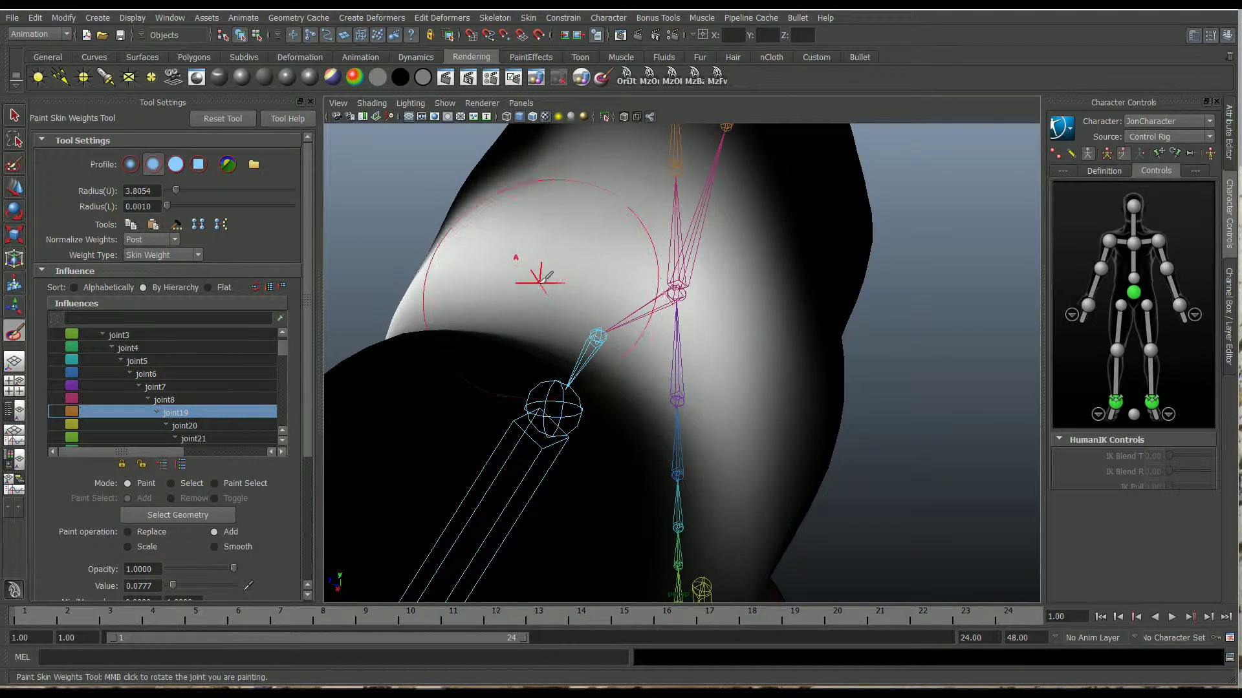
Step: Set the paint operation to Smooth and soften joint19's weights on the slope between neck and shoulder crease
{"action": "left_click_drag", "start_coordinate": [541, 278], "coordinate": [751, 264], "text": "alt"}
{"action": "scroll", "coordinate": [755, 270], "scroll_direction": "down", "scroll_amount": 6}
{"action": "scroll", "coordinate": [754, 270], "scroll_direction": "down", "scroll_amount": 4}
{"action": "scroll", "coordinate": [674, 339], "scroll_direction": "up", "scroll_amount": 5}
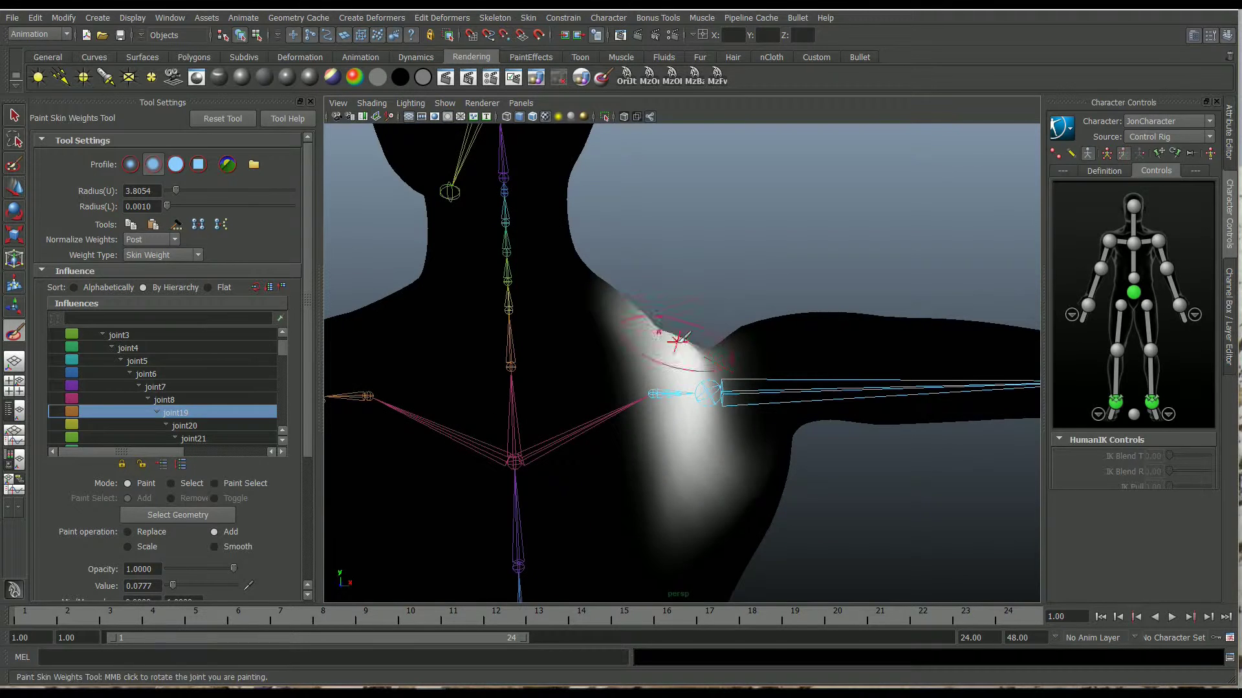
{"action": "scroll", "coordinate": [675, 343], "scroll_direction": "up", "scroll_amount": 5}
{"action": "middle_click_drag", "start_coordinate": [676, 343], "coordinate": [683, 342], "text": "alt"}
{"action": "scroll", "coordinate": [683, 343], "scroll_direction": "up", "scroll_amount": 3}
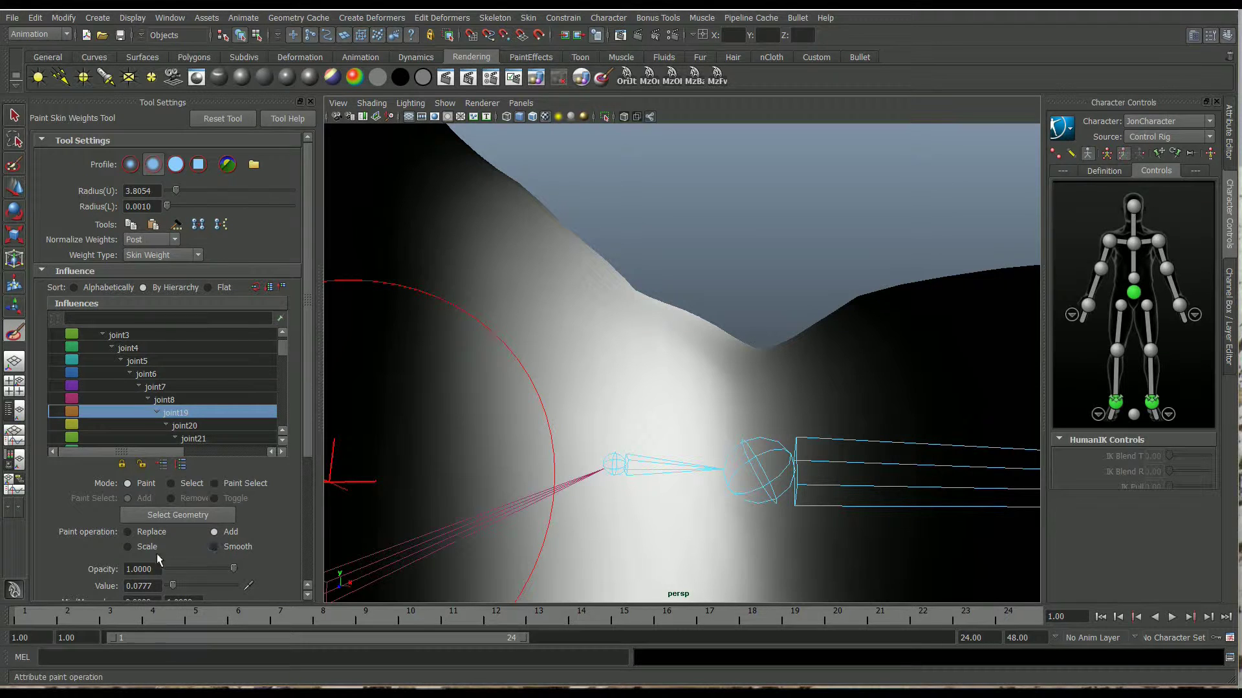
{"action": "left_click", "coordinate": [214, 547]}
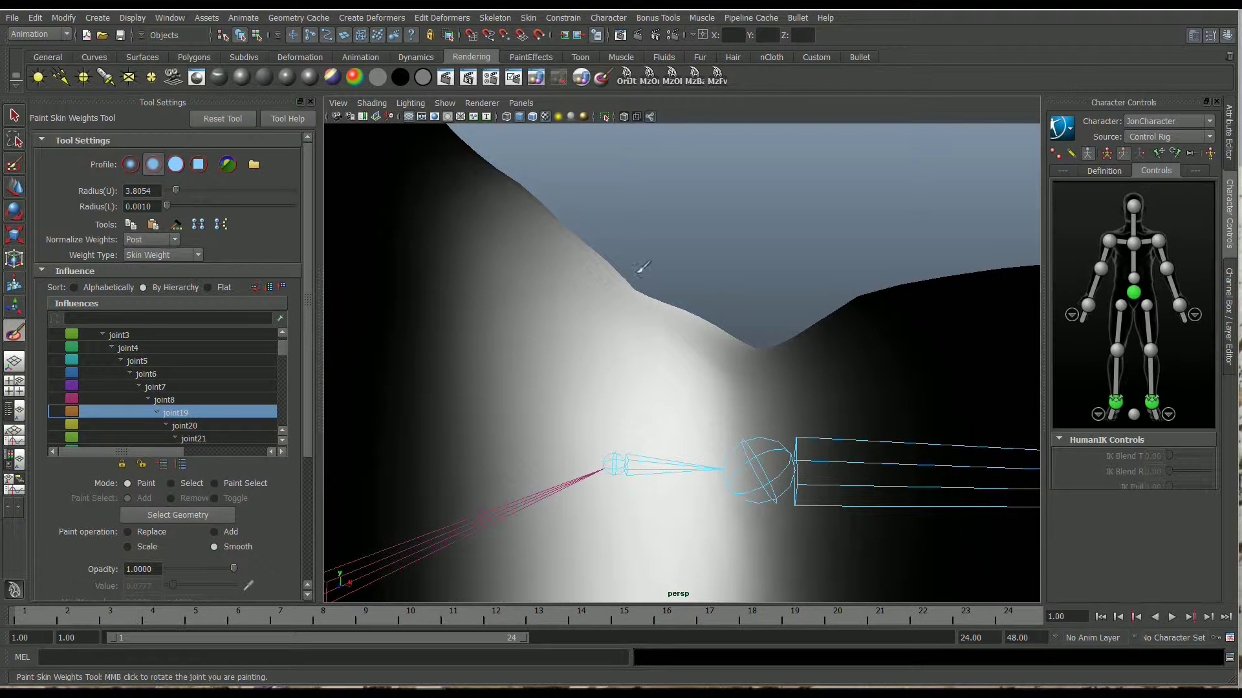
{"action": "left_click_drag", "start_coordinate": [613, 241], "coordinate": [699, 296], "text": "alt"}
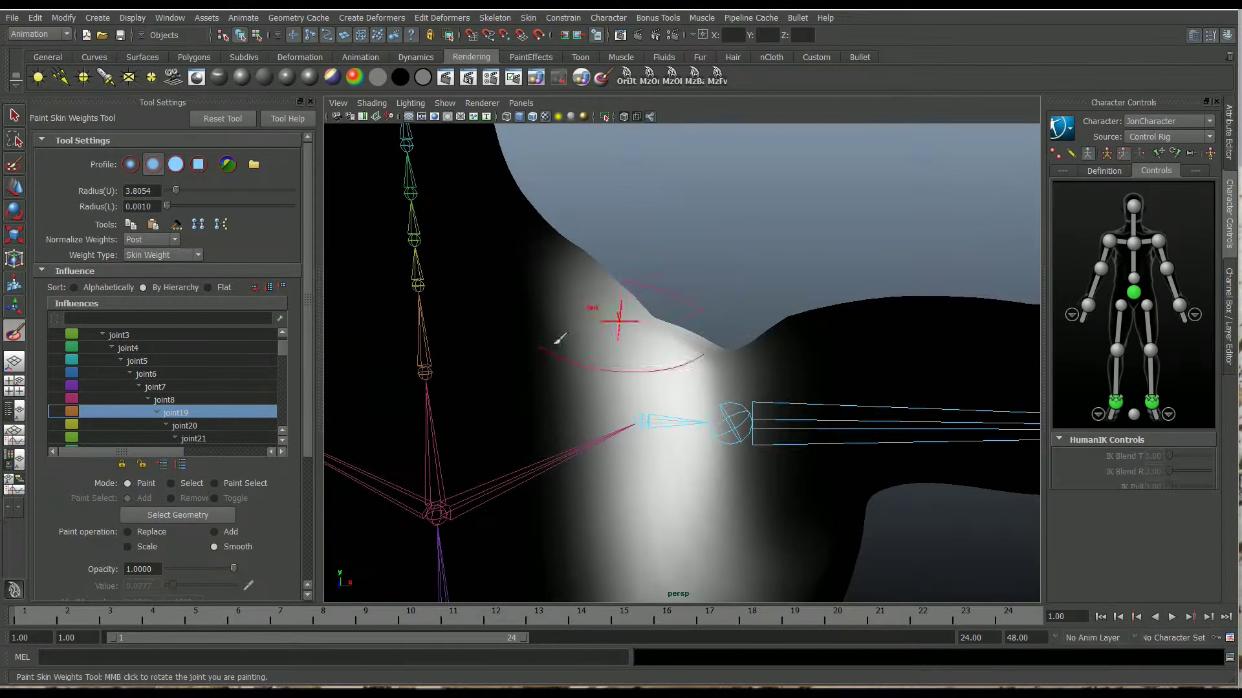
Step: Inspect the weight distribution of the spine influences joint5 to joint8 and compare it with joint19
{"action": "left_click", "coordinate": [196, 373]}
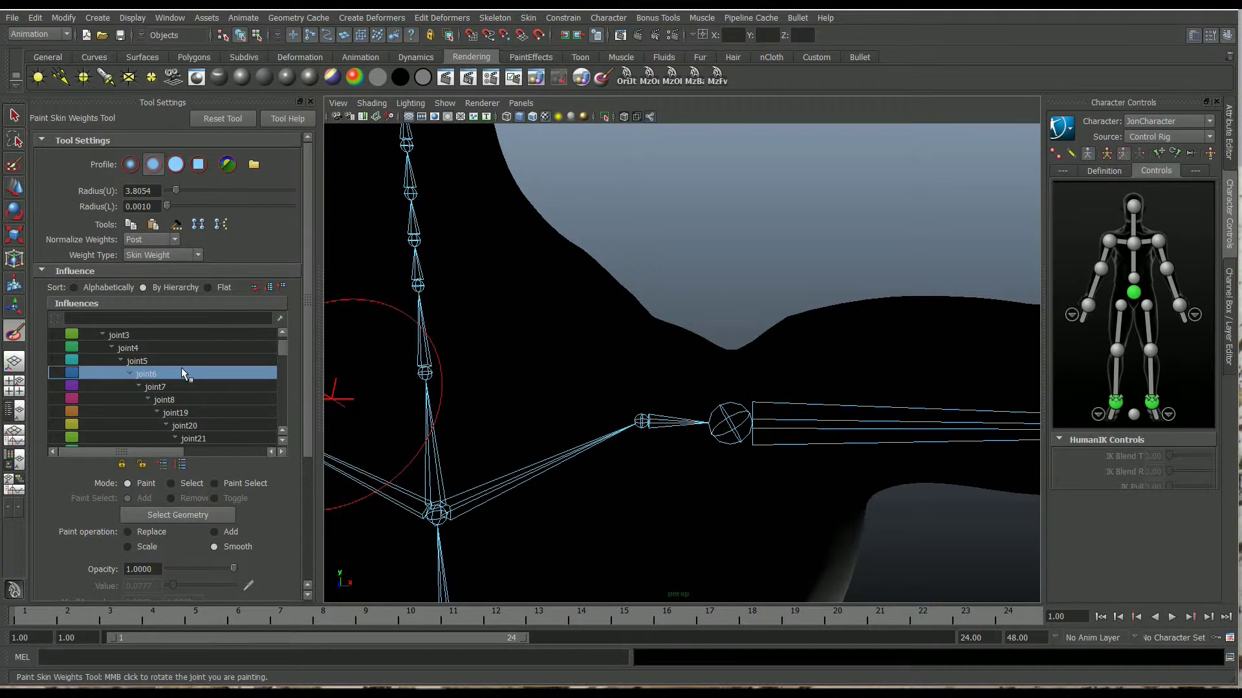
{"action": "left_click", "coordinate": [184, 365]}
{"action": "scroll", "coordinate": [189, 383], "scroll_direction": "down", "scroll_amount": 1}
{"action": "scroll", "coordinate": [457, 417], "scroll_direction": "down", "scroll_amount": 5}
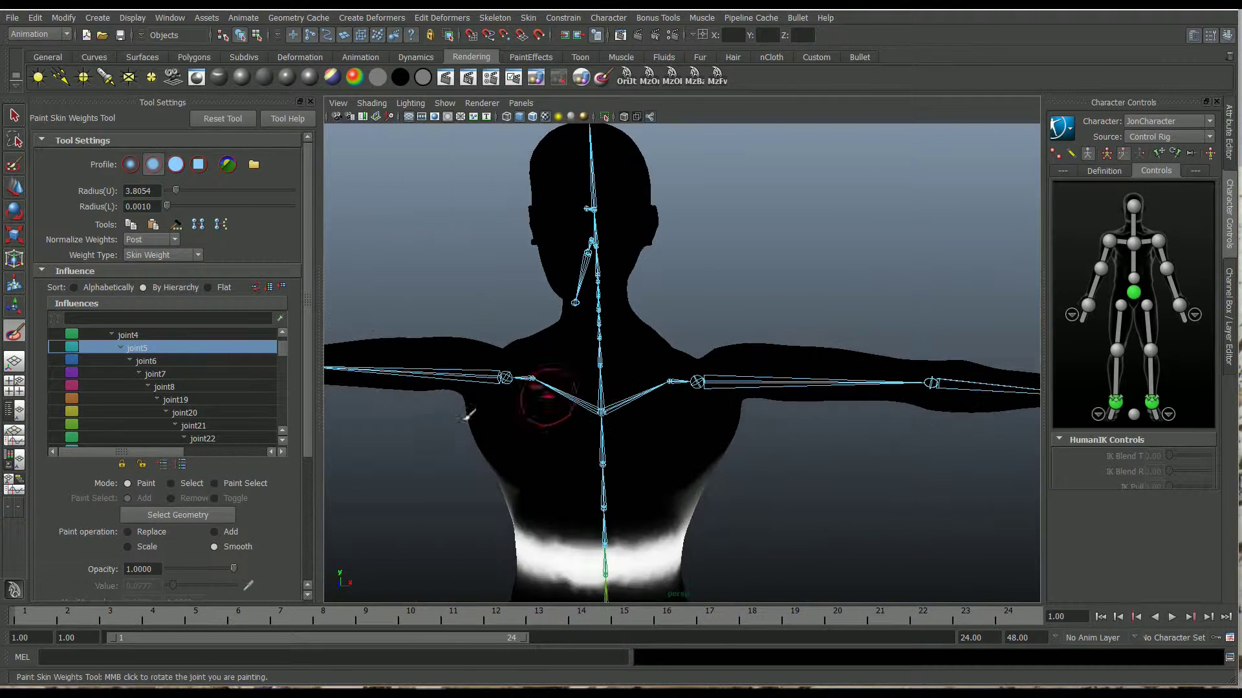
{"action": "left_click", "coordinate": [202, 375]}
{"action": "left_click", "coordinate": [209, 400]}
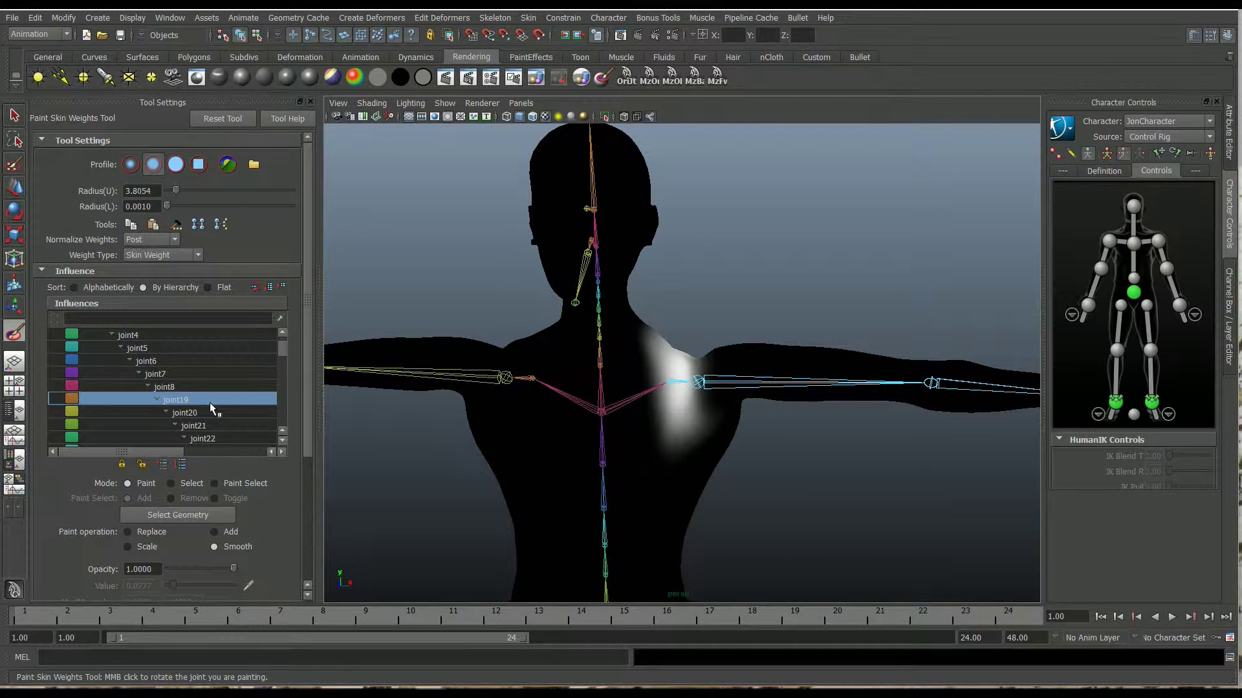
{"action": "left_click", "coordinate": [205, 390]}
{"action": "left_click", "coordinate": [204, 401]}
Step: Choose the chest influence joint8 and smooth its jagged weight border from the neck slope down the shoulder's front
{"action": "left_click", "coordinate": [204, 387]}
{"action": "scroll", "coordinate": [485, 429], "scroll_direction": "up", "scroll_amount": 5}
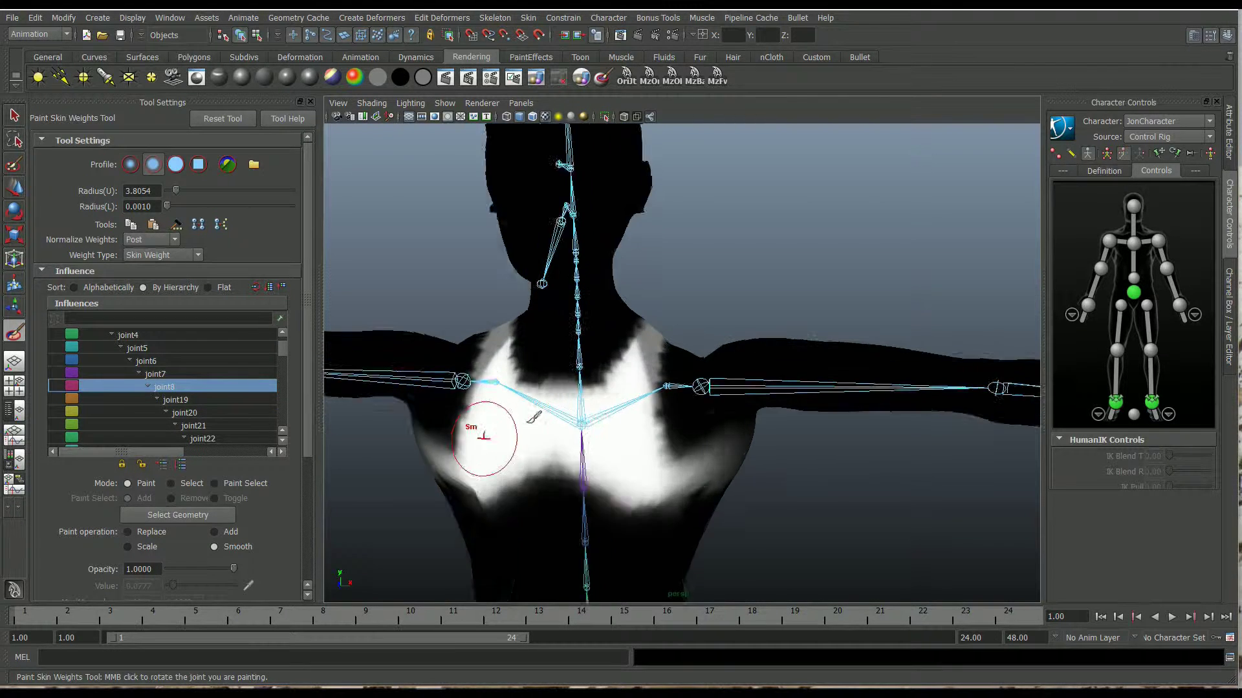
{"action": "mouse_move", "coordinate": [583, 404]}
{"action": "left_mouse_down", "text": "alt"}
{"action": "mouse_move", "coordinate": [545, 404]}
{"action": "mouse_move", "coordinate": [595, 438]}
{"action": "mouse_move", "coordinate": [615, 360]}
{"action": "mouse_move", "coordinate": [693, 332]}
{"action": "mouse_move", "coordinate": [590, 269]}
{"action": "mouse_move", "coordinate": [623, 408]}
{"action": "mouse_move", "coordinate": [515, 397]}
{"action": "mouse_move", "coordinate": [504, 382]}
{"action": "left_mouse_up", "text": "alt"}
{"action": "scroll", "coordinate": [506, 381], "scroll_direction": "down", "scroll_amount": 5}
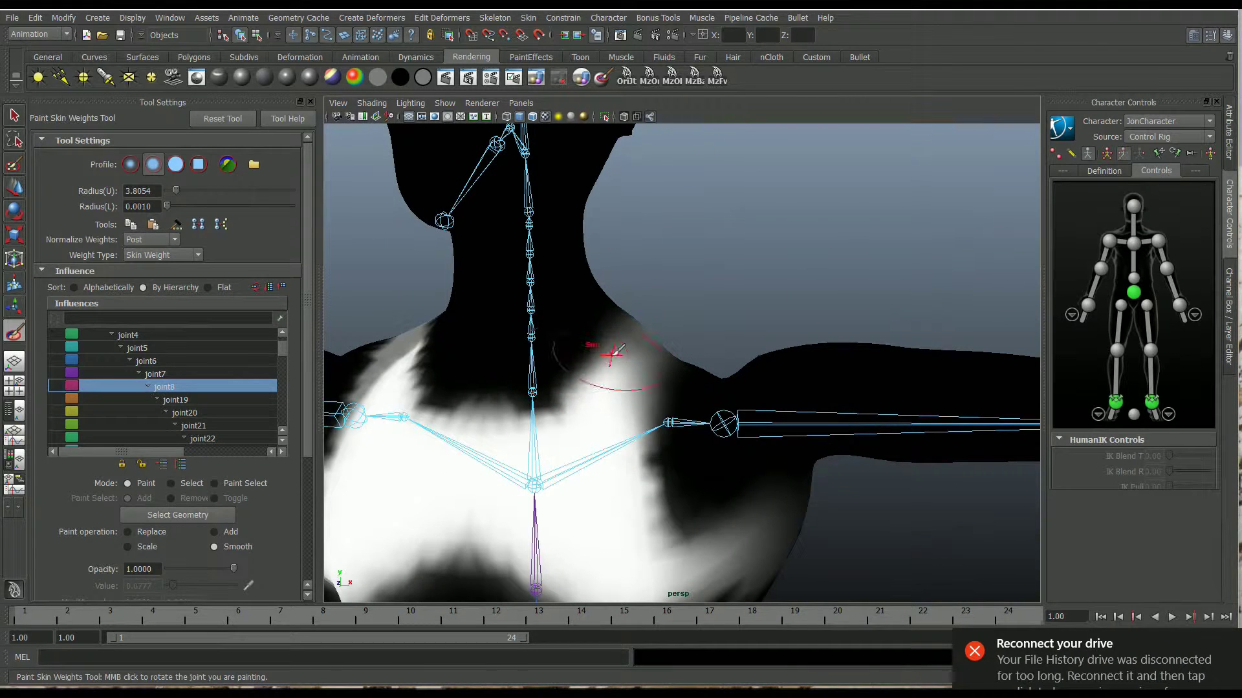
{"action": "left_click_drag", "start_coordinate": [613, 355], "coordinate": [672, 483]}
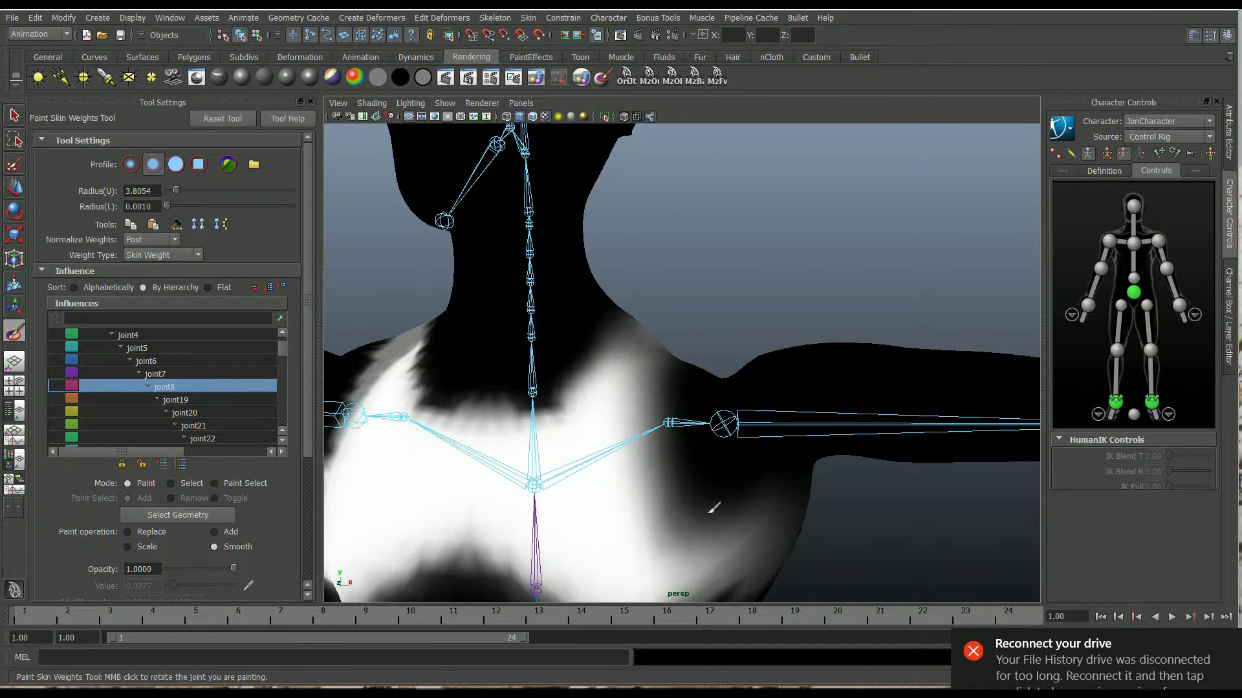
Step: Dismiss the File History reconnect-drive notification and its warning dialog
{"action": "left_click", "coordinate": [968, 655]}
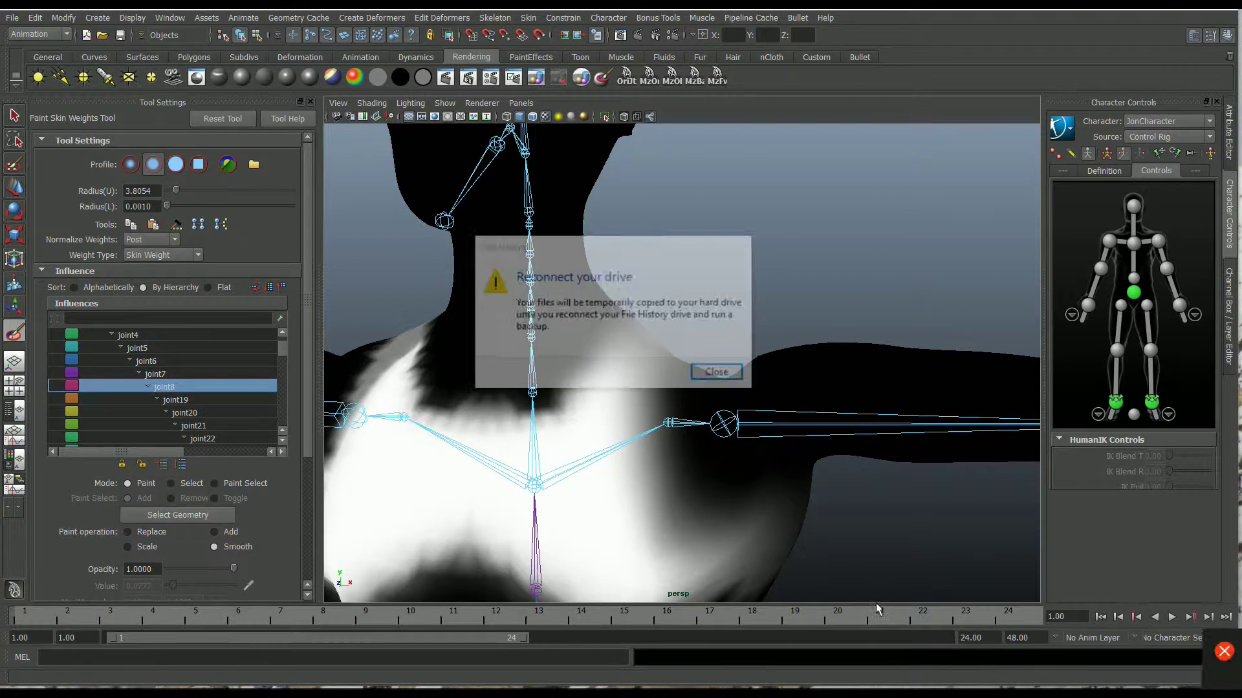
{"action": "left_click", "coordinate": [737, 368]}
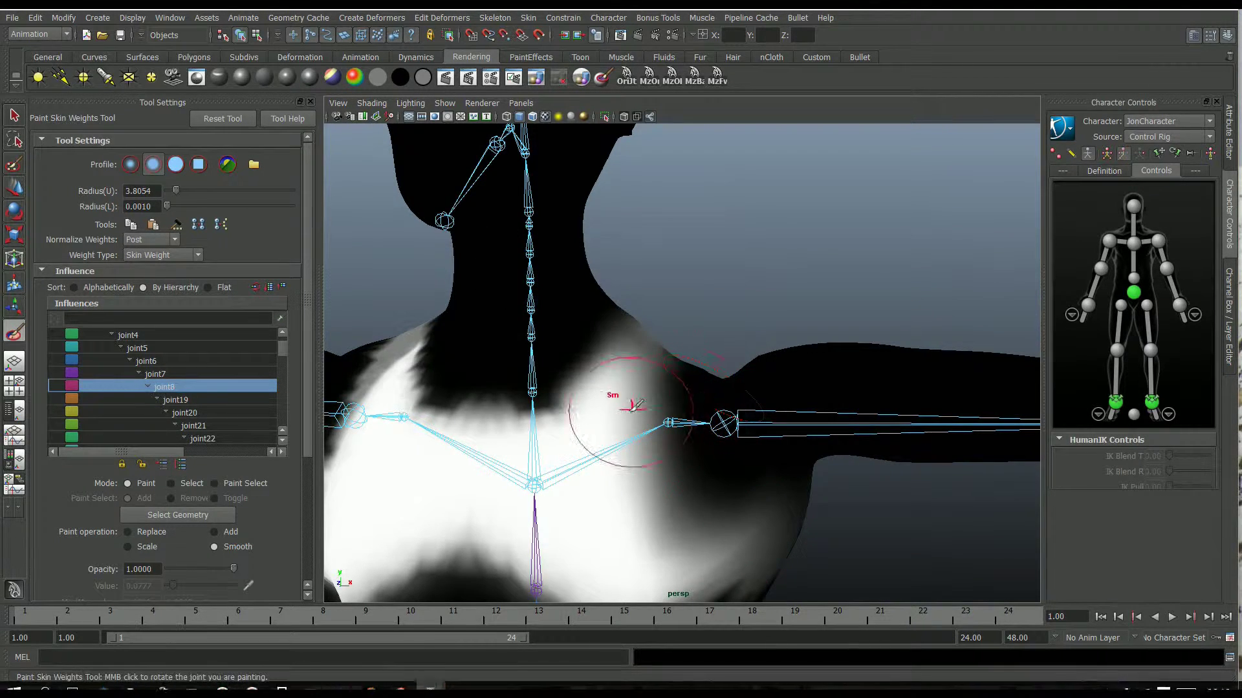
{"action": "right_click_drag", "start_coordinate": [632, 404], "coordinate": [887, 507], "text": "alt"}
{"action": "left_click", "coordinate": [1225, 600]}
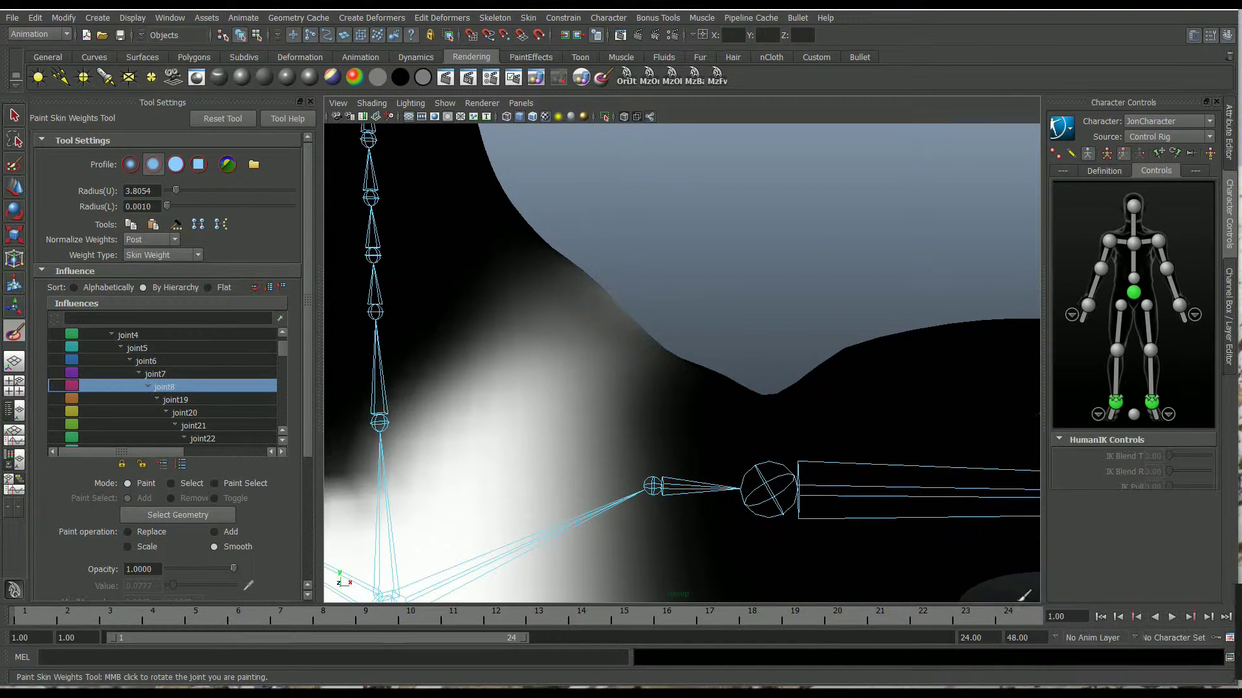
Step: Smooth joint8's jagged weight border across the lower chest below the shoulder
{"action": "middle_click_drag", "start_coordinate": [738, 492], "coordinate": [766, 323], "text": "alt"}
{"action": "right_click_drag", "start_coordinate": [796, 343], "coordinate": [696, 360], "text": "alt"}
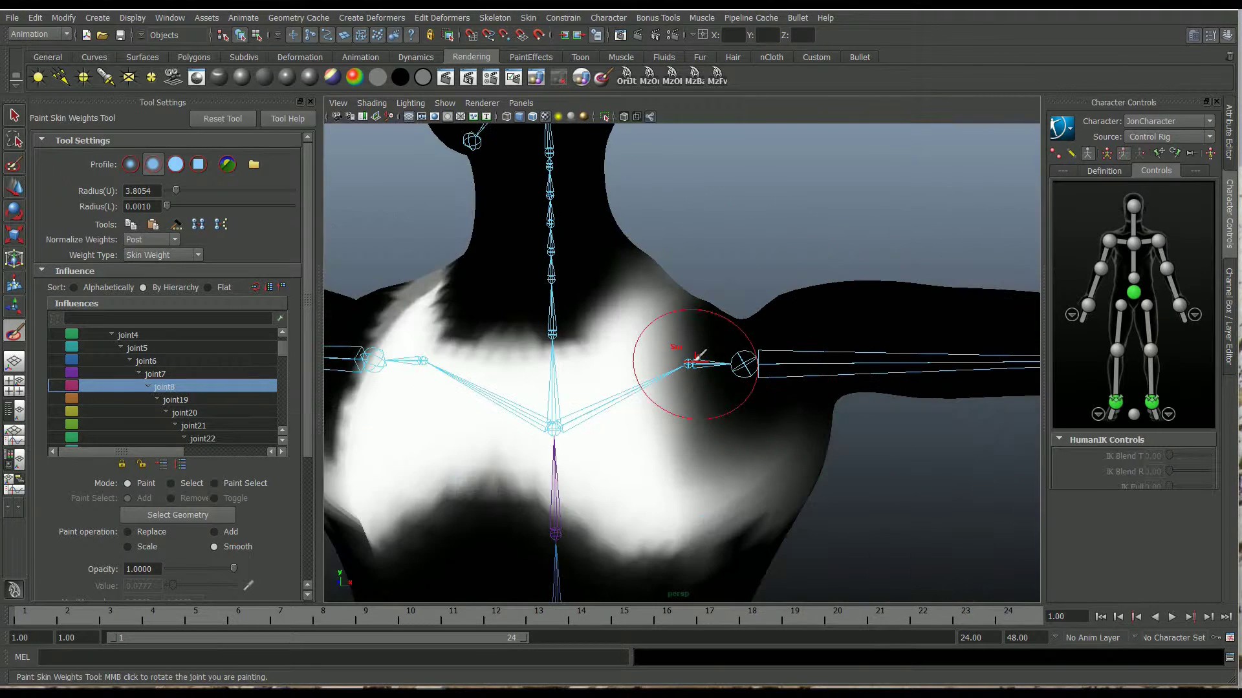
{"action": "middle_click_drag", "start_coordinate": [760, 516], "coordinate": [754, 438], "text": "alt"}
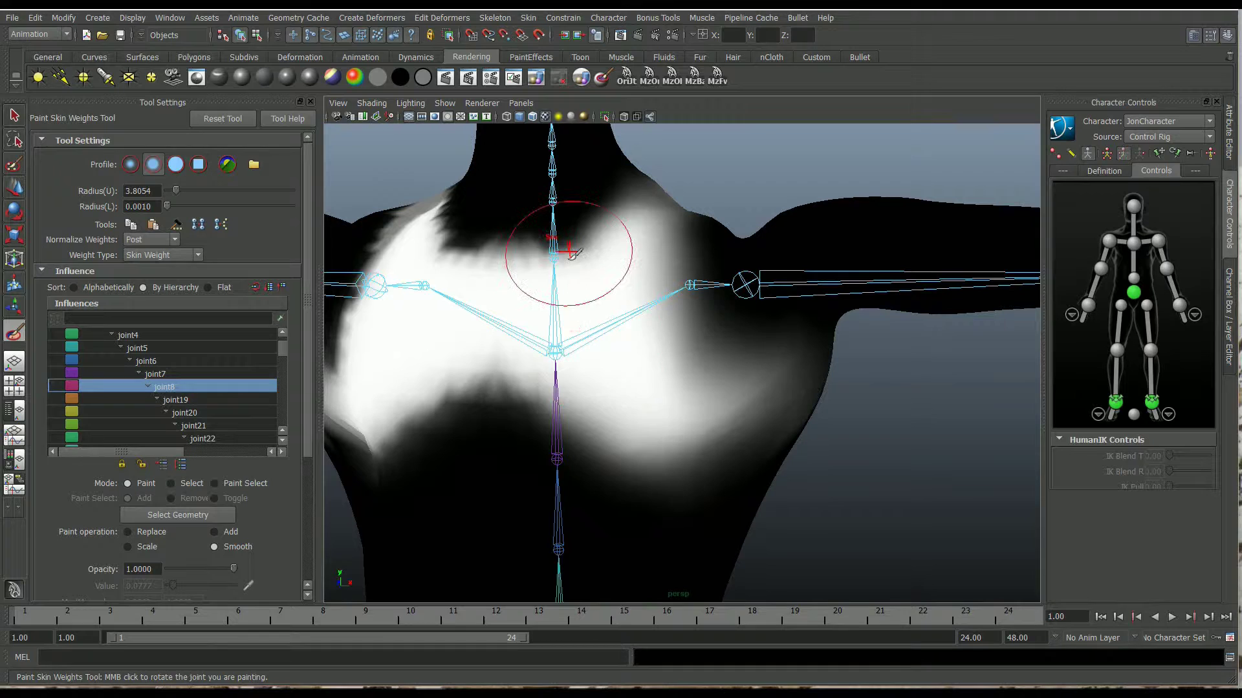
Step: Smooth joint8's weights on the back, from the shoulder blade up to the neck slope on the joint19 side
{"action": "mouse_move", "coordinate": [709, 303]}
{"action": "left_mouse_down", "text": "alt"}
{"action": "mouse_move", "coordinate": [541, 310]}
{"action": "mouse_move", "coordinate": [657, 285]}
{"action": "left_mouse_up", "text": "alt"}
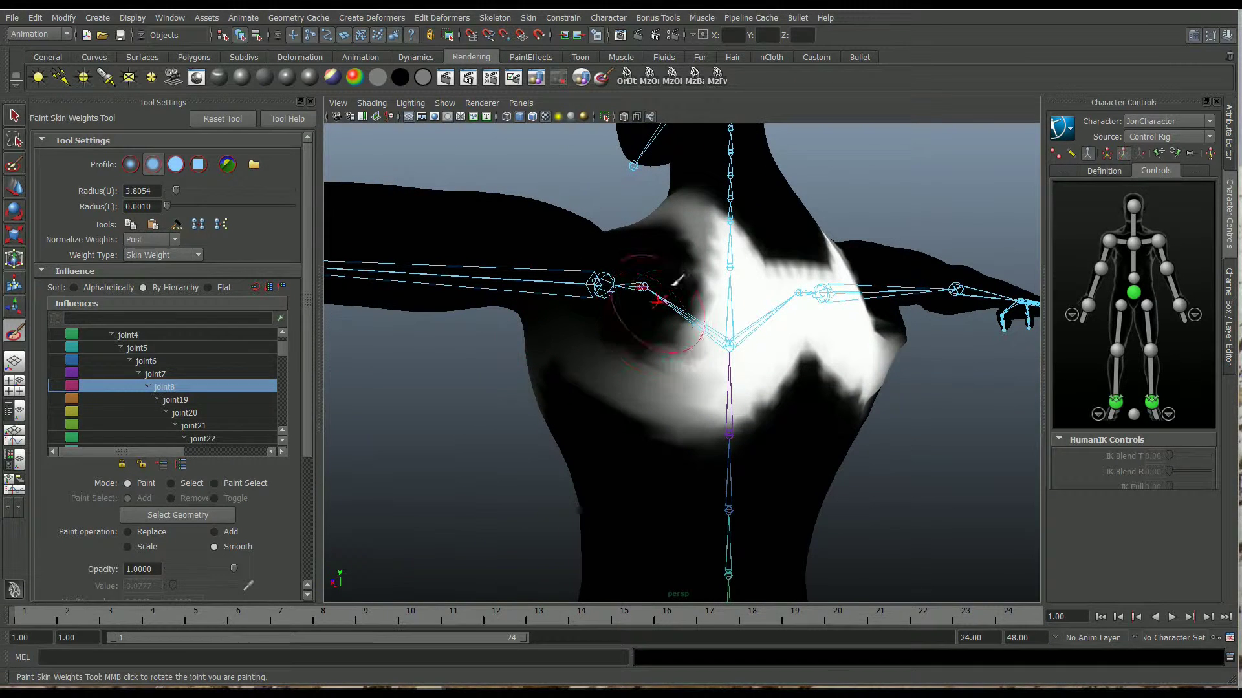
{"action": "mouse_move", "coordinate": [680, 367]}
{"action": "left_mouse_down"}
{"action": "mouse_move", "coordinate": [723, 407]}
{"action": "mouse_move", "coordinate": [704, 429]}
{"action": "mouse_move", "coordinate": [776, 395]}
{"action": "left_mouse_up"}
{"action": "left_click_drag", "start_coordinate": [591, 396], "coordinate": [708, 381], "text": "alt"}
{"action": "left_click_drag", "start_coordinate": [705, 207], "coordinate": [739, 339]}
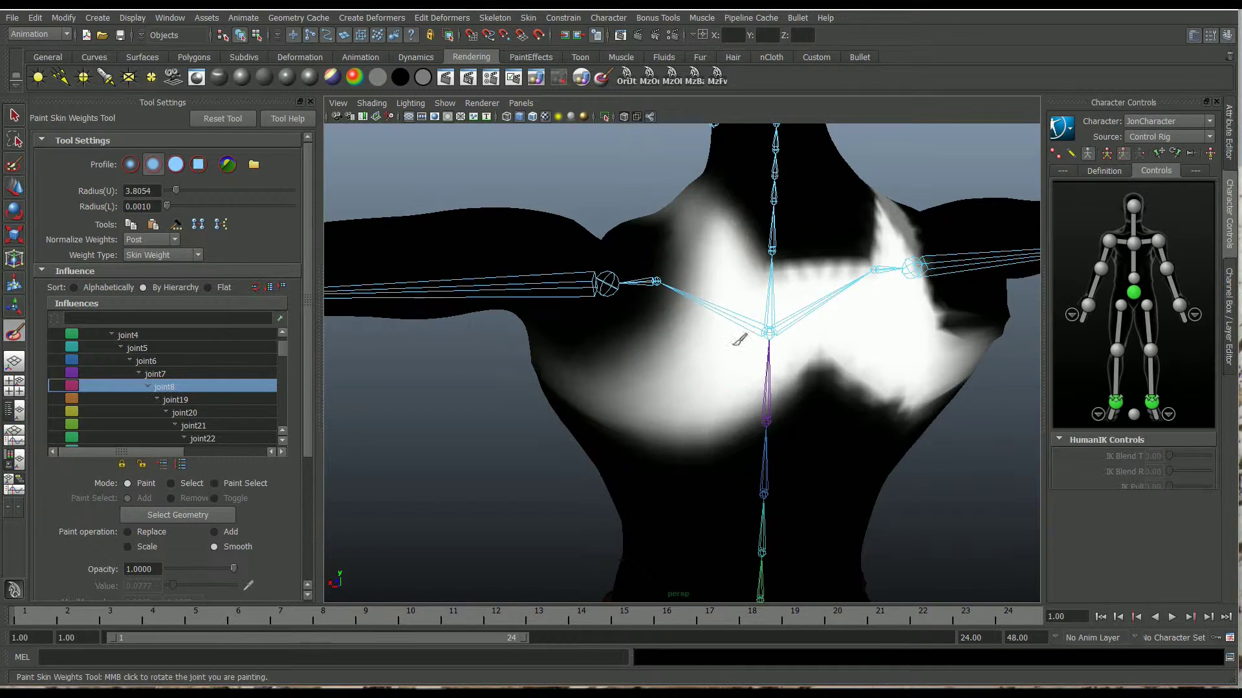
{"action": "left_click_drag", "start_coordinate": [658, 419], "coordinate": [778, 369], "text": "alt"}
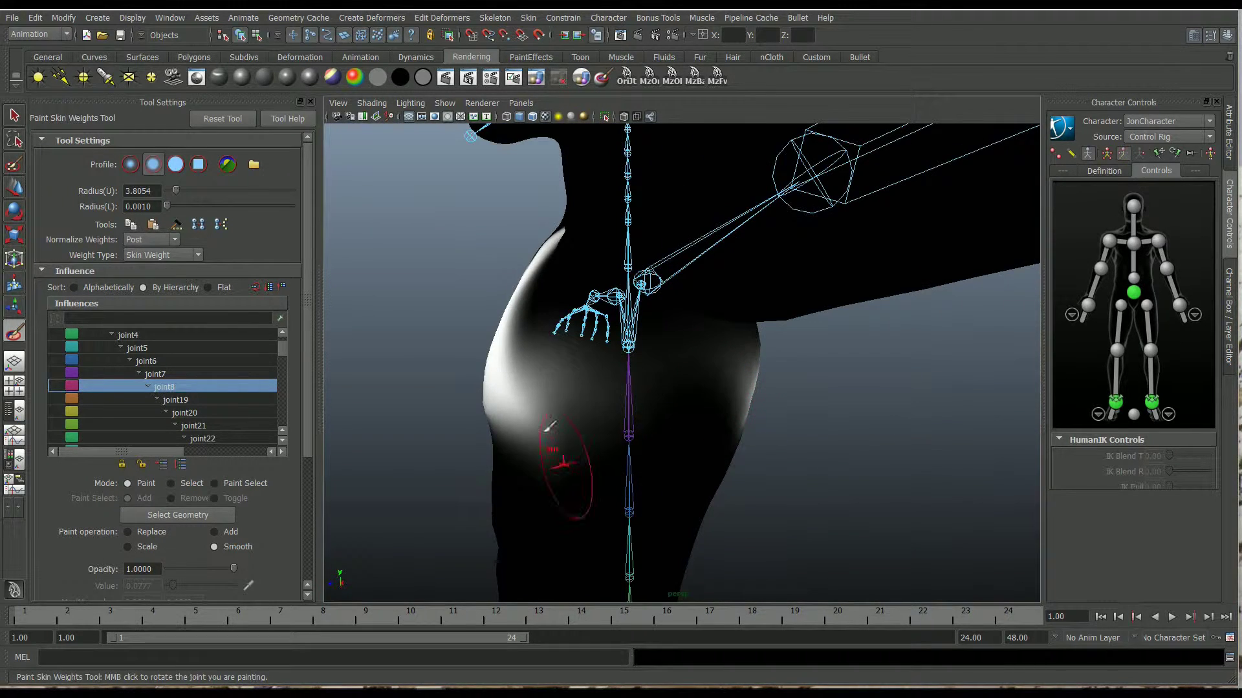
{"action": "left_click_drag", "start_coordinate": [551, 426], "coordinate": [720, 394], "text": "alt"}
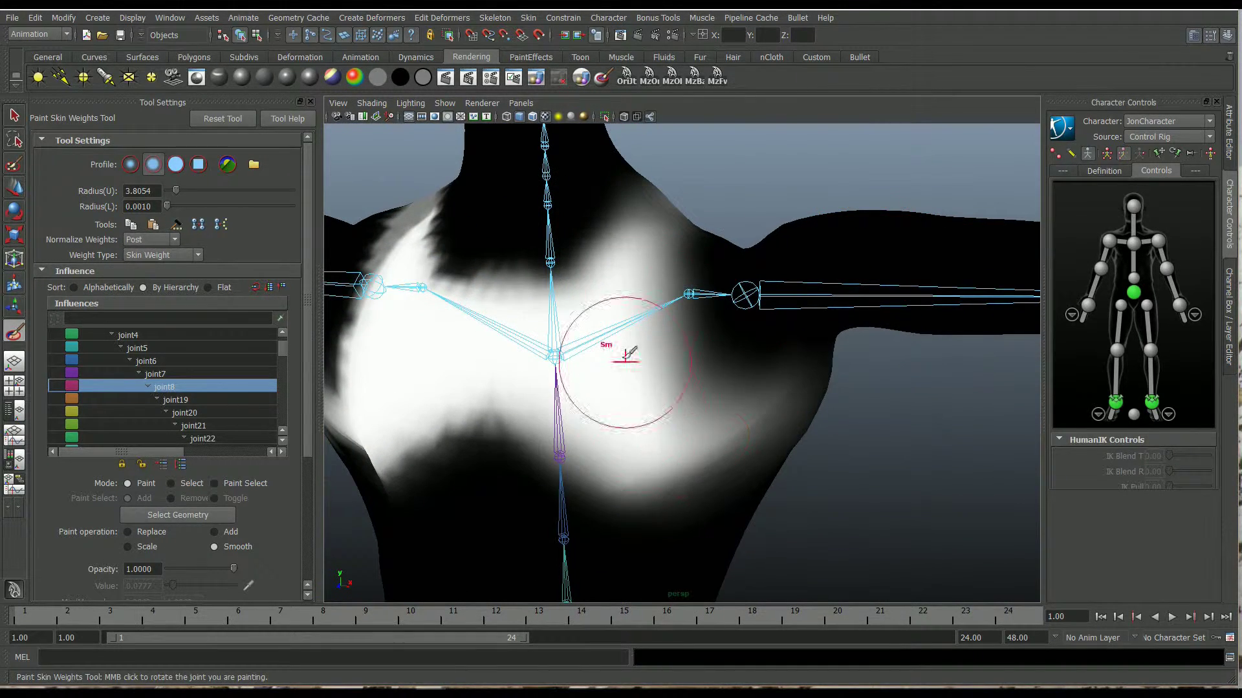
Step: Soften joint8's weight border around the base of the neck and over the shoulder slope
{"action": "left_click_drag", "start_coordinate": [589, 420], "coordinate": [547, 443], "text": "alt"}
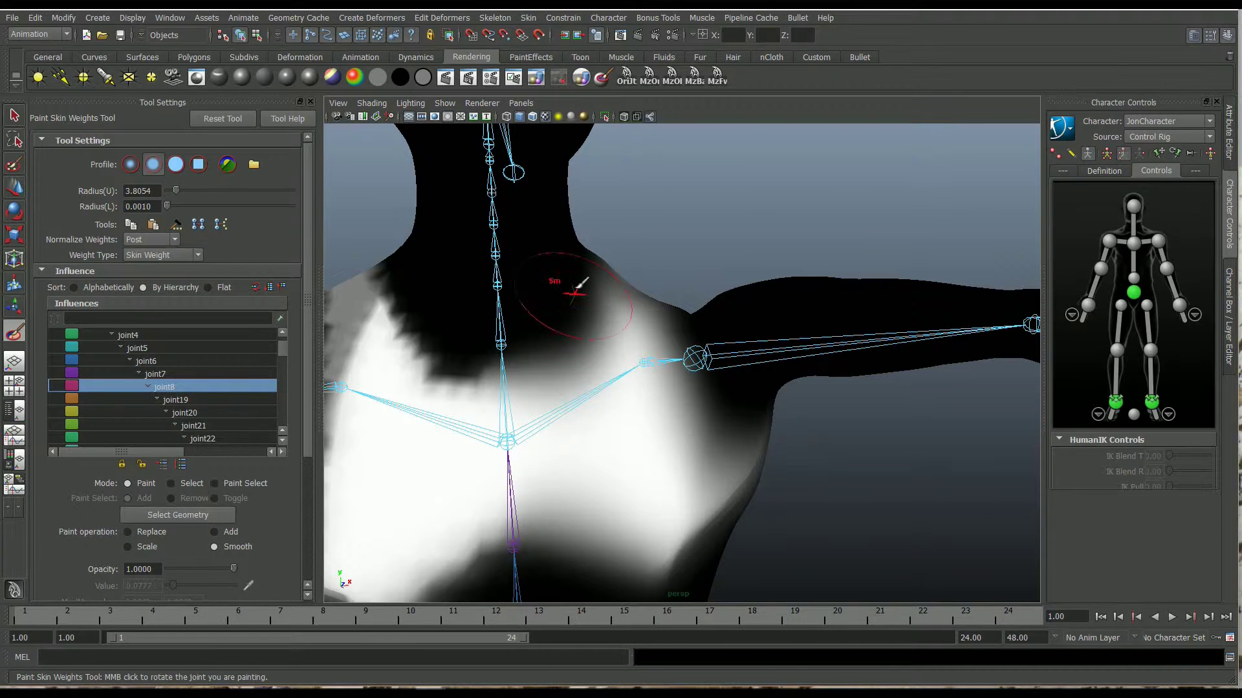
{"action": "left_click_drag", "start_coordinate": [649, 460], "coordinate": [618, 476], "text": "alt"}
{"action": "middle_click_drag", "start_coordinate": [631, 471], "coordinate": [652, 503], "text": "alt"}
{"action": "scroll", "coordinate": [652, 503], "scroll_direction": "up", "scroll_amount": 5}
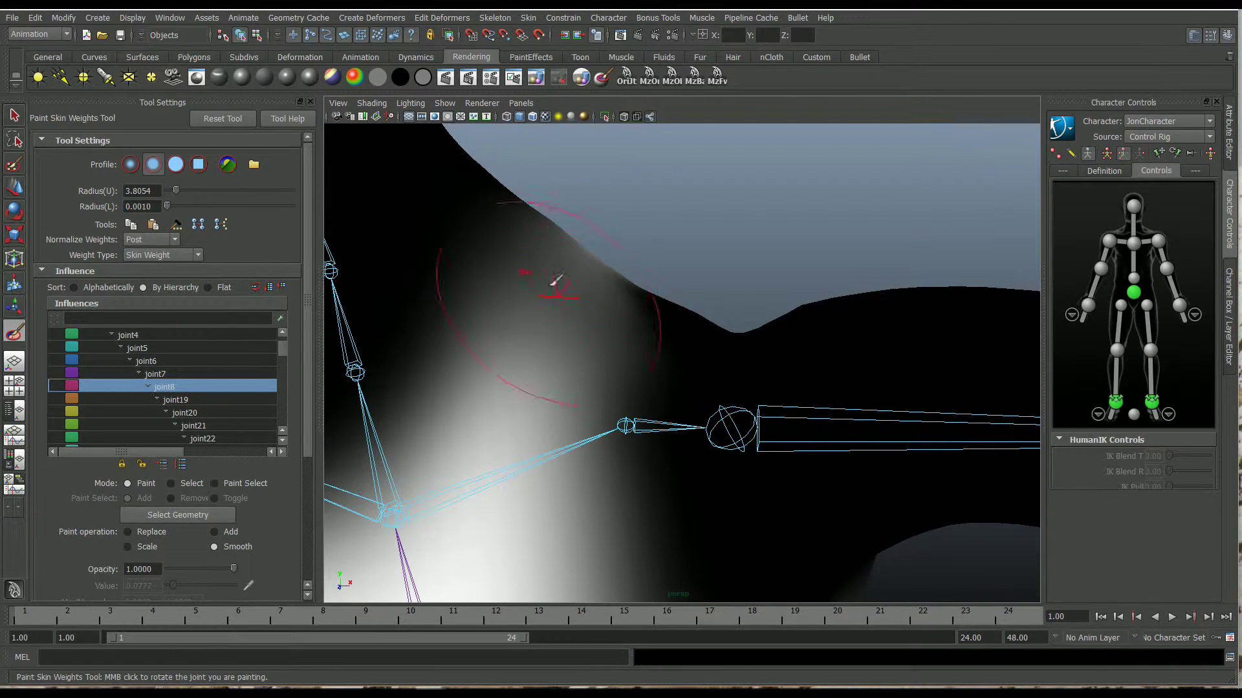
{"action": "scroll", "coordinate": [596, 382], "scroll_direction": "down", "scroll_amount": 5}
{"action": "left_click_drag", "start_coordinate": [576, 371], "coordinate": [599, 363], "text": "alt"}
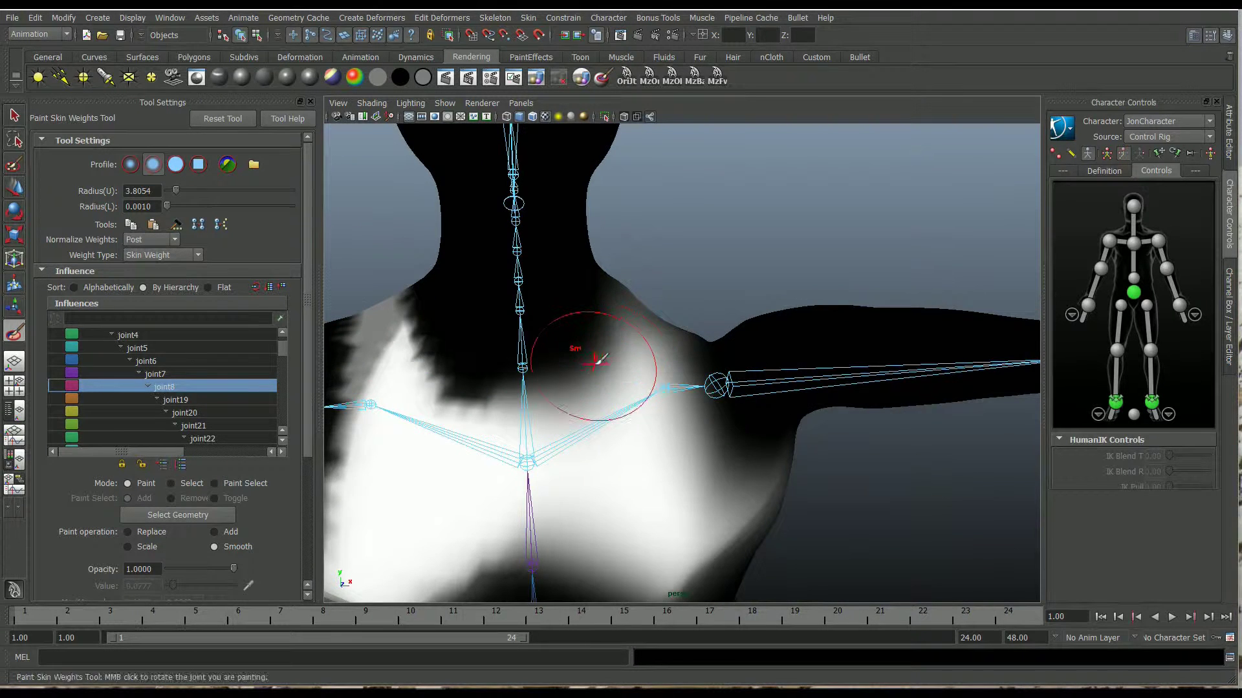
{"action": "middle_click_drag", "start_coordinate": [599, 363], "coordinate": [622, 349], "text": "alt"}
Step: Examine the weights of influences joint19 to joint23 and the spine influence joint4 for stray influence near the shoulder
{"action": "left_click", "coordinate": [216, 400]}
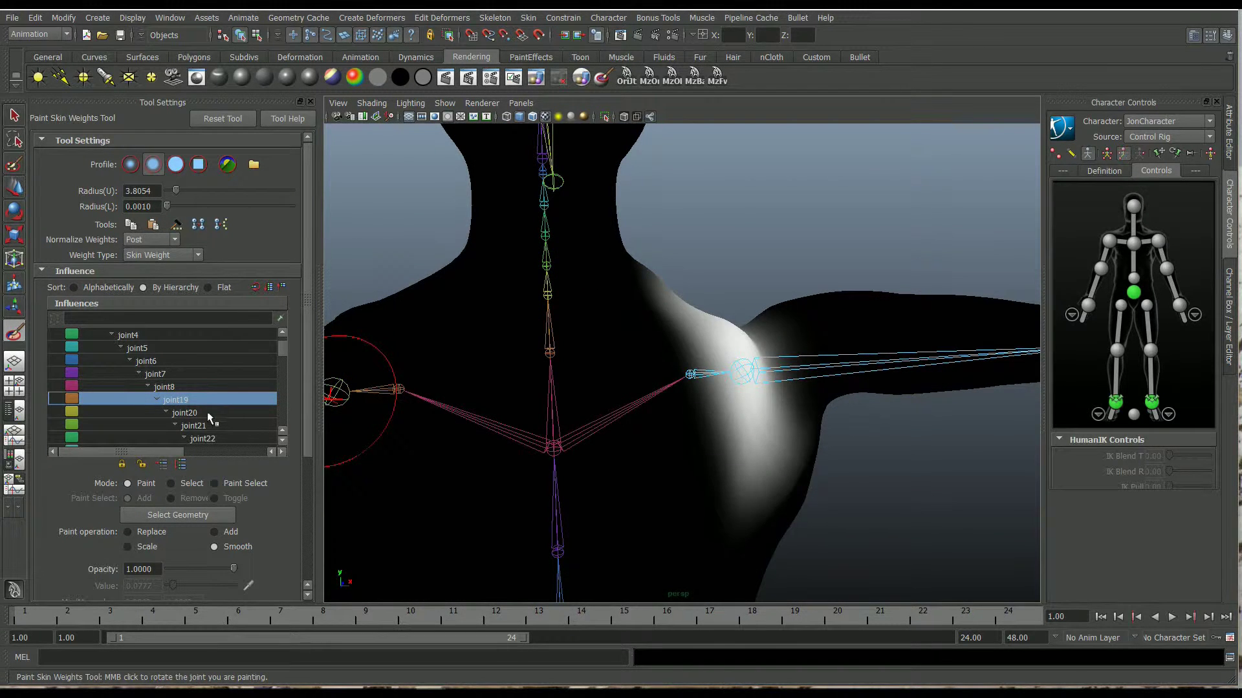
{"action": "left_click", "coordinate": [206, 413]}
{"action": "left_click", "coordinate": [199, 421]}
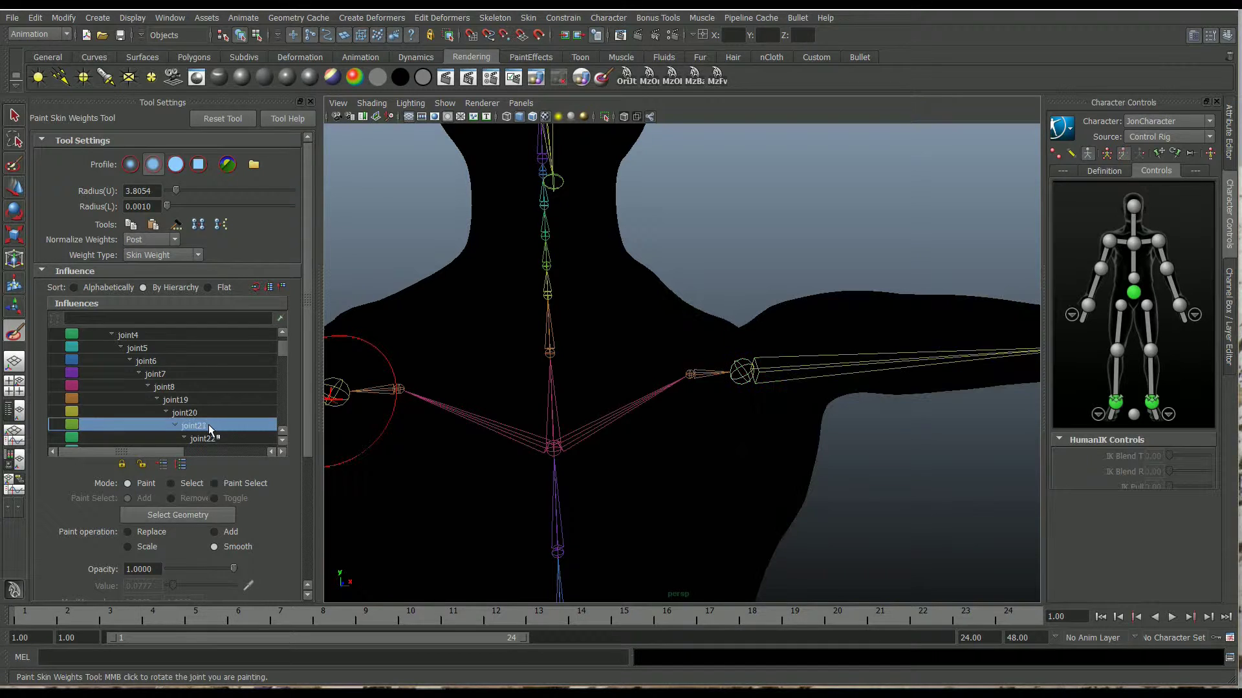
{"action": "scroll", "coordinate": [213, 420], "scroll_direction": "down", "scroll_amount": 2}
{"action": "left_click", "coordinate": [221, 415]}
{"action": "scroll", "coordinate": [223, 420], "scroll_direction": "down", "scroll_amount": 8}
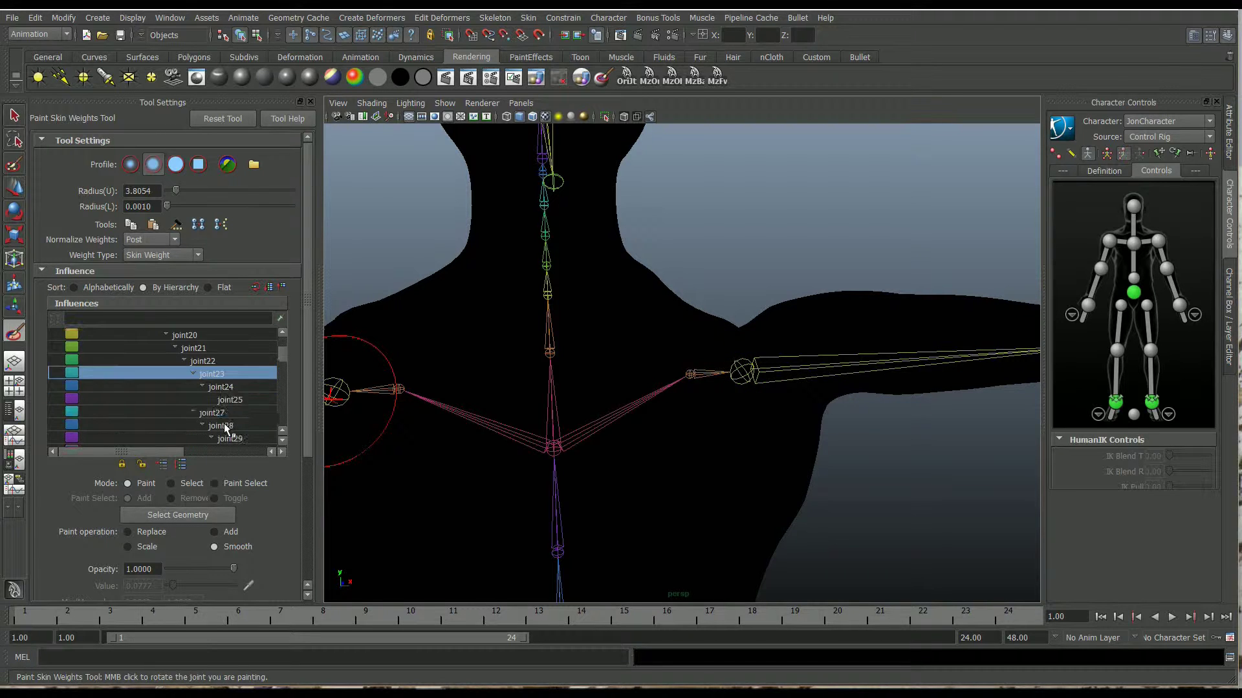
{"action": "scroll", "coordinate": [221, 401], "scroll_direction": "up", "scroll_amount": 10}
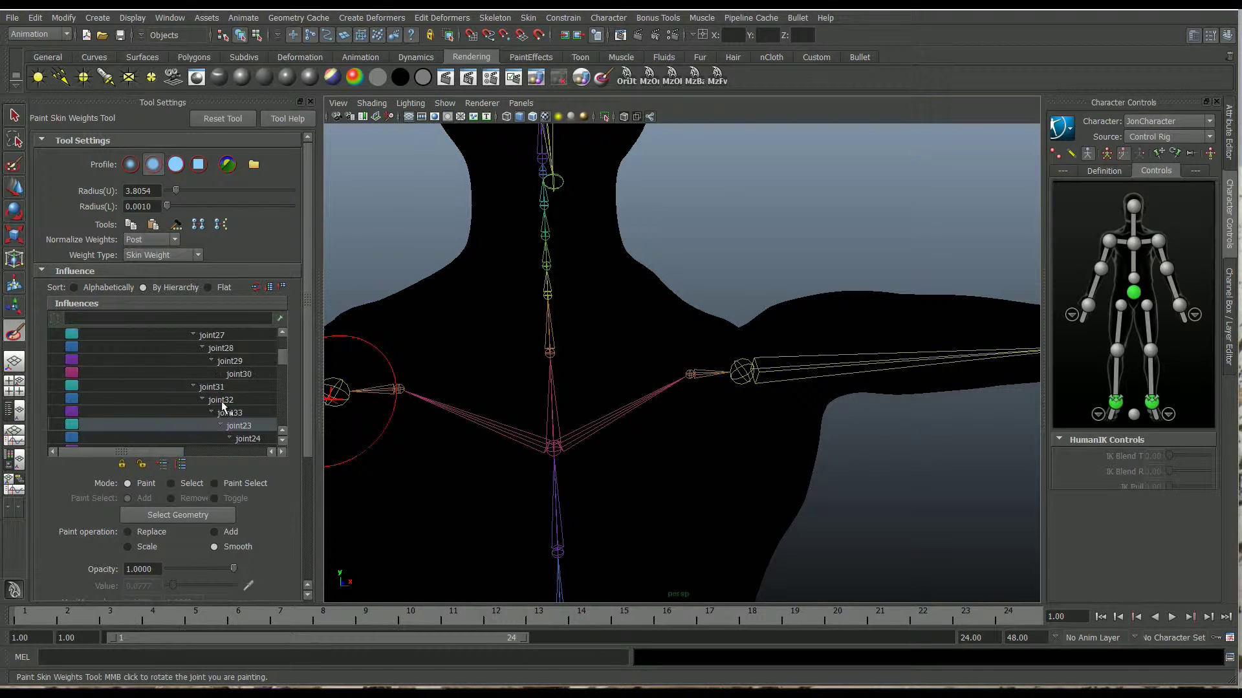
{"action": "left_click", "coordinate": [191, 360]}
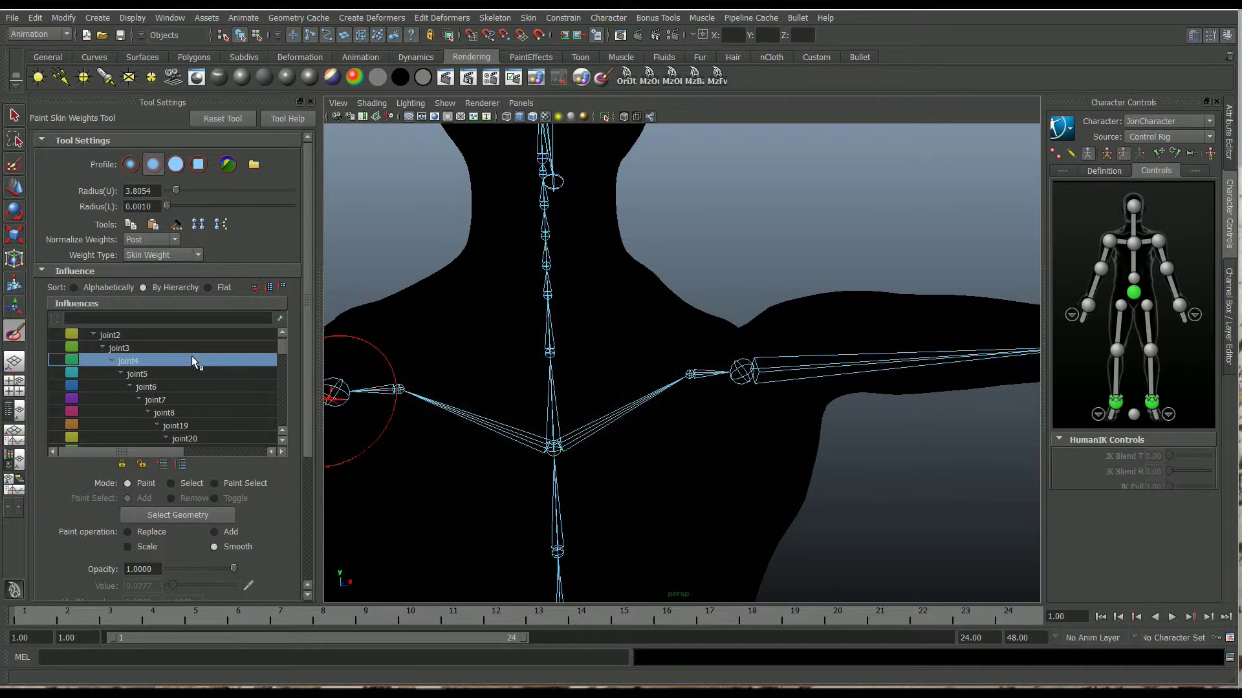
{"action": "scroll", "coordinate": [646, 498], "scroll_direction": "down", "scroll_amount": 5}
{"action": "scroll", "coordinate": [702, 493], "scroll_direction": "up", "scroll_amount": 4}
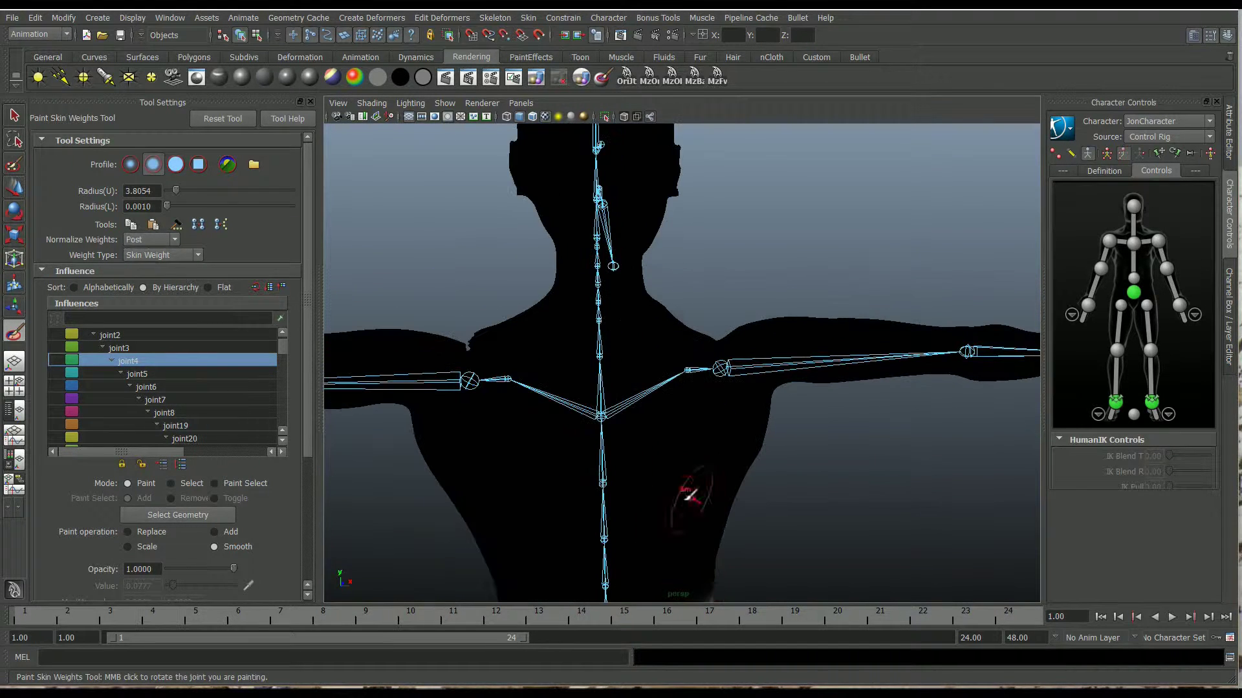
Step: Inspect the weights of joint8, joint19 and the arm and finger influences below them, including joint24 and joint25
{"action": "left_click", "coordinate": [233, 391]}
{"action": "left_click", "coordinate": [230, 413]}
{"action": "left_click", "coordinate": [229, 420]}
{"action": "scroll", "coordinate": [229, 419], "scroll_direction": "down", "scroll_amount": 1}
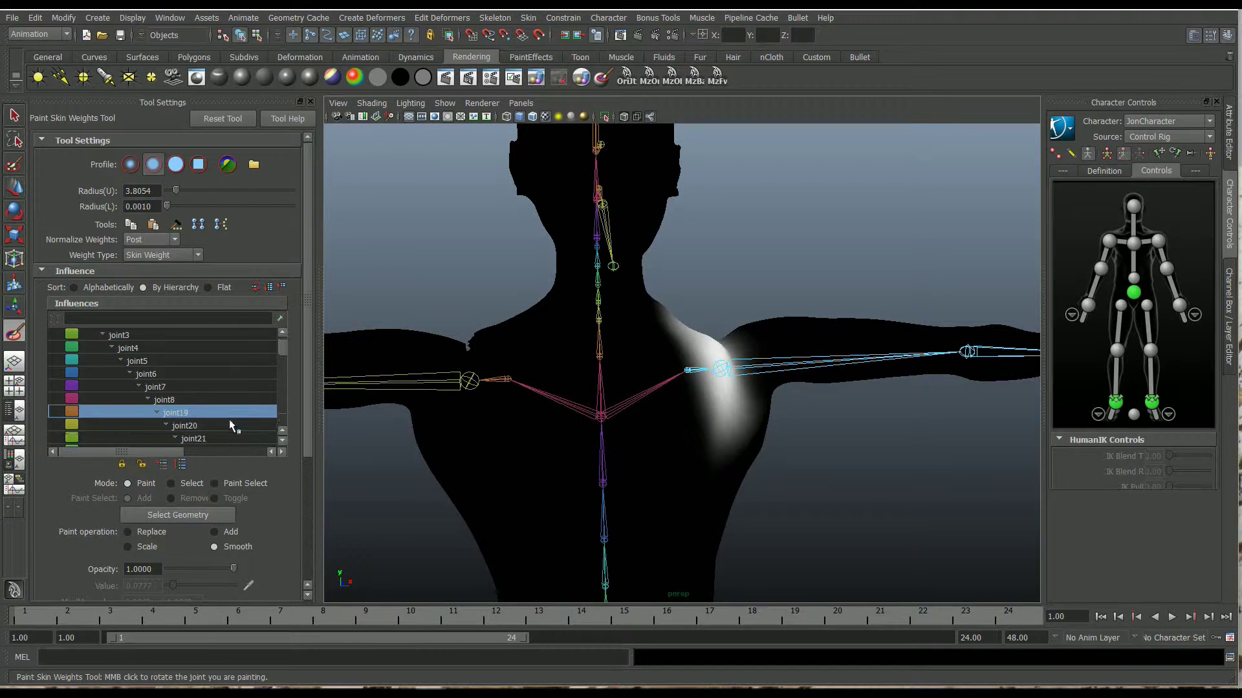
{"action": "left_click", "coordinate": [229, 419]}
{"action": "left_click", "coordinate": [229, 419]}
{"action": "scroll", "coordinate": [231, 414], "scroll_direction": "down", "scroll_amount": 5}
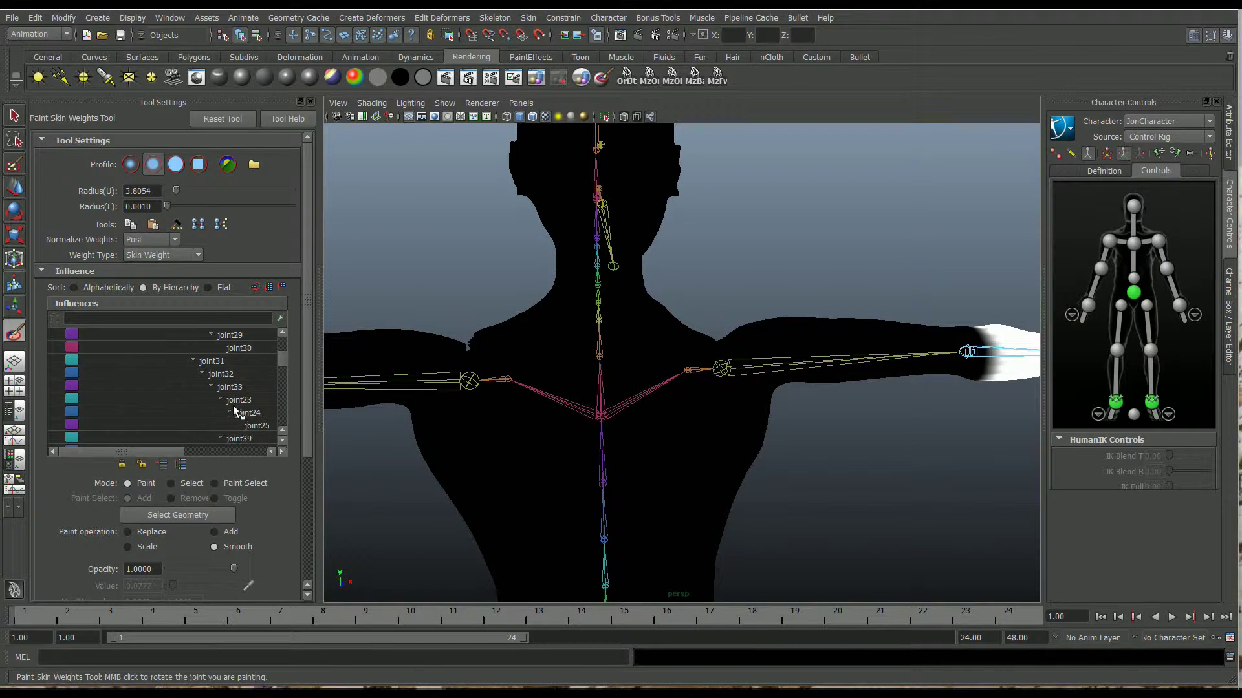
{"action": "left_click", "coordinate": [235, 413]}
{"action": "left_click", "coordinate": [242, 428]}
{"action": "scroll", "coordinate": [242, 428], "scroll_direction": "down", "scroll_amount": 2}
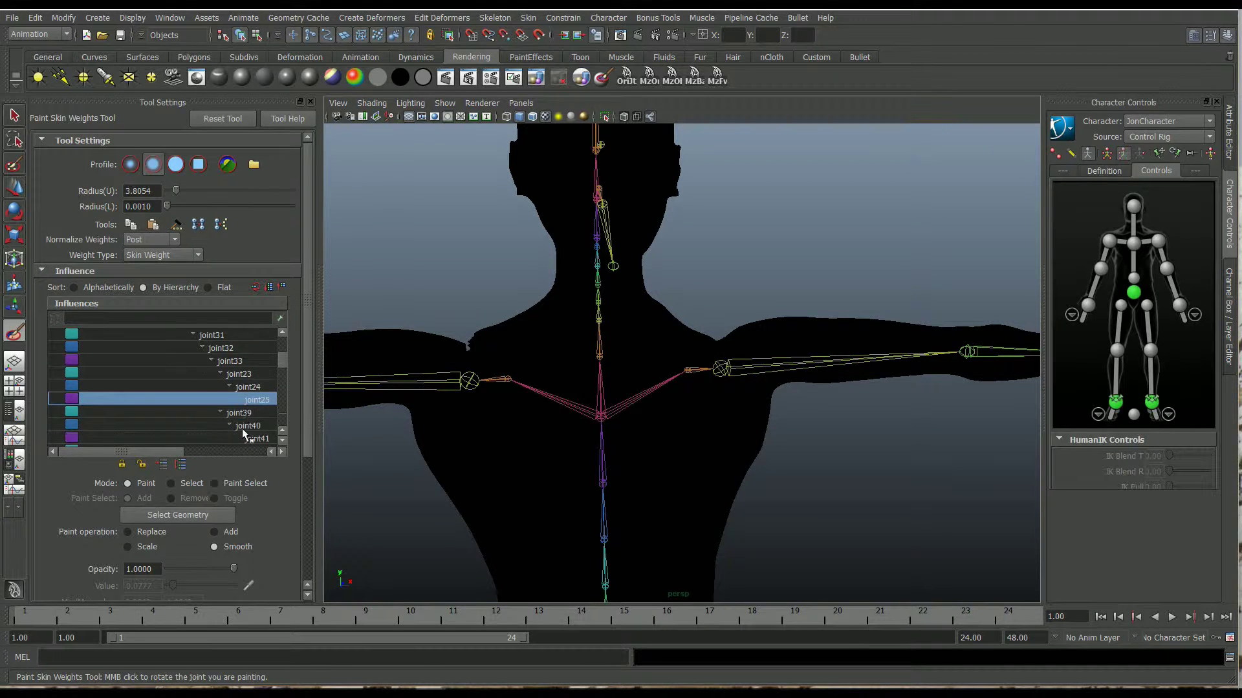
{"action": "left_click", "coordinate": [242, 428]}
{"action": "scroll", "coordinate": [244, 427], "scroll_direction": "down", "scroll_amount": 7}
{"action": "scroll", "coordinate": [247, 427], "scroll_direction": "down", "scroll_amount": 1}
Step: Inspect the weights of the opposite arm's influences, from joint65 down to finger influences such as joint74, joint82 and joint86
{"action": "left_click", "coordinate": [238, 399]}
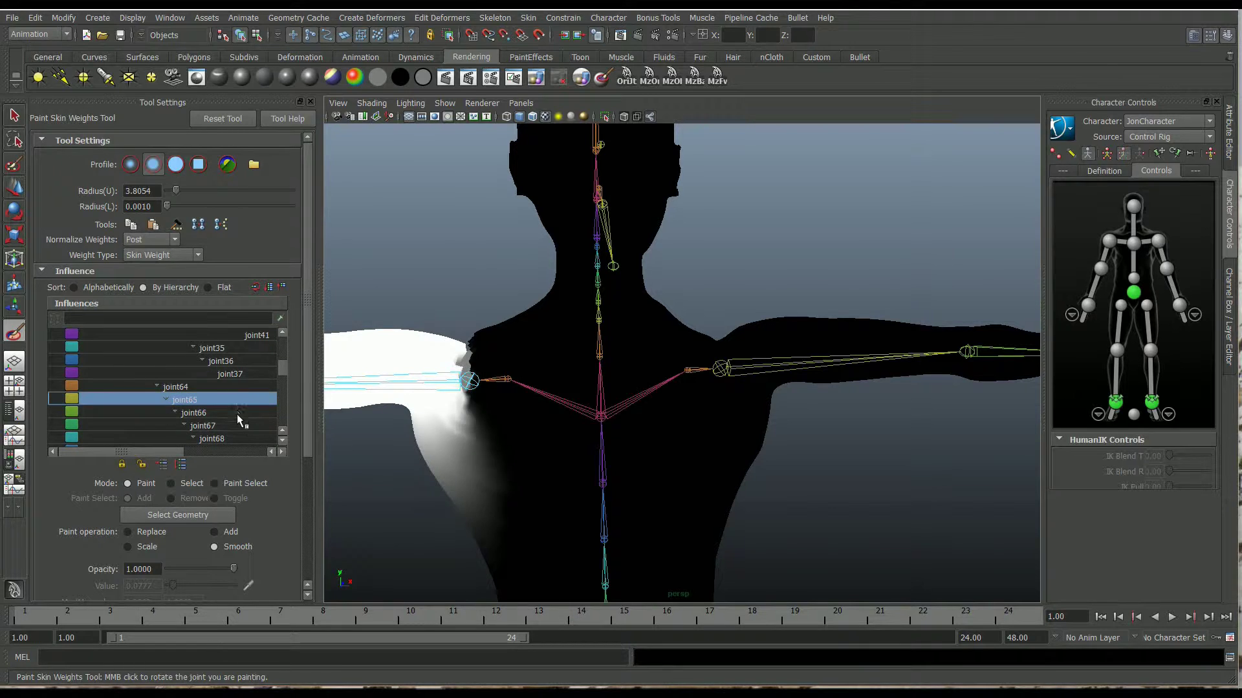
{"action": "left_click", "coordinate": [238, 414]}
{"action": "scroll", "coordinate": [239, 426], "scroll_direction": "down", "scroll_amount": 7}
{"action": "left_click", "coordinate": [243, 401]}
{"action": "left_click", "coordinate": [247, 412]}
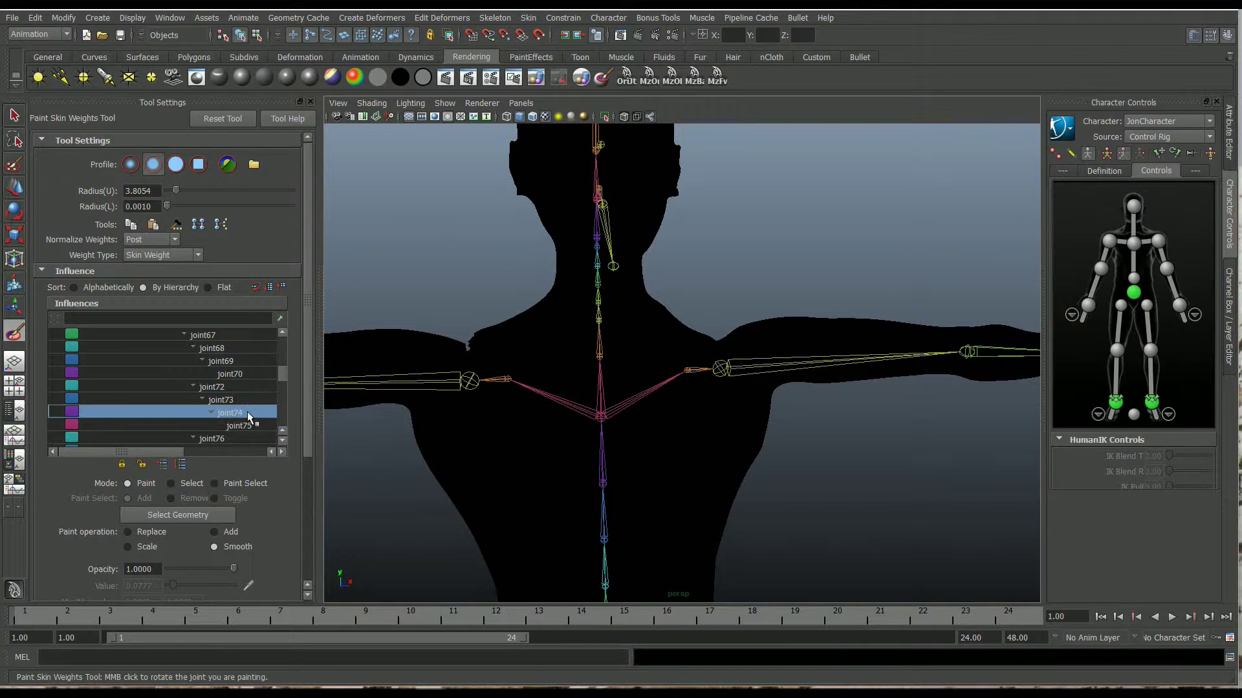
{"action": "scroll", "coordinate": [247, 414], "scroll_direction": "down", "scroll_amount": 6}
{"action": "left_click", "coordinate": [237, 413]}
{"action": "left_click", "coordinate": [234, 427]}
{"action": "scroll", "coordinate": [240, 420], "scroll_direction": "down", "scroll_amount": 4}
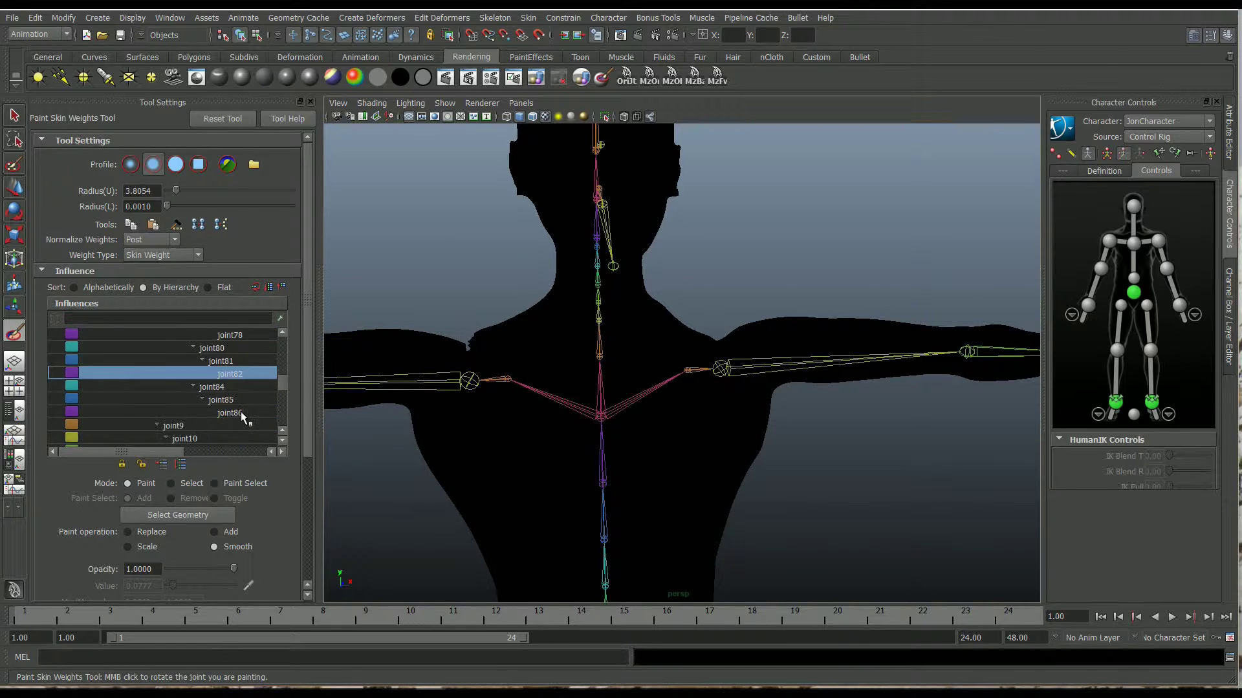
{"action": "left_click", "coordinate": [243, 414]}
{"action": "scroll", "coordinate": [243, 415], "scroll_direction": "down", "scroll_amount": 8}
{"action": "scroll", "coordinate": [253, 414], "scroll_direction": "down", "scroll_amount": 4}
Step: Examine the weight distribution of the head and neck influences, working up the hierarchy to joint13, joint12 and joint11
{"action": "left_click", "coordinate": [248, 387]}
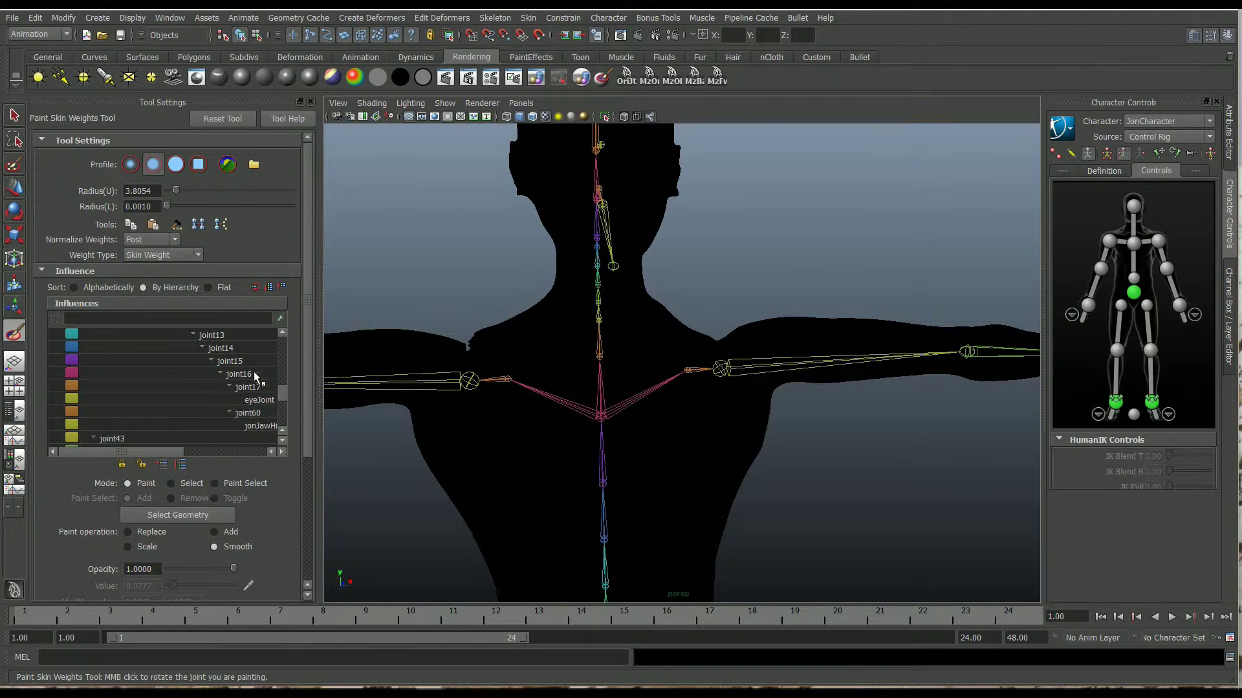
{"action": "left_click", "coordinate": [245, 350]}
{"action": "scroll", "coordinate": [246, 351], "scroll_direction": "up", "scroll_amount": 1}
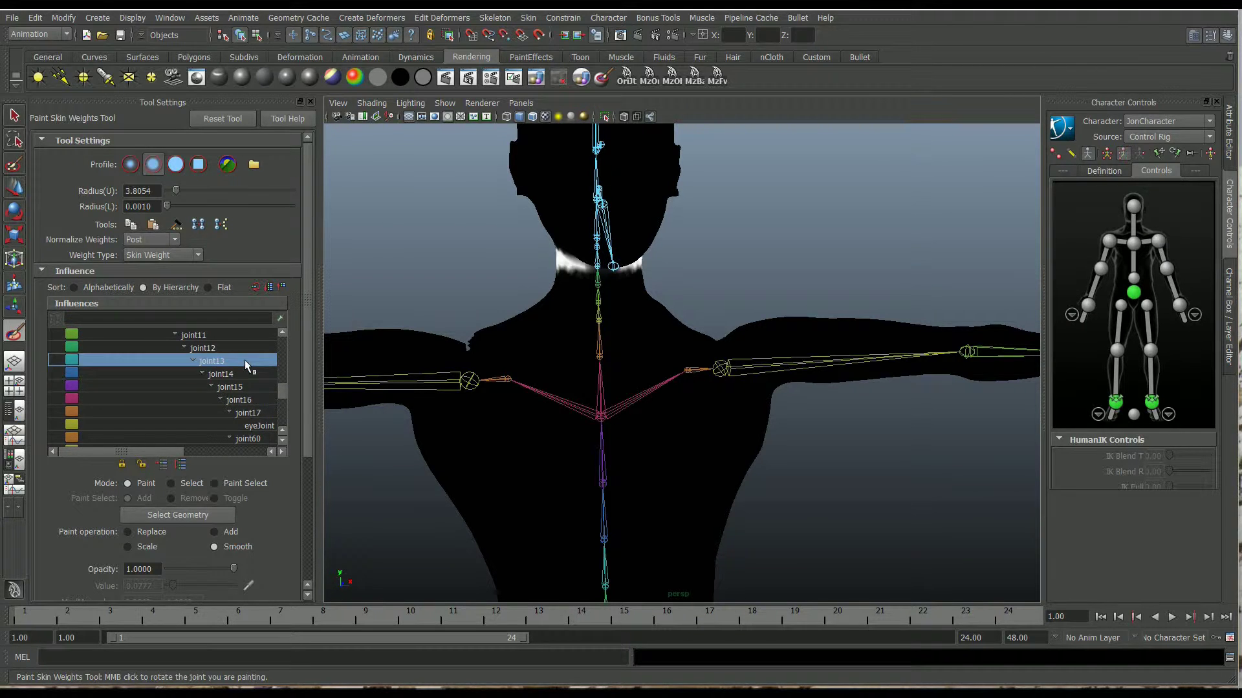
{"action": "left_click", "coordinate": [245, 360]}
{"action": "scroll", "coordinate": [245, 359], "scroll_direction": "up", "scroll_amount": 1}
{"action": "left_click", "coordinate": [238, 371]}
{"action": "left_click", "coordinate": [221, 356]}
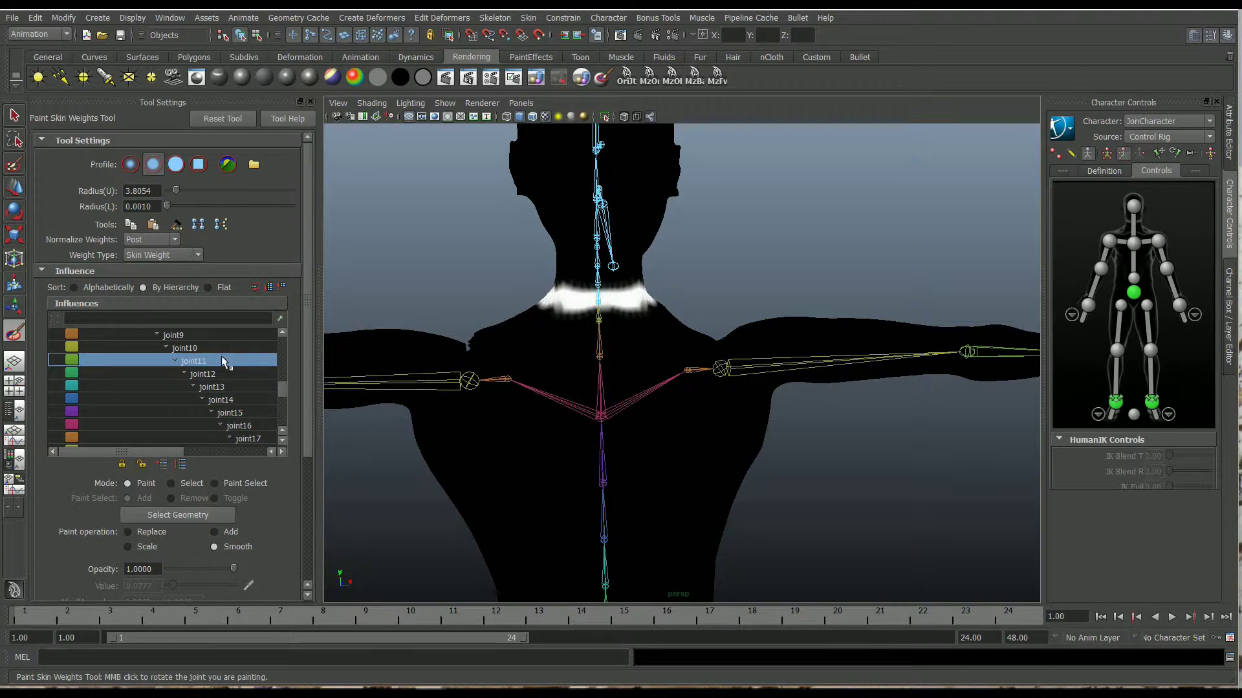
Step: Choose neck influence joint10 and smooth its weight band around the neck base on the joint19 side
{"action": "scroll", "coordinate": [221, 359], "scroll_direction": "up", "scroll_amount": 1}
{"action": "left_click", "coordinate": [200, 357]}
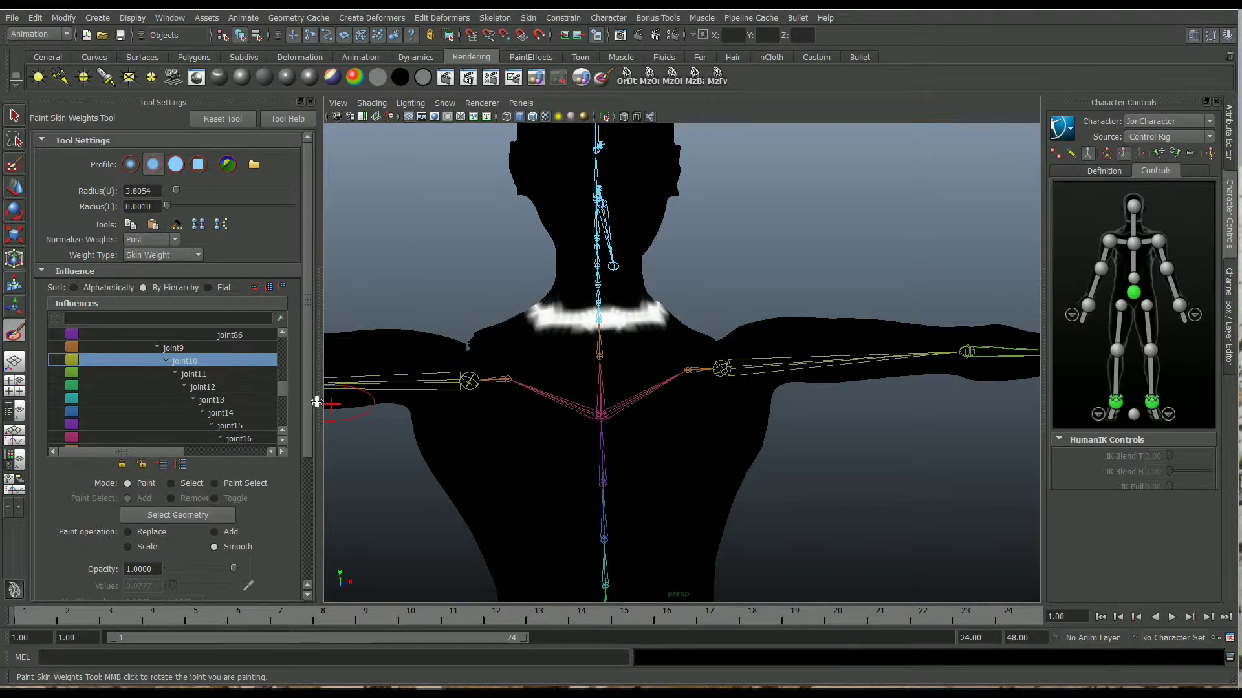
{"action": "left_click_drag", "start_coordinate": [637, 429], "coordinate": [559, 429], "text": "alt"}
{"action": "scroll", "coordinate": [559, 429], "scroll_direction": "up", "scroll_amount": 3}
{"action": "middle_click_drag", "start_coordinate": [591, 410], "coordinate": [598, 459], "text": "alt"}
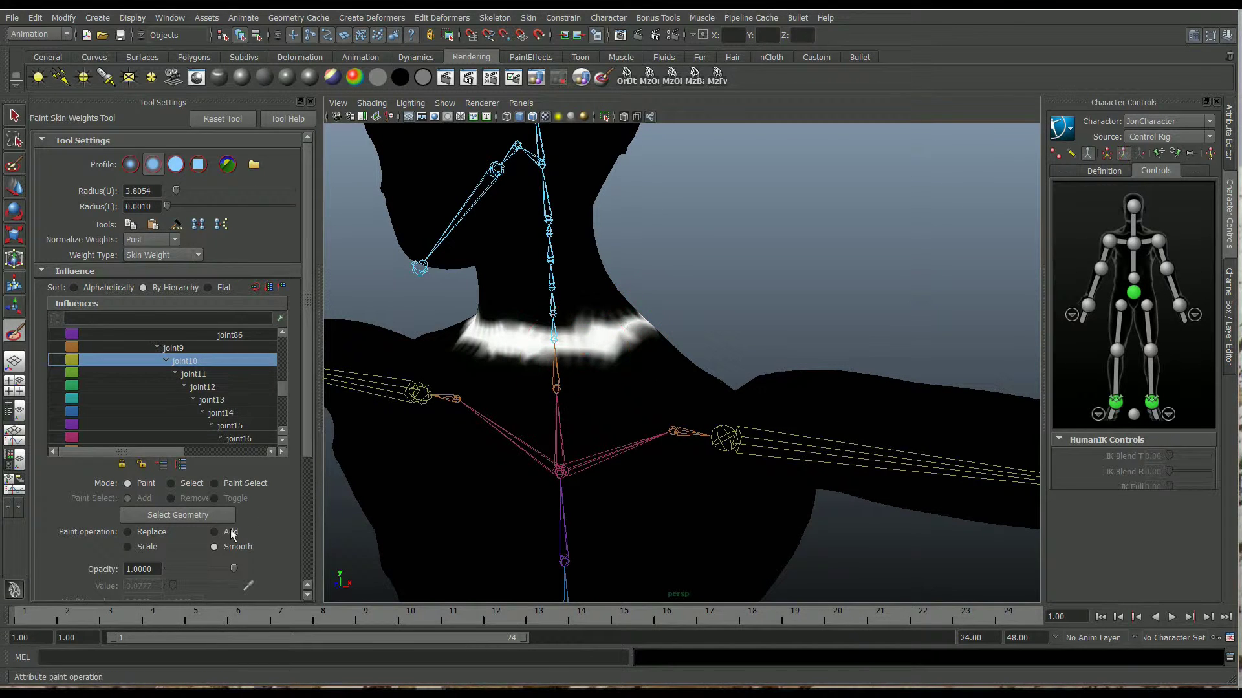
{"action": "left_click", "coordinate": [215, 547]}
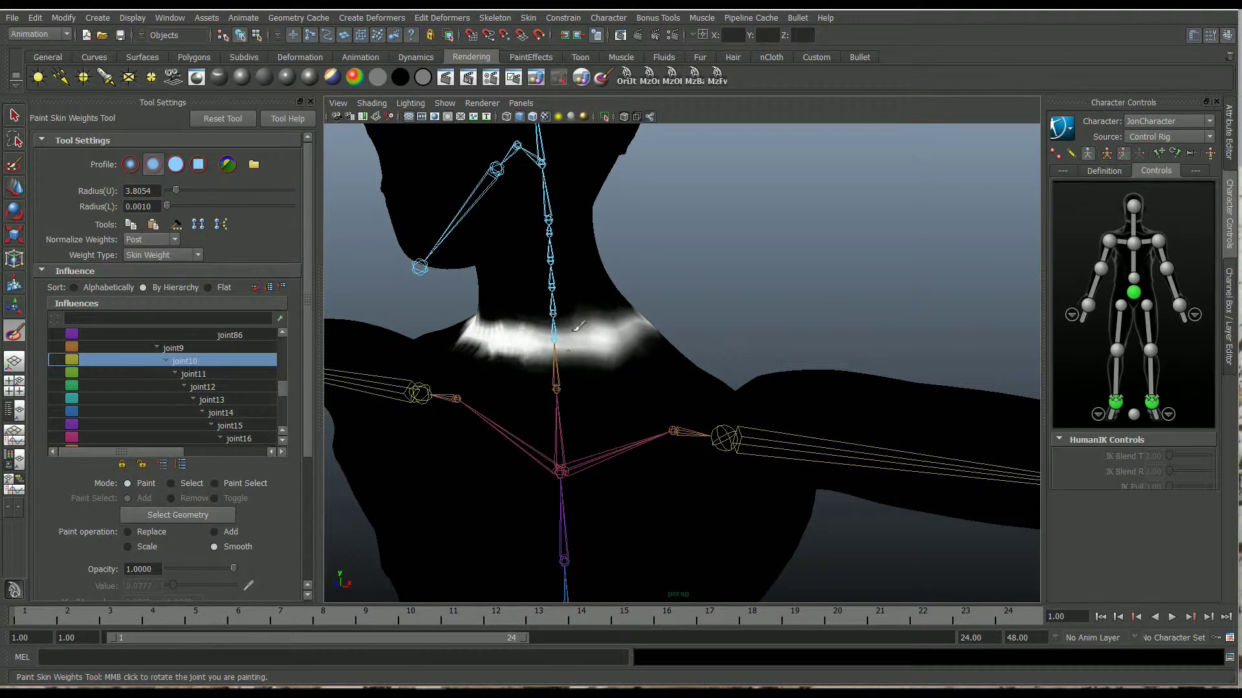
{"action": "mouse_move", "coordinate": [732, 334]}
{"action": "left_mouse_down", "text": "alt"}
{"action": "mouse_move", "coordinate": [599, 349]}
{"action": "mouse_move", "coordinate": [582, 331]}
{"action": "left_mouse_up", "text": "alt"}
{"action": "mouse_move", "coordinate": [710, 302]}
{"action": "left_mouse_down"}
{"action": "mouse_move", "coordinate": [672, 297]}
{"action": "mouse_move", "coordinate": [776, 291]}
{"action": "left_mouse_up"}
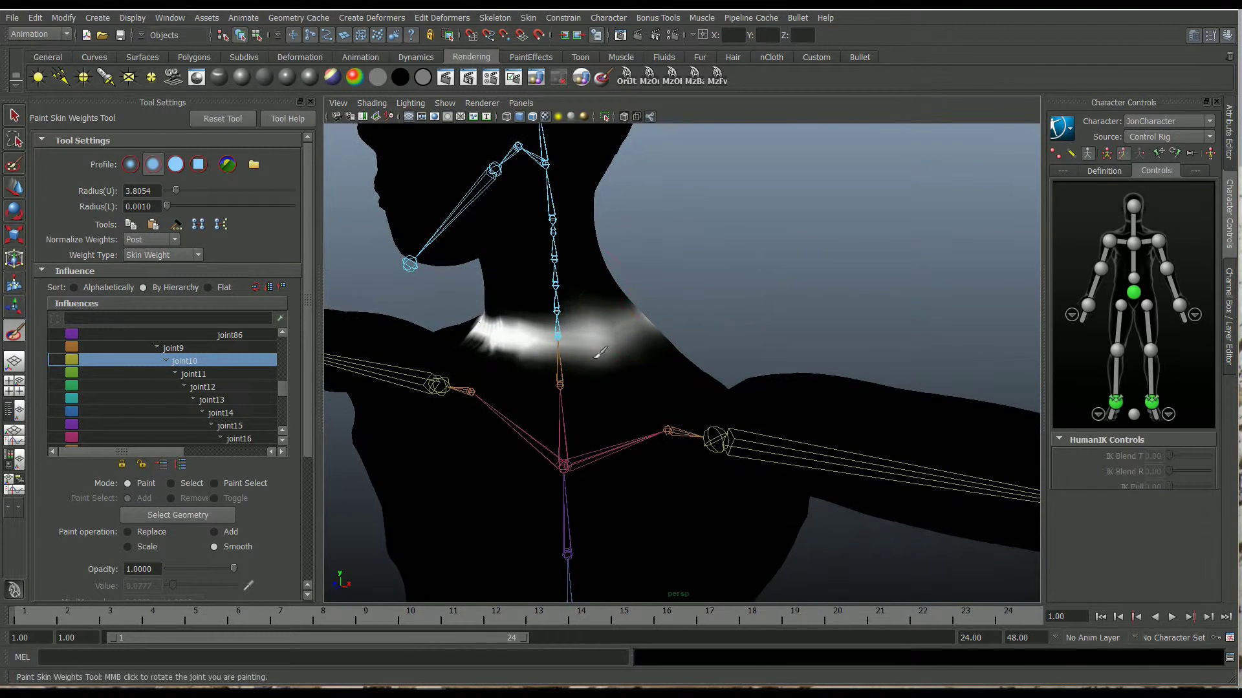
{"action": "left_click_drag", "start_coordinate": [595, 350], "coordinate": [711, 339], "text": "alt"}
Step: Smooth the weights of neck influences joint9, joint10 and joint12 on the joint19 side of the neck
{"action": "left_click", "coordinate": [238, 372]}
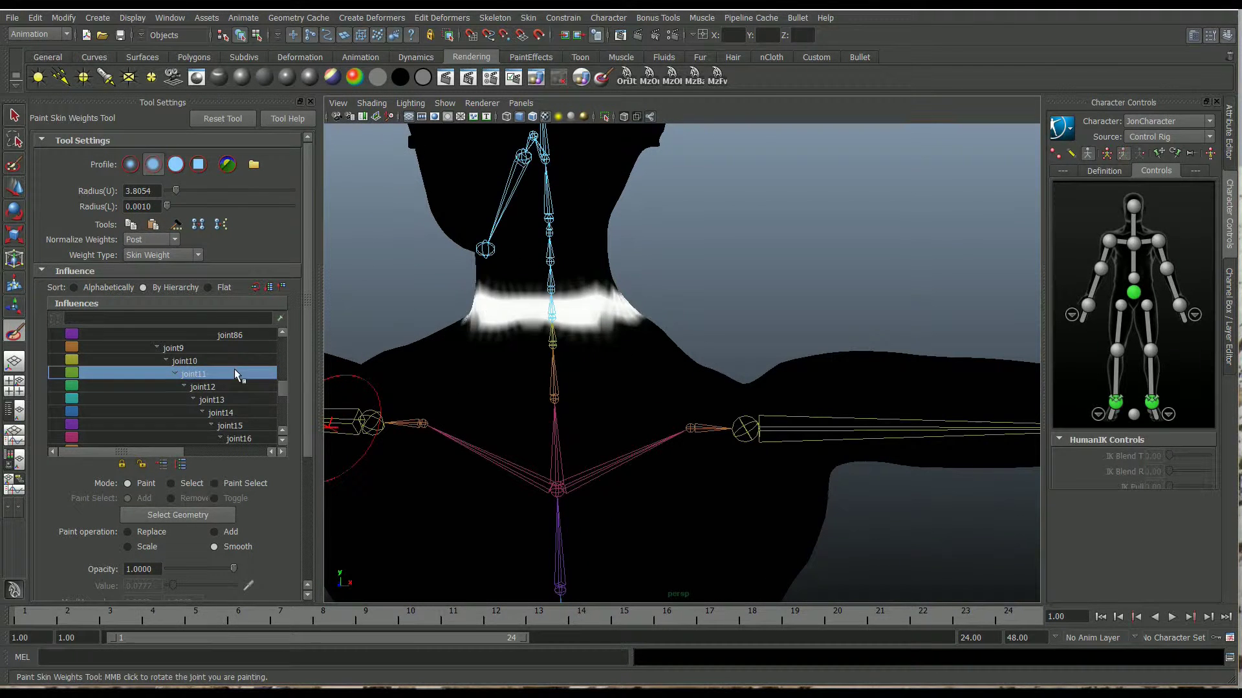
{"action": "left_click", "coordinate": [228, 348]}
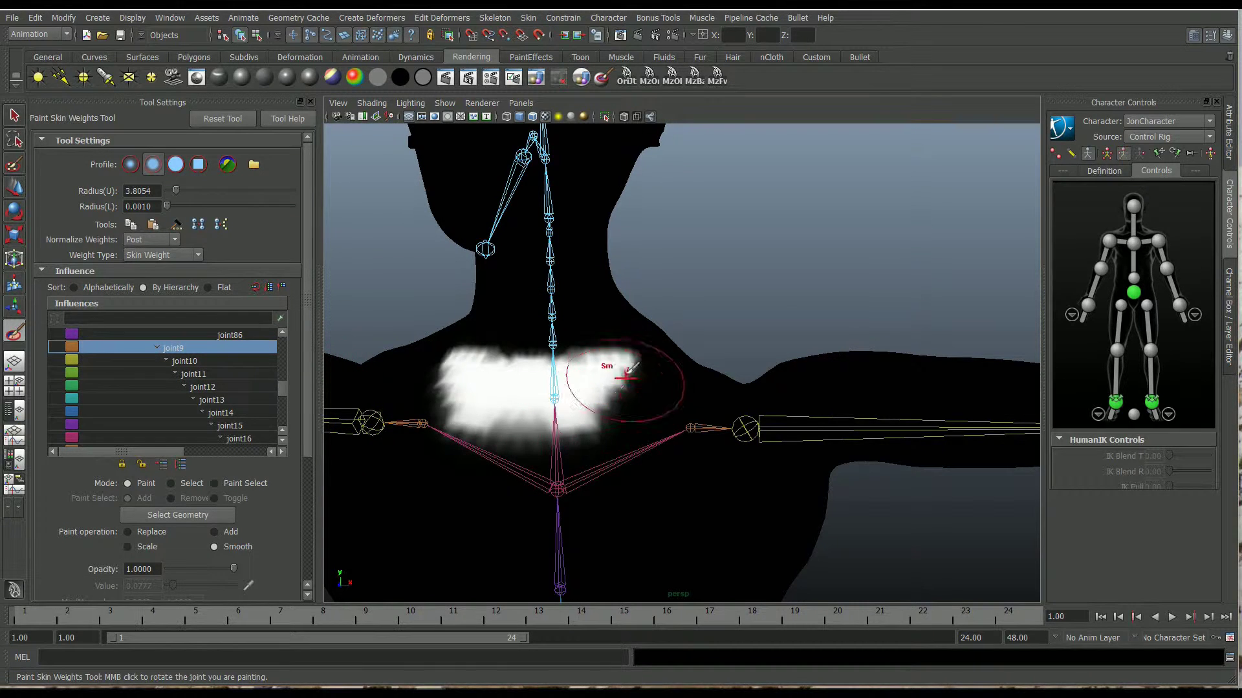
{"action": "scroll", "coordinate": [227, 388], "scroll_direction": "up", "scroll_amount": 1}
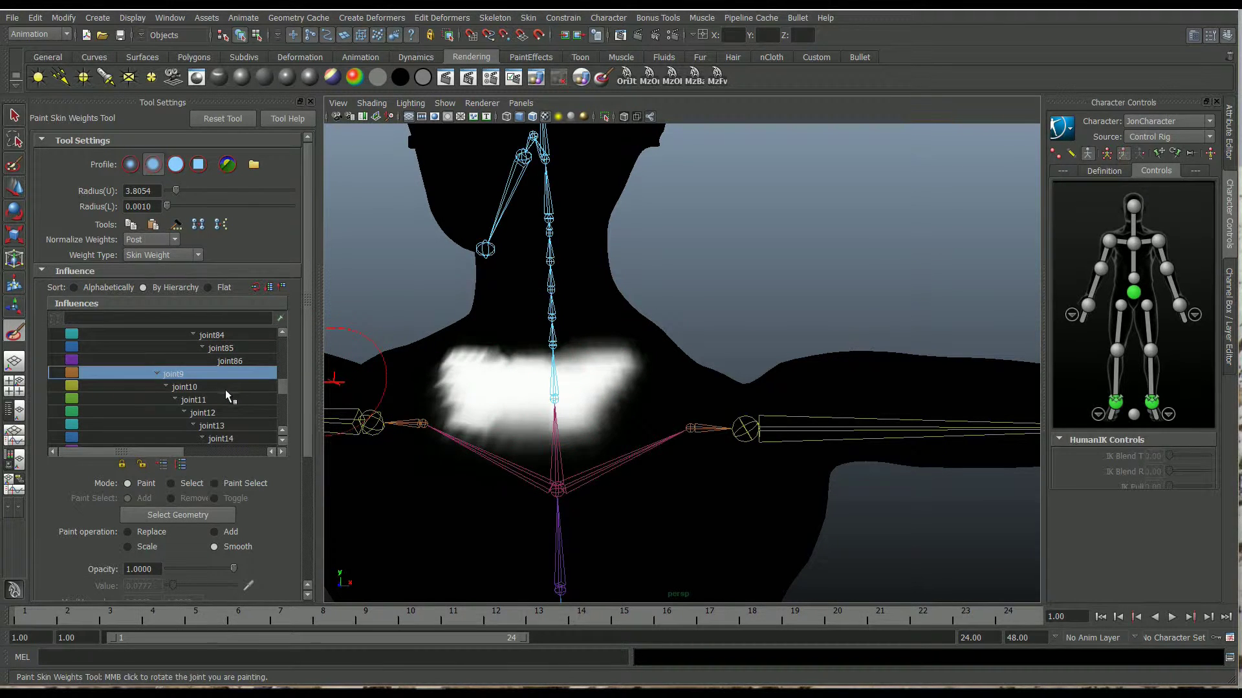
{"action": "left_click", "coordinate": [233, 386]}
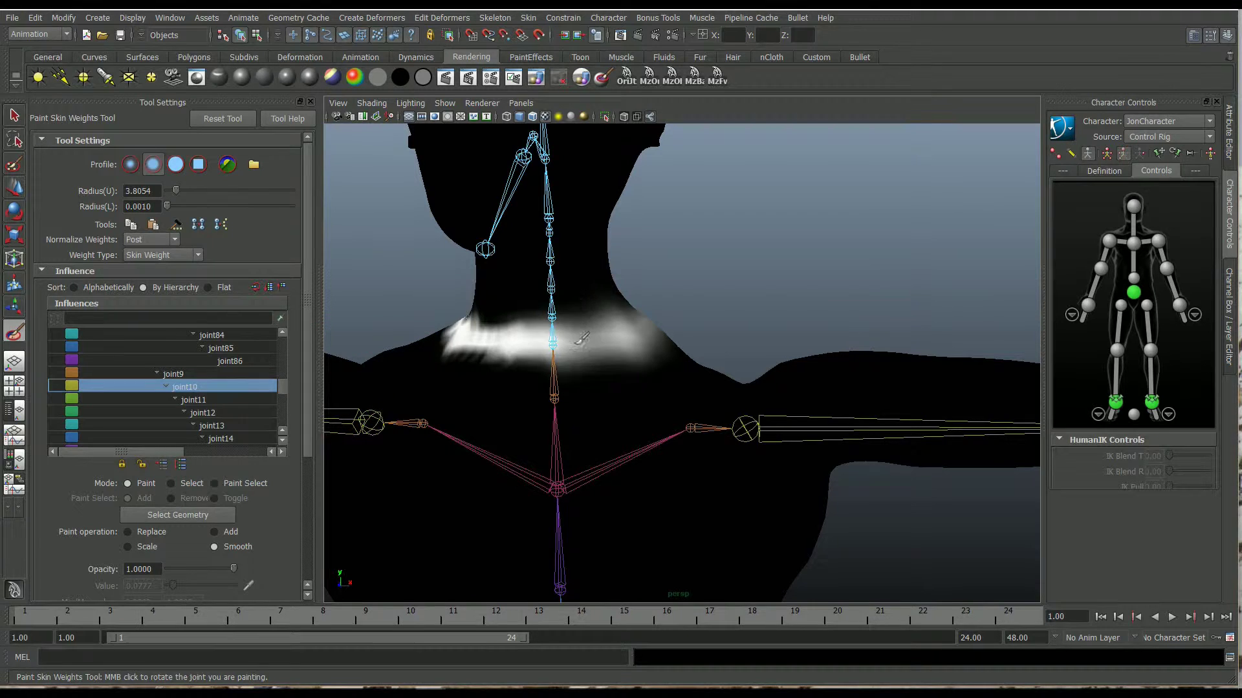
{"action": "left_click", "coordinate": [217, 409]}
{"action": "mouse_move", "coordinate": [584, 290]}
{"action": "left_mouse_down", "text": "alt"}
{"action": "mouse_move", "coordinate": [396, 289]}
{"action": "mouse_move", "coordinate": [327, 310]}
{"action": "mouse_move", "coordinate": [314, 289]}
{"action": "mouse_move", "coordinate": [524, 298]}
{"action": "left_mouse_up", "text": "alt"}
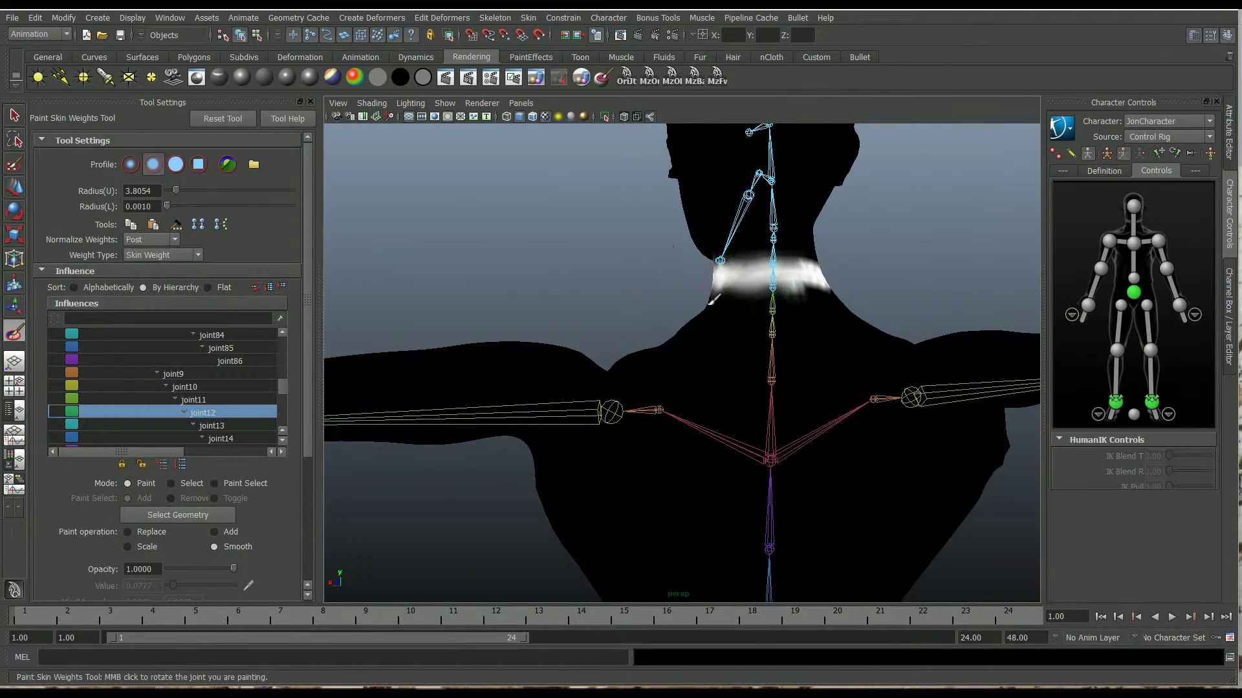
{"action": "left_click_drag", "start_coordinate": [717, 291], "coordinate": [970, 319], "text": "alt"}
Step: Examine the weights of spine and shoulder influences joint4, joint6, joint7, joint8 and joint19 around the upper torso
{"action": "scroll", "coordinate": [292, 433], "scroll_direction": "down", "scroll_amount": 3}
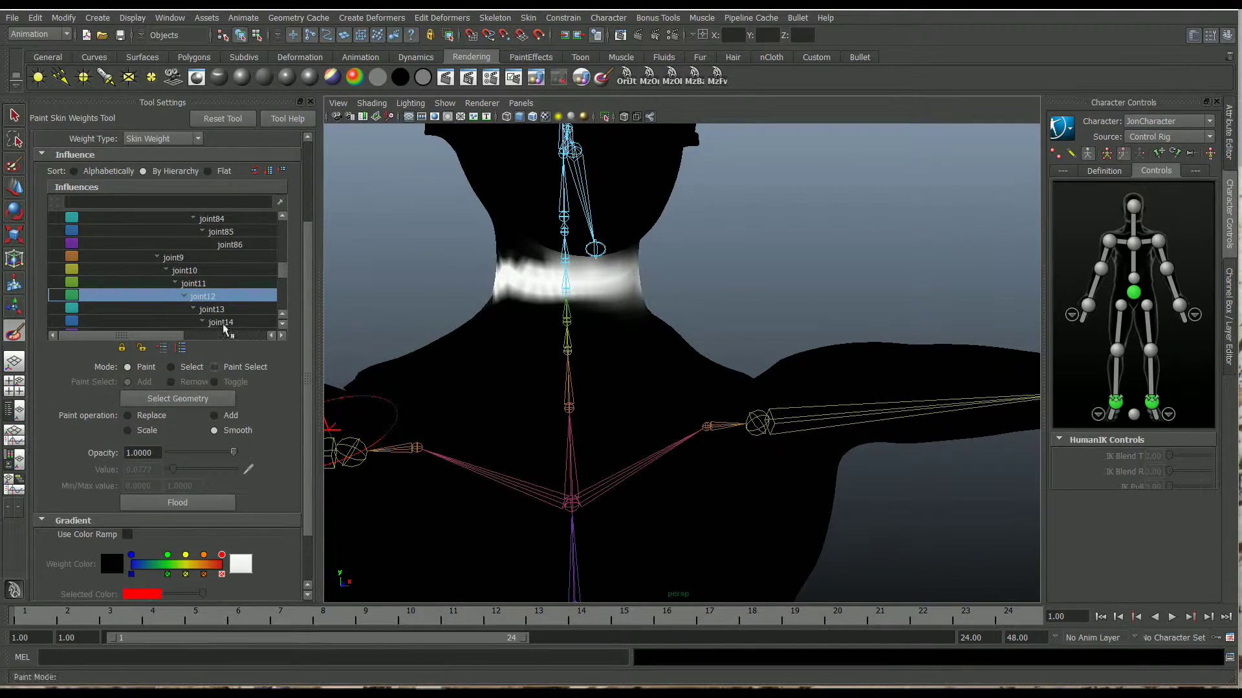
{"action": "scroll", "coordinate": [220, 304], "scroll_direction": "up", "scroll_amount": 5}
{"action": "scroll", "coordinate": [230, 299], "scroll_direction": "up", "scroll_amount": 6}
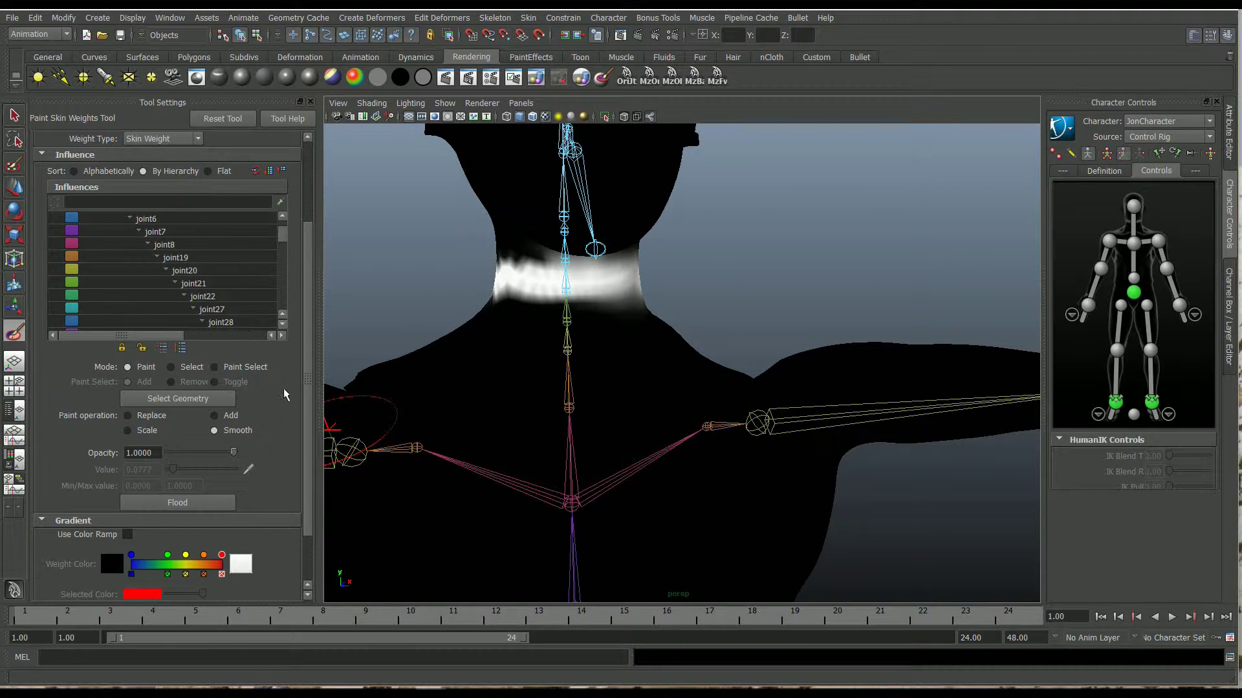
{"action": "scroll", "coordinate": [297, 269], "scroll_direction": "up", "scroll_amount": 2}
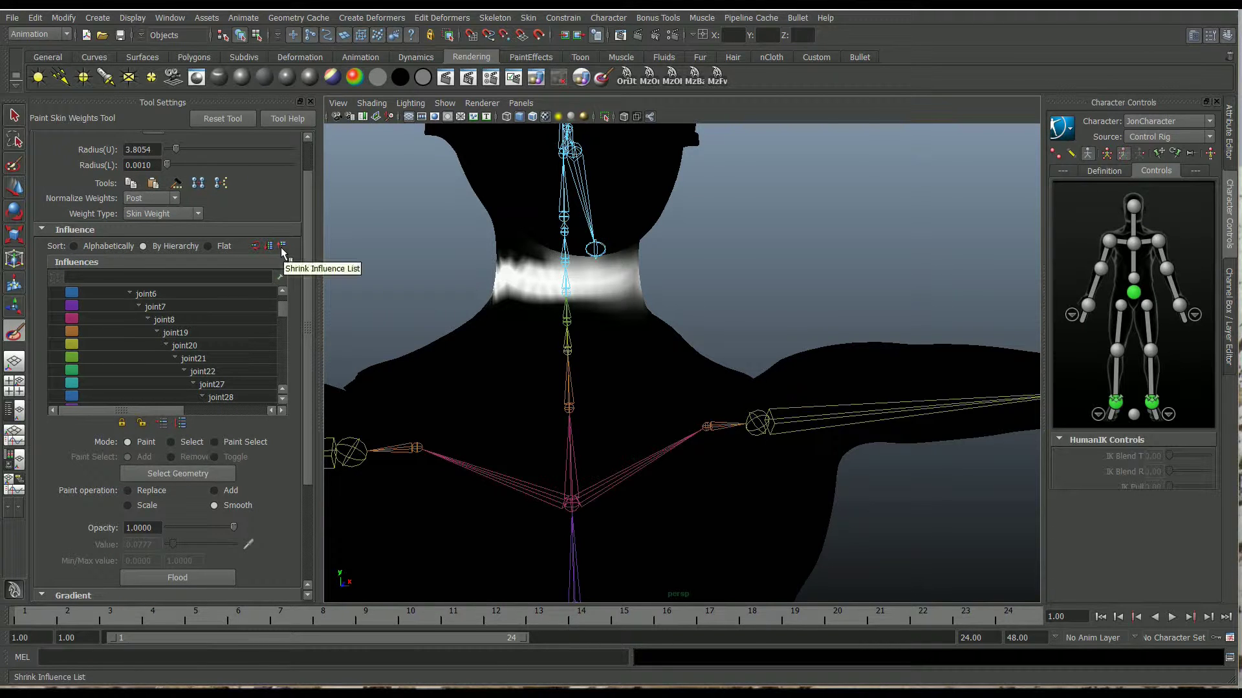
{"action": "scroll", "coordinate": [206, 317], "scroll_direction": "up", "scroll_amount": 2}
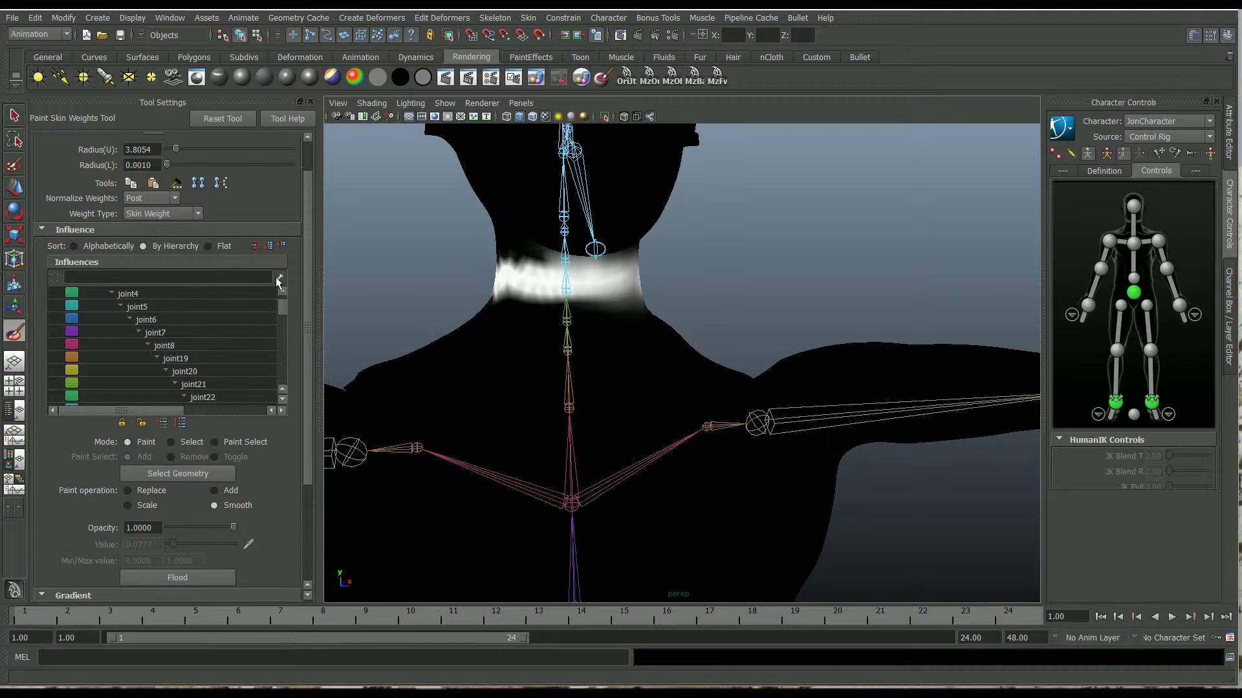
{"action": "scroll", "coordinate": [251, 311], "scroll_direction": "up", "scroll_amount": 1}
{"action": "left_click", "coordinate": [234, 295]}
{"action": "left_click", "coordinate": [229, 306]}
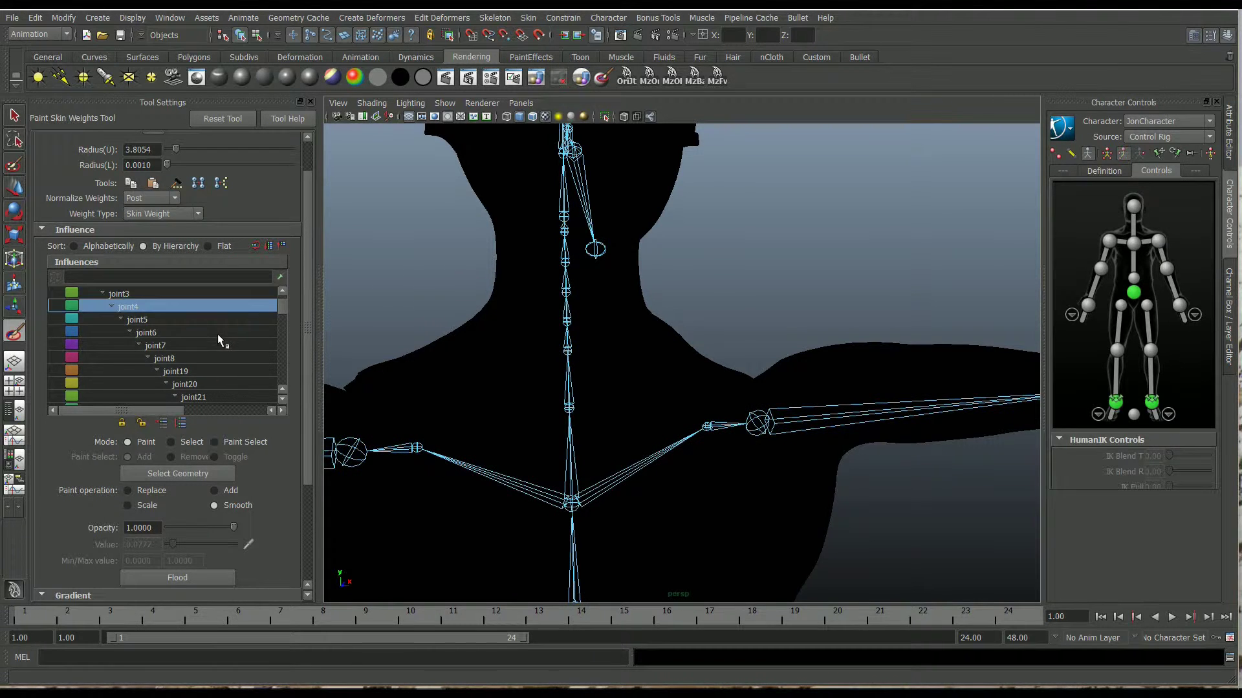
{"action": "left_click", "coordinate": [217, 333]}
{"action": "left_click", "coordinate": [216, 359]}
{"action": "left_click", "coordinate": [215, 370]}
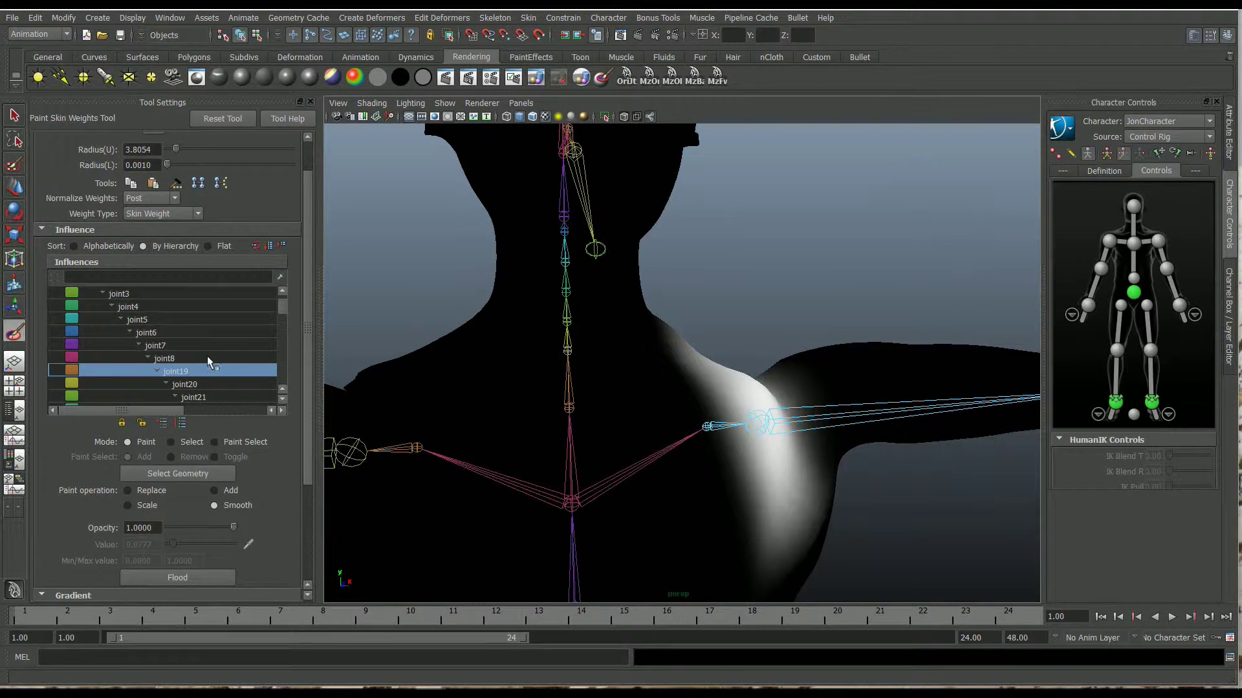
{"action": "left_click", "coordinate": [206, 344]}
{"action": "left_click", "coordinate": [206, 354]}
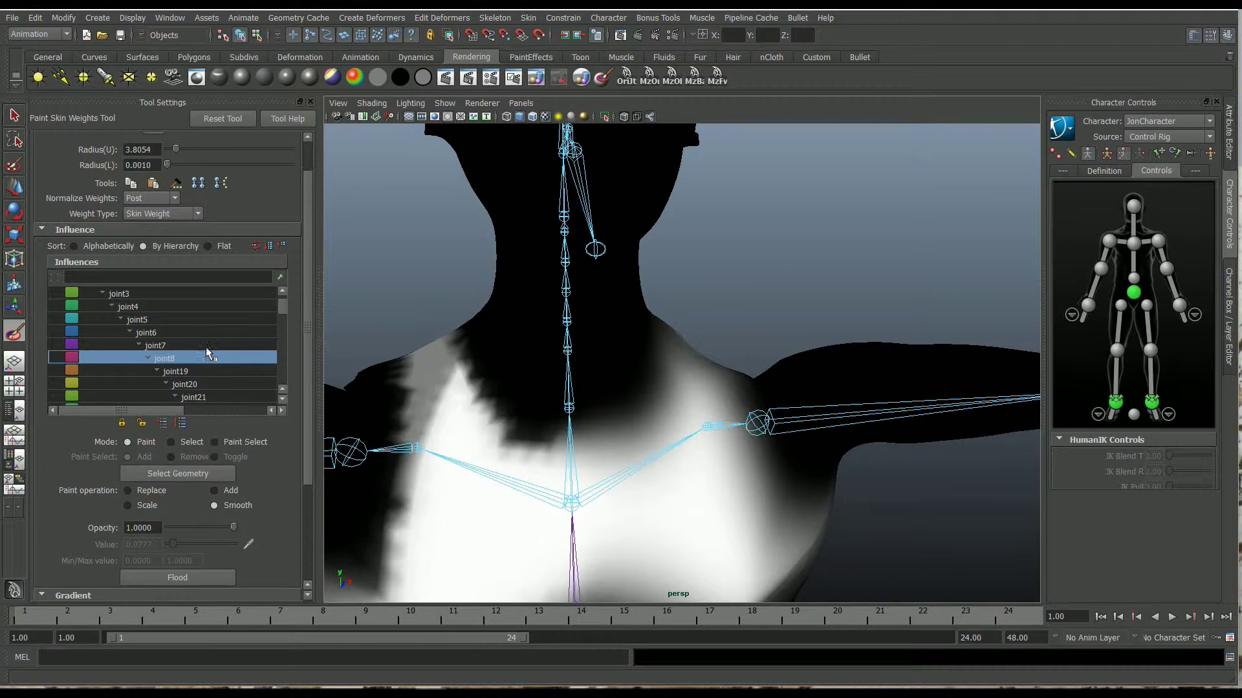
{"action": "left_click", "coordinate": [206, 346]}
{"action": "left_click", "coordinate": [206, 357]}
Step: Set the paint operation to Add and build up joint8's weights along the slope between neck and shoulder on the joint19 side
{"action": "left_click_drag", "start_coordinate": [794, 359], "coordinate": [712, 344], "text": "alt"}
{"action": "scroll", "coordinate": [712, 344], "scroll_direction": "up", "scroll_amount": 5}
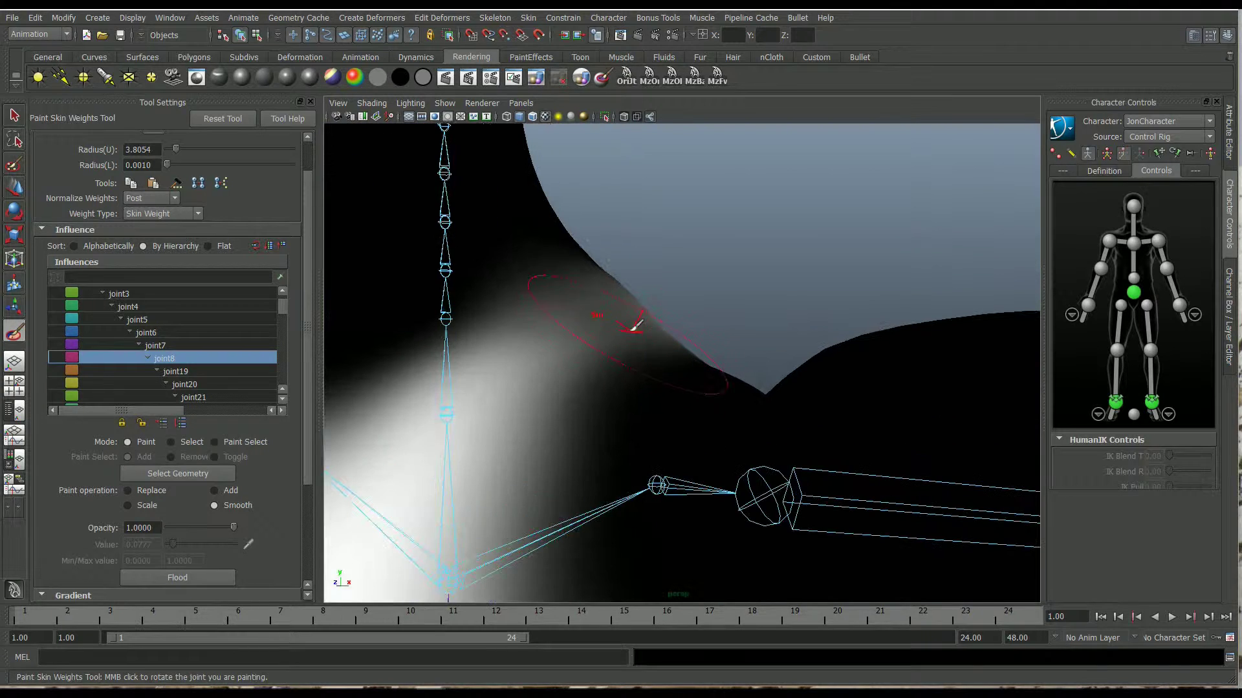
{"action": "middle_click_drag", "start_coordinate": [634, 355], "coordinate": [713, 349]}
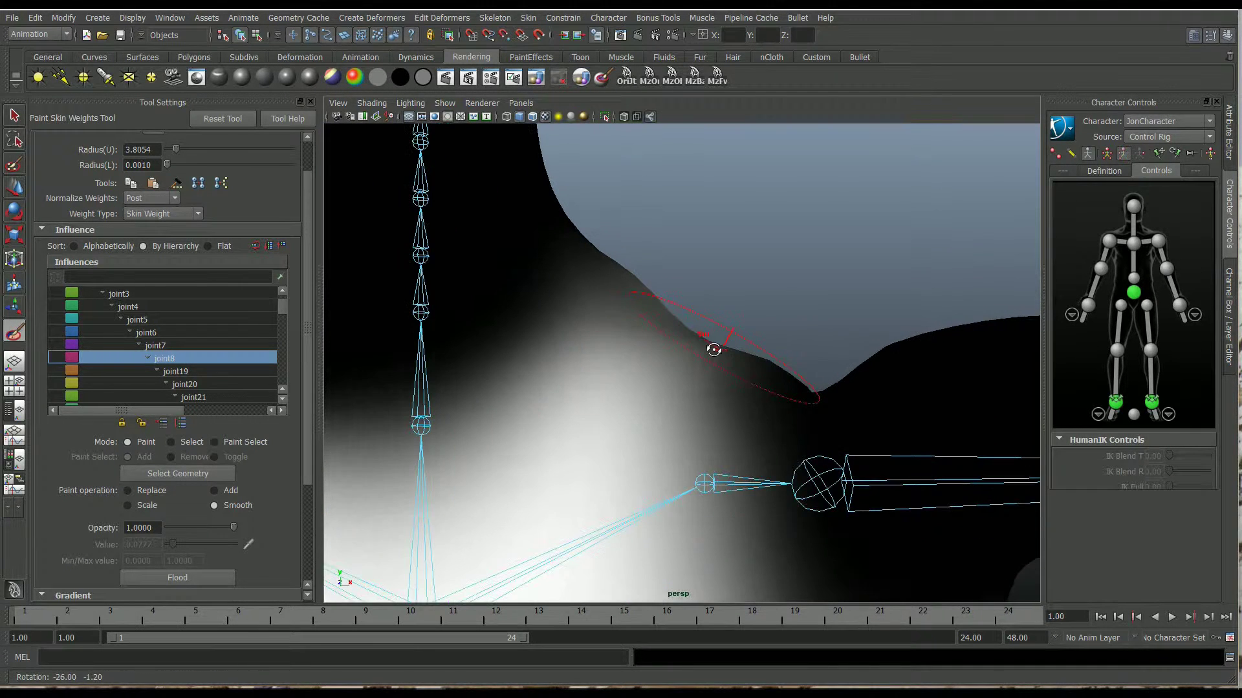
{"action": "left_click", "coordinate": [214, 491]}
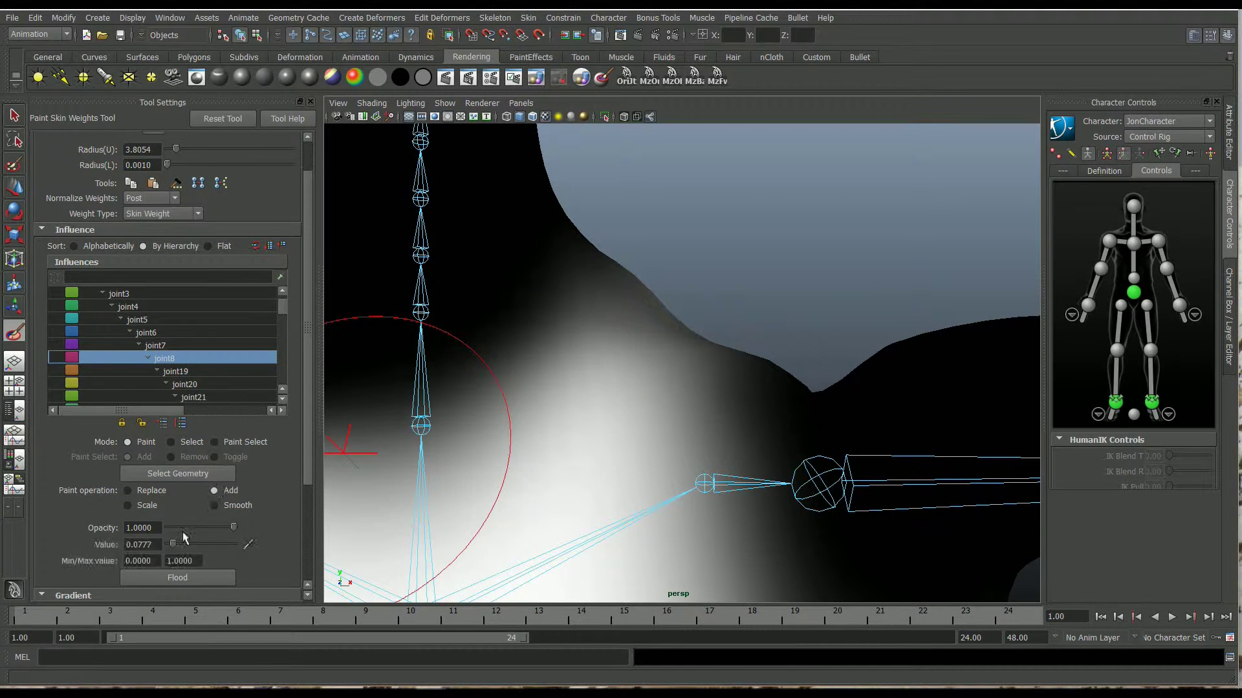
{"action": "left_click_drag", "start_coordinate": [706, 424], "coordinate": [701, 394], "text": "alt"}
{"action": "scroll", "coordinate": [701, 394], "scroll_direction": "down", "scroll_amount": 4}
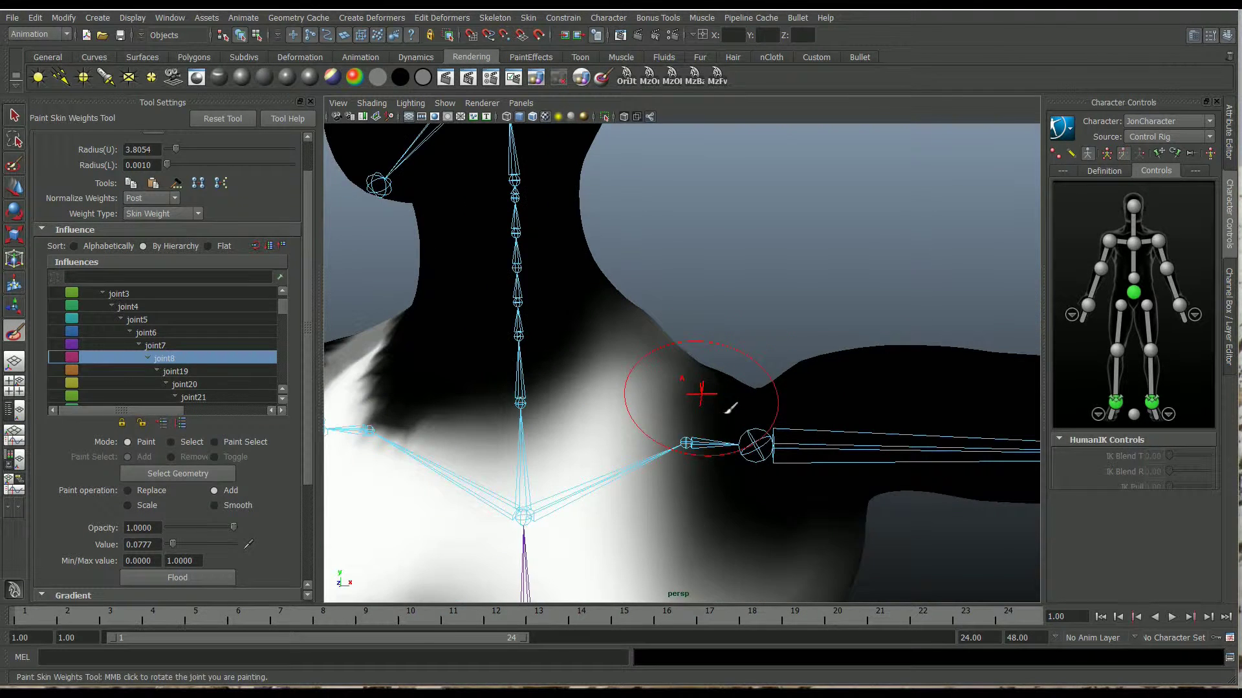
{"action": "middle_click_drag", "start_coordinate": [729, 404], "coordinate": [721, 419]}
{"action": "scroll", "coordinate": [722, 414], "scroll_direction": "up", "scroll_amount": 2}
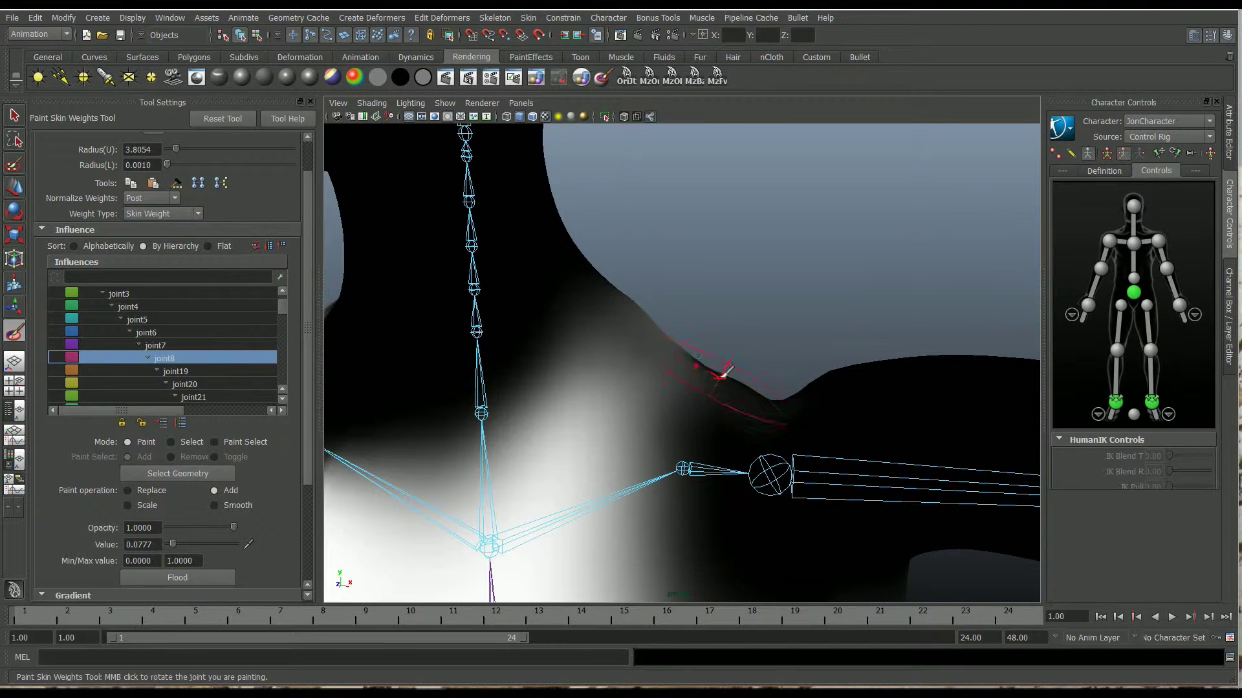
{"action": "left_click_drag", "start_coordinate": [691, 359], "coordinate": [684, 352]}
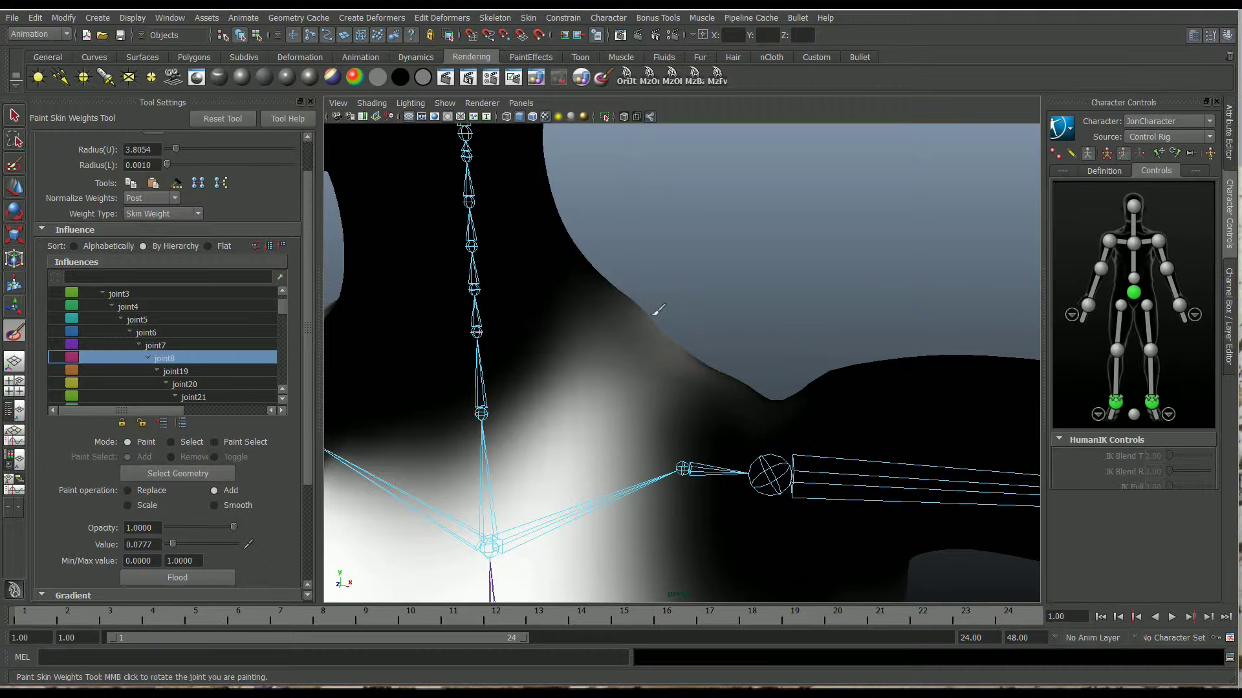
{"action": "mouse_move", "coordinate": [650, 313]}
{"action": "left_mouse_down"}
{"action": "mouse_move", "coordinate": [668, 327]}
{"action": "mouse_move", "coordinate": [656, 365]}
{"action": "left_mouse_up"}
{"action": "left_click_drag", "start_coordinate": [661, 346], "coordinate": [690, 363]}
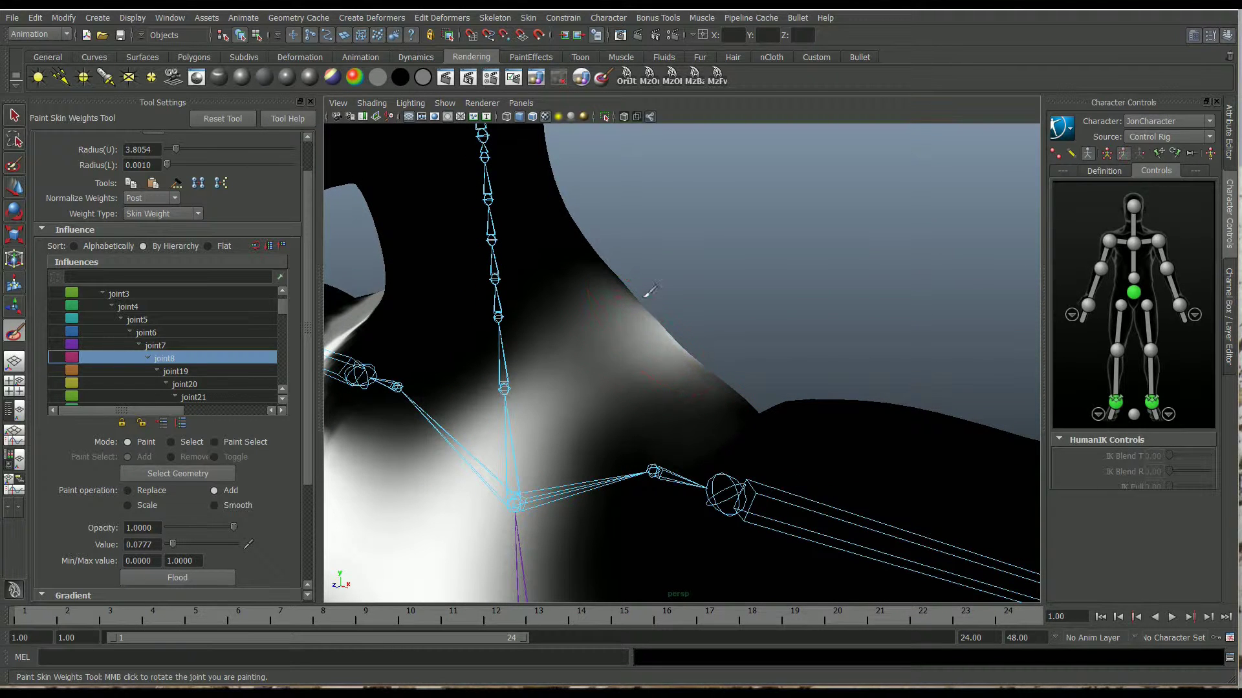
{"action": "left_click_drag", "start_coordinate": [674, 313], "coordinate": [715, 296], "text": "alt"}
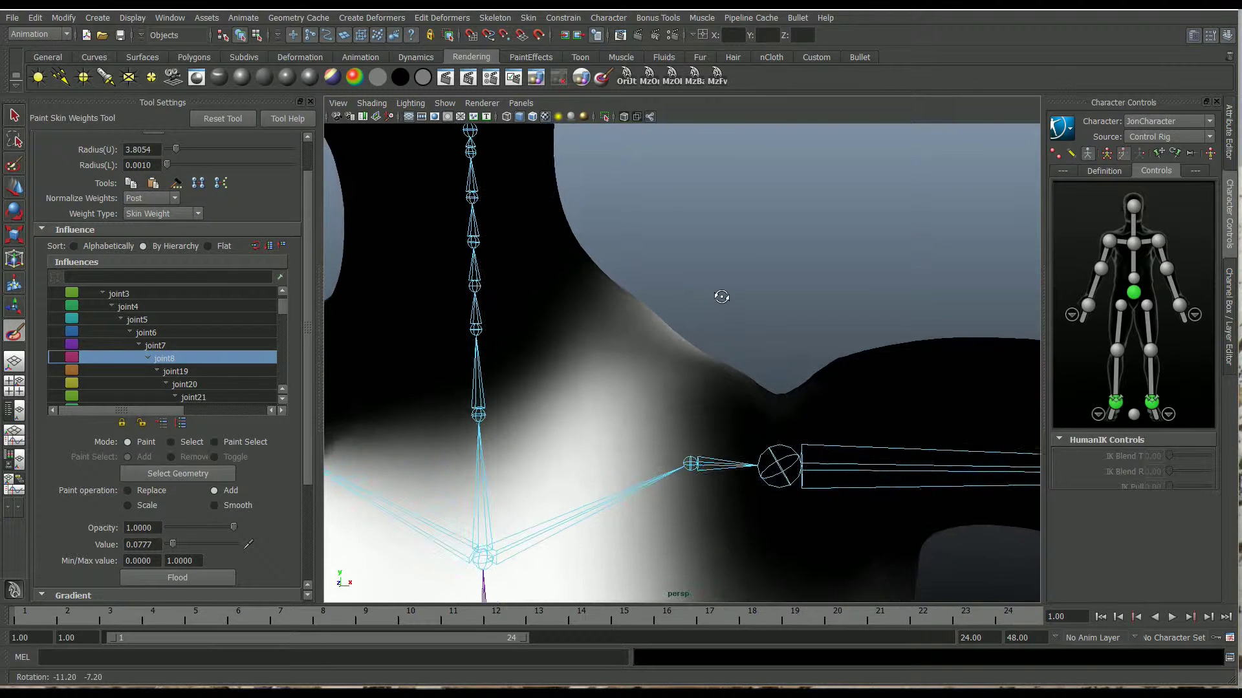
Step: Compare with joint19's weights and add more joint8 weight farther down the slope, next to the shoulder joint
{"action": "left_click", "coordinate": [230, 368]}
{"action": "left_click_drag", "start_coordinate": [658, 388], "coordinate": [776, 419], "text": "alt"}
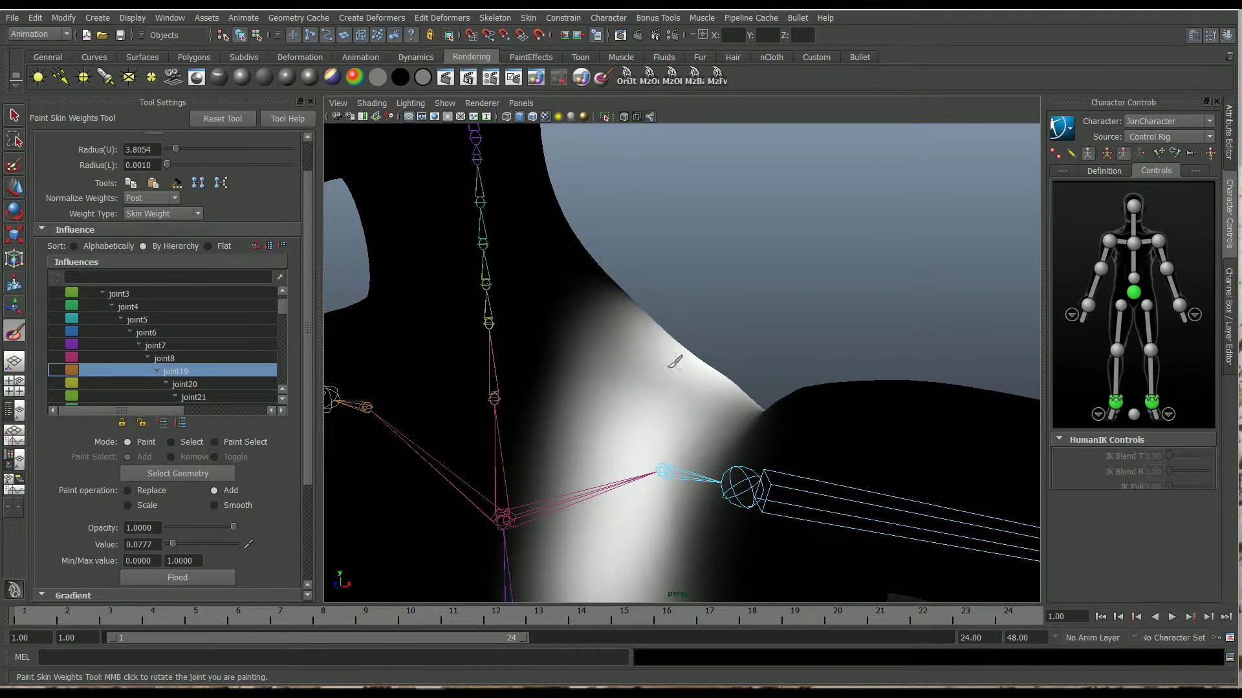
{"action": "mouse_move", "coordinate": [782, 330]}
{"action": "left_mouse_down", "text": "alt"}
{"action": "mouse_move", "coordinate": [809, 327]}
{"action": "mouse_move", "coordinate": [765, 341]}
{"action": "left_mouse_up", "text": "alt"}
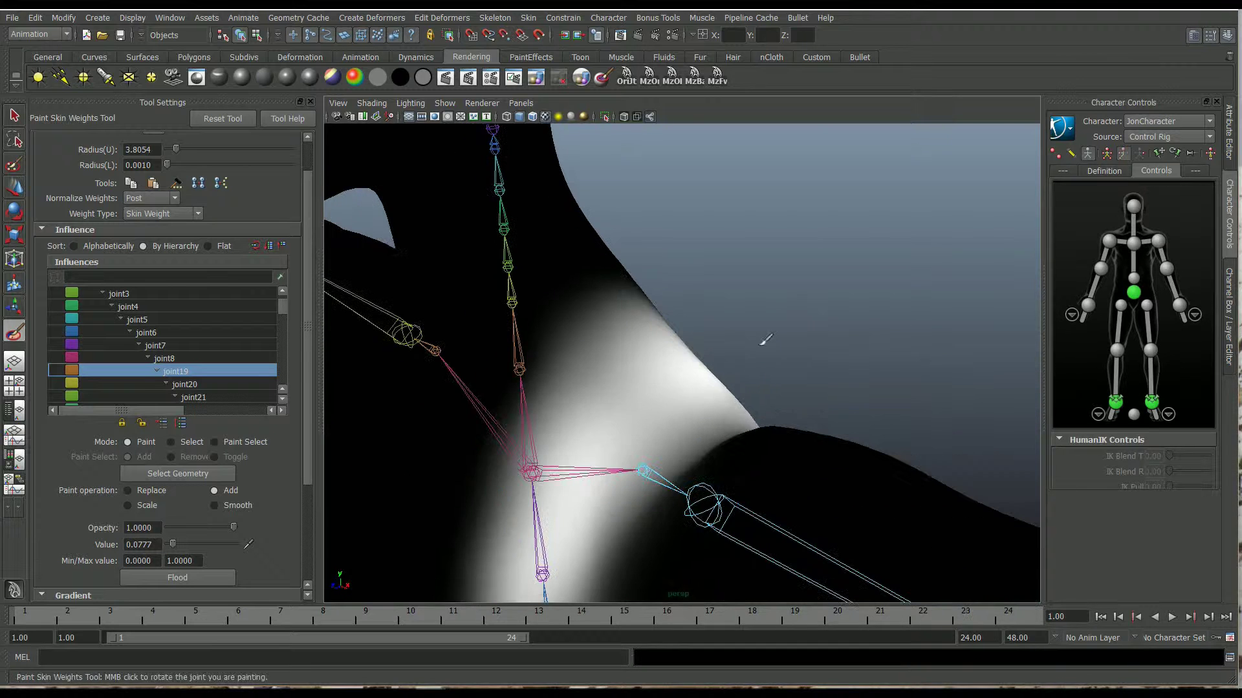
{"action": "left_click_drag", "start_coordinate": [726, 387], "coordinate": [796, 375], "text": "alt"}
{"action": "left_click", "coordinate": [239, 358]}
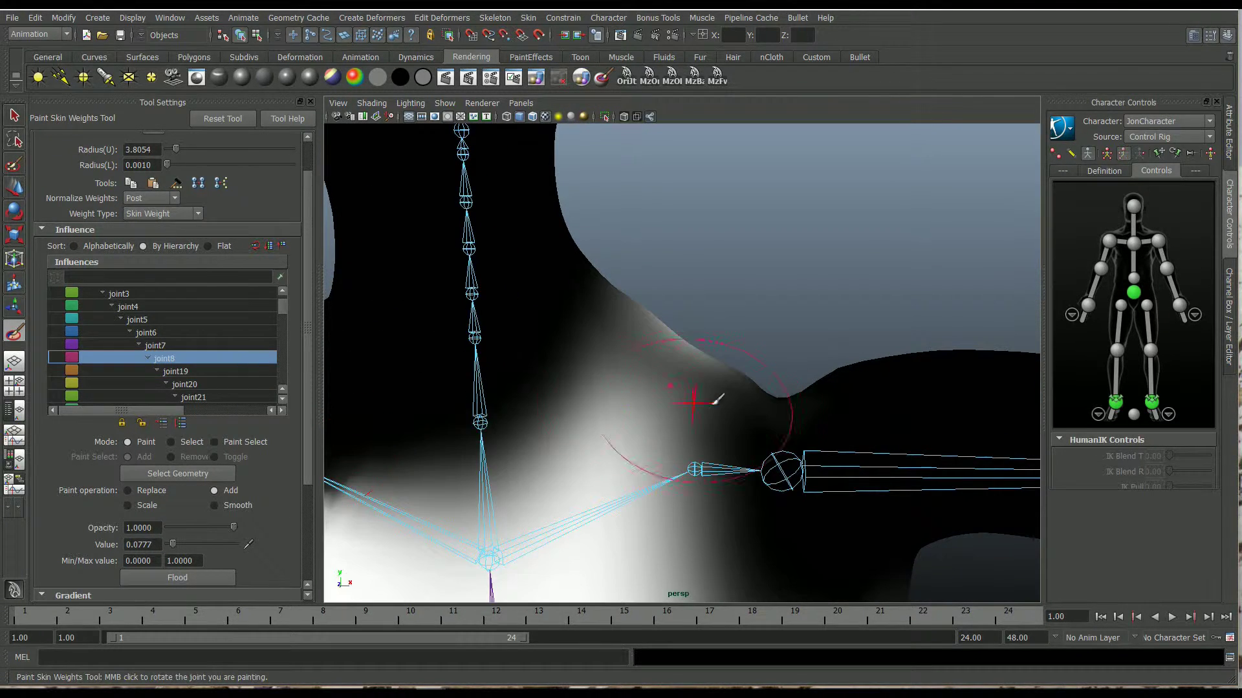
{"action": "left_click_drag", "start_coordinate": [694, 397], "coordinate": [681, 460], "text": "alt"}
{"action": "left_click", "coordinate": [741, 390]}
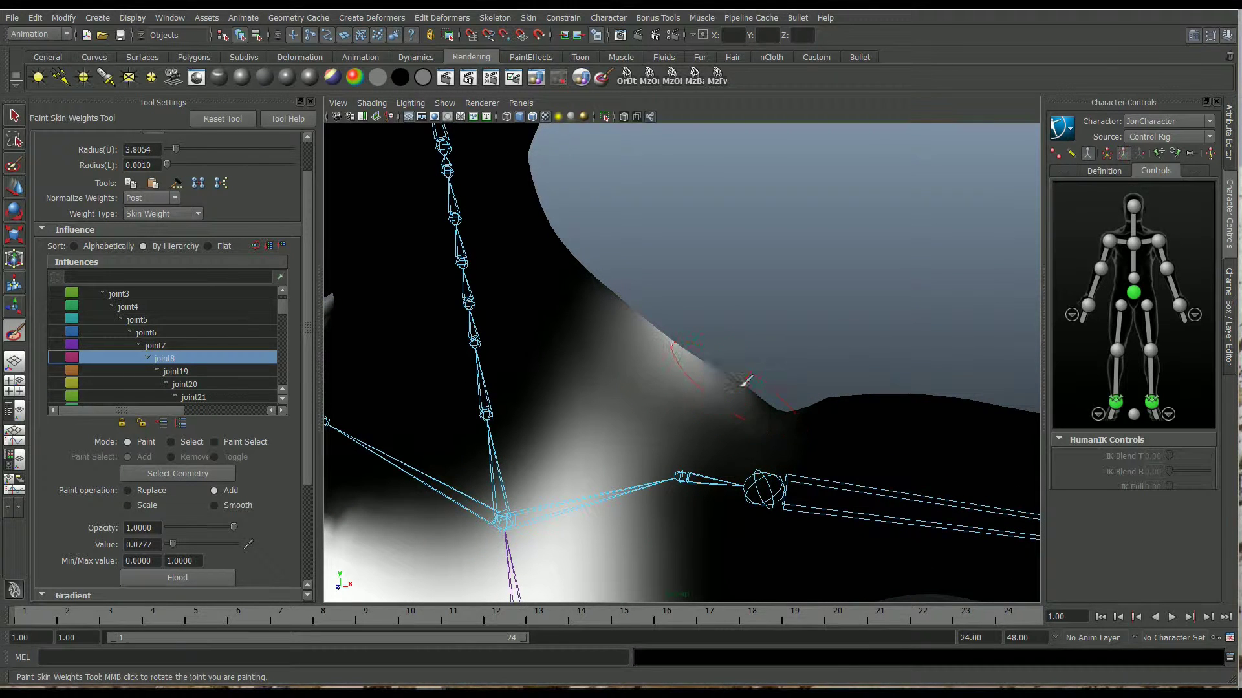
{"action": "left_click", "coordinate": [743, 385]}
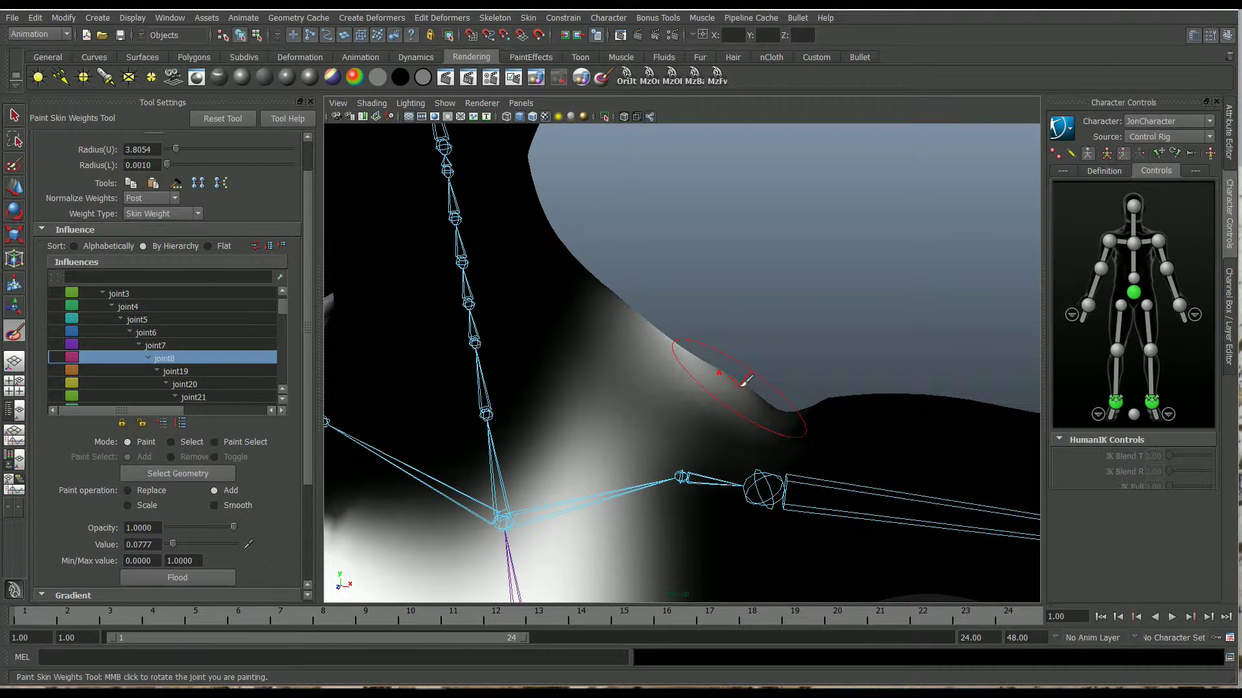
Step: Add joint20 weight from the shoulder up the slope toward the neck and review joint19's weights beside it
{"action": "left_click", "coordinate": [215, 369]}
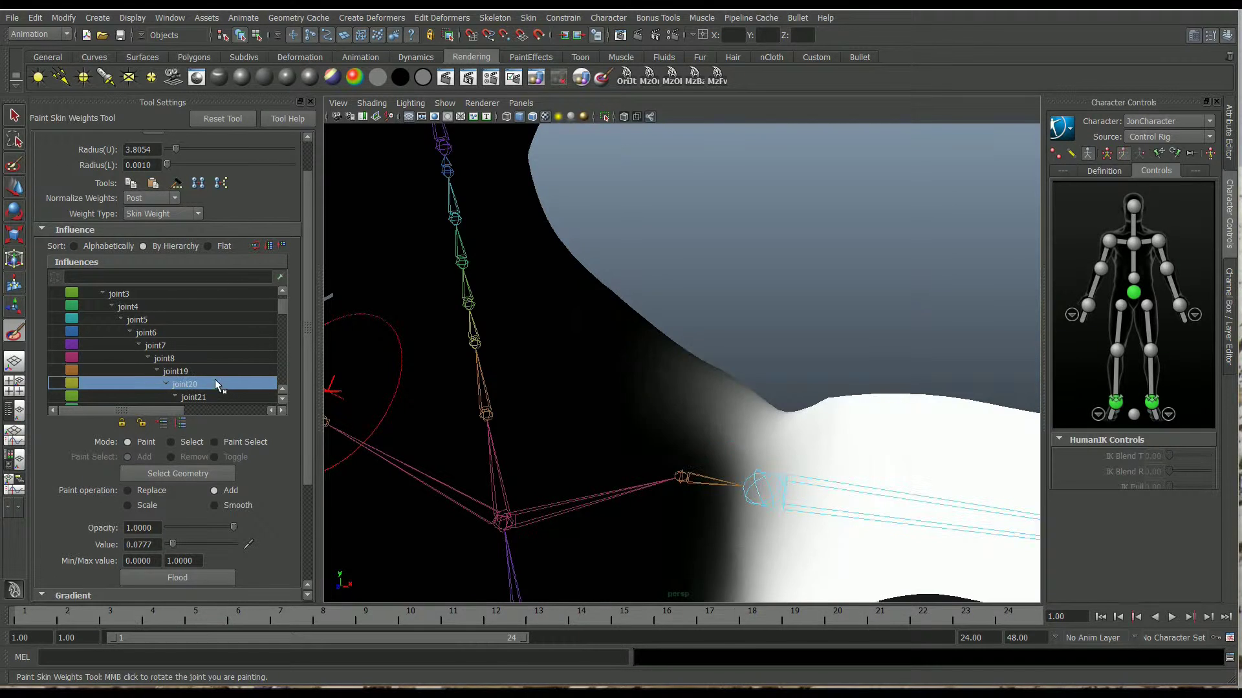
{"action": "mouse_move", "coordinate": [748, 373]}
{"action": "left_mouse_down", "text": "alt"}
{"action": "mouse_move", "coordinate": [776, 359]}
{"action": "mouse_move", "coordinate": [746, 377]}
{"action": "left_mouse_up", "text": "alt"}
{"action": "left_click", "coordinate": [683, 344]}
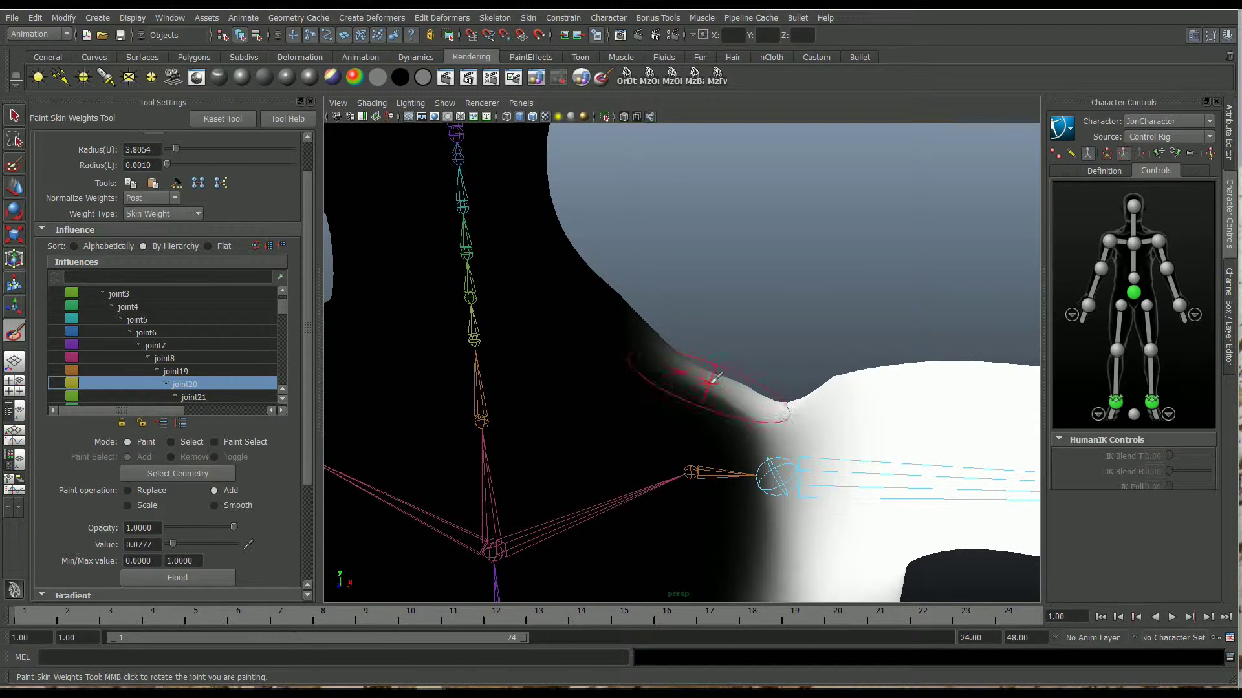
{"action": "left_click_drag", "start_coordinate": [716, 376], "coordinate": [673, 391], "text": "alt"}
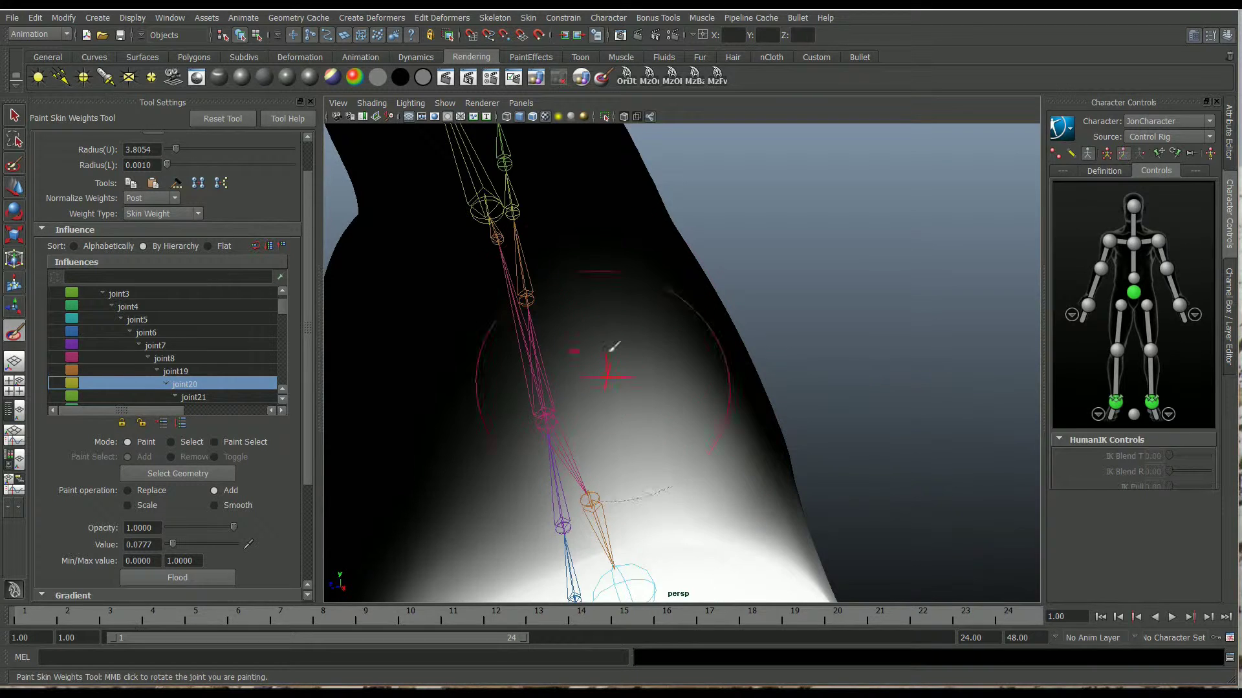
{"action": "mouse_move", "coordinate": [657, 404]}
{"action": "left_mouse_down", "text": "alt"}
{"action": "mouse_move", "coordinate": [821, 297]}
{"action": "mouse_move", "coordinate": [803, 311]}
{"action": "mouse_move", "coordinate": [743, 305]}
{"action": "mouse_move", "coordinate": [802, 297]}
{"action": "mouse_move", "coordinate": [754, 297]}
{"action": "mouse_move", "coordinate": [688, 320]}
{"action": "mouse_move", "coordinate": [748, 311]}
{"action": "mouse_move", "coordinate": [719, 343]}
{"action": "left_mouse_up", "text": "alt"}
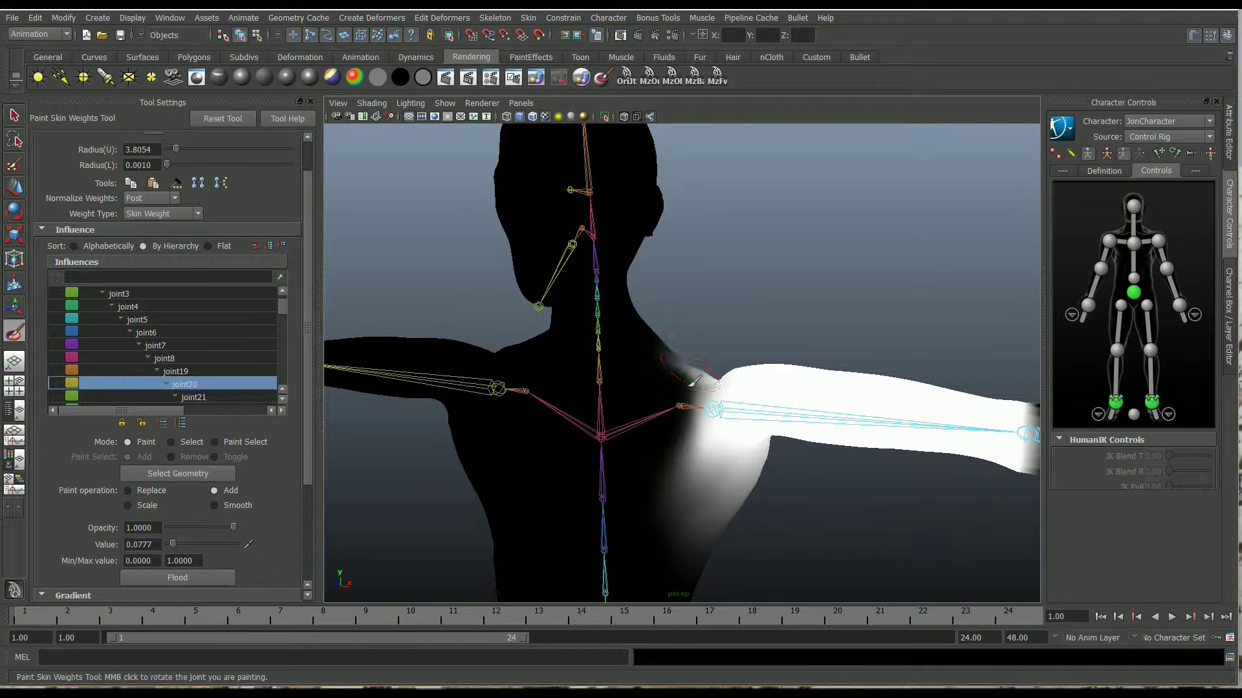
{"action": "left_click", "coordinate": [209, 372]}
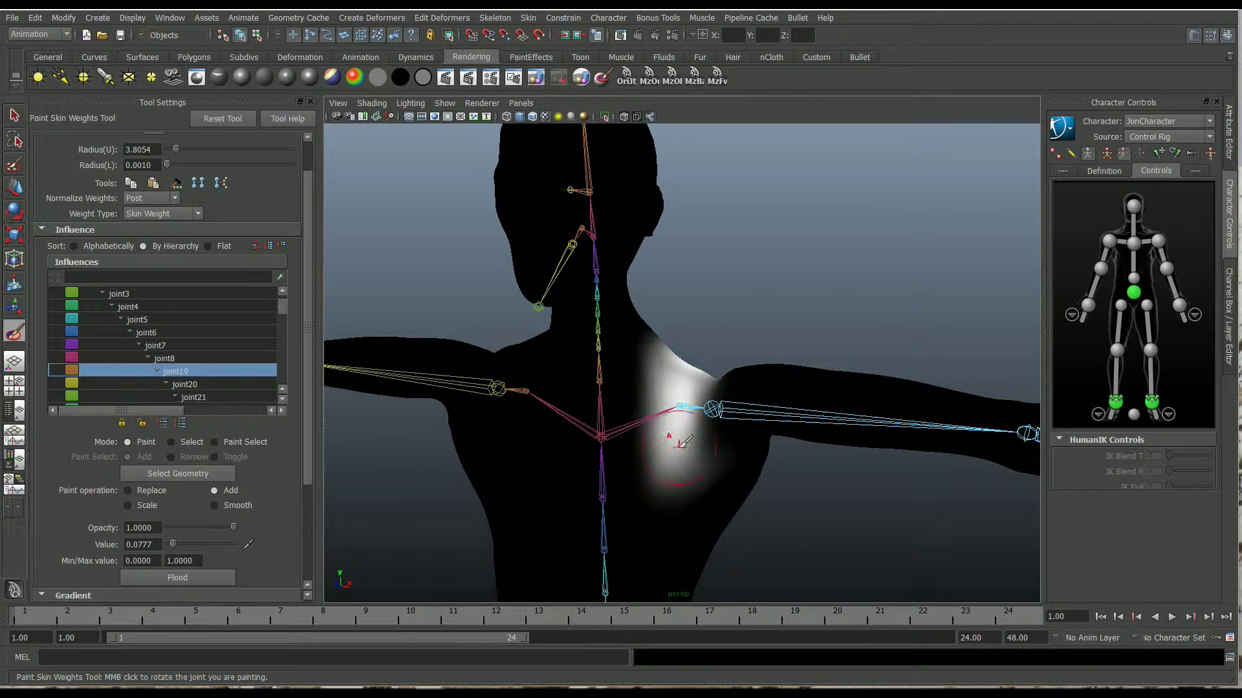
{"action": "left_click_drag", "start_coordinate": [686, 362], "coordinate": [695, 392], "text": "alt"}
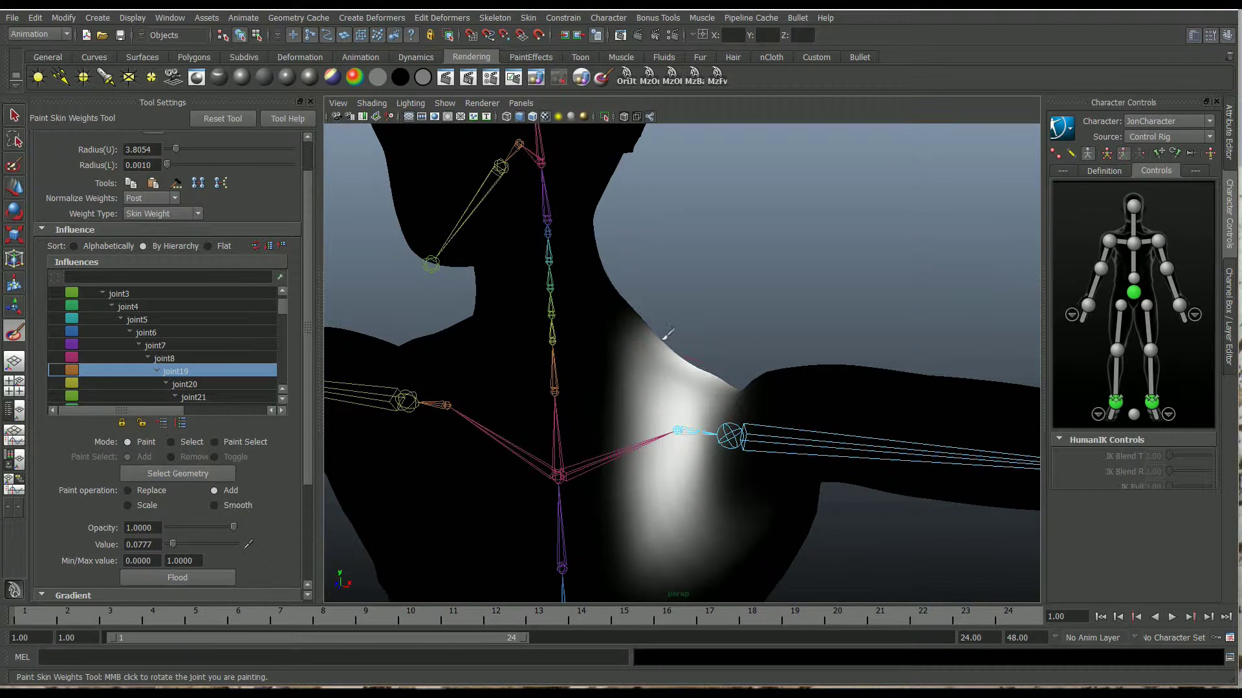
{"action": "mouse_move", "coordinate": [781, 361]}
{"action": "left_mouse_down", "text": "alt"}
{"action": "mouse_move", "coordinate": [488, 360]}
{"action": "mouse_move", "coordinate": [772, 369]}
{"action": "mouse_move", "coordinate": [751, 369]}
{"action": "left_mouse_up", "text": "alt"}
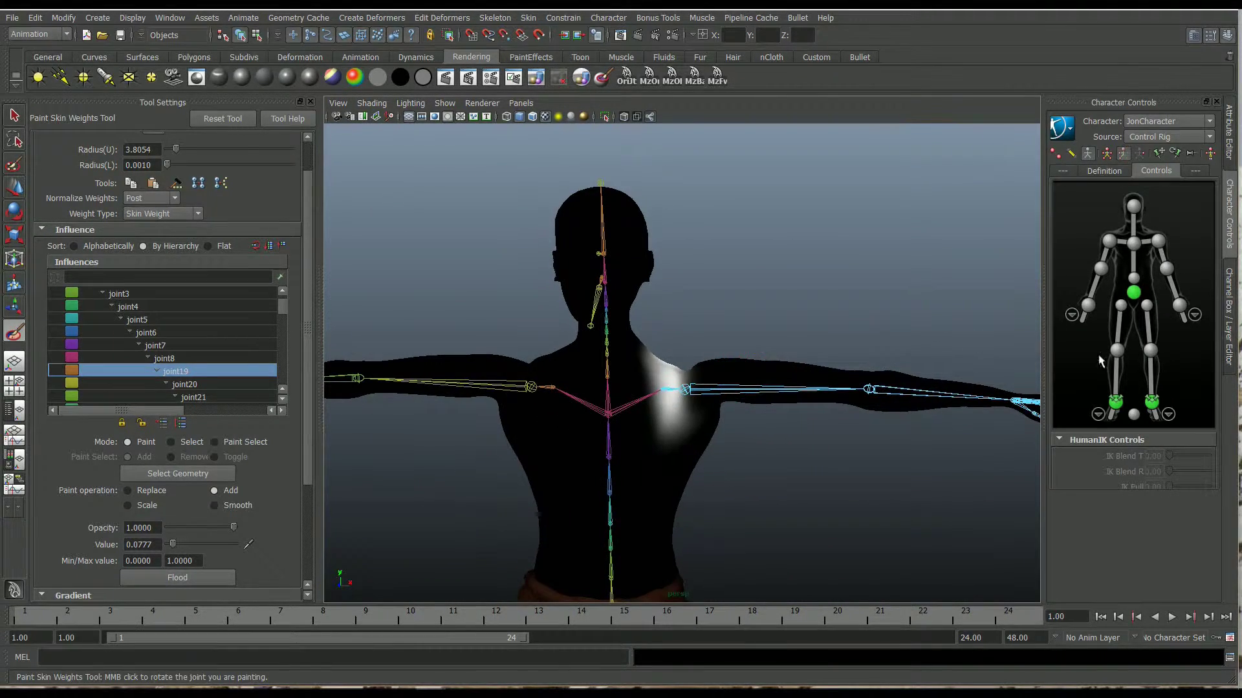
Step: Select the left wrist effector, leave weight painting and show the control rig's effectors in the viewport
{"action": "left_click", "coordinate": [1179, 308]}
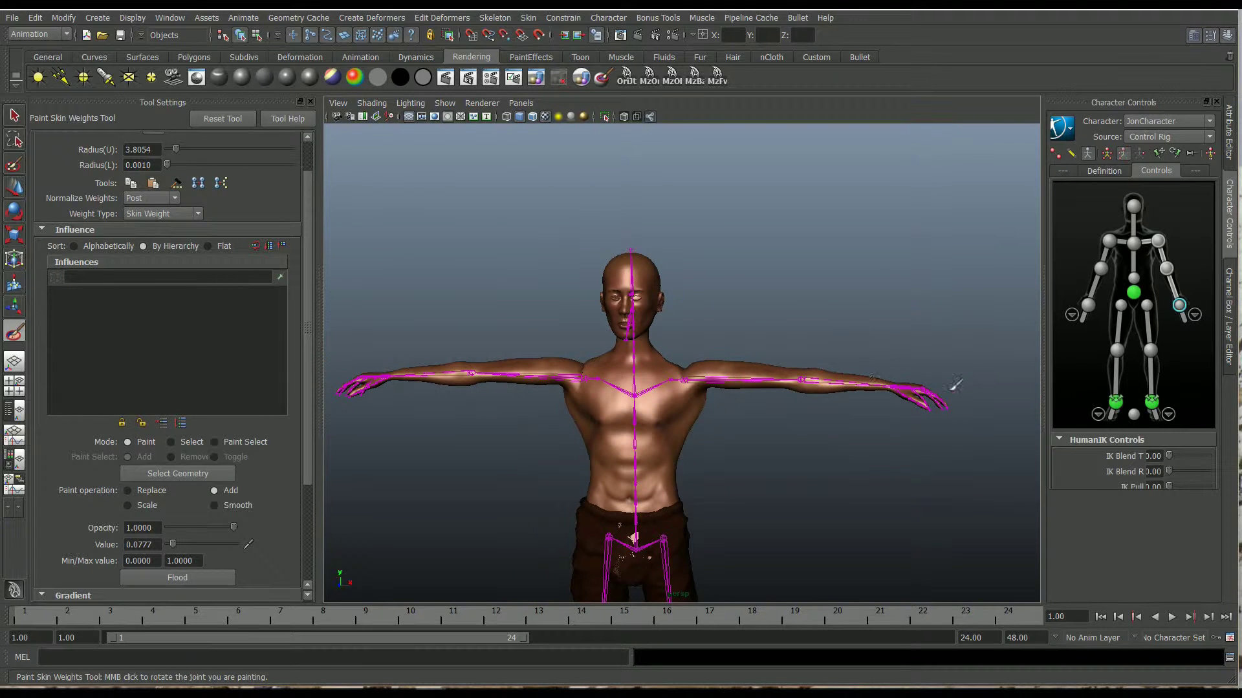
{"action": "key", "text": "q"}
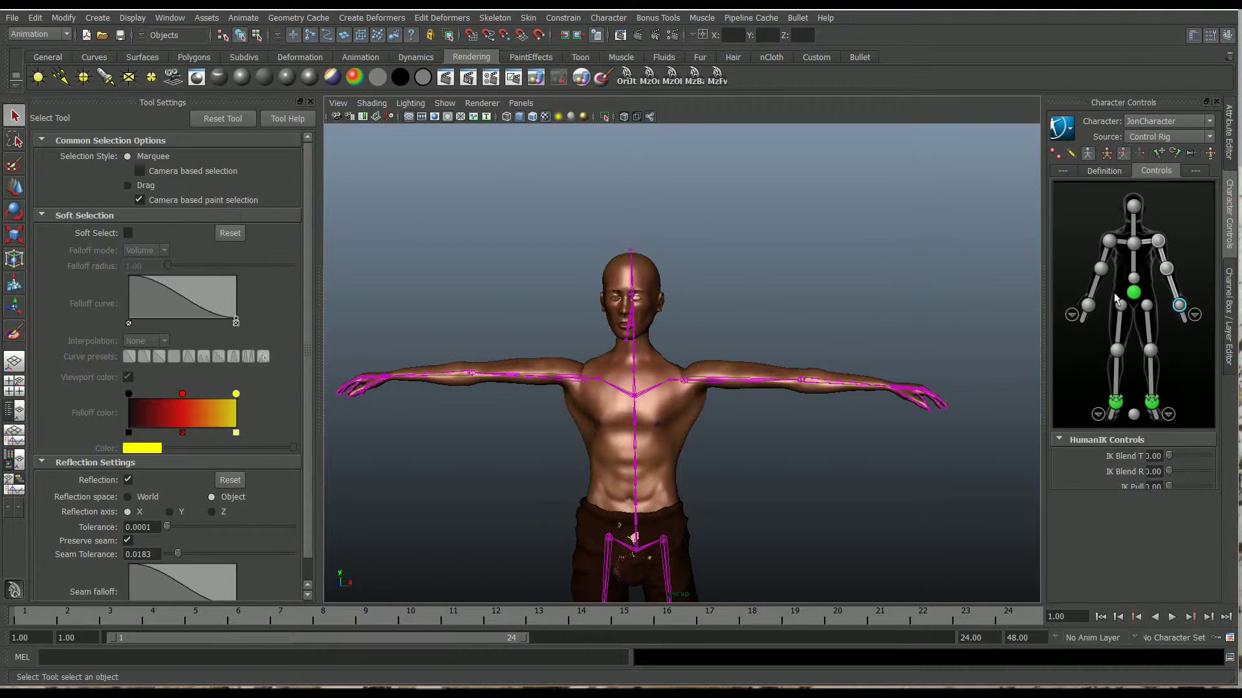
{"action": "left_click", "coordinate": [1071, 171]}
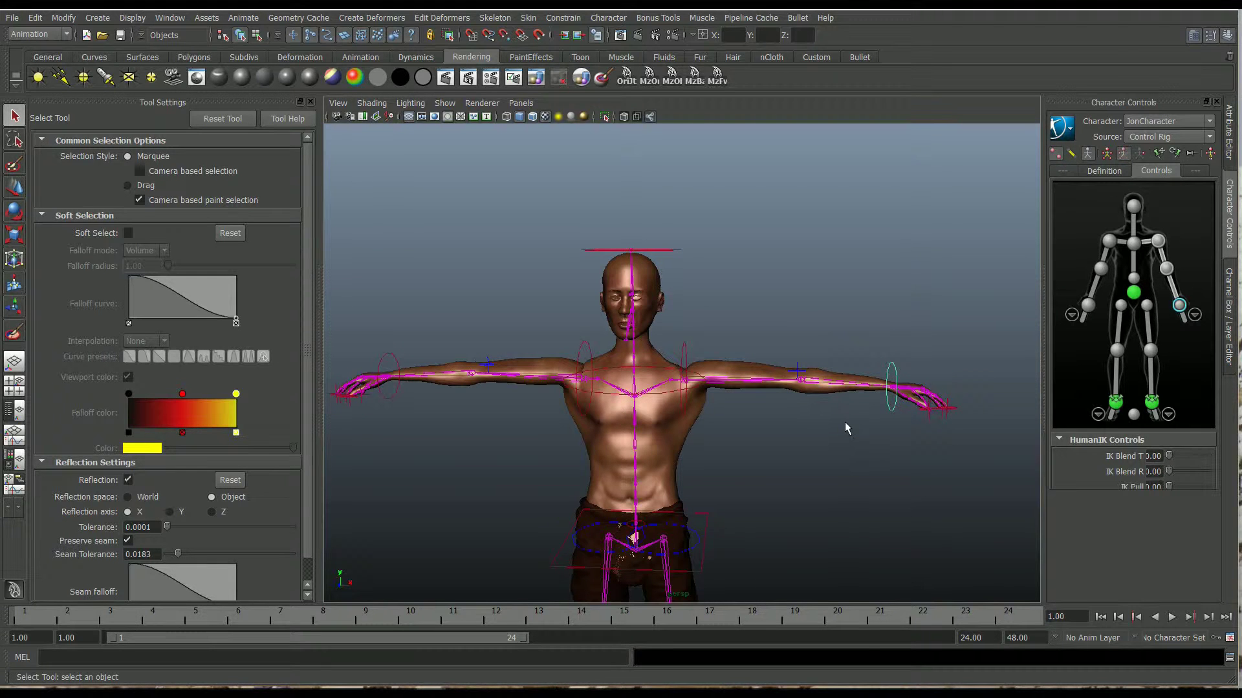
Step: Move the left wrist effector forward and down in front of the body to test the shoulder's deformation
{"action": "key", "text": "w"}
{"action": "scroll", "coordinate": [839, 408], "scroll_direction": "down", "scroll_amount": 3}
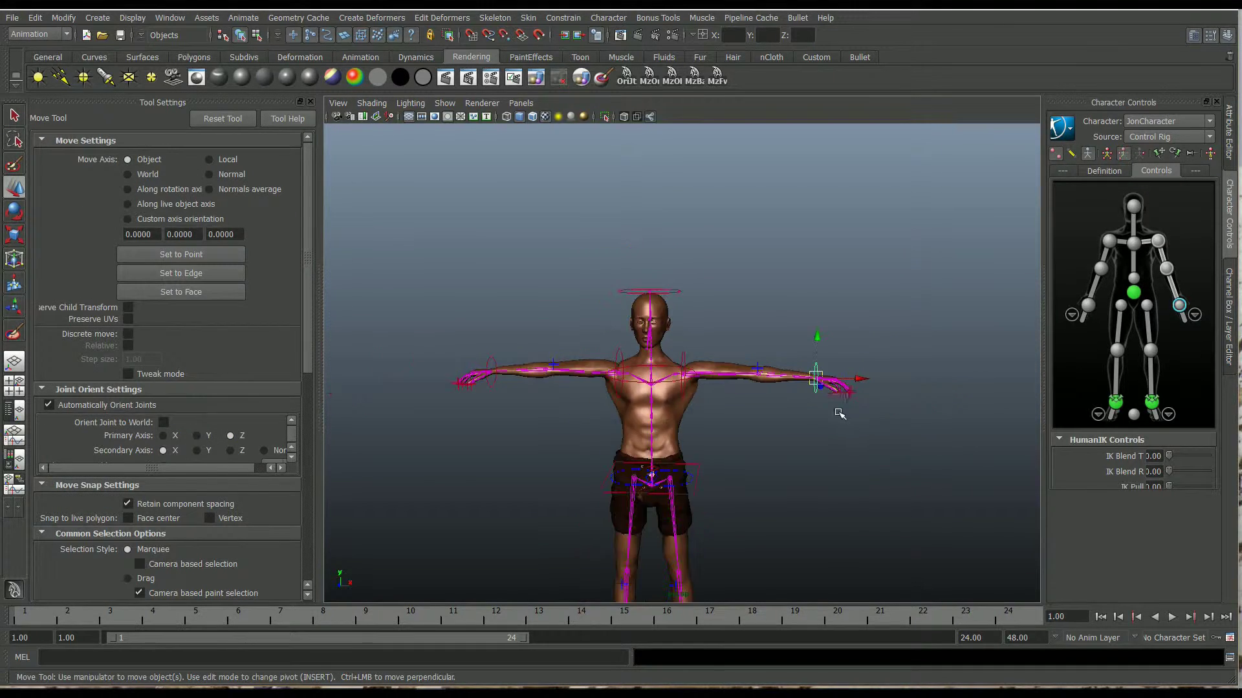
{"action": "left_click_drag", "start_coordinate": [837, 409], "coordinate": [885, 482], "text": "alt"}
{"action": "scroll", "coordinate": [789, 413], "scroll_direction": "up", "scroll_amount": 4}
{"action": "left_click_drag", "start_coordinate": [891, 400], "coordinate": [465, 480]}
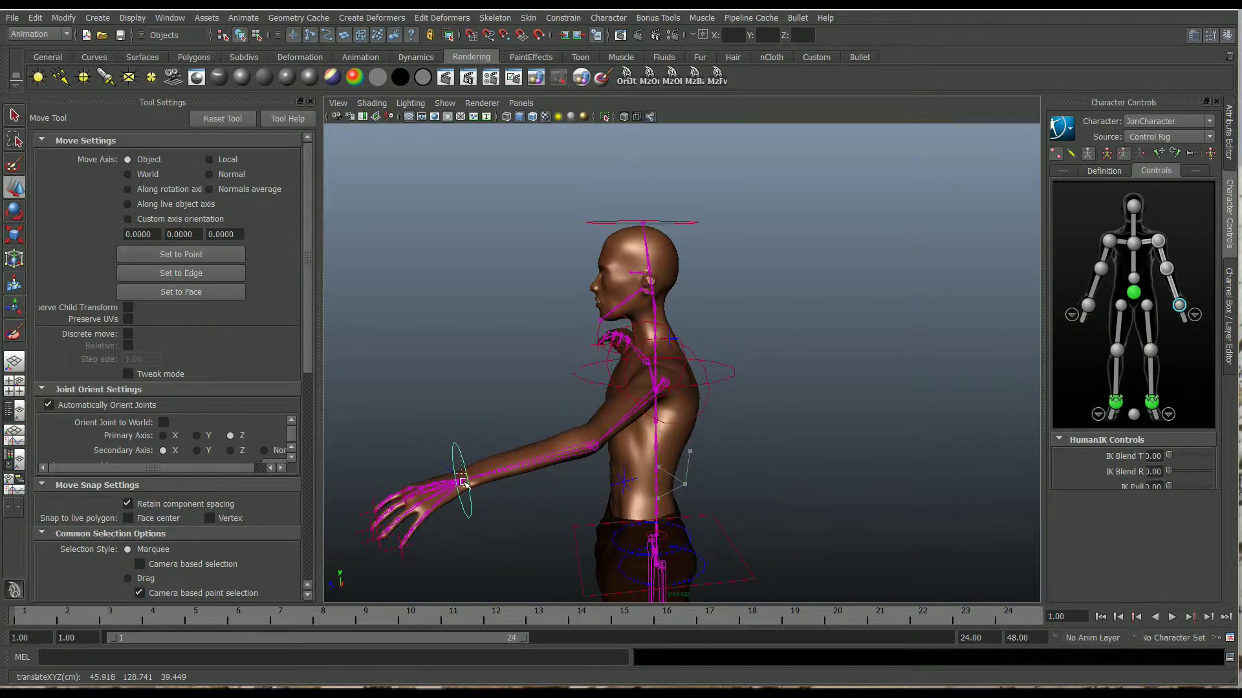
{"action": "left_click_drag", "start_coordinate": [665, 477], "coordinate": [751, 477], "text": "alt"}
{"action": "scroll", "coordinate": [749, 484], "scroll_direction": "up", "scroll_amount": 5}
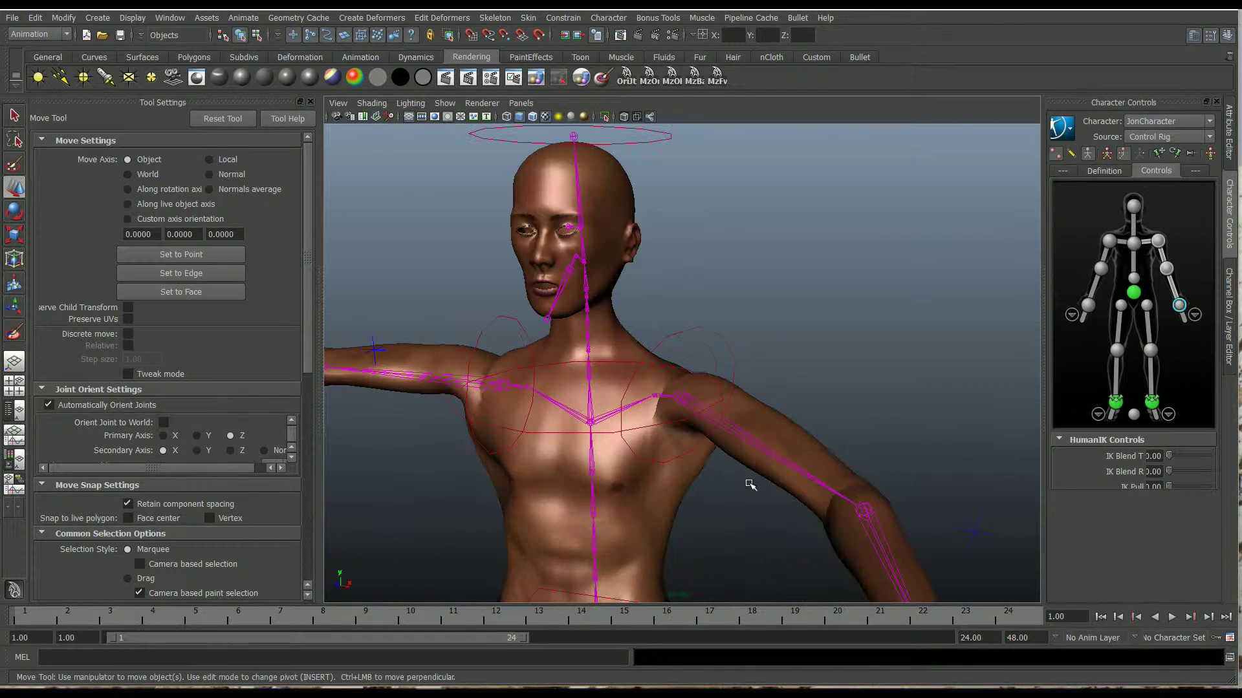
{"action": "middle_click_drag", "start_coordinate": [763, 485], "coordinate": [764, 409], "text": "alt"}
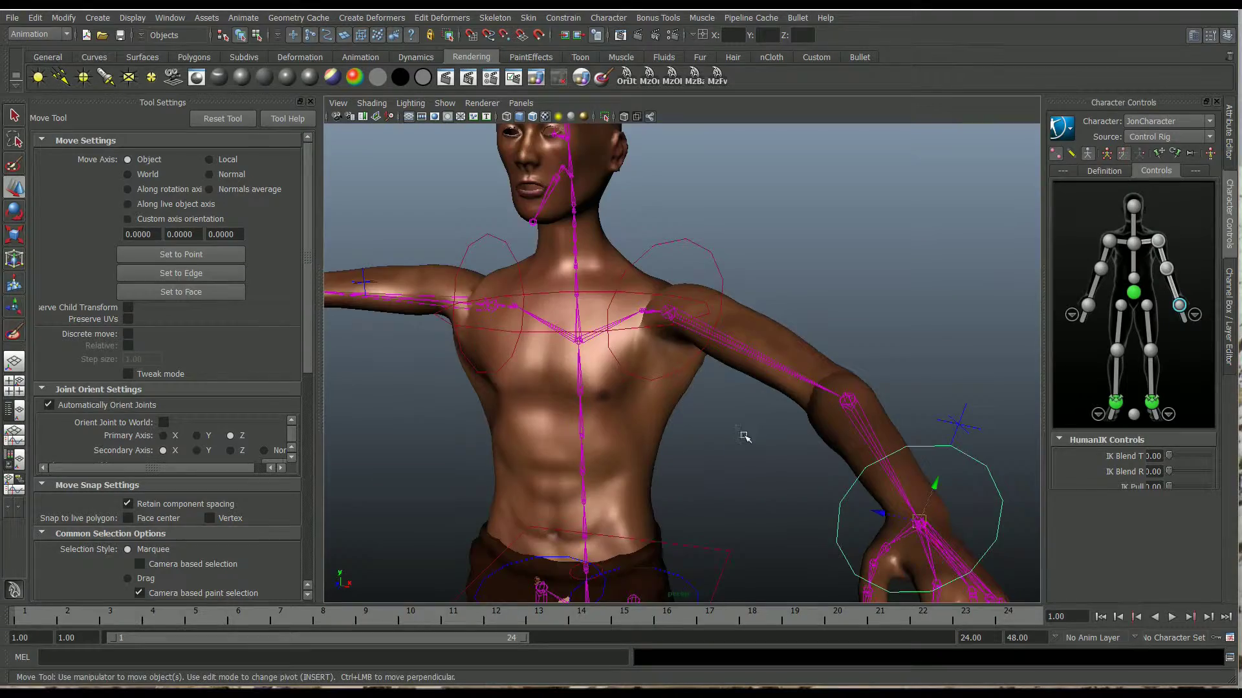
Step: Reselect the left wrist effector, pose the arm slightly lowered out to the side and check the shoulder crease up close
{"action": "scroll", "coordinate": [744, 437], "scroll_direction": "up", "scroll_amount": 5}
{"action": "left_click", "coordinate": [640, 413]}
{"action": "left_click_drag", "start_coordinate": [653, 421], "coordinate": [586, 452], "text": "alt"}
{"action": "scroll", "coordinate": [682, 457], "scroll_direction": "down", "scroll_amount": 6}
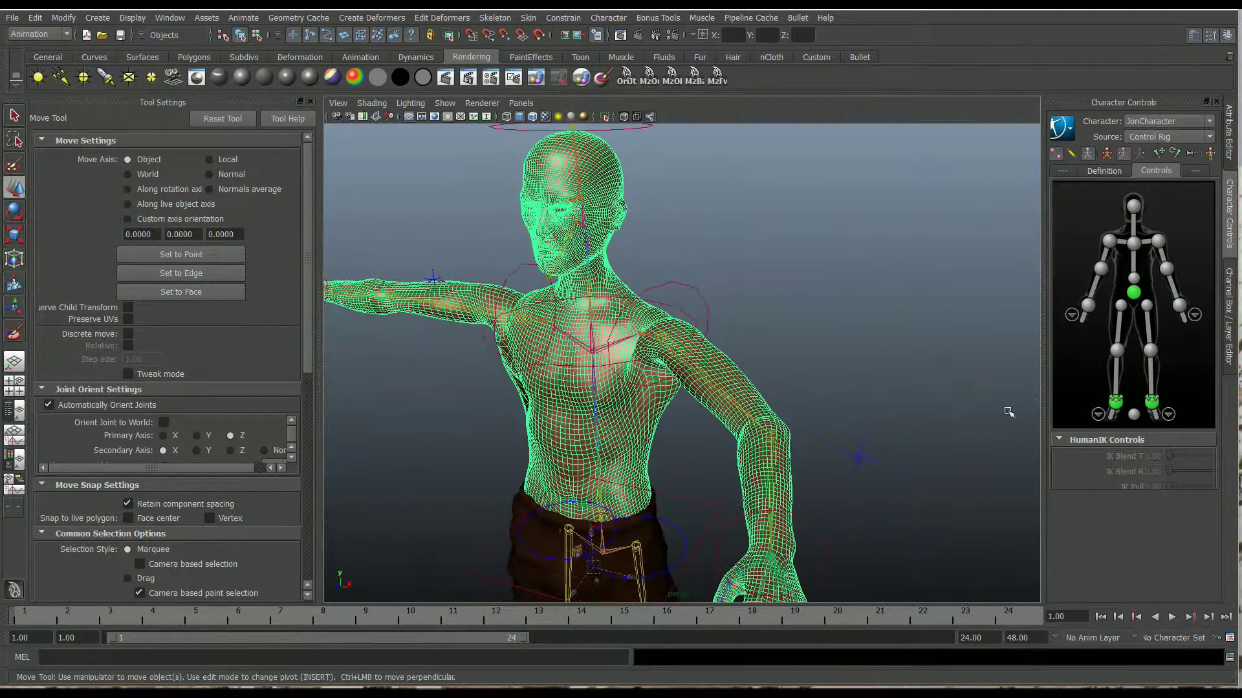
{"action": "left_click", "coordinate": [1180, 305]}
{"action": "middle_click_drag", "start_coordinate": [774, 505], "coordinate": [759, 416], "text": "alt"}
{"action": "left_click_drag", "start_coordinate": [759, 416], "coordinate": [594, 476], "text": "alt"}
{"action": "left_click_drag", "start_coordinate": [692, 466], "coordinate": [792, 453], "text": "alt"}
{"action": "scroll", "coordinate": [695, 433], "scroll_direction": "up", "scroll_amount": 3}
{"action": "middle_click_drag", "start_coordinate": [726, 420], "coordinate": [775, 516], "text": "alt"}
{"action": "scroll", "coordinate": [775, 516], "scroll_direction": "up", "scroll_amount": 3}
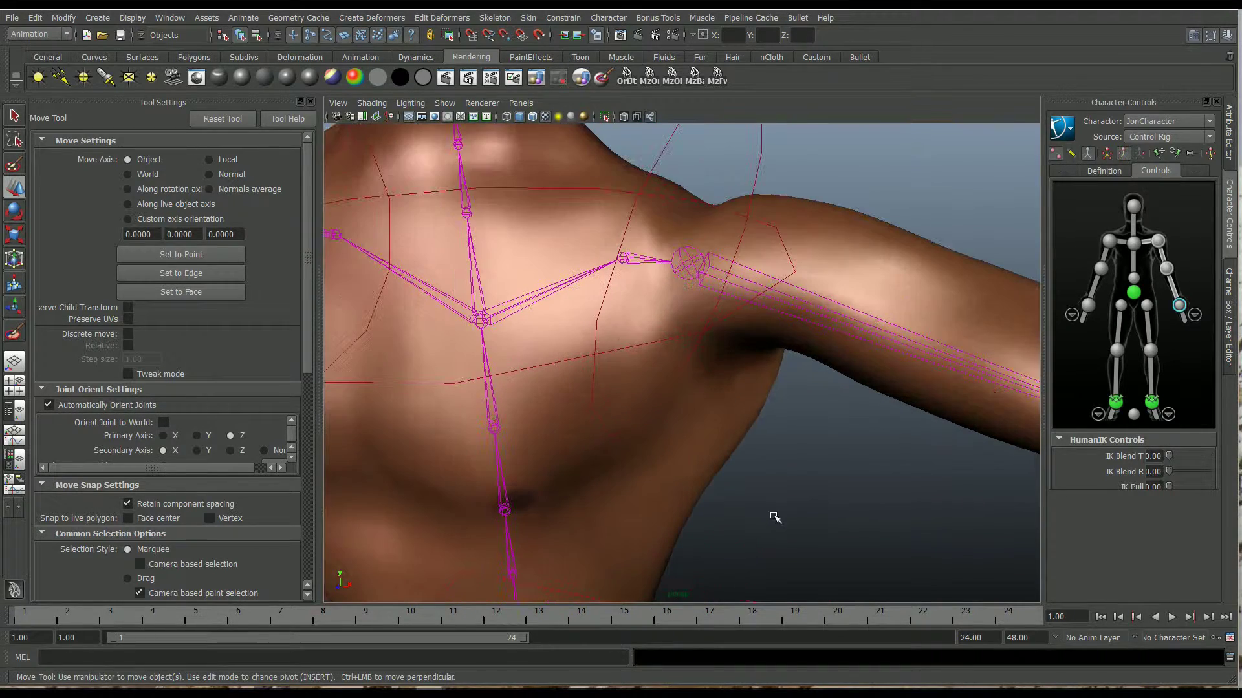
{"action": "left_click_drag", "start_coordinate": [786, 465], "coordinate": [785, 530], "text": "alt"}
Step: Select the body mesh and examine its wireframe around the left shoulder and armpit from several angles
{"action": "left_click", "coordinate": [846, 297]}
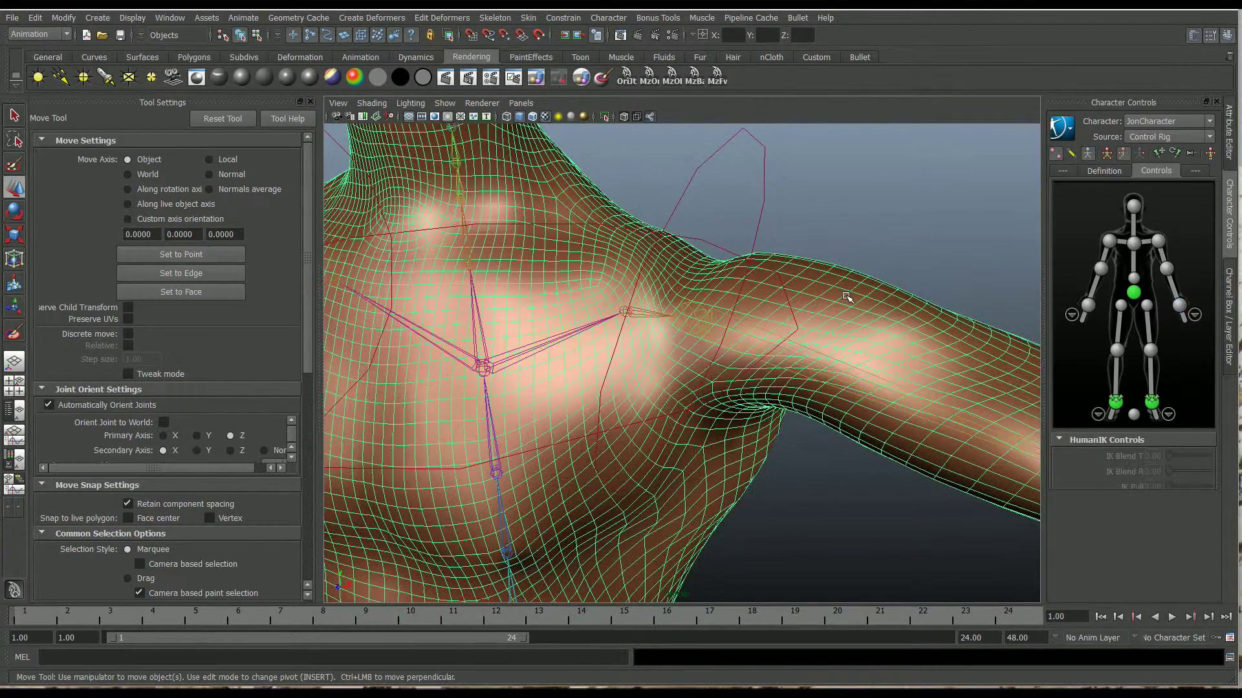
{"action": "left_click_drag", "start_coordinate": [760, 372], "coordinate": [791, 370], "text": "alt"}
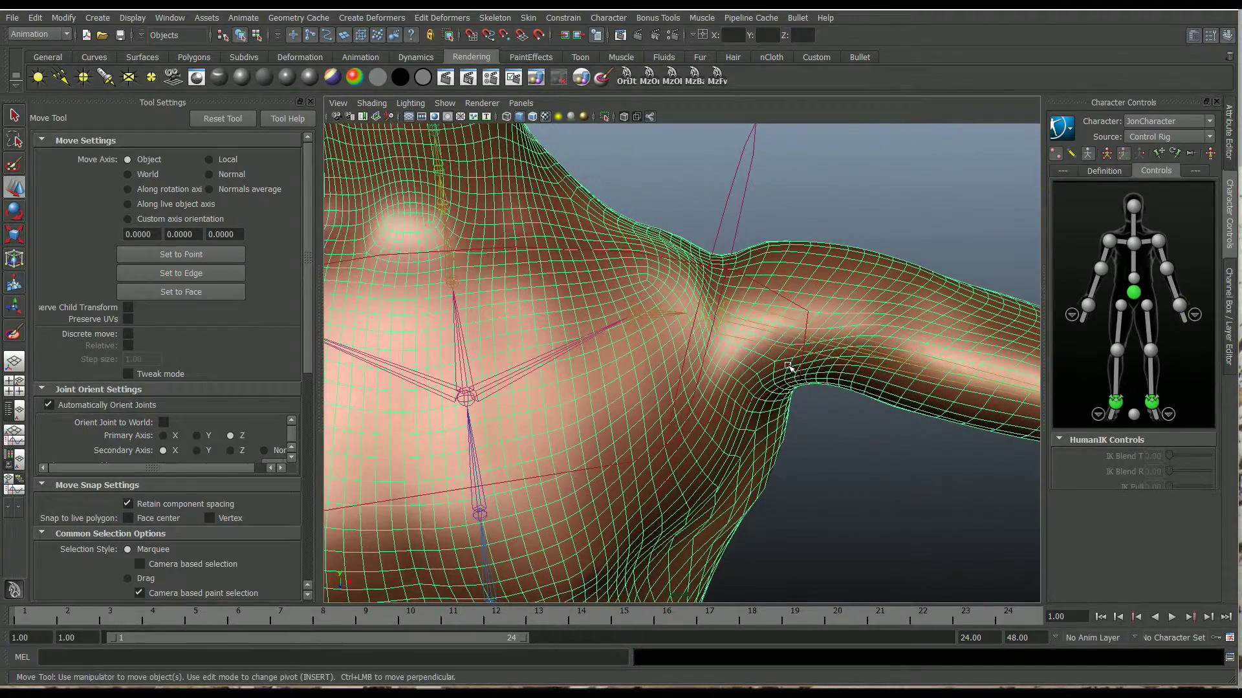
{"action": "middle_click_drag", "start_coordinate": [787, 366], "coordinate": [877, 394], "text": "alt"}
{"action": "left_click_drag", "start_coordinate": [857, 390], "coordinate": [724, 393], "text": "alt"}
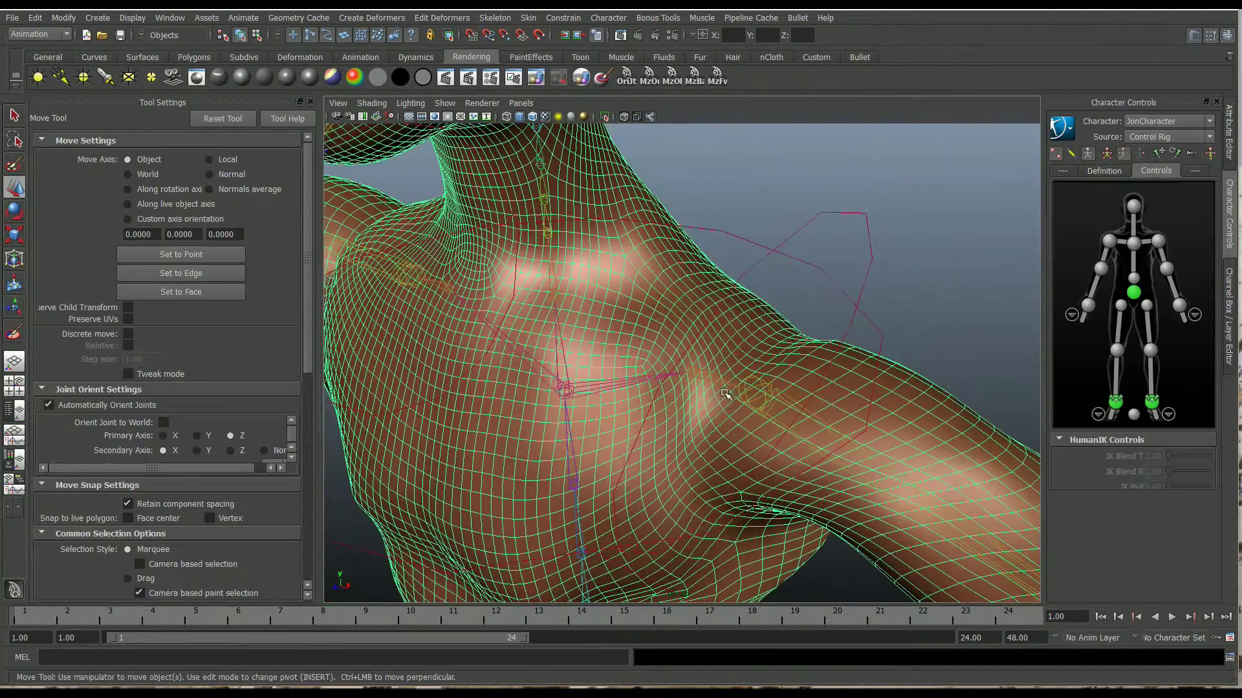
{"action": "middle_click_drag", "start_coordinate": [720, 392], "coordinate": [743, 361], "text": "alt"}
{"action": "left_click_drag", "start_coordinate": [625, 411], "coordinate": [647, 388], "text": "alt"}
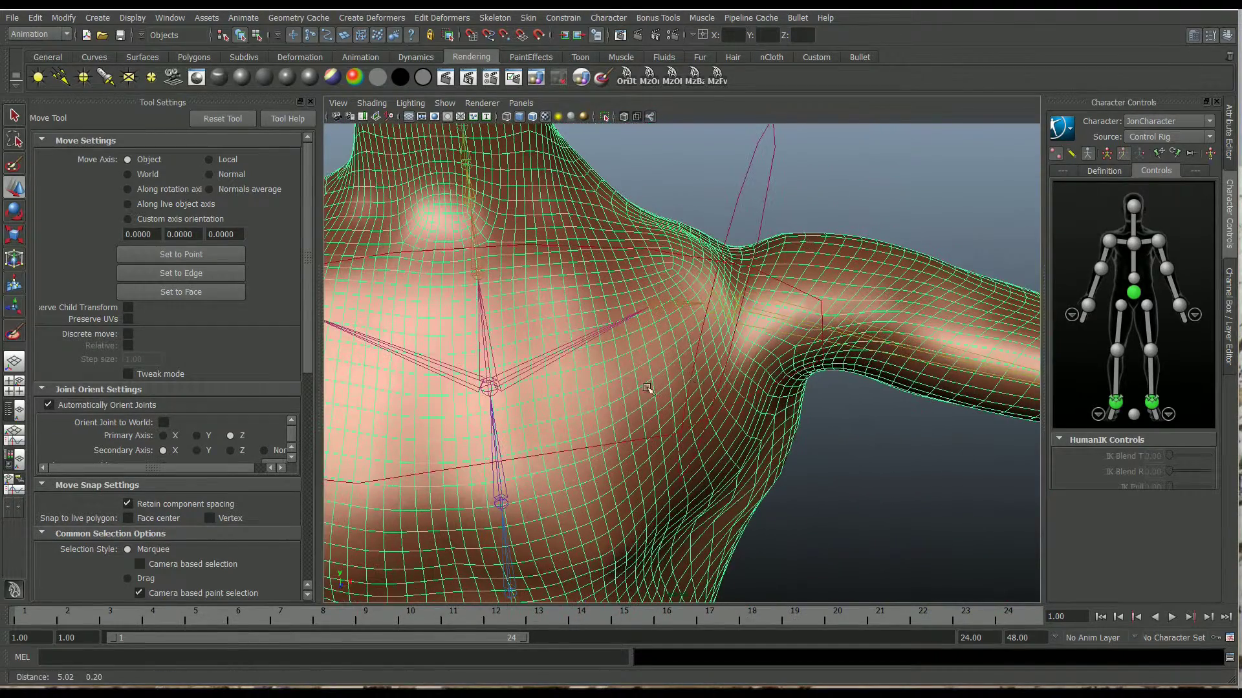
Step: Hide the control rig's IK effectors, start painting skin weights on the body and compare the weights of joint8, joint19 and joint20
{"action": "left_click", "coordinate": [1056, 154]}
{"action": "right_click_drag", "start_coordinate": [868, 344], "coordinate": [849, 353], "text": "alt"}
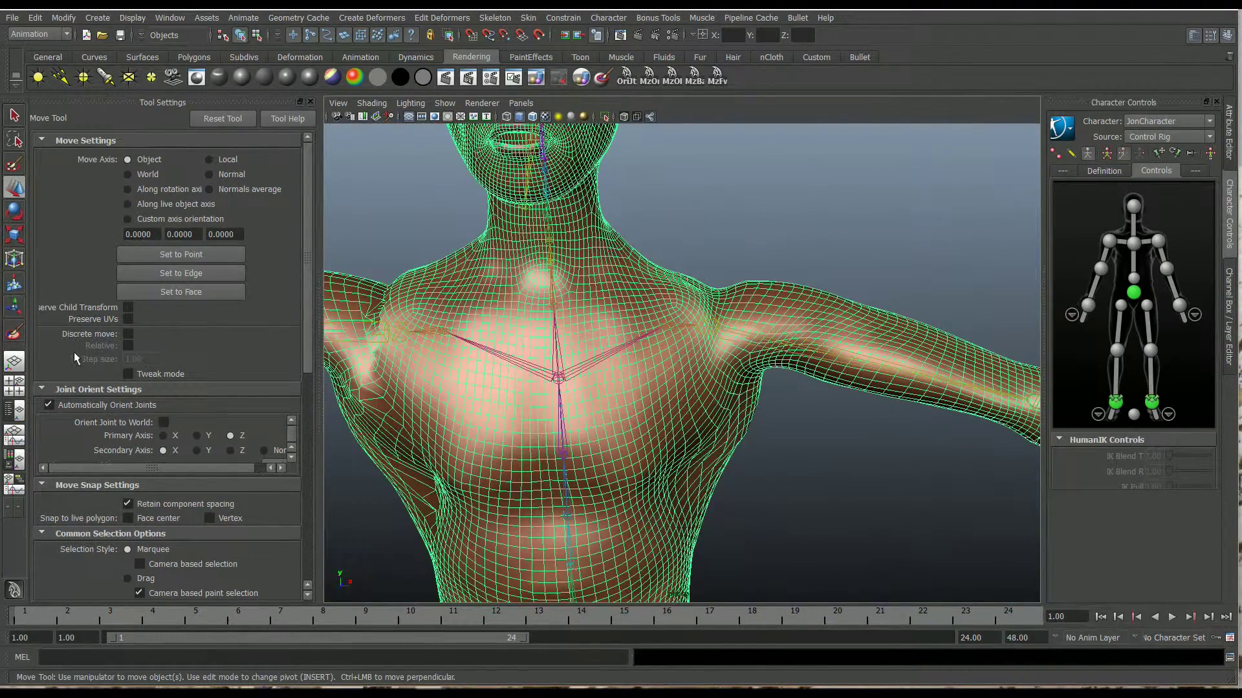
{"action": "left_click", "coordinate": [14, 332]}
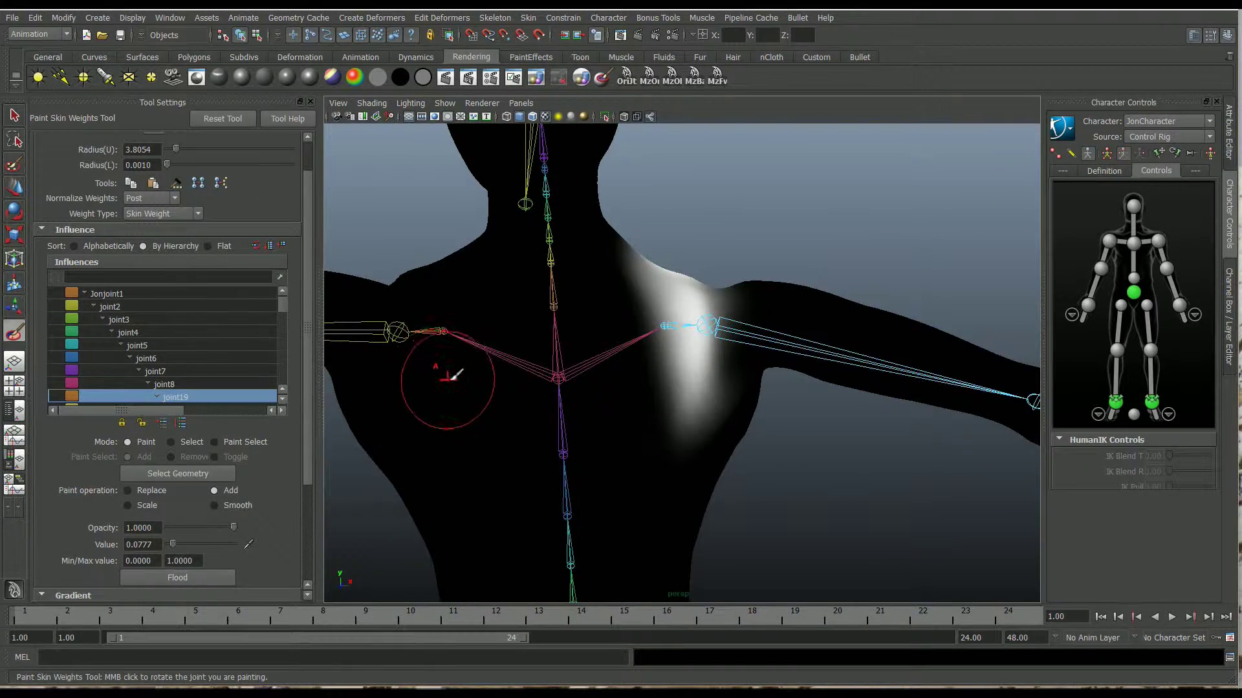
{"action": "mouse_move", "coordinate": [443, 369]}
{"action": "left_mouse_down", "text": "alt"}
{"action": "mouse_move", "coordinate": [472, 378]}
{"action": "mouse_move", "coordinate": [412, 387]}
{"action": "mouse_move", "coordinate": [428, 370]}
{"action": "left_mouse_up", "text": "alt"}
{"action": "scroll", "coordinate": [210, 388], "scroll_direction": "down", "scroll_amount": 1}
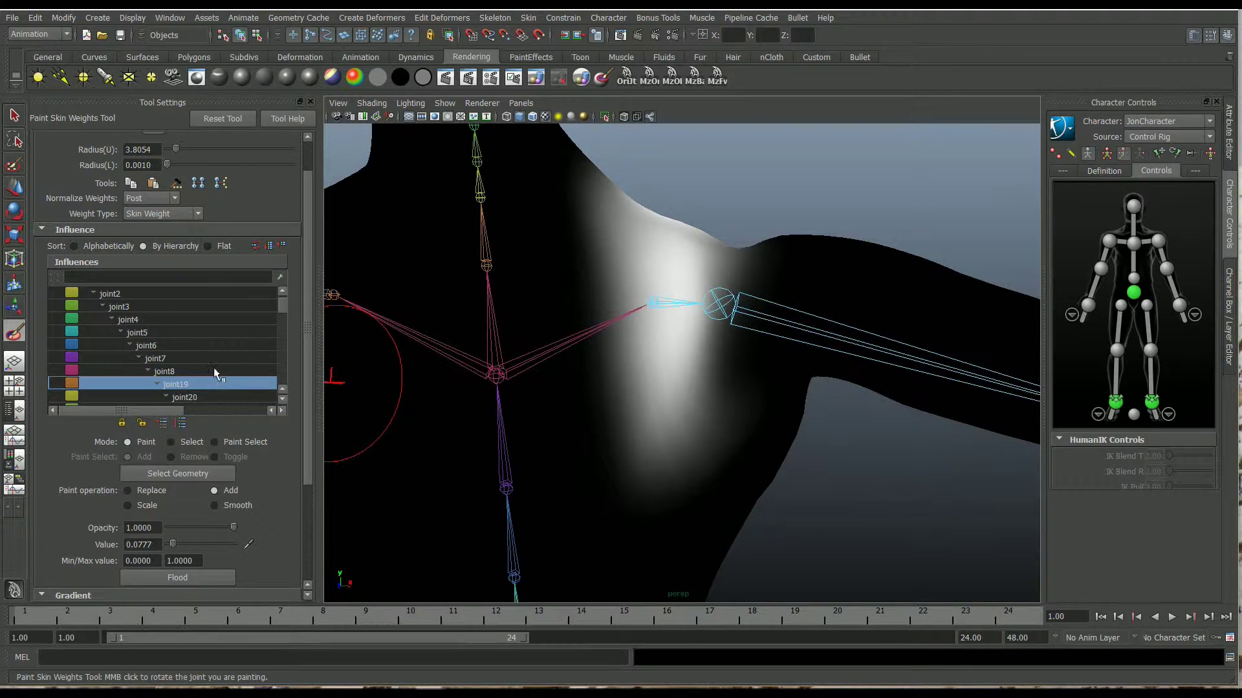
{"action": "left_click", "coordinate": [215, 372]}
{"action": "left_click", "coordinate": [212, 385]}
{"action": "left_click", "coordinate": [213, 393]}
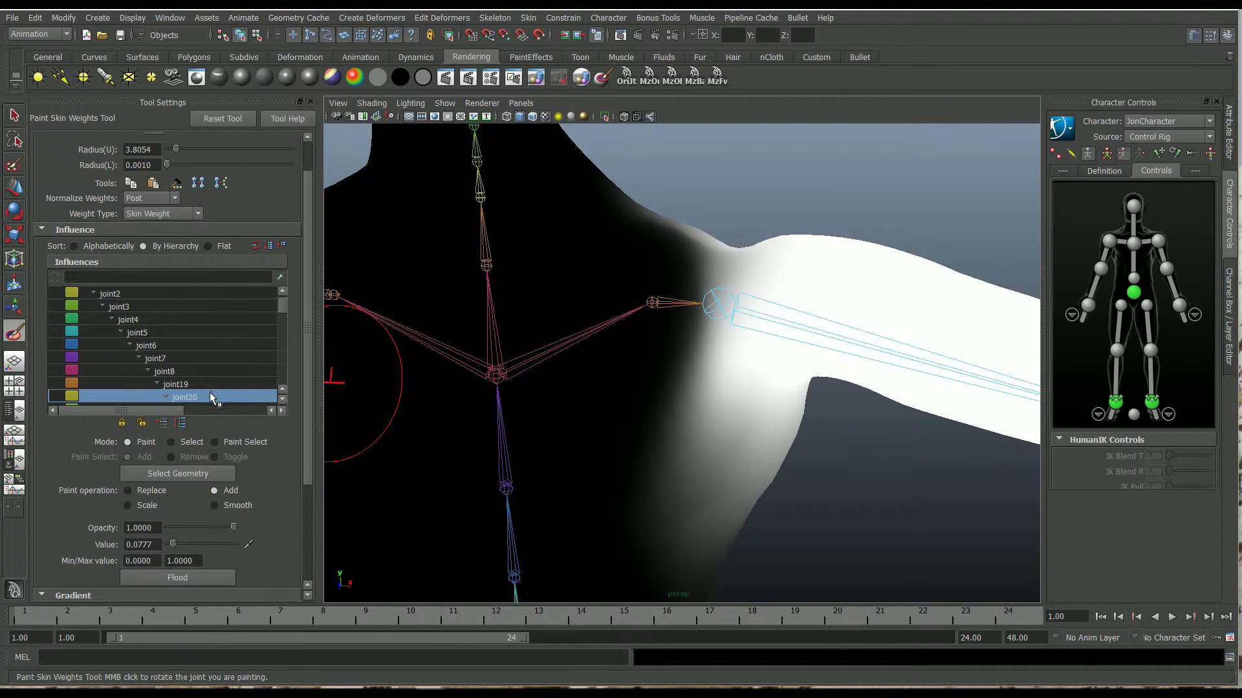
Step: Leave weight painting, show the IK effectors again and move the left wrist effector down in front of the hip
{"action": "scroll", "coordinate": [530, 378], "scroll_direction": "down", "scroll_amount": 3}
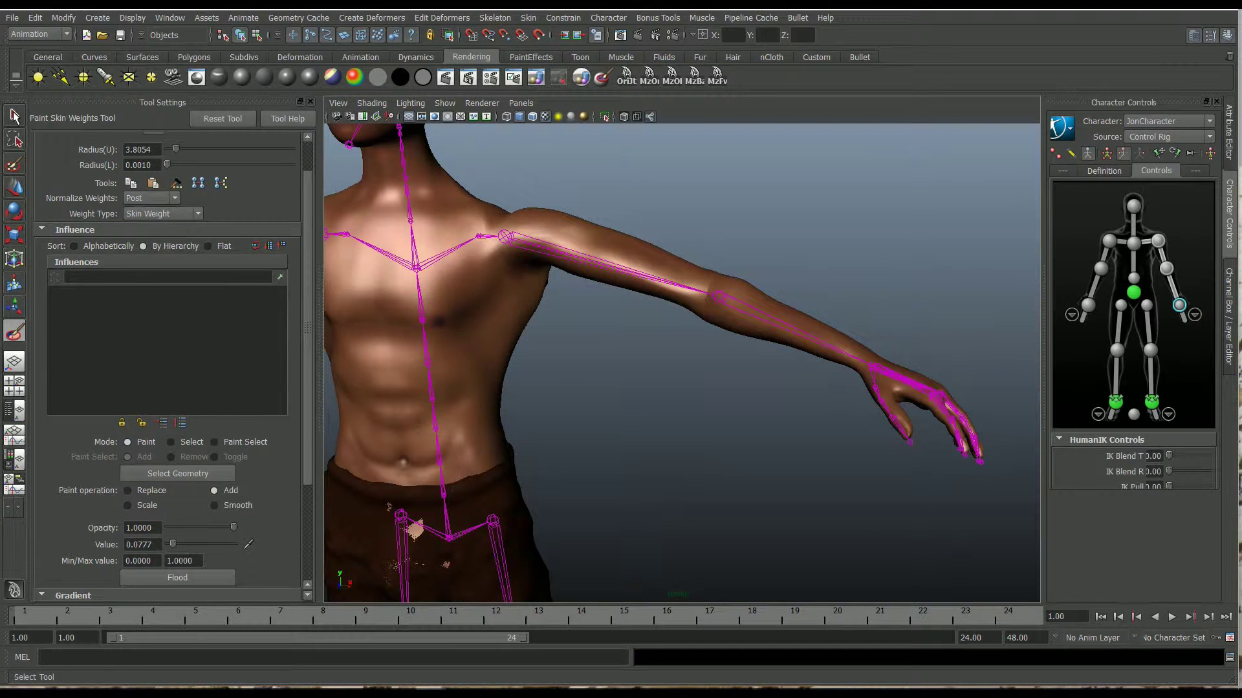
{"action": "key", "text": "q"}
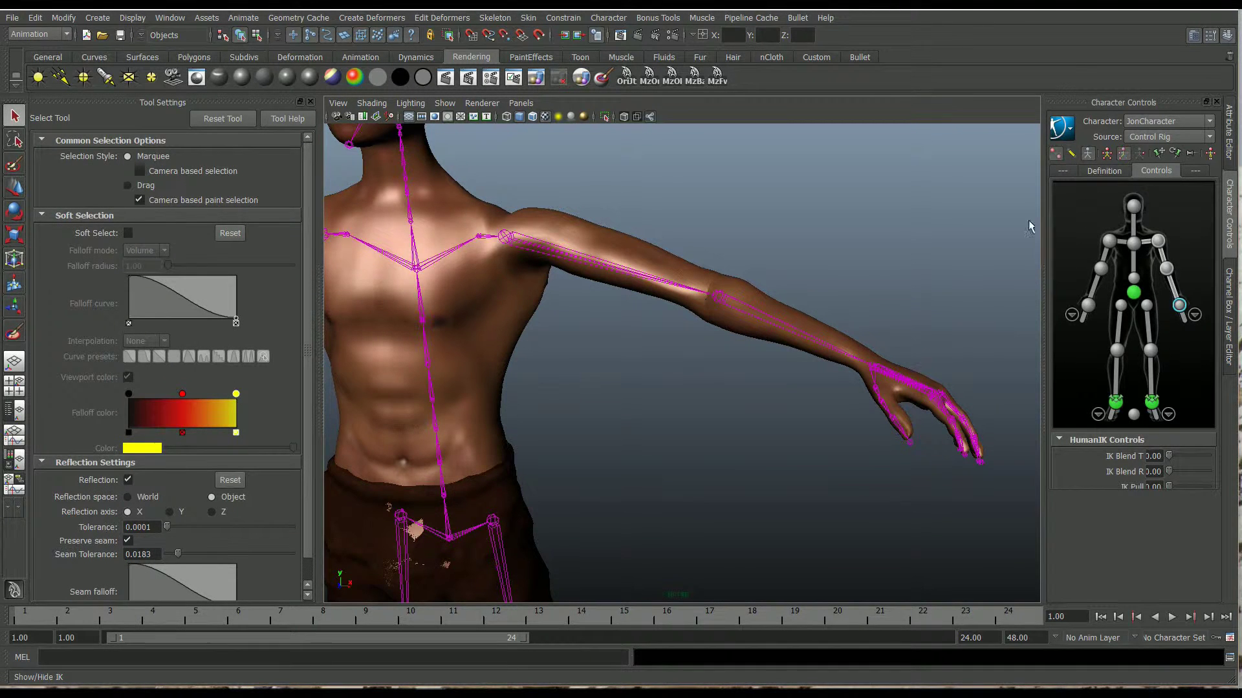
{"action": "left_click", "coordinate": [1055, 154]}
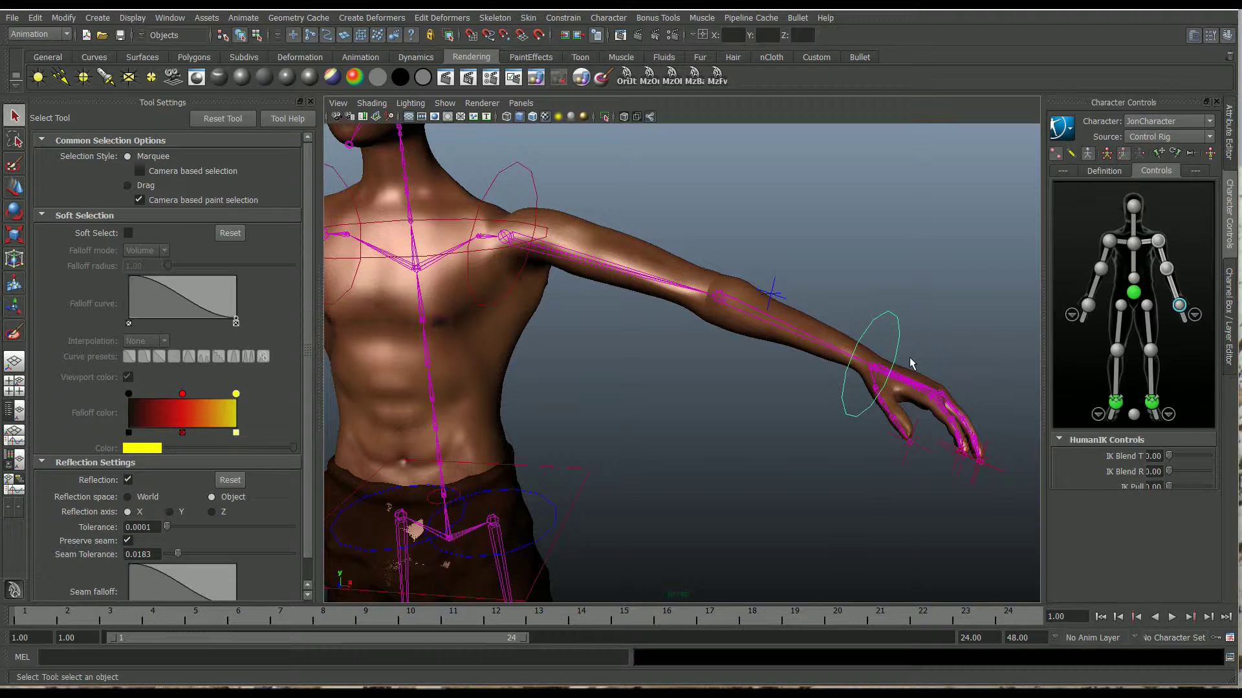
{"action": "key", "text": "w"}
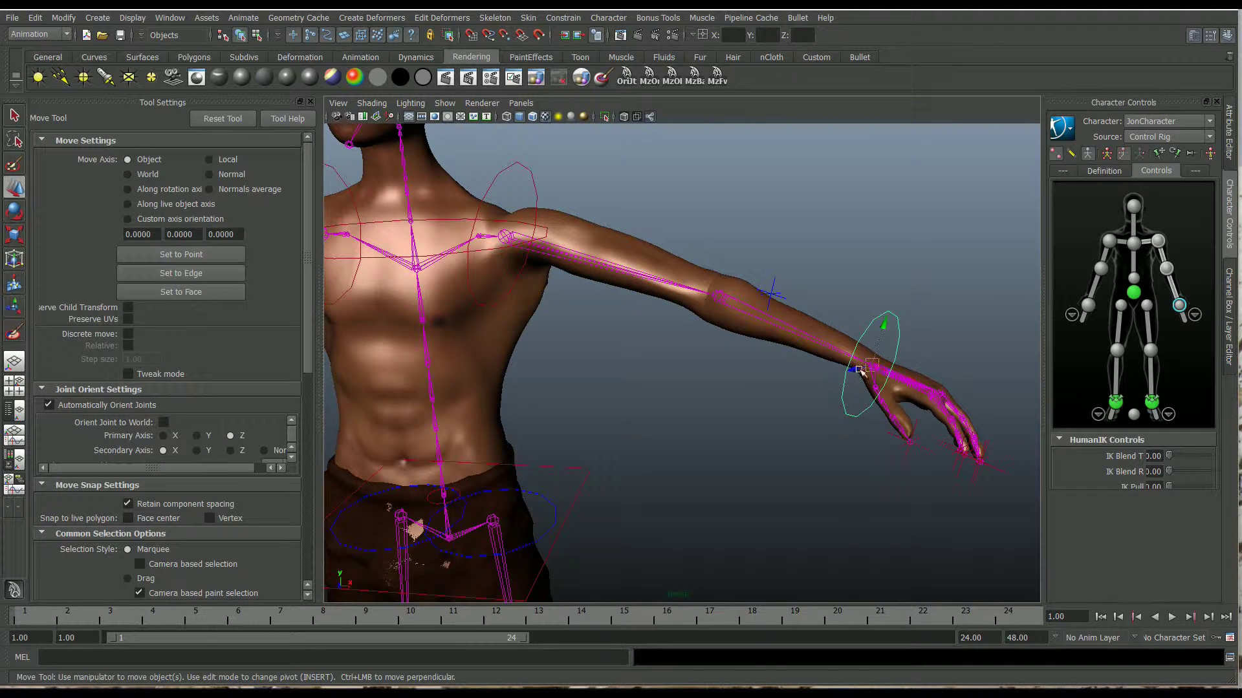
{"action": "left_click_drag", "start_coordinate": [860, 370], "coordinate": [511, 520]}
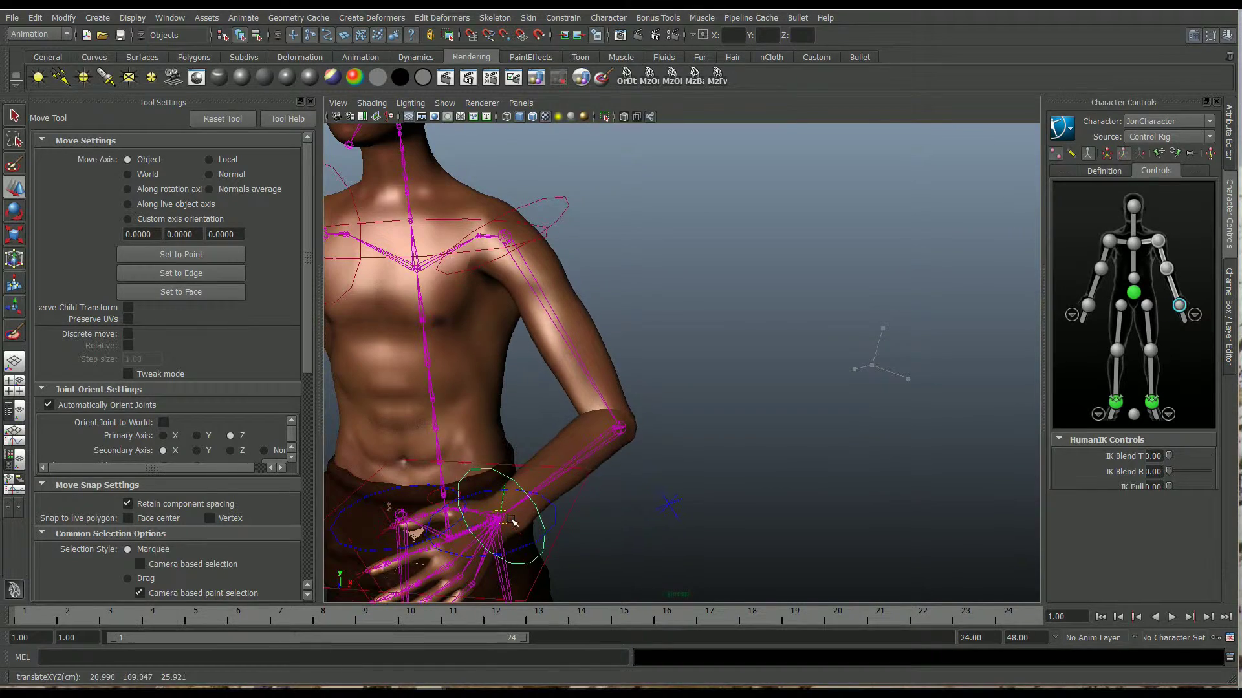
Step: Inspect the armpit, then select the body mesh and start adding joint20 weight on the chest beside the left armpit
{"action": "left_click_drag", "start_coordinate": [561, 468], "coordinate": [607, 485], "text": "alt"}
{"action": "right_click_drag", "start_coordinate": [607, 485], "coordinate": [599, 432], "text": "alt"}
{"action": "middle_click_drag", "start_coordinate": [599, 433], "coordinate": [866, 366], "text": "alt"}
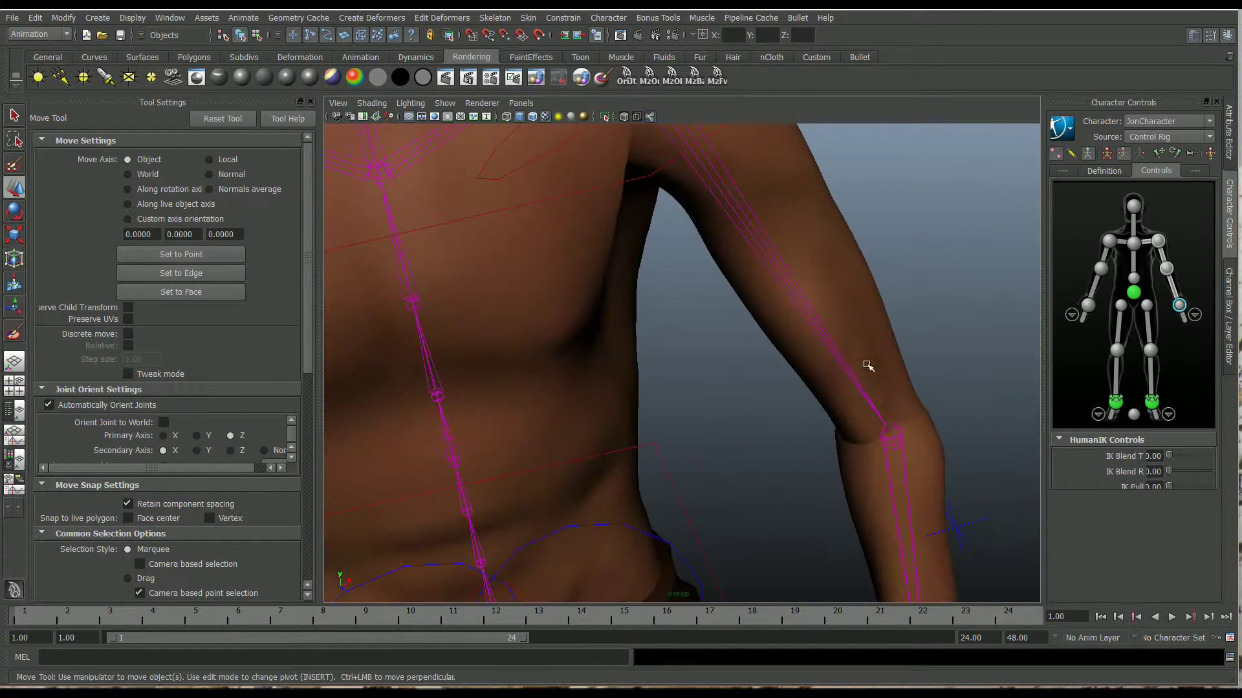
{"action": "right_click_drag", "start_coordinate": [866, 366], "coordinate": [717, 379], "text": "alt"}
{"action": "left_click_drag", "start_coordinate": [718, 379], "coordinate": [696, 361], "text": "alt"}
{"action": "middle_click_drag", "start_coordinate": [696, 360], "coordinate": [763, 425], "text": "alt"}
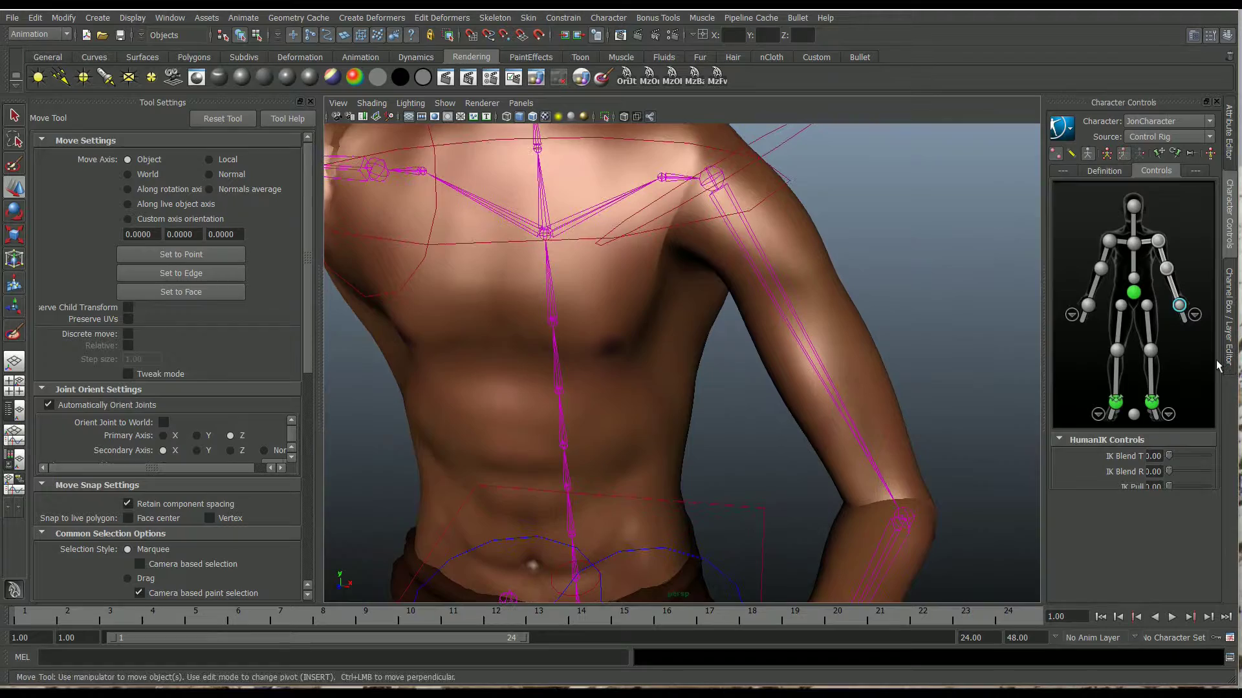
{"action": "left_click", "coordinate": [825, 257]}
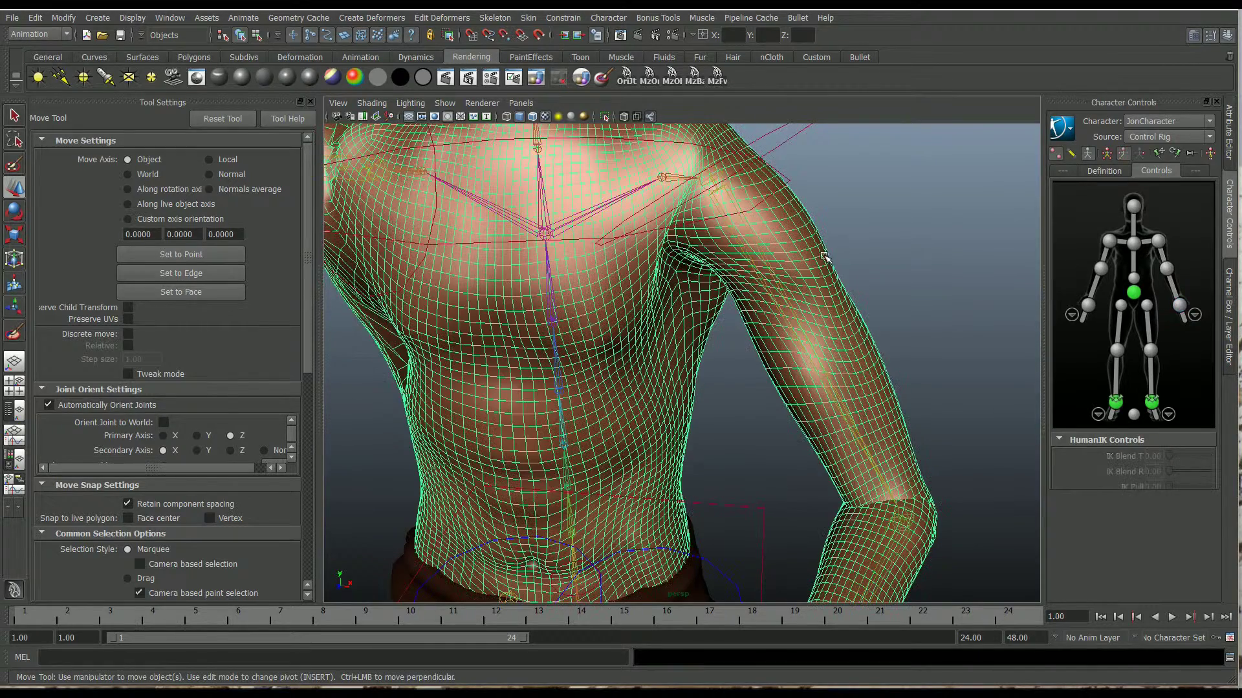
{"action": "left_click", "coordinate": [14, 332]}
{"action": "mouse_move", "coordinate": [734, 360]}
{"action": "left_mouse_down", "text": "alt"}
{"action": "mouse_move", "coordinate": [742, 402]}
{"action": "mouse_move", "coordinate": [541, 360]}
{"action": "mouse_move", "coordinate": [672, 382]}
{"action": "mouse_move", "coordinate": [726, 408]}
{"action": "left_mouse_up", "text": "alt"}
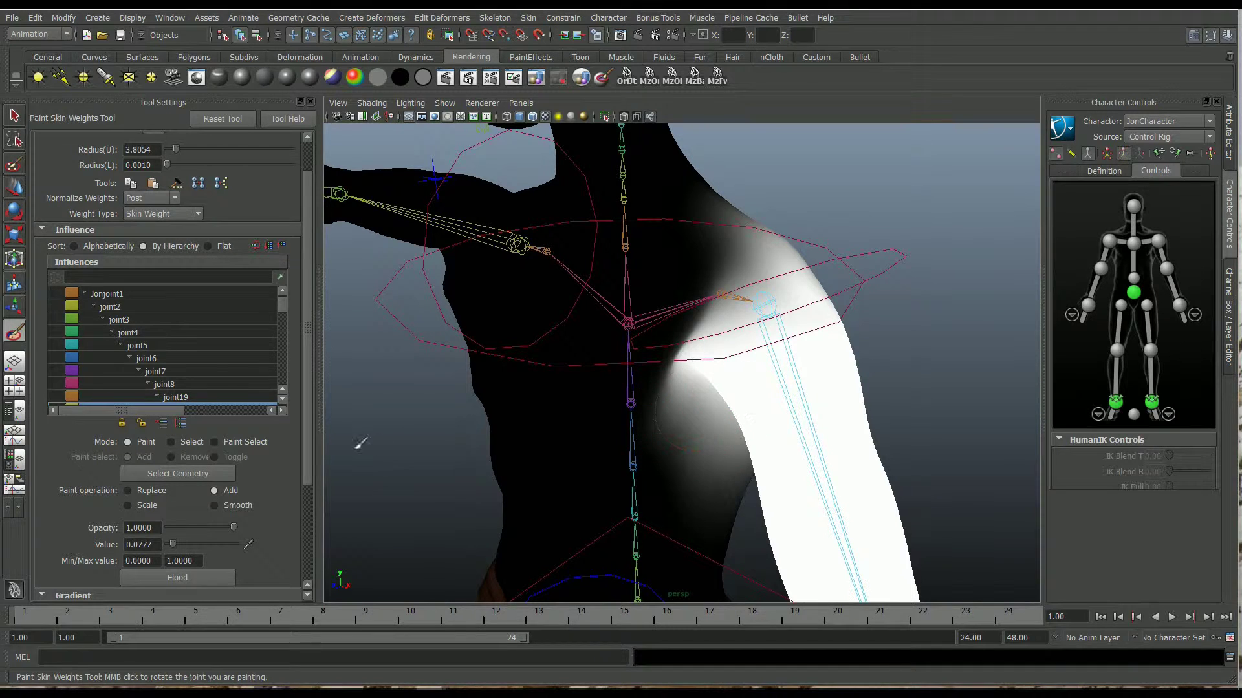
{"action": "scroll", "coordinate": [199, 364], "scroll_direction": "down", "scroll_amount": 1}
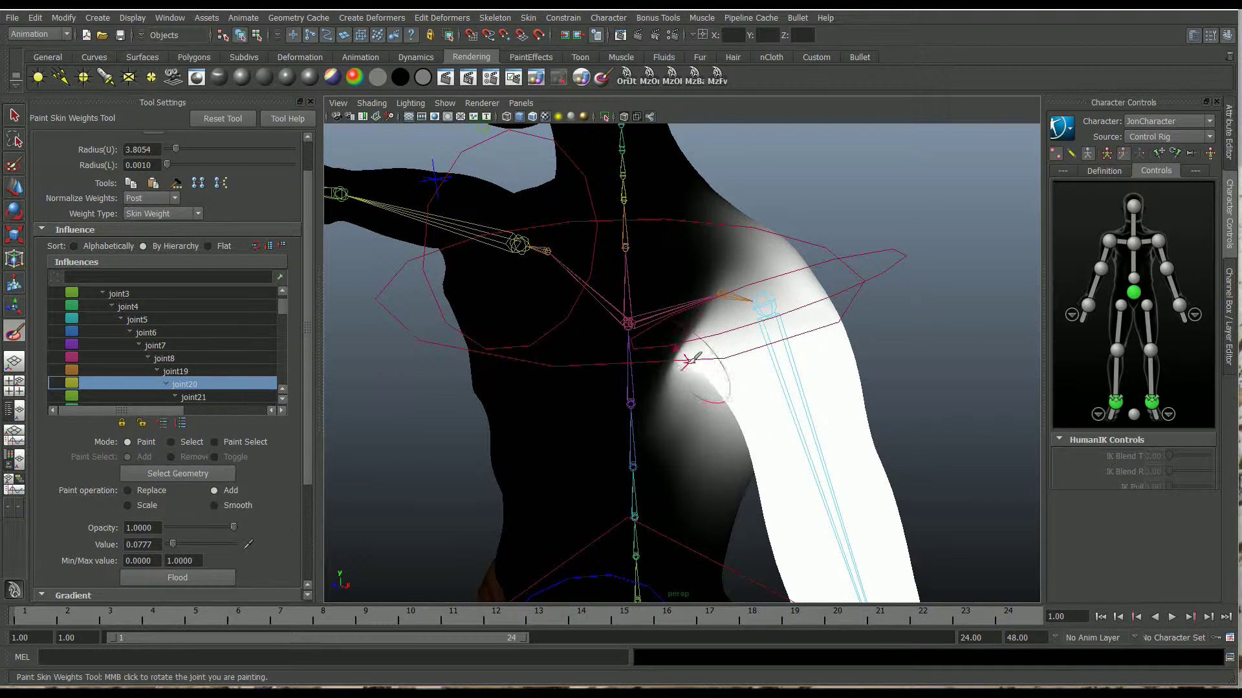
{"action": "mouse_move", "coordinate": [705, 352]}
{"action": "left_mouse_down"}
{"action": "mouse_move", "coordinate": [647, 388]}
{"action": "mouse_move", "coordinate": [695, 375]}
{"action": "left_mouse_up"}
Step: Build up joint20's weight from the armpit inward across the side of the chest
{"action": "mouse_move", "coordinate": [771, 362]}
{"action": "left_mouse_down", "text": "alt"}
{"action": "mouse_move", "coordinate": [817, 363]}
{"action": "mouse_move", "coordinate": [825, 327]}
{"action": "mouse_move", "coordinate": [804, 358]}
{"action": "left_mouse_up", "text": "alt"}
{"action": "right_click_drag", "start_coordinate": [803, 357], "coordinate": [833, 360], "text": "alt"}
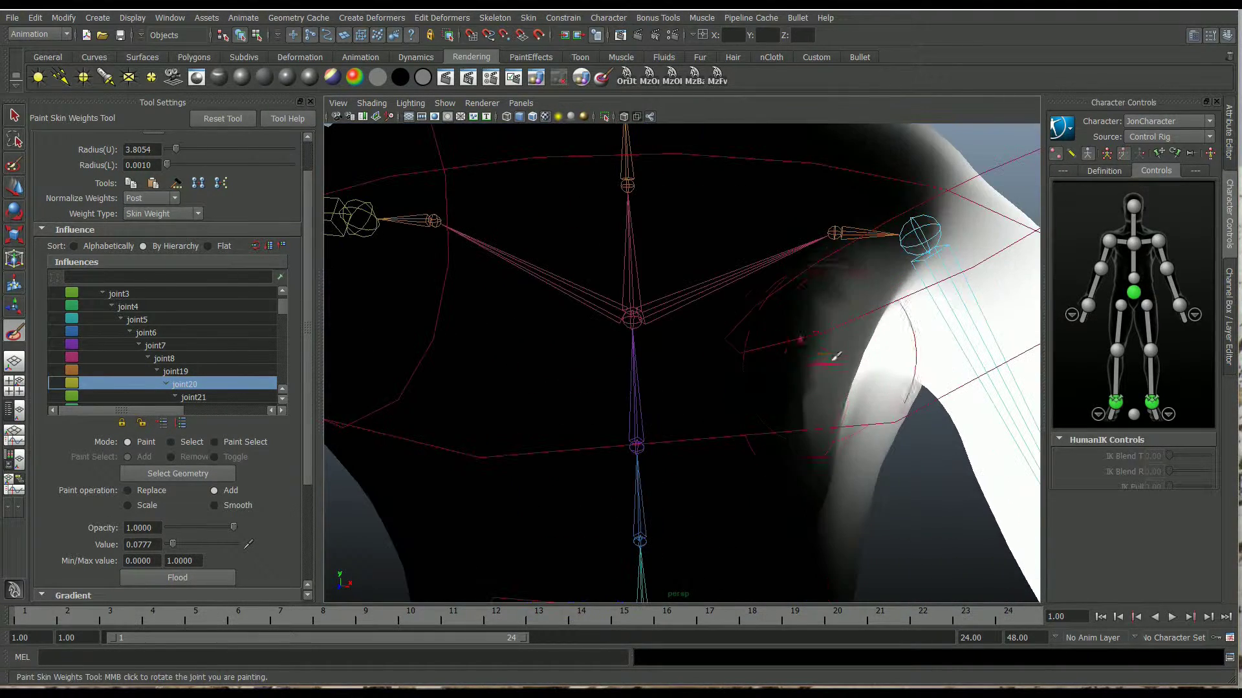
{"action": "mouse_move", "coordinate": [844, 336]}
{"action": "left_mouse_down"}
{"action": "mouse_move", "coordinate": [831, 421]}
{"action": "mouse_move", "coordinate": [833, 410]}
{"action": "left_mouse_up"}
{"action": "right_click_drag", "start_coordinate": [830, 394], "coordinate": [817, 388], "text": "alt"}
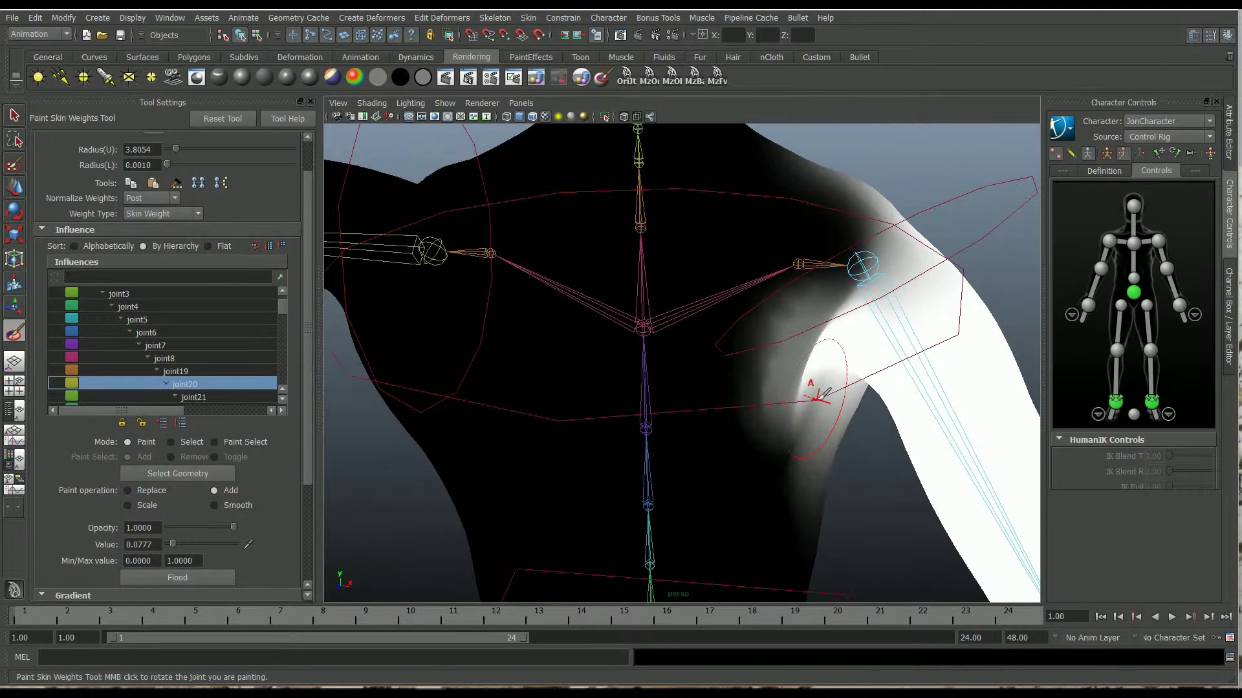
{"action": "left_click_drag", "start_coordinate": [818, 388], "coordinate": [762, 395], "text": "alt"}
{"action": "mouse_move", "coordinate": [743, 303]}
{"action": "left_mouse_down"}
{"action": "mouse_move", "coordinate": [718, 310]}
{"action": "mouse_move", "coordinate": [688, 458]}
{"action": "mouse_move", "coordinate": [644, 383]}
{"action": "left_mouse_up"}
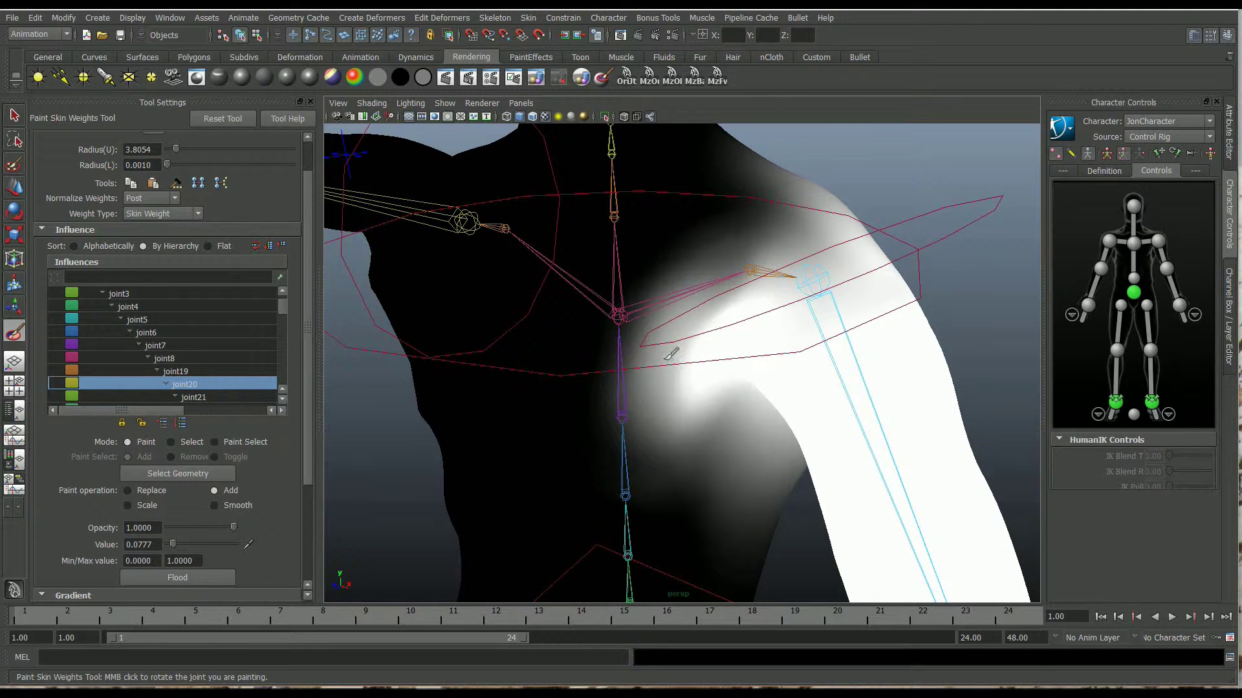
Step: Smooth the edge of joint20's weights on the chest beside the left armpit
{"action": "left_click_drag", "start_coordinate": [679, 424], "coordinate": [831, 382], "text": "alt"}
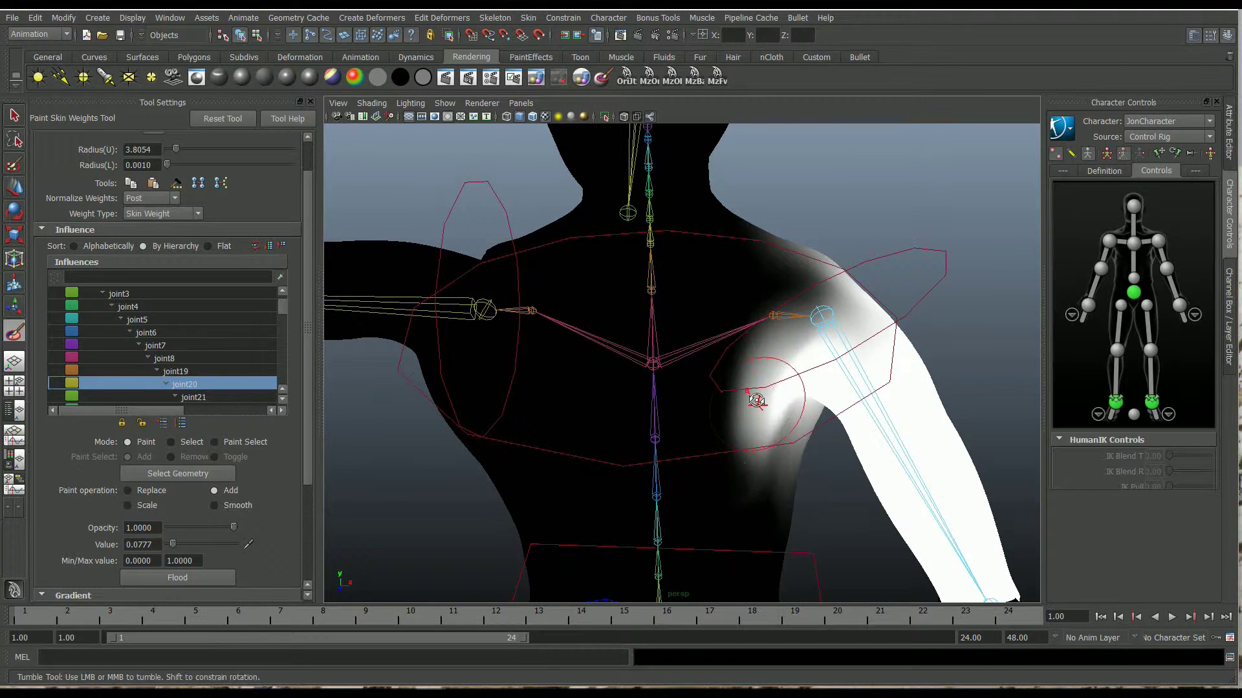
{"action": "left_click_drag", "start_coordinate": [764, 376], "coordinate": [734, 275], "text": "alt"}
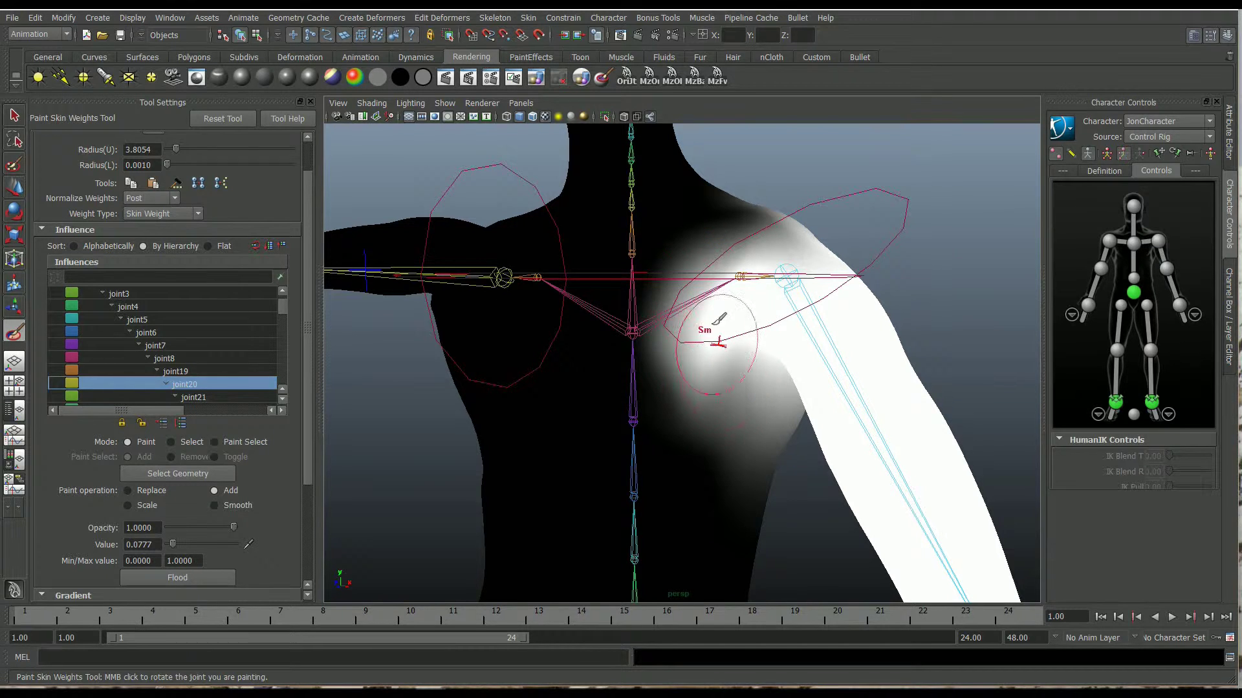
{"action": "left_click_drag", "start_coordinate": [750, 369], "coordinate": [582, 446], "text": "alt"}
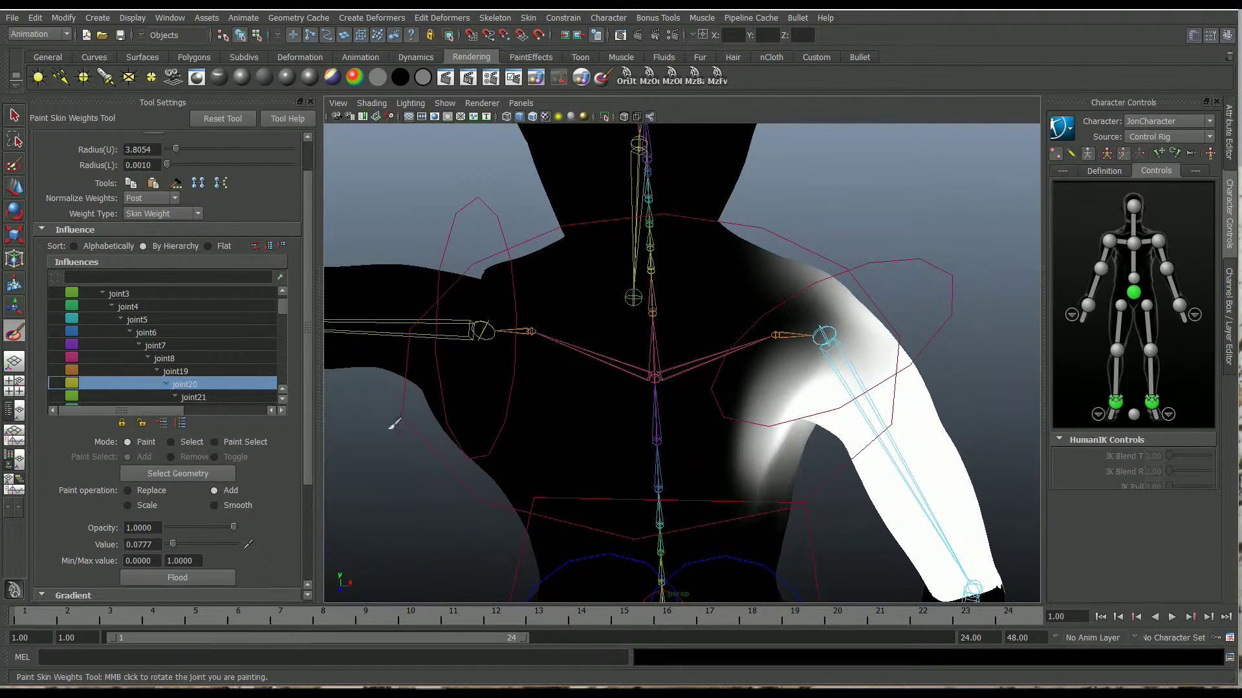
Step: Switch to joint19 and add weight on the chest between the shoulder joint and the armpit
{"action": "left_click", "coordinate": [238, 371]}
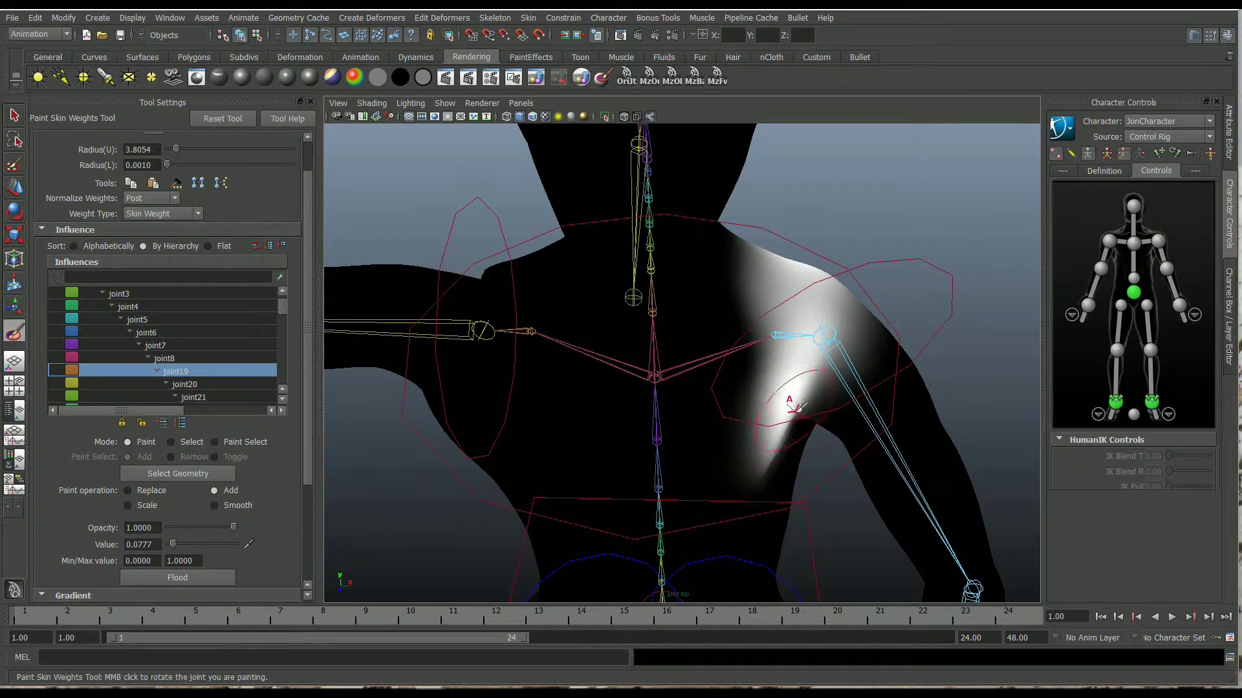
{"action": "scroll", "coordinate": [767, 461], "scroll_direction": "up", "scroll_amount": 3}
{"action": "middle_click_drag", "start_coordinate": [779, 413], "coordinate": [762, 338], "text": "alt"}
{"action": "mouse_move", "coordinate": [808, 355]}
{"action": "left_mouse_down"}
{"action": "mouse_move", "coordinate": [818, 413]}
{"action": "mouse_move", "coordinate": [799, 453]}
{"action": "left_mouse_up"}
{"action": "scroll", "coordinate": [829, 327], "scroll_direction": "down", "scroll_amount": 3}
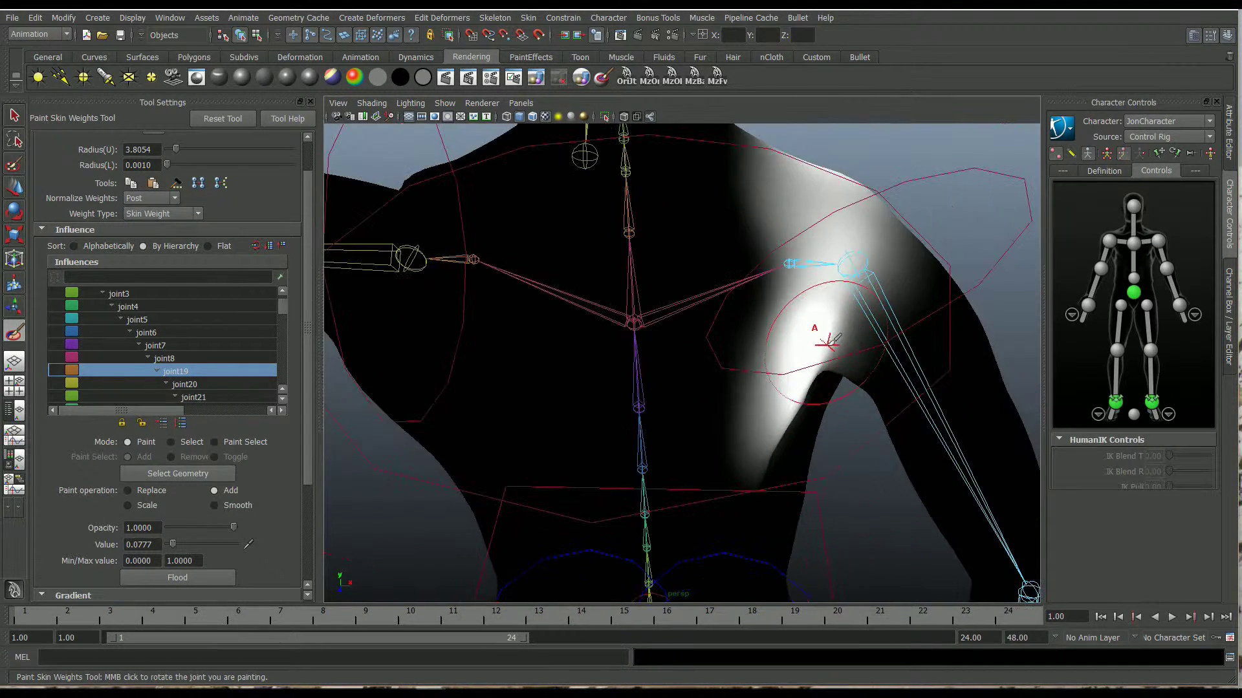
Step: Extend joint19's added weight below the armpit and down the side of the rib cage
{"action": "left_click_drag", "start_coordinate": [826, 334], "coordinate": [812, 340], "text": "alt"}
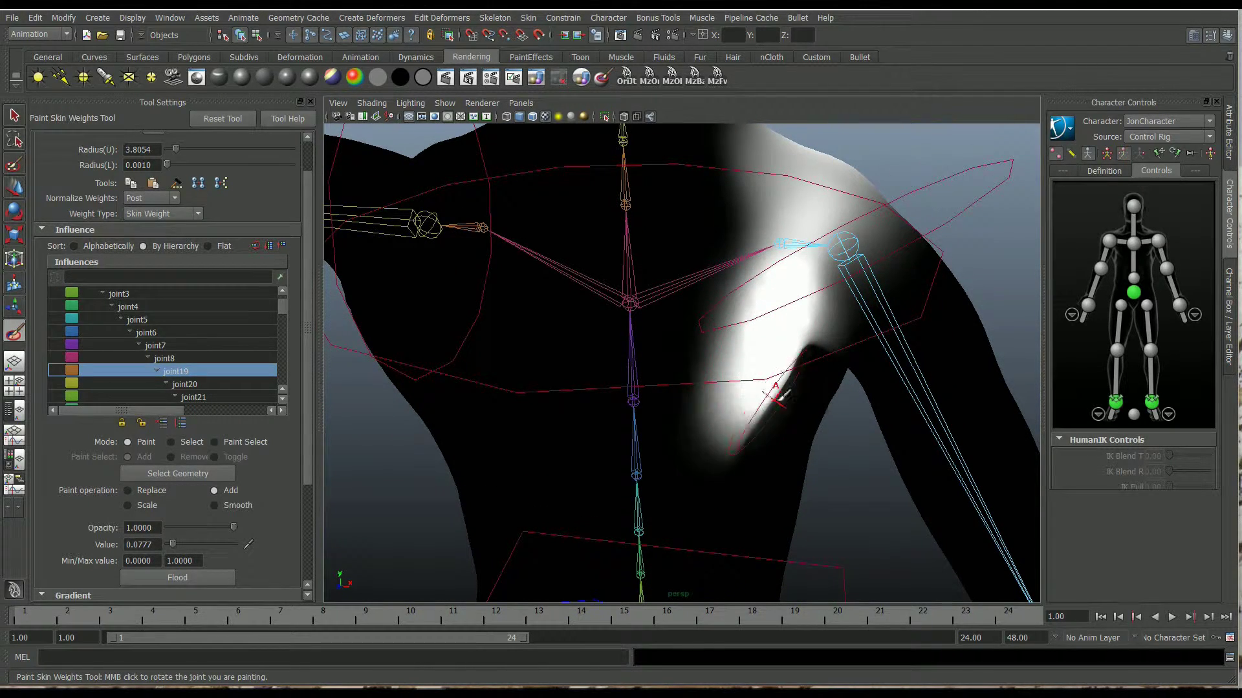
{"action": "mouse_move", "coordinate": [776, 396]}
{"action": "left_mouse_down", "text": "alt"}
{"action": "mouse_move", "coordinate": [831, 360]}
{"action": "mouse_move", "coordinate": [805, 366]}
{"action": "left_mouse_up", "text": "alt"}
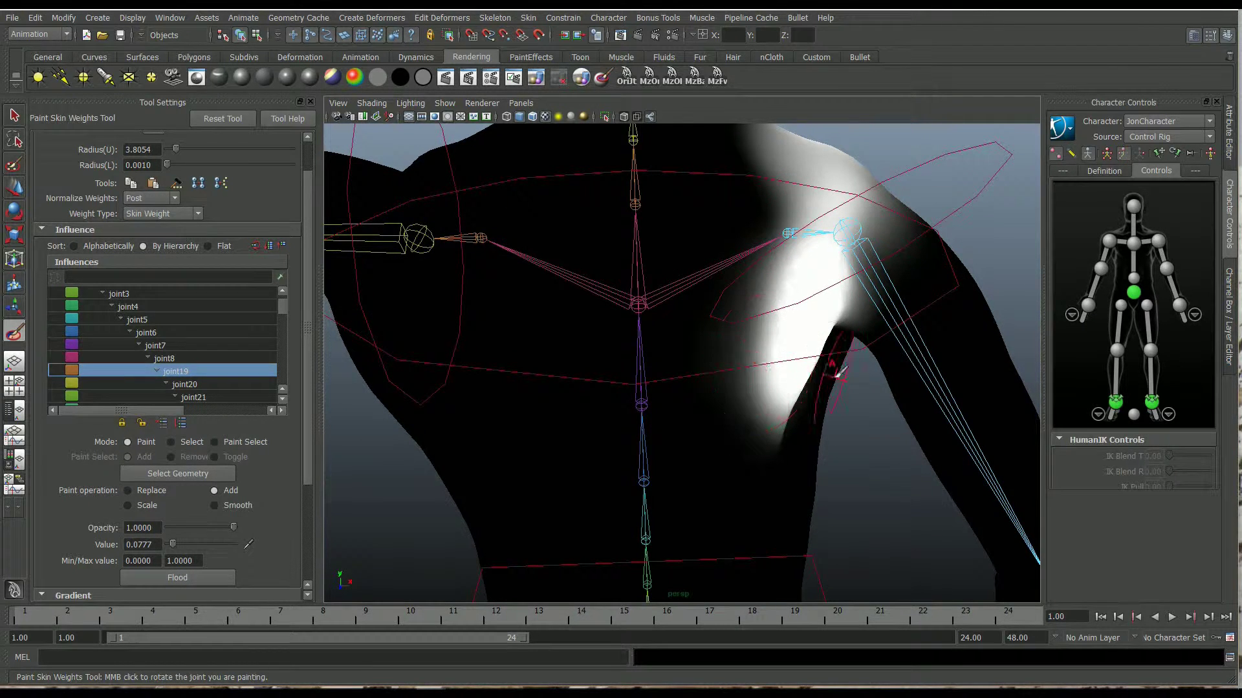
{"action": "mouse_move", "coordinate": [839, 372]}
{"action": "left_mouse_down", "text": "alt"}
{"action": "mouse_move", "coordinate": [726, 349]}
{"action": "mouse_move", "coordinate": [732, 388]}
{"action": "mouse_move", "coordinate": [745, 264]}
{"action": "mouse_move", "coordinate": [693, 308]}
{"action": "mouse_move", "coordinate": [772, 266]}
{"action": "left_mouse_up", "text": "alt"}
{"action": "mouse_move", "coordinate": [742, 310]}
{"action": "left_mouse_down", "text": "alt"}
{"action": "mouse_move", "coordinate": [832, 366]}
{"action": "mouse_move", "coordinate": [865, 369]}
{"action": "mouse_move", "coordinate": [851, 351]}
{"action": "mouse_move", "coordinate": [814, 388]}
{"action": "mouse_move", "coordinate": [824, 410]}
{"action": "mouse_move", "coordinate": [865, 299]}
{"action": "mouse_move", "coordinate": [892, 305]}
{"action": "mouse_move", "coordinate": [841, 317]}
{"action": "left_mouse_up", "text": "alt"}
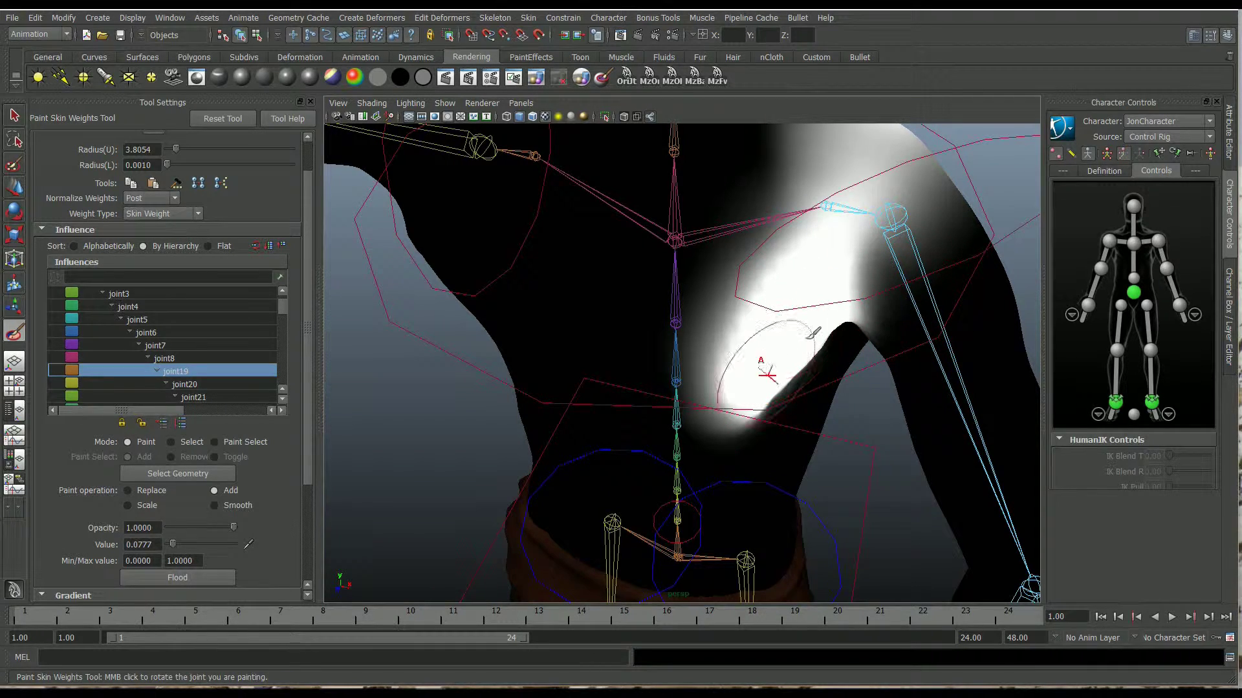
Step: Smooth the weights of joint19 and joint8 on the chest below the left armpit, and return to joint19's influence
{"action": "mouse_move", "coordinate": [835, 283]}
{"action": "left_mouse_down", "text": "alt"}
{"action": "mouse_move", "coordinate": [857, 266]}
{"action": "mouse_move", "coordinate": [837, 263]}
{"action": "mouse_move", "coordinate": [860, 280]}
{"action": "mouse_move", "coordinate": [886, 272]}
{"action": "mouse_move", "coordinate": [809, 381]}
{"action": "left_mouse_up", "text": "alt"}
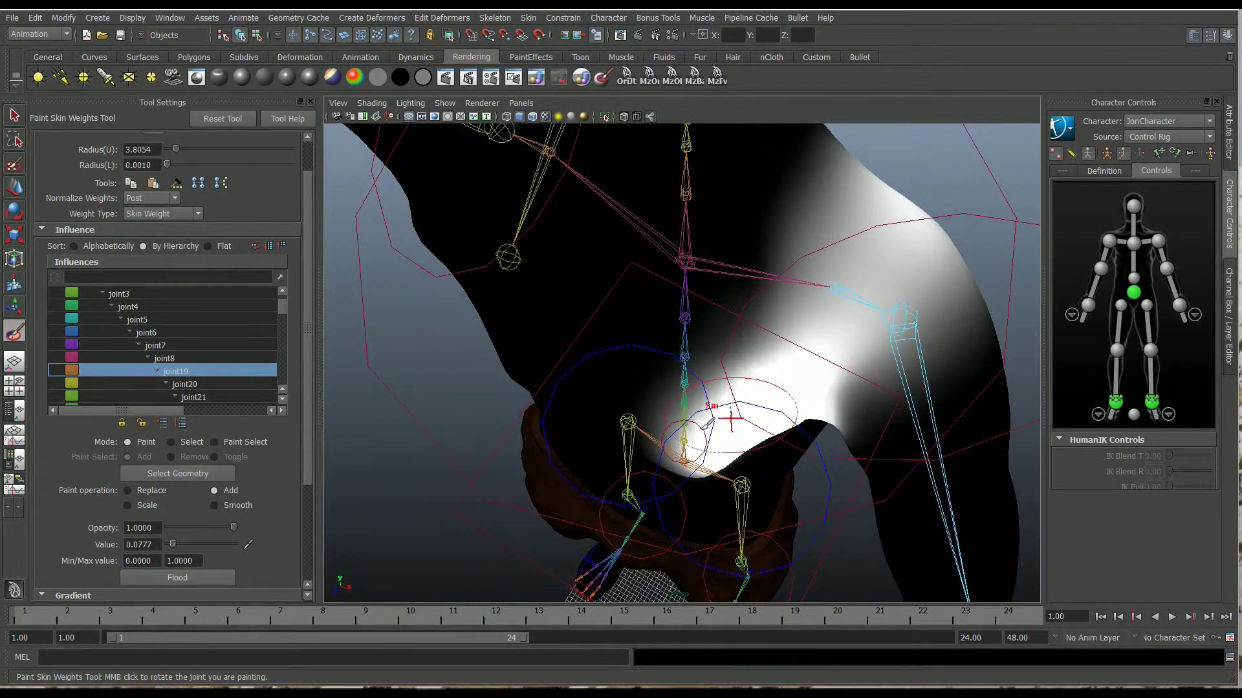
{"action": "mouse_move", "coordinate": [721, 382]}
{"action": "left_mouse_down", "text": "alt"}
{"action": "mouse_move", "coordinate": [675, 315]}
{"action": "mouse_move", "coordinate": [620, 319]}
{"action": "mouse_move", "coordinate": [670, 332]}
{"action": "mouse_move", "coordinate": [805, 319]}
{"action": "left_mouse_up", "text": "alt"}
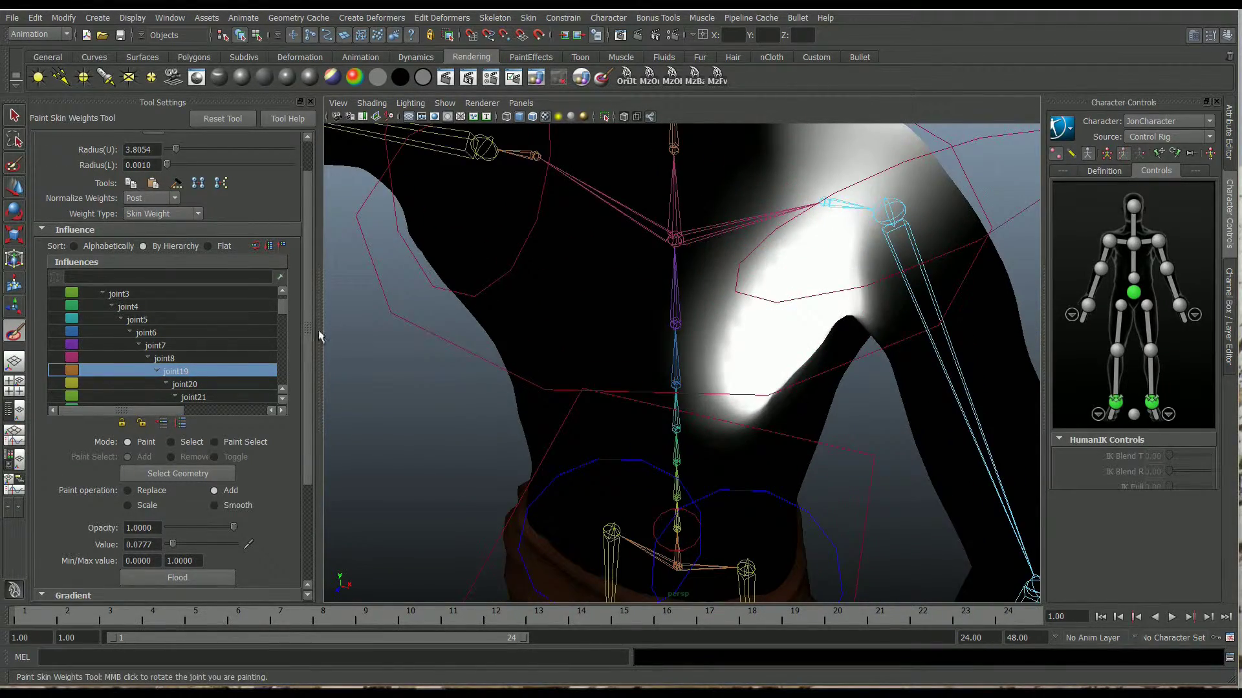
{"action": "left_click", "coordinate": [194, 358]}
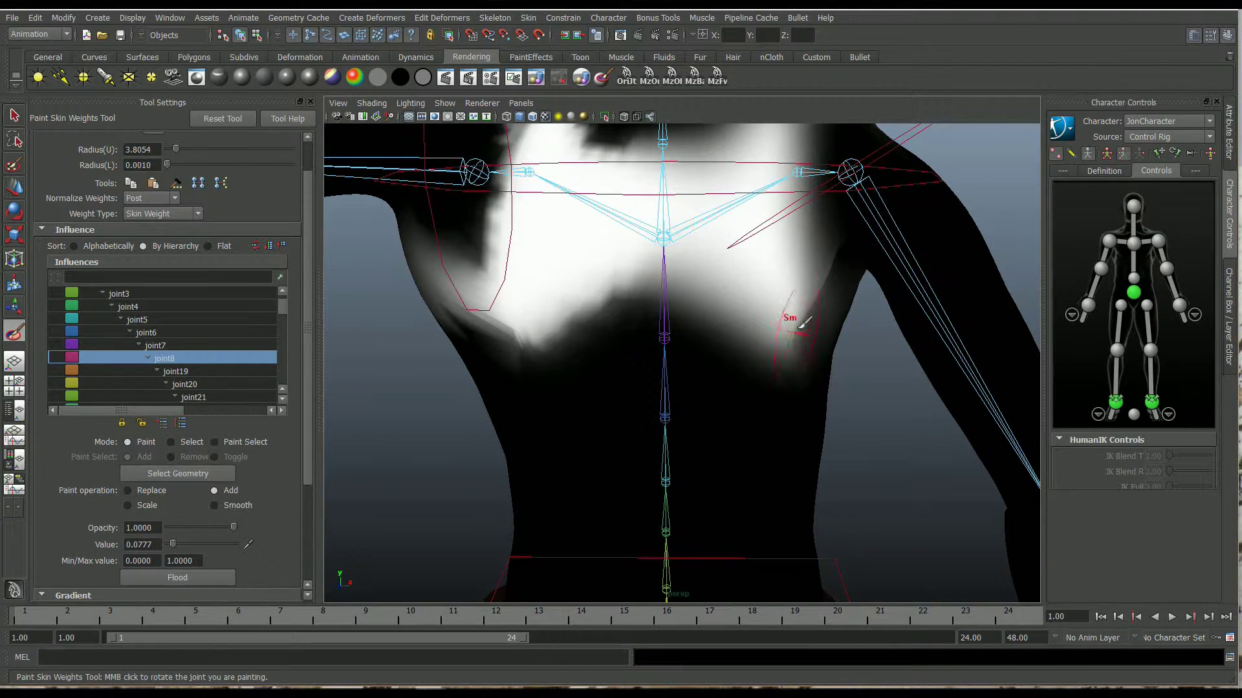
{"action": "scroll", "coordinate": [815, 272], "scroll_direction": "down", "scroll_amount": 2}
{"action": "middle_click_drag", "start_coordinate": [815, 275], "coordinate": [779, 330], "text": "alt"}
{"action": "left_click_drag", "start_coordinate": [779, 330], "coordinate": [732, 360], "text": "alt"}
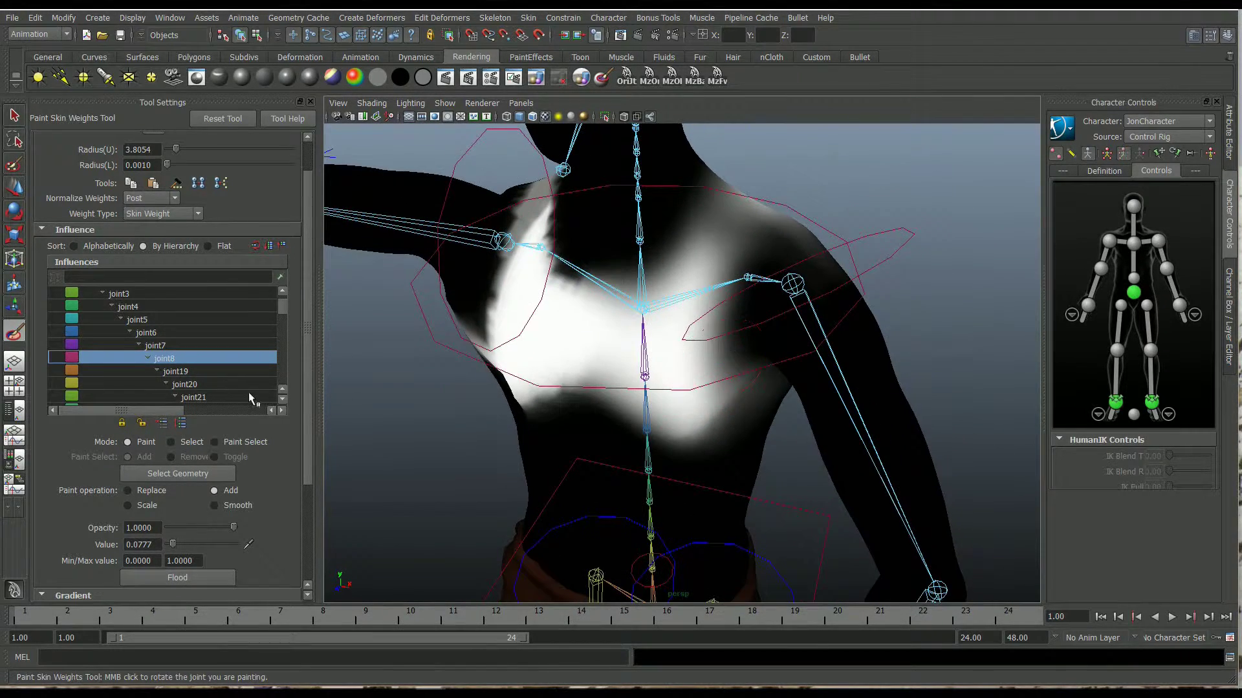
{"action": "left_click", "coordinate": [186, 372]}
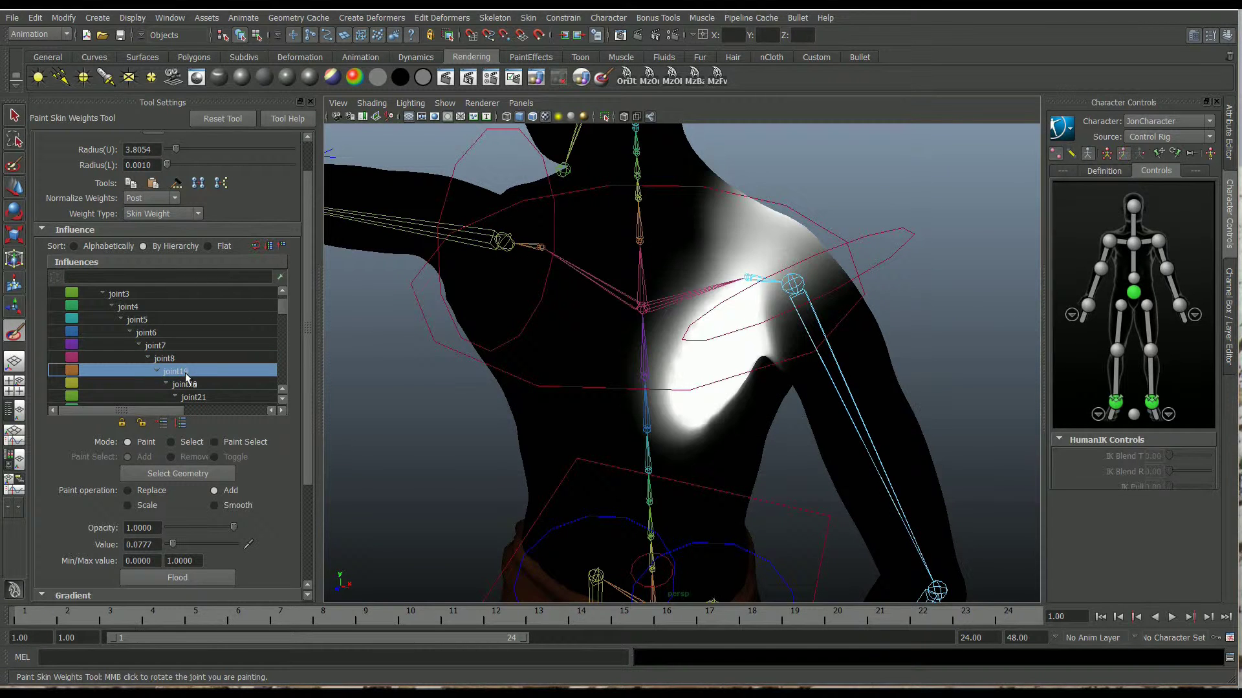
{"action": "left_click_drag", "start_coordinate": [837, 395], "coordinate": [715, 357], "text": "alt"}
Step: Lower the left hand control until the arm hangs beside the body, and check joint20's skin weights in that pose
{"action": "left_click", "coordinate": [1181, 307]}
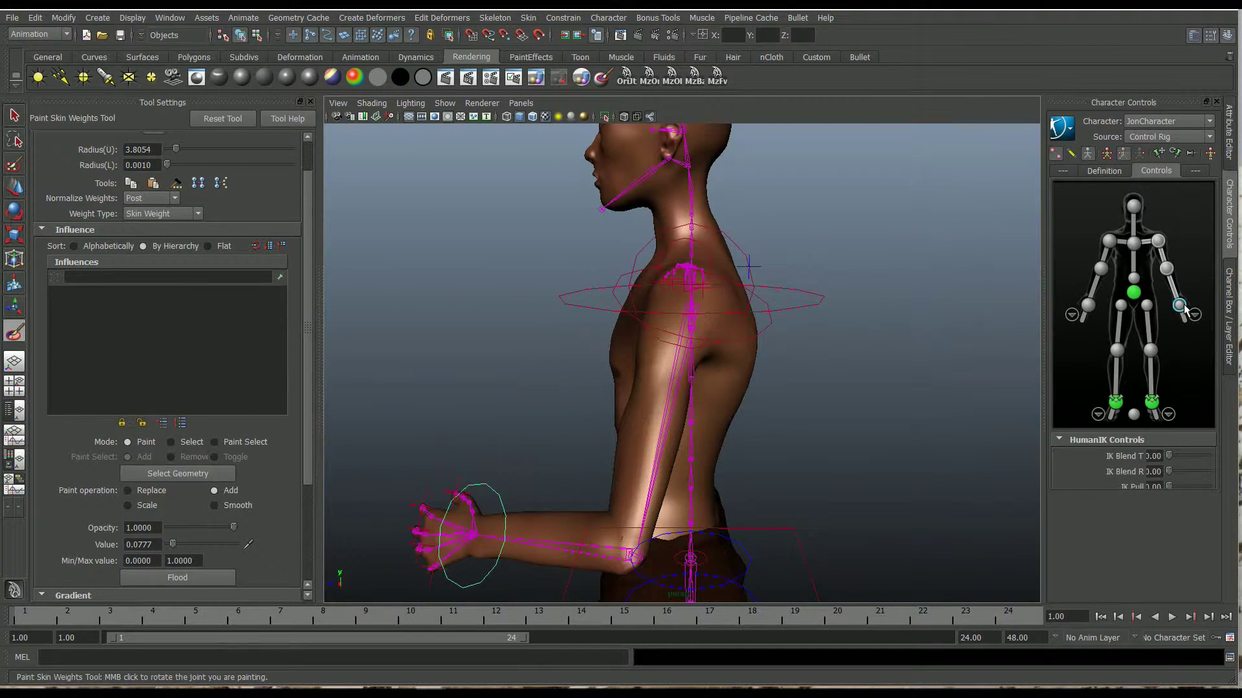
{"action": "scroll", "coordinate": [877, 392], "scroll_direction": "down", "scroll_amount": 4}
{"action": "key", "text": "q"}
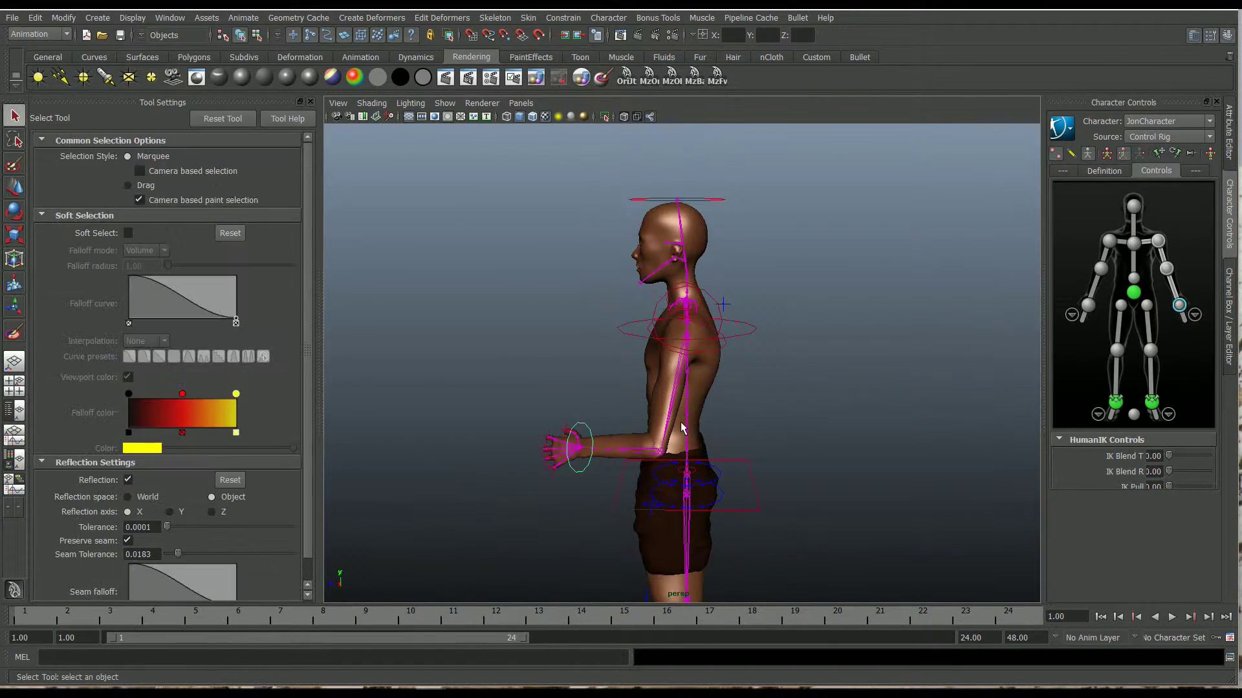
{"action": "key", "text": "w"}
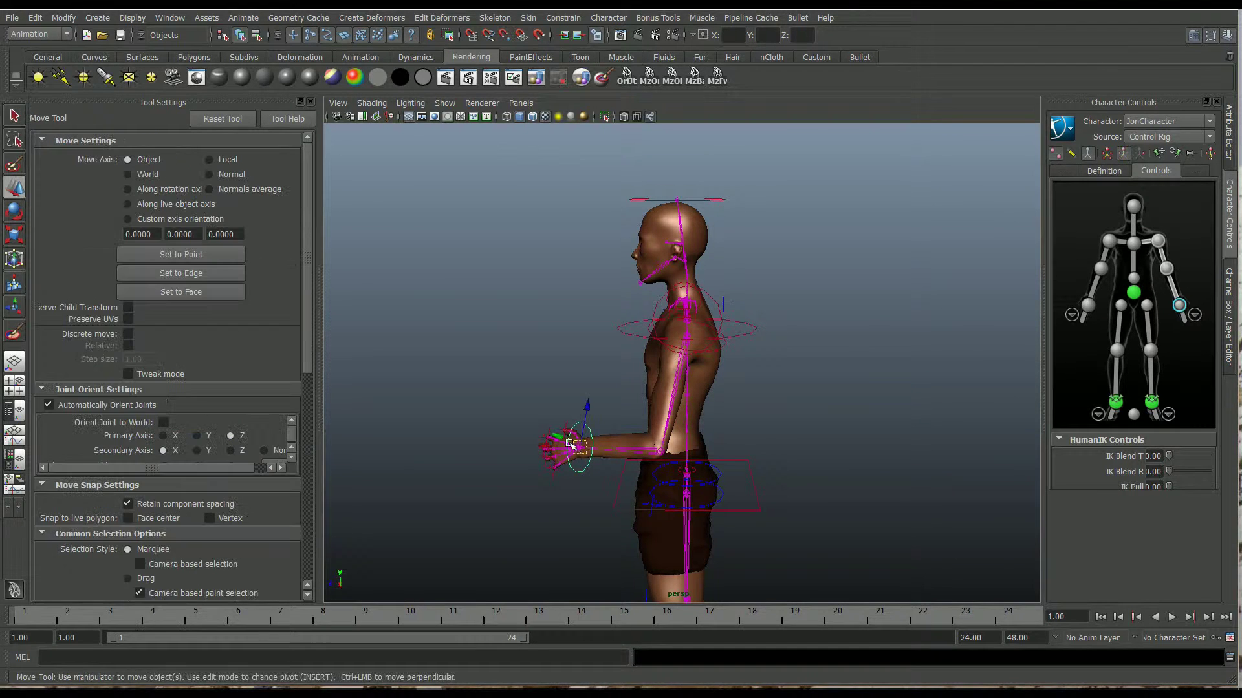
{"action": "left_click_drag", "start_coordinate": [581, 451], "coordinate": [719, 573]}
{"action": "scroll", "coordinate": [775, 467], "scroll_direction": "up", "scroll_amount": 4}
{"action": "left_click_drag", "start_coordinate": [868, 544], "coordinate": [788, 472], "text": "alt"}
{"action": "mouse_move", "coordinate": [676, 426]}
{"action": "left_mouse_down", "text": "alt"}
{"action": "mouse_move", "coordinate": [472, 394]}
{"action": "mouse_move", "coordinate": [433, 410]}
{"action": "mouse_move", "coordinate": [707, 445]}
{"action": "mouse_move", "coordinate": [795, 421]}
{"action": "mouse_move", "coordinate": [673, 433]}
{"action": "mouse_move", "coordinate": [752, 425]}
{"action": "mouse_move", "coordinate": [728, 429]}
{"action": "left_mouse_up", "text": "alt"}
{"action": "key", "text": "y"}
{"action": "left_click", "coordinate": [185, 358]}
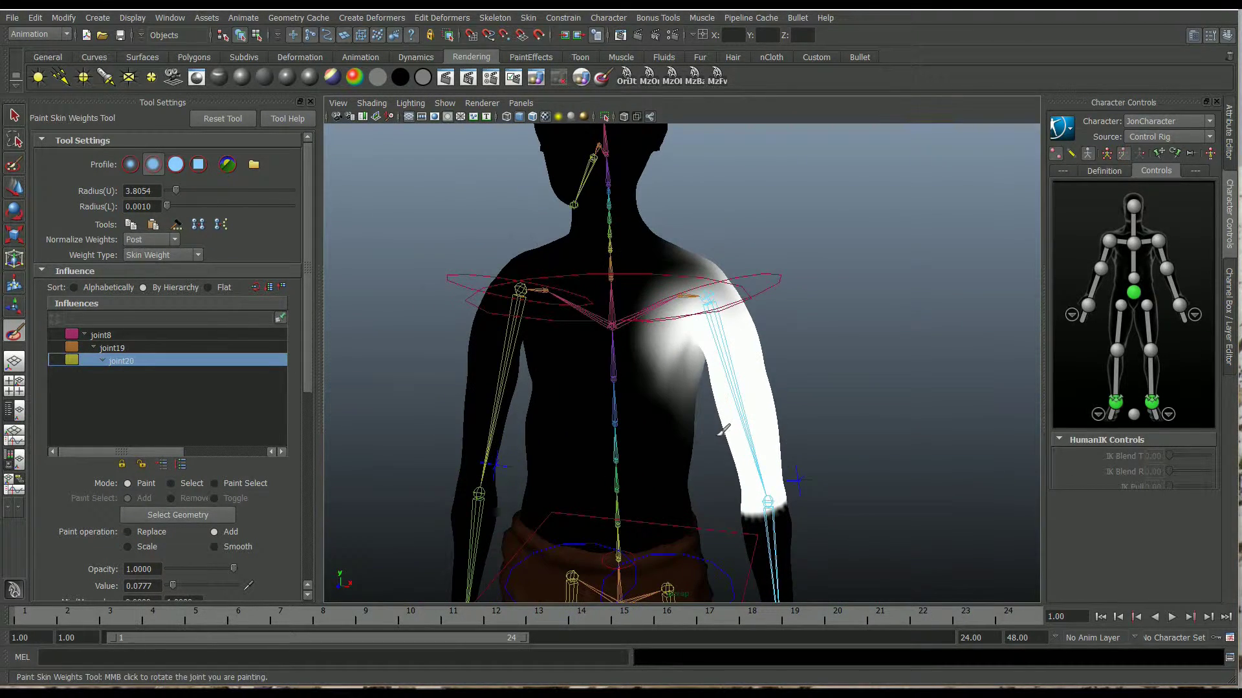
Step: Reset the left and right hand controls so both arms return to the T-pose
{"action": "left_click", "coordinate": [1178, 304]}
{"action": "left_click", "coordinate": [1210, 155]}
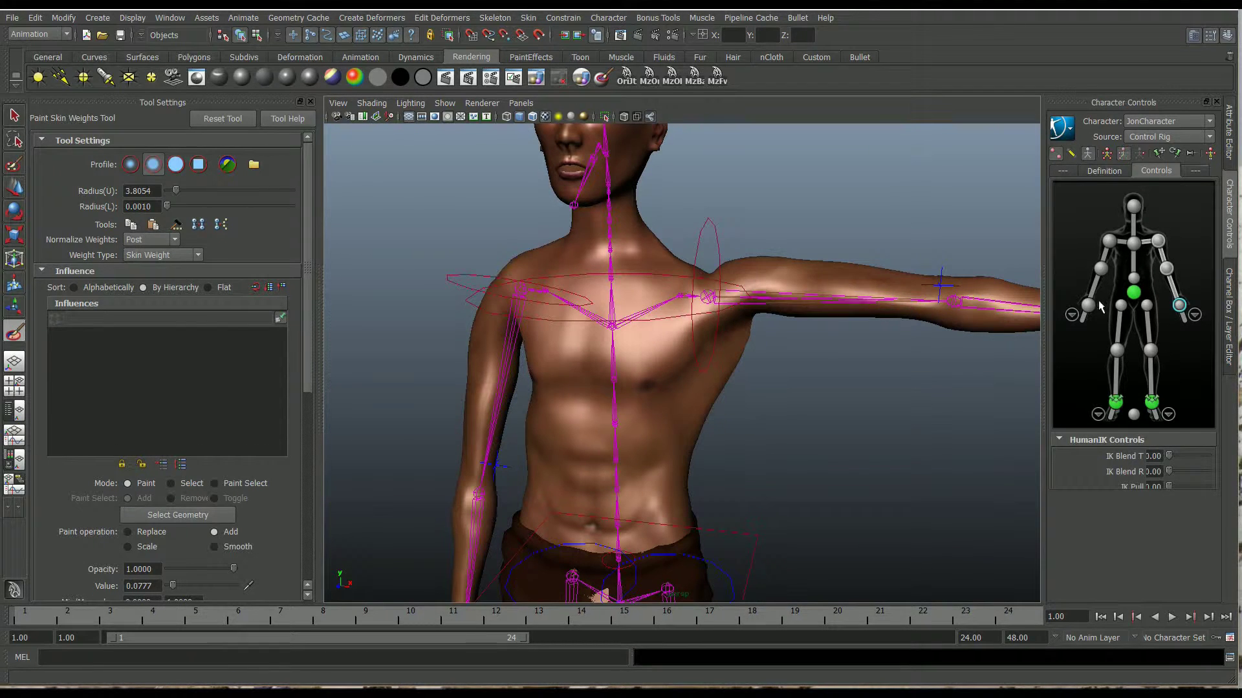
{"action": "left_click", "coordinate": [1088, 306]}
{"action": "left_click", "coordinate": [1210, 155]}
{"action": "scroll", "coordinate": [861, 332], "scroll_direction": "down", "scroll_amount": 2}
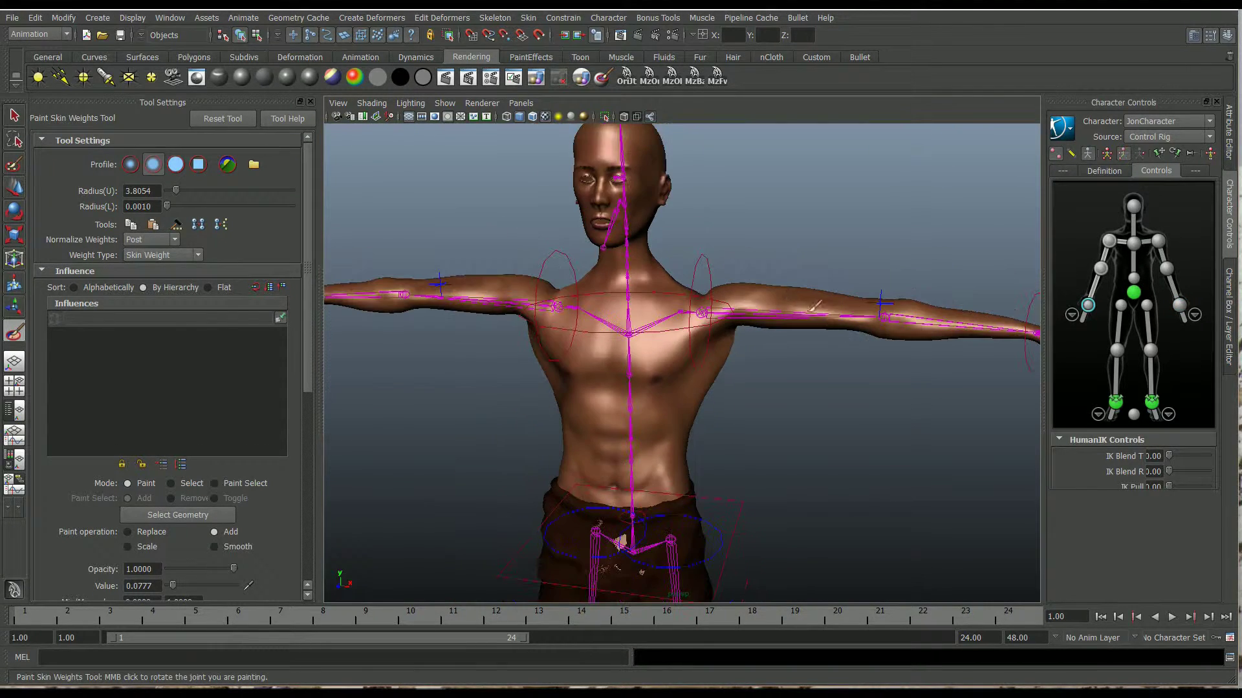
Step: Select the body mesh and apply Mirror Skin Weights to it
{"action": "left_click", "coordinate": [14, 114]}
{"action": "left_click", "coordinate": [785, 293]}
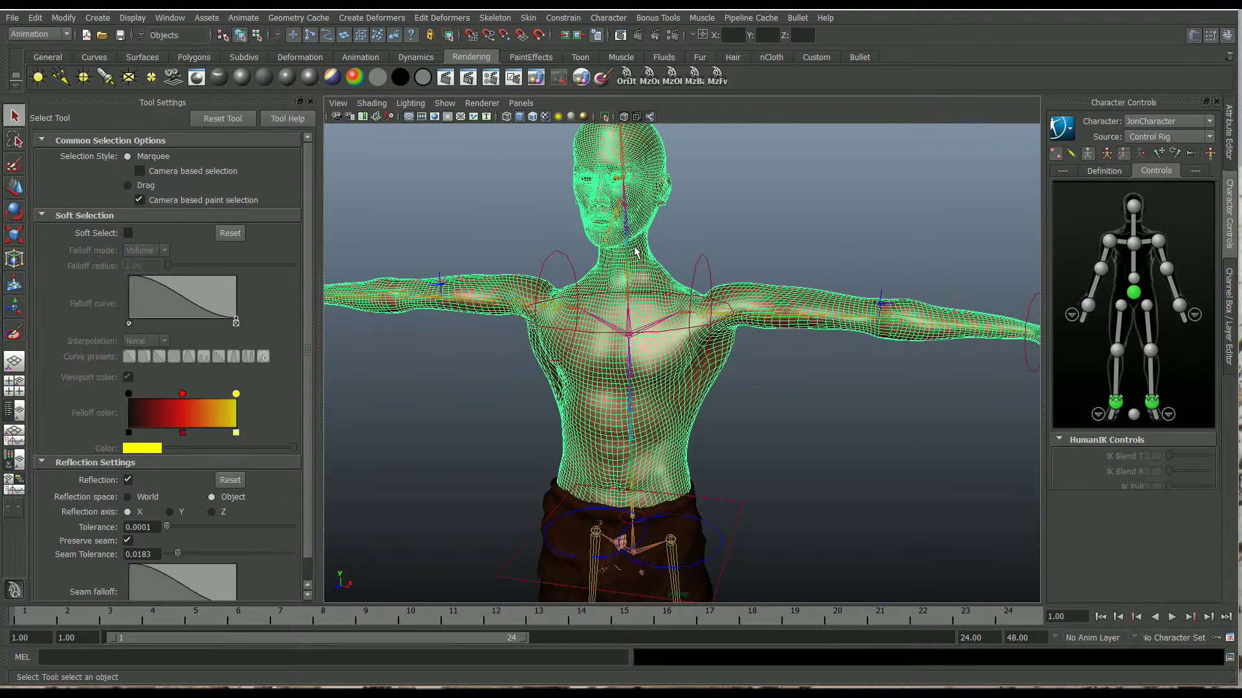
{"action": "left_click", "coordinate": [495, 18]}
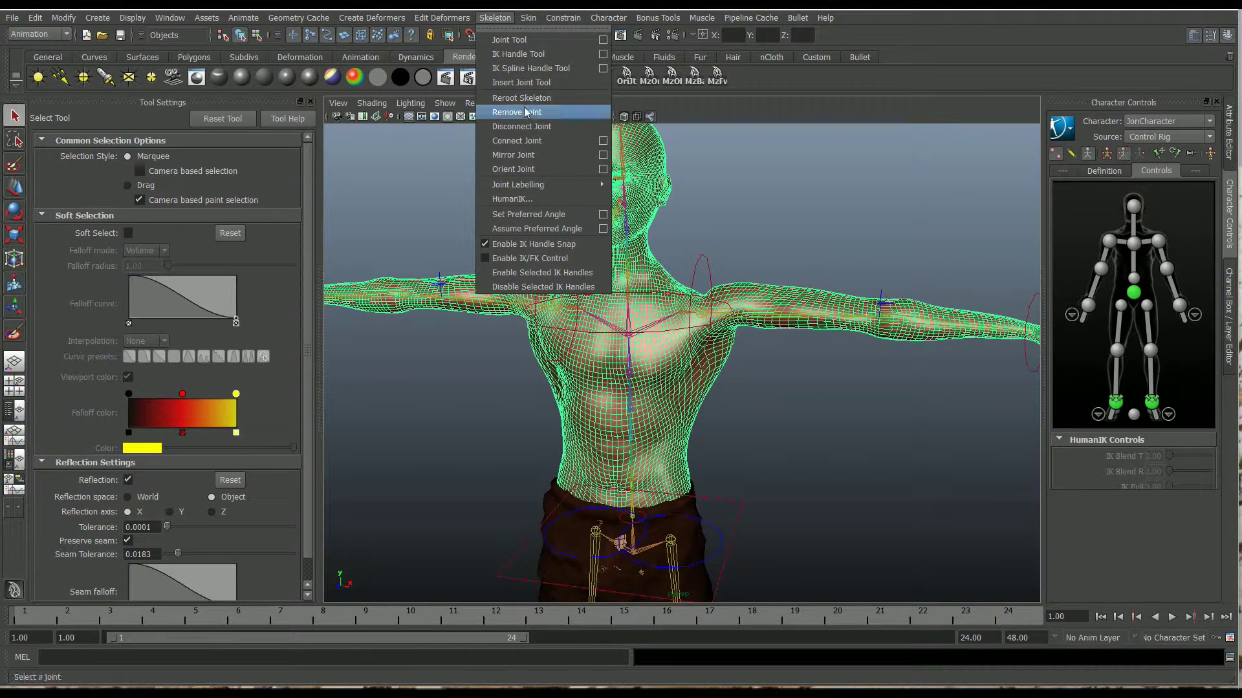
{"action": "mouse_move", "coordinate": [527, 188]}
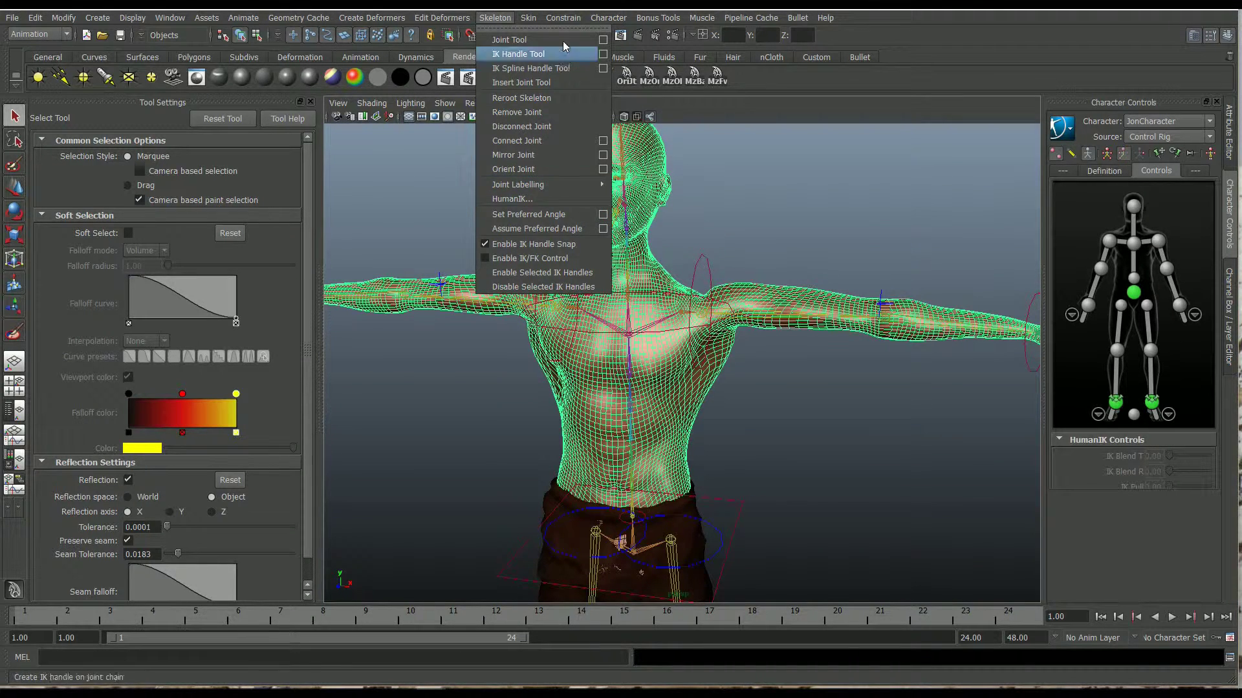
{"action": "left_click", "coordinate": [529, 18]}
{"action": "mouse_move", "coordinate": [551, 86]}
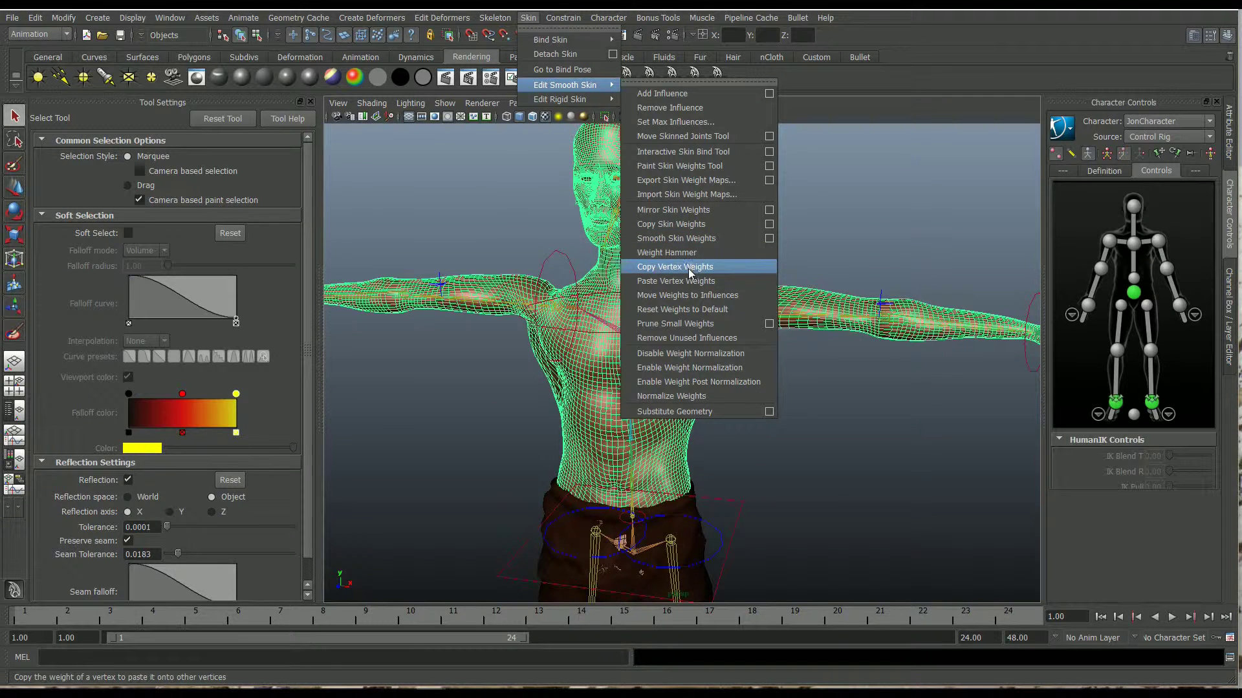
{"action": "left_click", "coordinate": [709, 213]}
Step: Examine the body mesh around the shoulders, neck, jaw and mouth from several angles
{"action": "scroll", "coordinate": [702, 294], "scroll_direction": "up", "scroll_amount": 3}
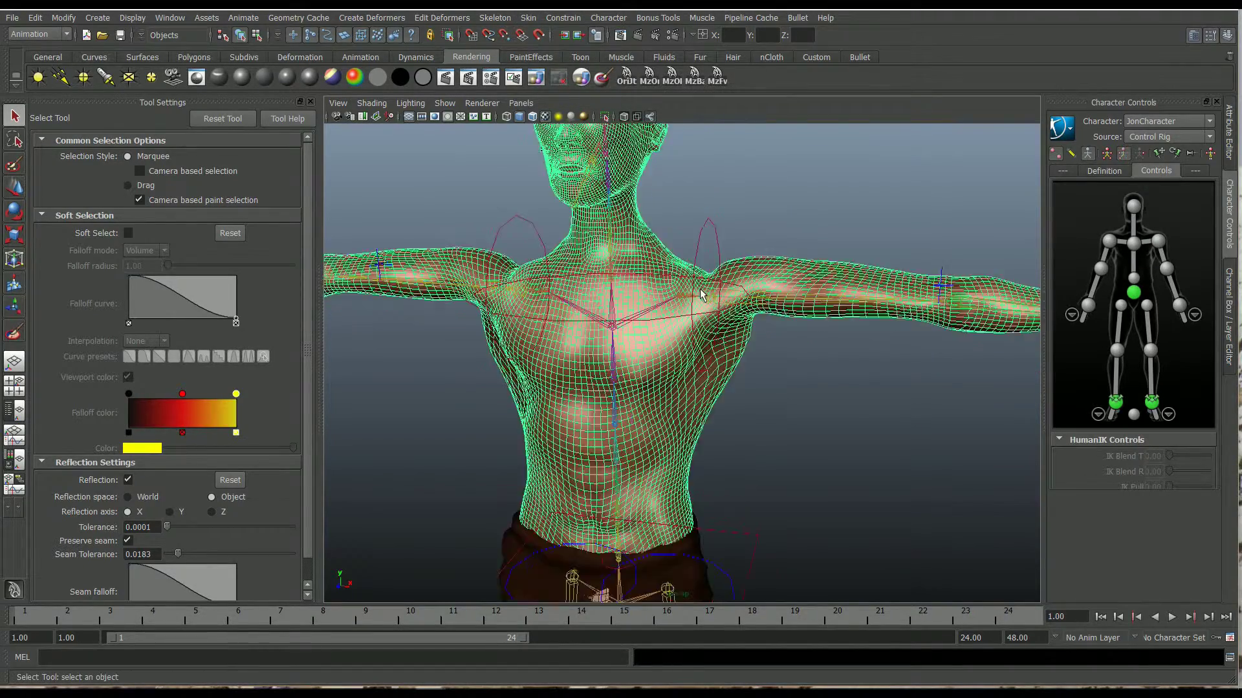
{"action": "left_click_drag", "start_coordinate": [700, 294], "coordinate": [737, 286], "text": "alt"}
{"action": "middle_click_drag", "start_coordinate": [737, 289], "coordinate": [647, 328], "text": "alt"}
{"action": "left_click_drag", "start_coordinate": [647, 329], "coordinate": [630, 297], "text": "alt"}
{"action": "middle_click_drag", "start_coordinate": [629, 297], "coordinate": [726, 368], "text": "alt"}
{"action": "scroll", "coordinate": [727, 369], "scroll_direction": "up", "scroll_amount": 3}
{"action": "left_click_drag", "start_coordinate": [727, 368], "coordinate": [649, 343], "text": "alt"}
{"action": "middle_click_drag", "start_coordinate": [648, 344], "coordinate": [756, 369], "text": "alt"}
{"action": "left_click_drag", "start_coordinate": [756, 368], "coordinate": [679, 342], "text": "alt"}
{"action": "middle_click_drag", "start_coordinate": [585, 315], "coordinate": [576, 307], "text": "alt"}
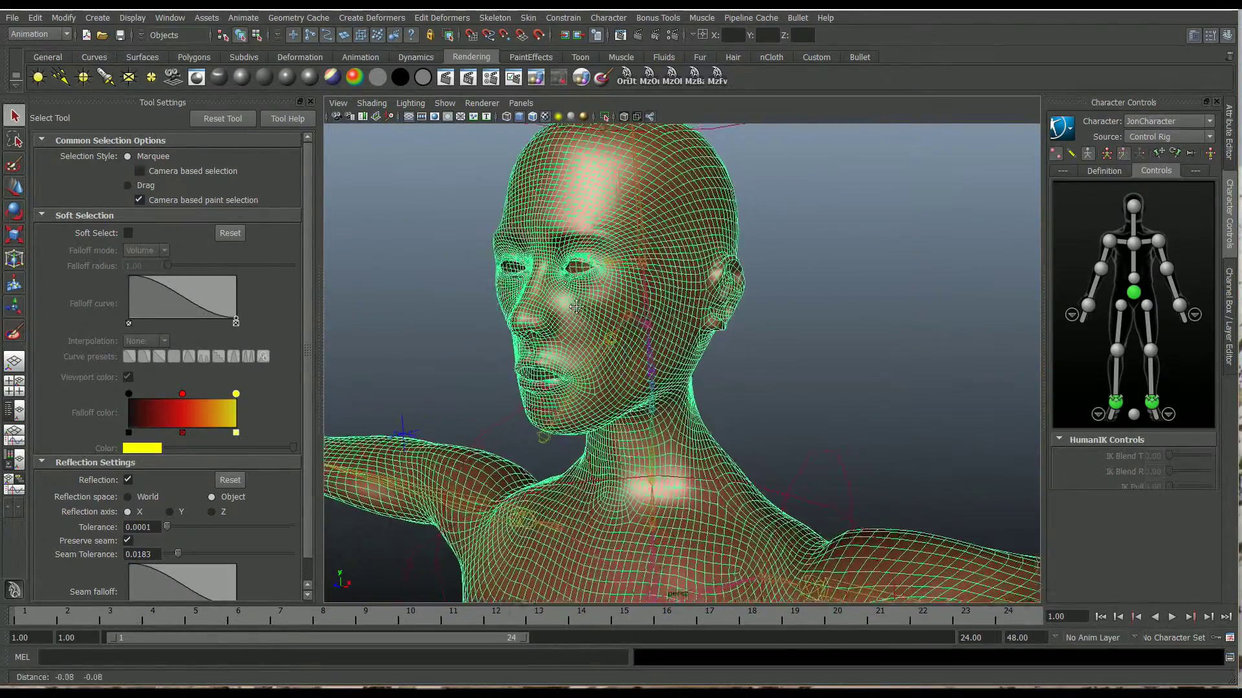
{"action": "left_click_drag", "start_coordinate": [575, 306], "coordinate": [617, 298], "text": "alt"}
{"action": "scroll", "coordinate": [703, 319], "scroll_direction": "up", "scroll_amount": 3}
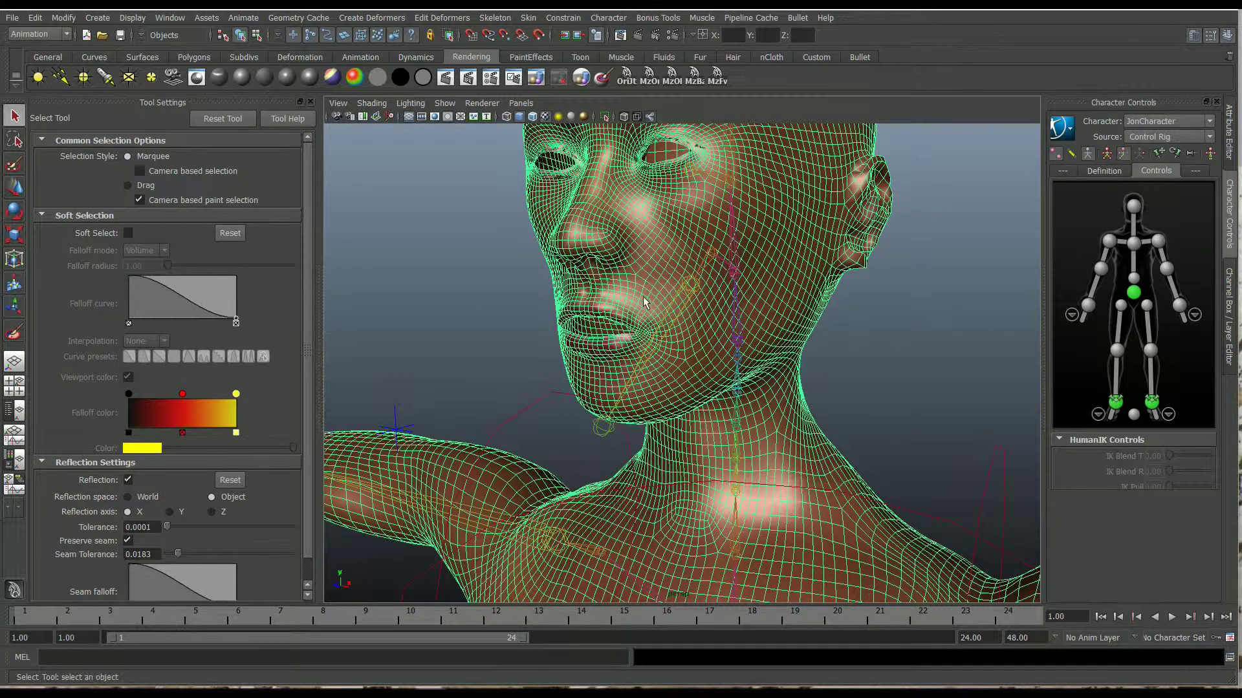
Step: Reopen Paint Skin Weights on the body mesh and restore the full list of influences
{"action": "left_click", "coordinate": [687, 289]}
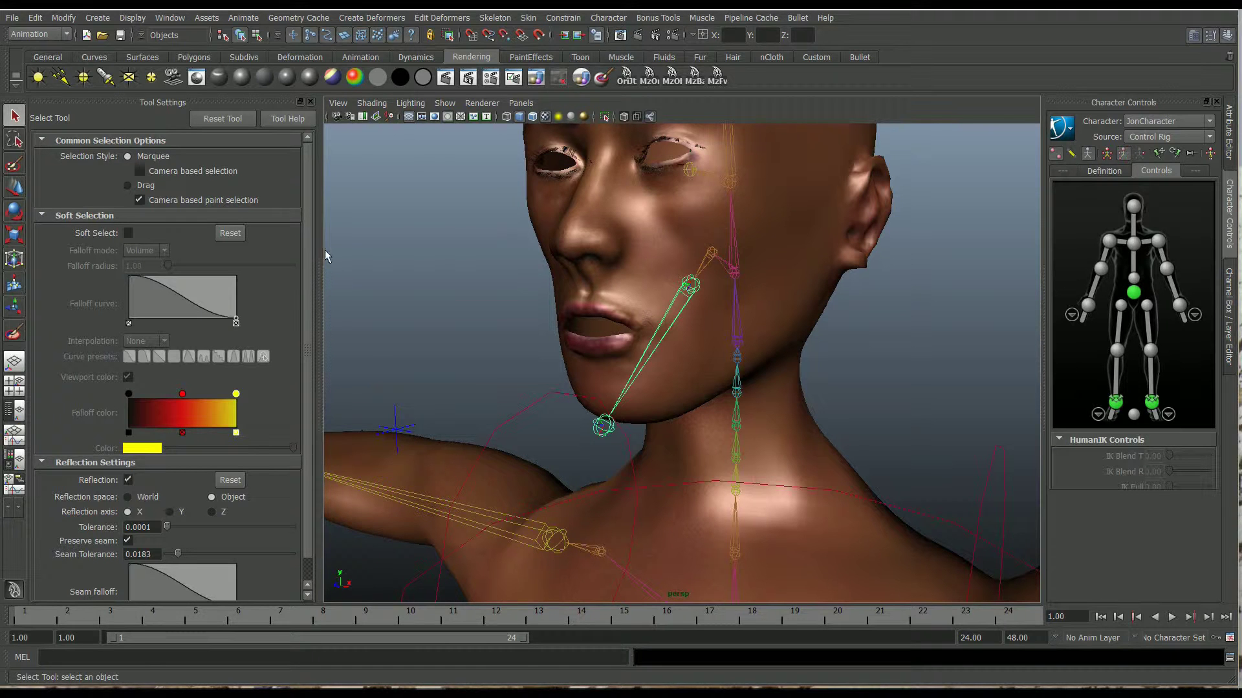
{"action": "left_click", "coordinate": [785, 225]}
{"action": "left_click", "coordinate": [17, 337]}
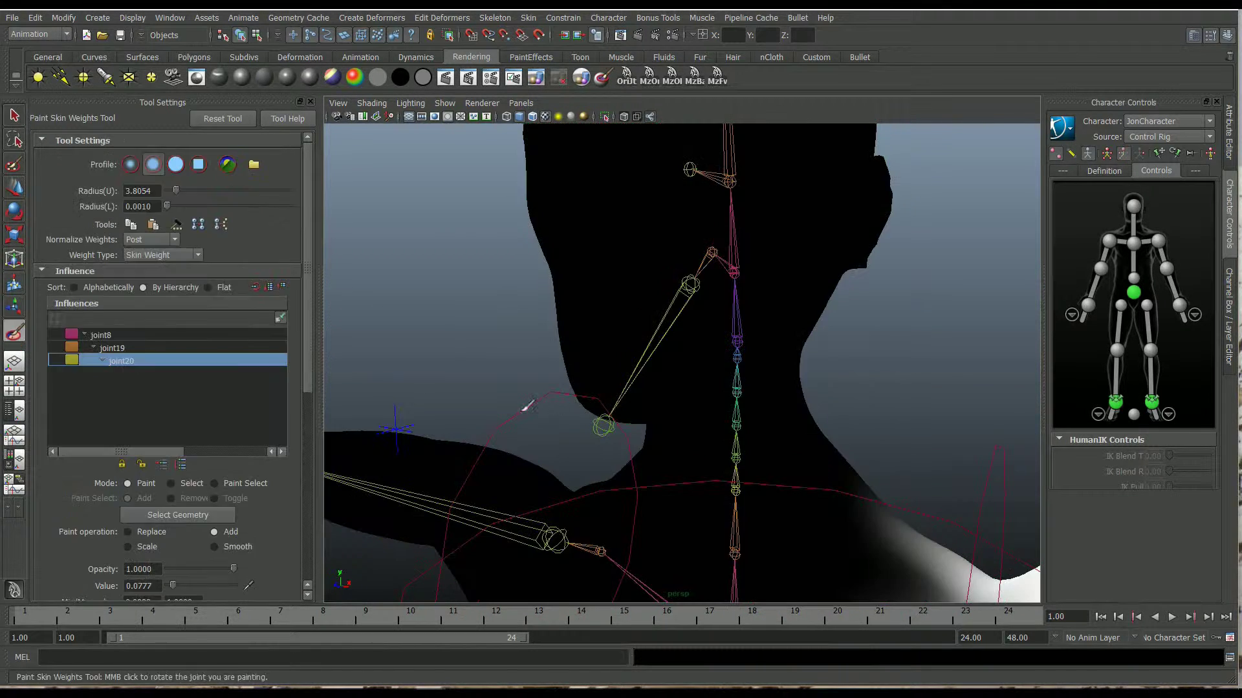
{"action": "left_click_drag", "start_coordinate": [573, 409], "coordinate": [621, 411], "text": "alt"}
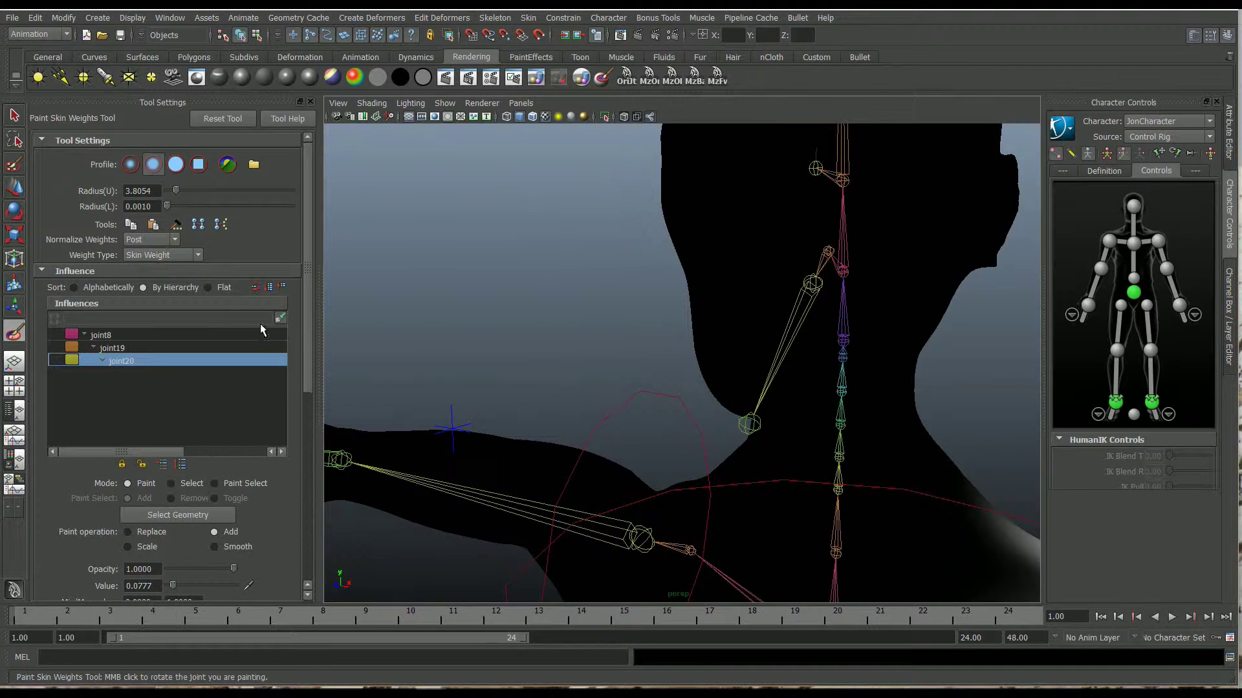
{"action": "left_click", "coordinate": [280, 318]}
Step: Find the jonJawHing influence under joint60 and select it to display its weights on the face
{"action": "scroll", "coordinate": [230, 380], "scroll_direction": "down", "scroll_amount": 2}
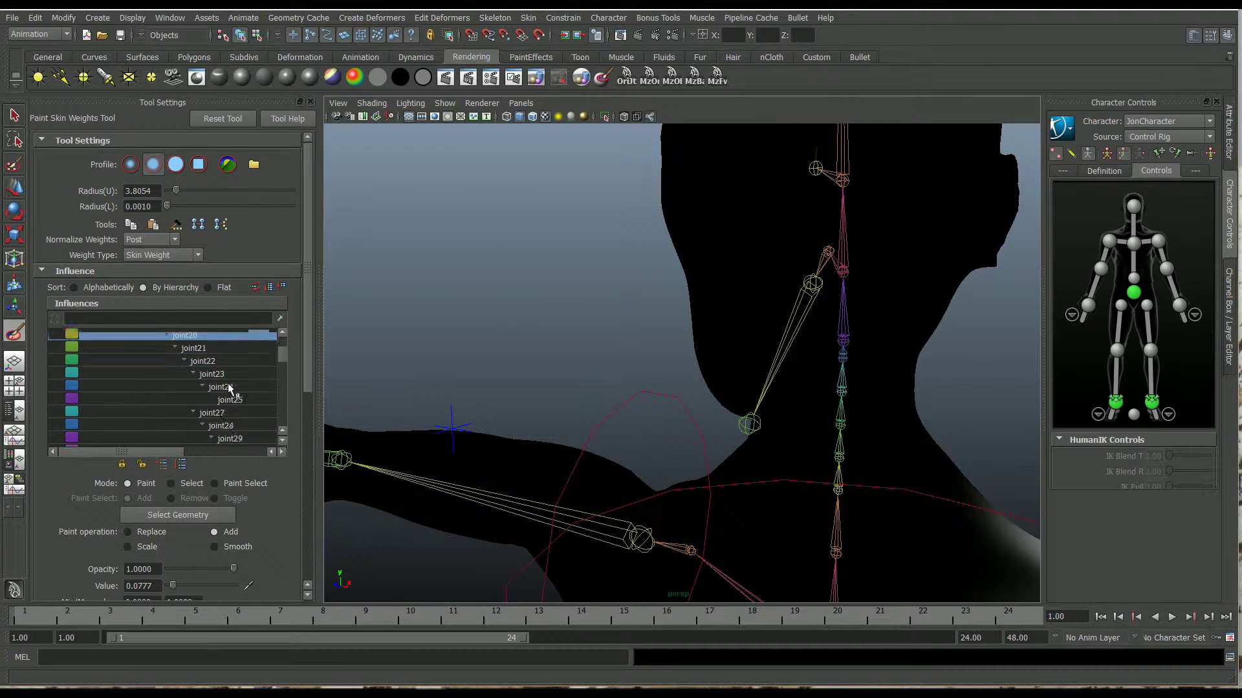
{"action": "scroll", "coordinate": [228, 387], "scroll_direction": "down", "scroll_amount": 10}
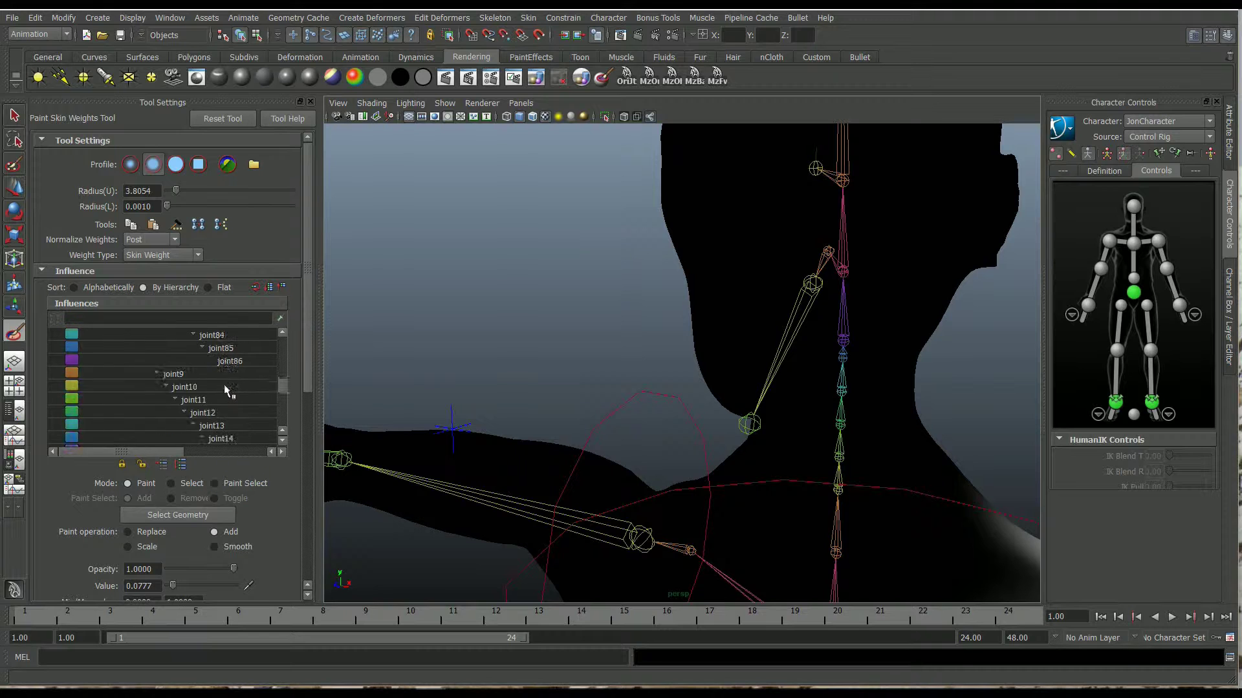
{"action": "scroll", "coordinate": [226, 388], "scroll_direction": "down", "scroll_amount": 3}
{"action": "left_click_drag", "start_coordinate": [120, 455], "coordinate": [143, 456]}
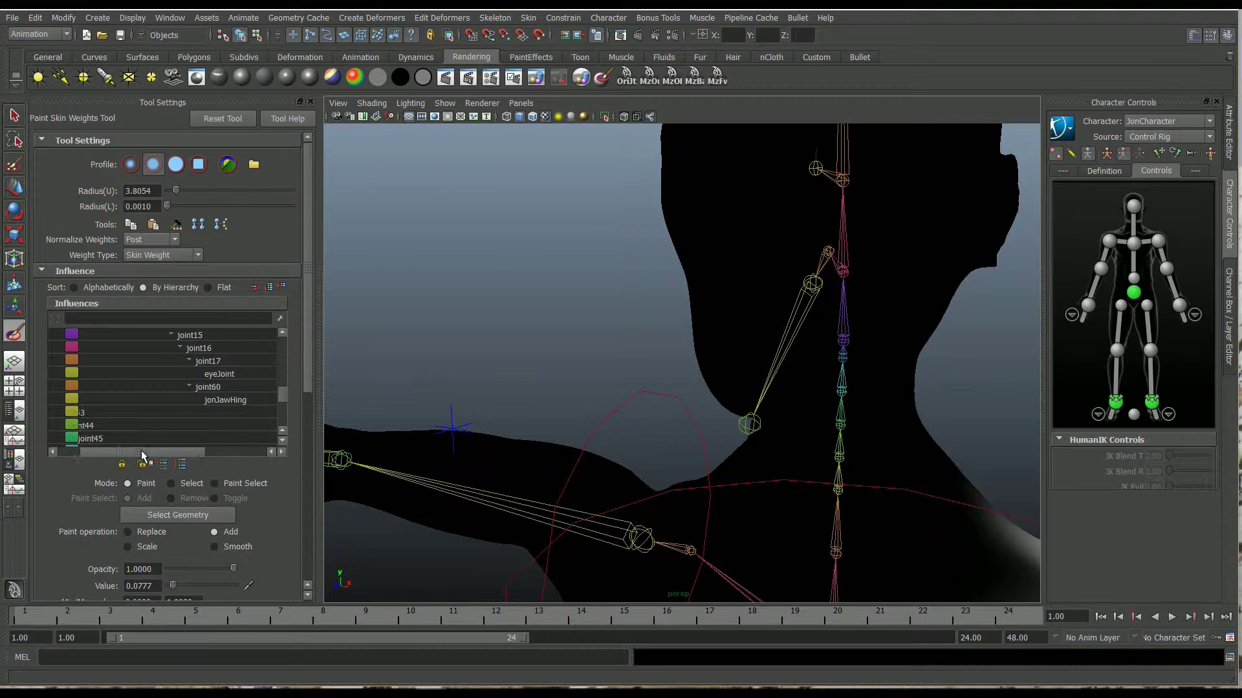
{"action": "scroll", "coordinate": [213, 409], "scroll_direction": "up", "scroll_amount": 1}
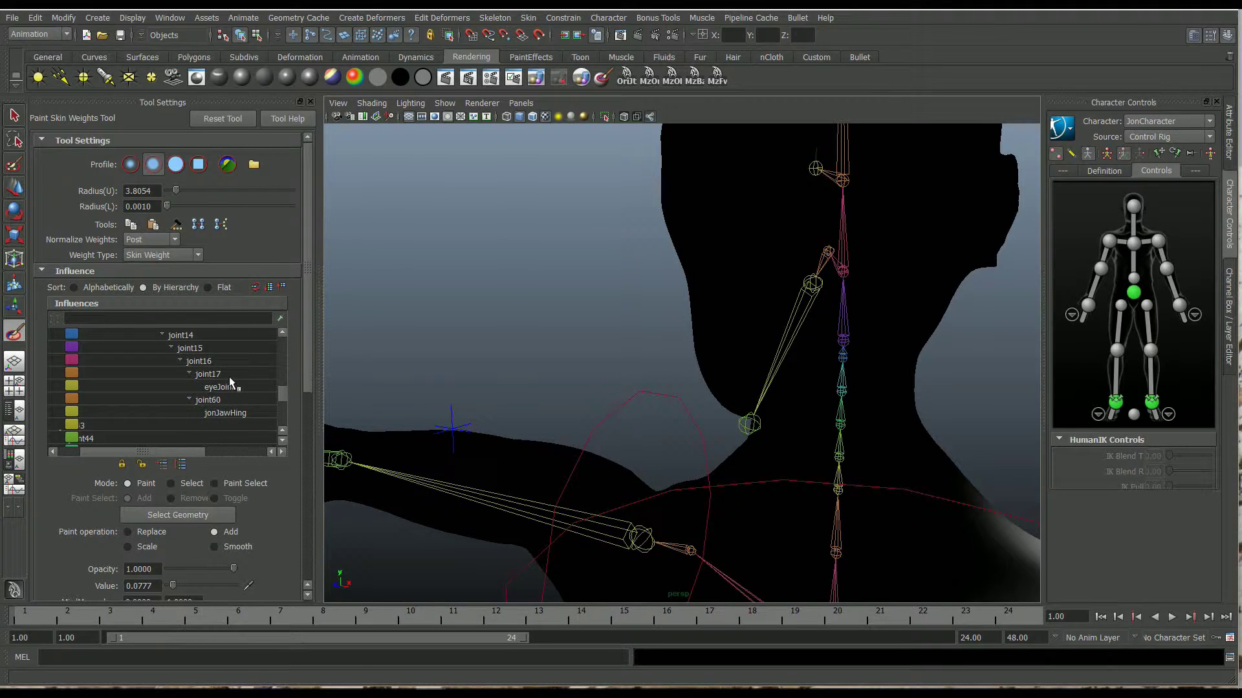
{"action": "scroll", "coordinate": [229, 381], "scroll_direction": "down", "scroll_amount": 1}
{"action": "left_click", "coordinate": [225, 400]}
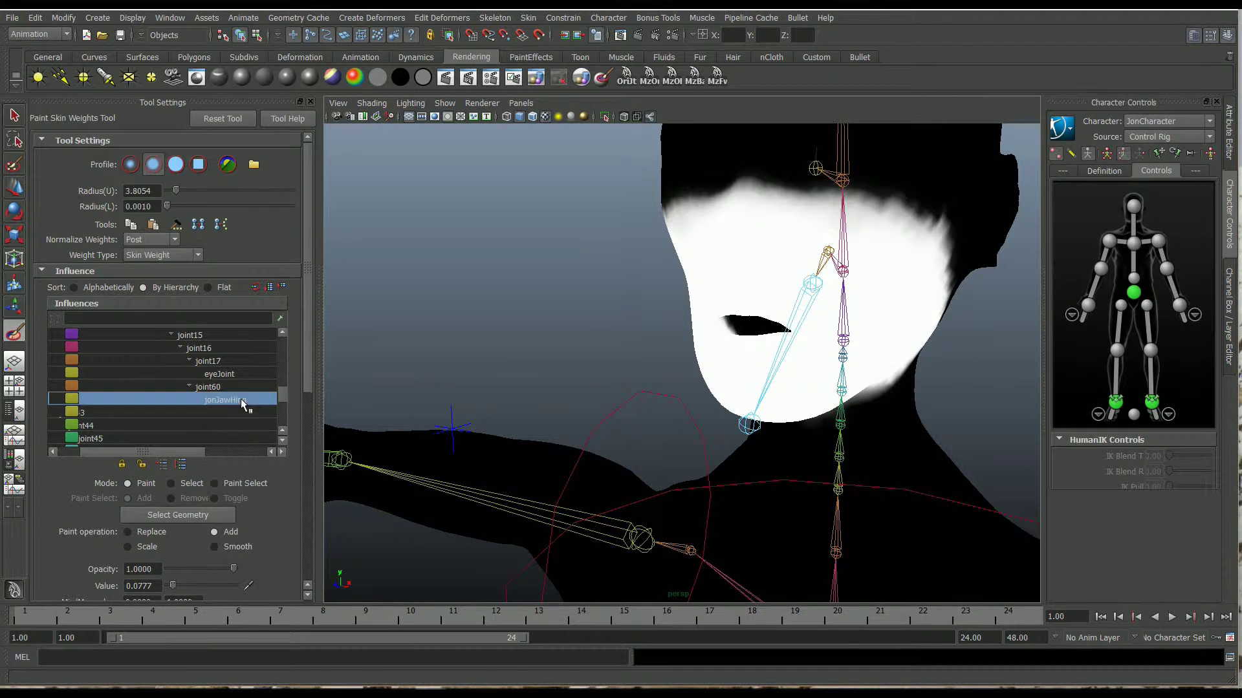
Step: Examine how the jaw joint's weights spread over the face, mouth and neck from the front and side
{"action": "scroll", "coordinate": [697, 442], "scroll_direction": "down", "scroll_amount": 3}
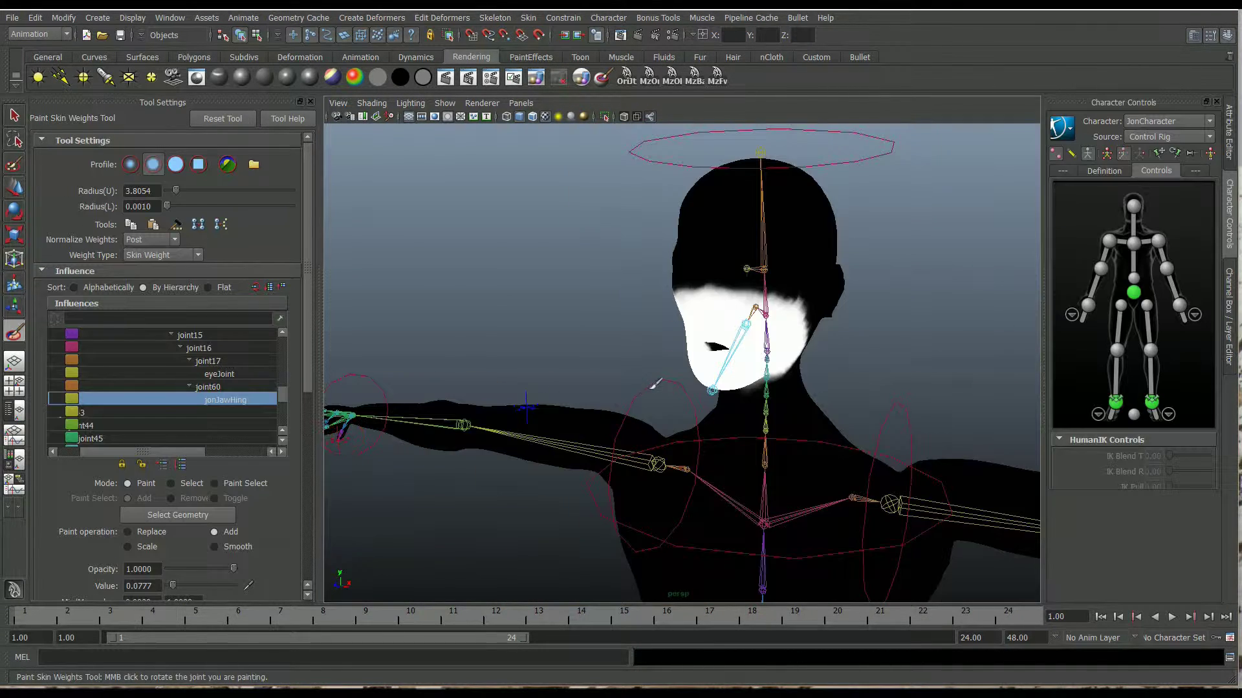
{"action": "scroll", "coordinate": [657, 382], "scroll_direction": "up", "scroll_amount": 5}
{"action": "middle_click", "coordinate": [831, 471]}
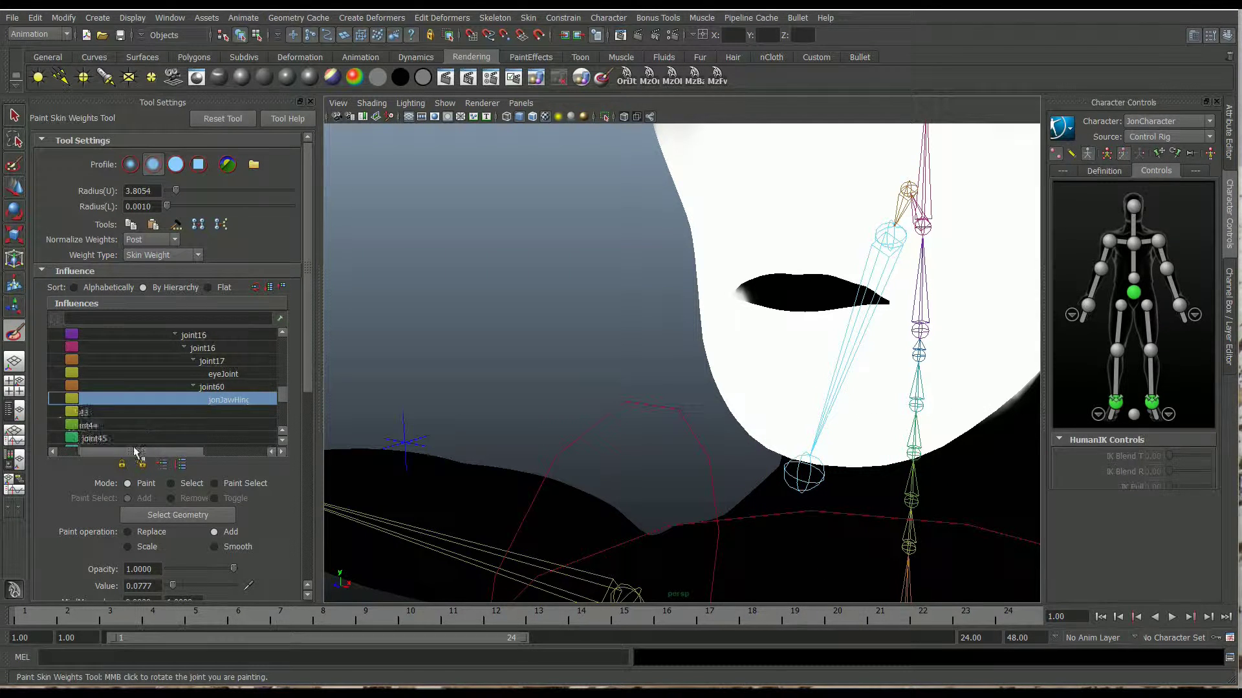
{"action": "mouse_move", "coordinate": [145, 452]}
{"action": "left_mouse_down"}
{"action": "mouse_move", "coordinate": [104, 446]}
{"action": "mouse_move", "coordinate": [168, 453]}
{"action": "left_mouse_up"}
{"action": "scroll", "coordinate": [581, 420], "scroll_direction": "down", "scroll_amount": 5}
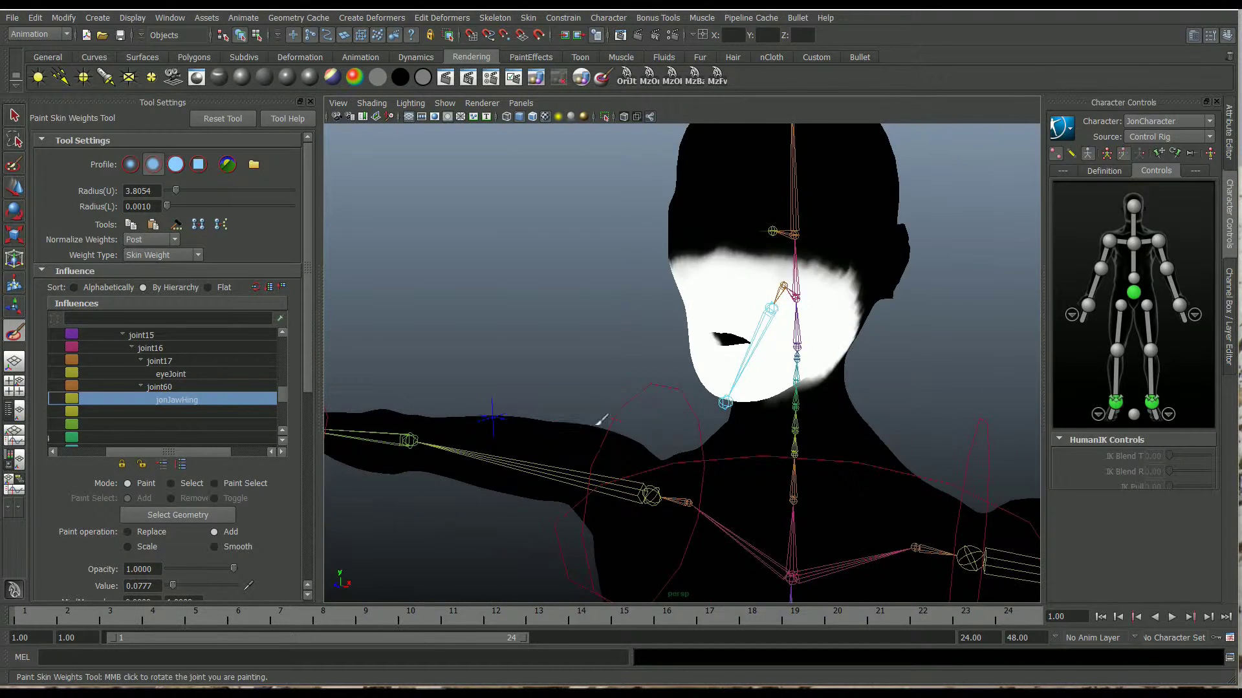
{"action": "left_click_drag", "start_coordinate": [601, 422], "coordinate": [556, 420], "text": "alt"}
{"action": "middle_click_drag", "start_coordinate": [528, 417], "coordinate": [624, 437], "text": "alt"}
{"action": "scroll", "coordinate": [614, 437], "scroll_direction": "up", "scroll_amount": 3}
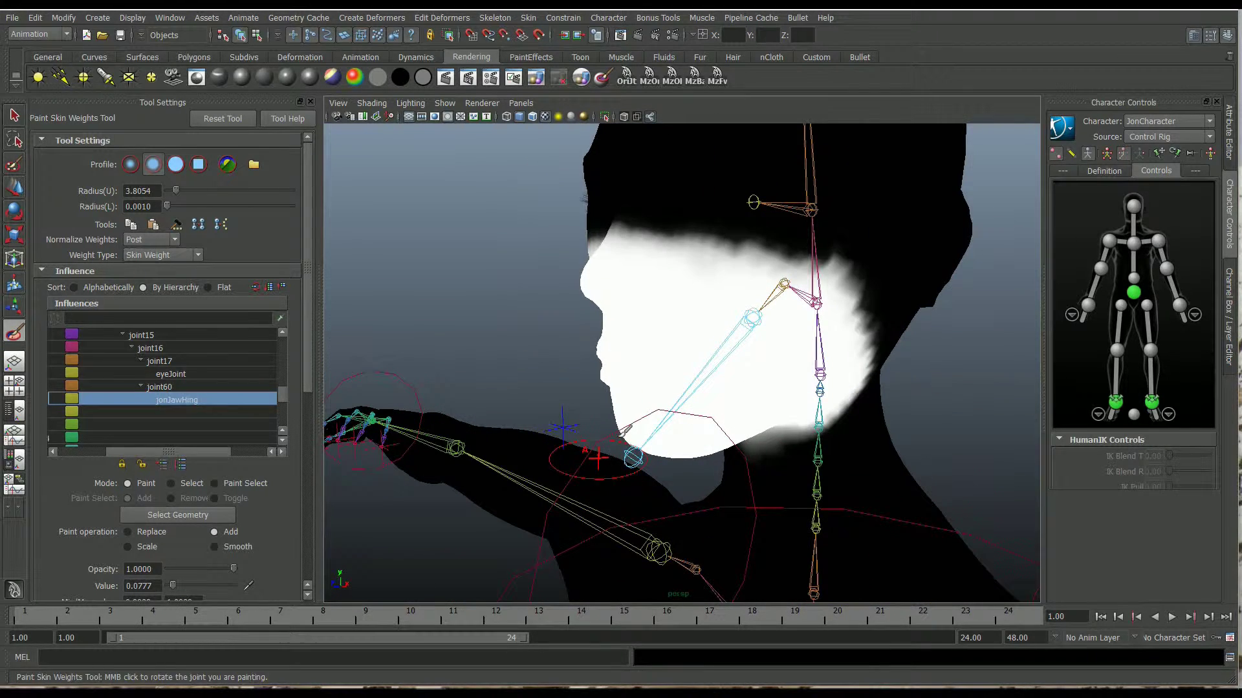
Step: Rotate the jaw joint about 14 degrees to test how the face deforms, and undo the rotation
{"action": "left_click", "coordinate": [14, 211]}
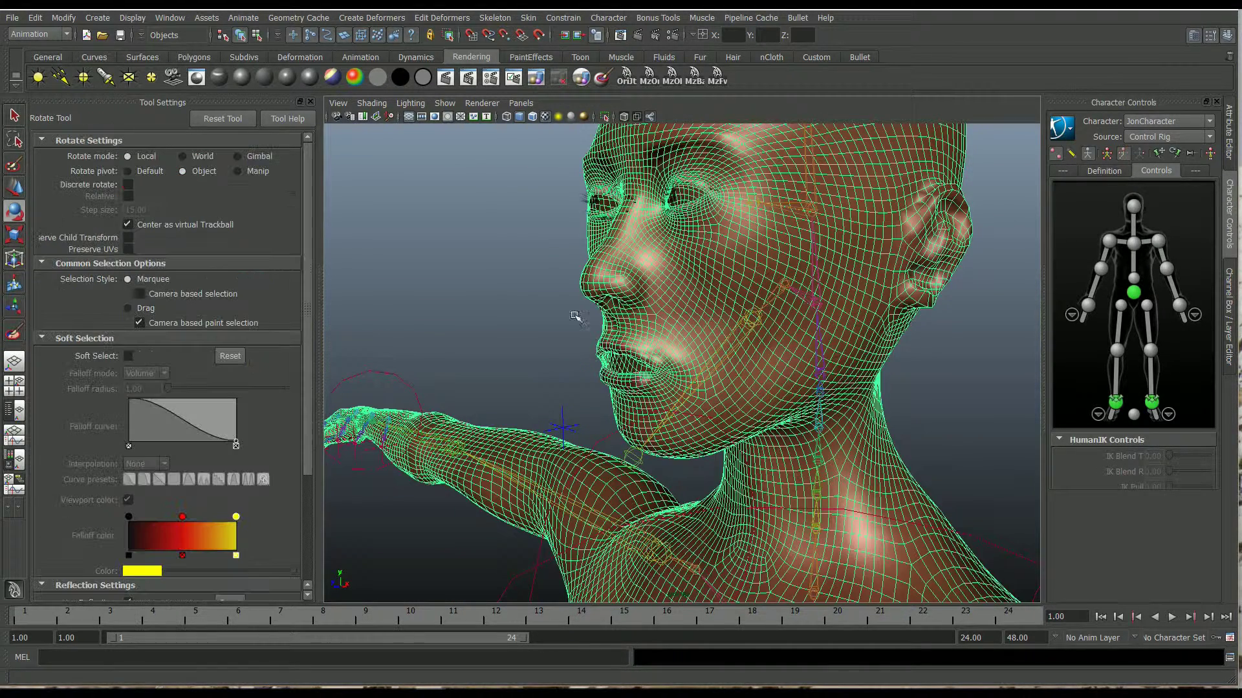
{"action": "left_click", "coordinate": [763, 317]}
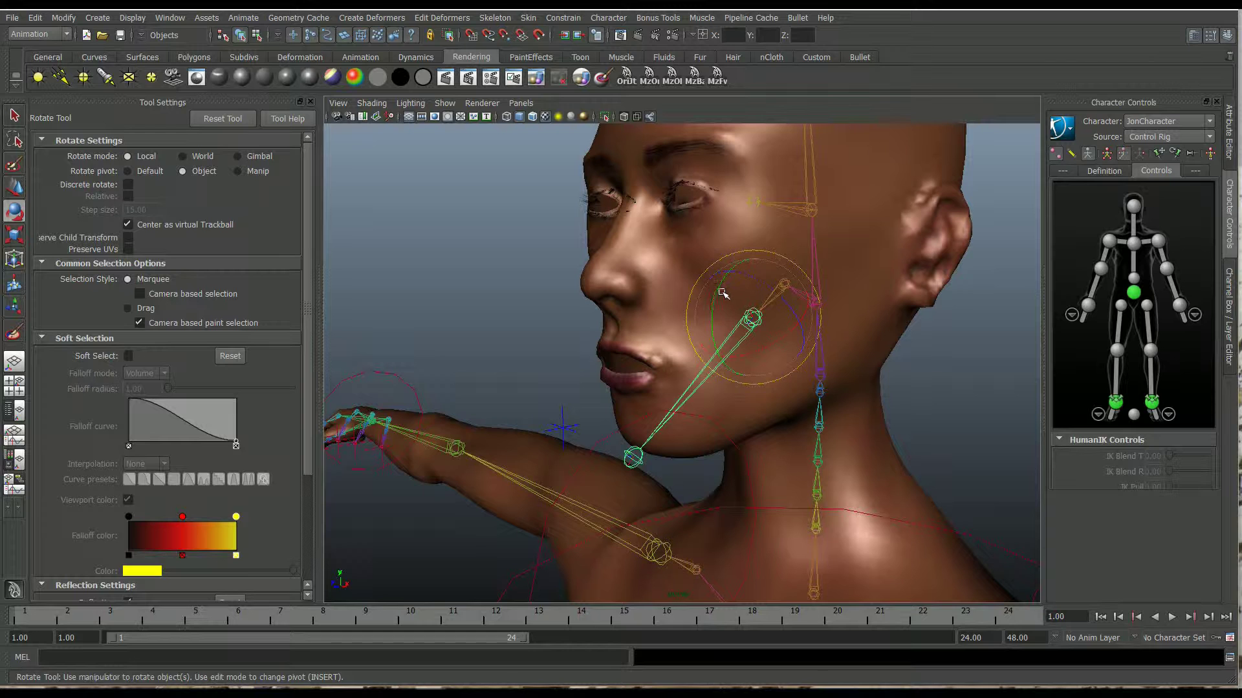
{"action": "left_click_drag", "start_coordinate": [718, 290], "coordinate": [712, 331]}
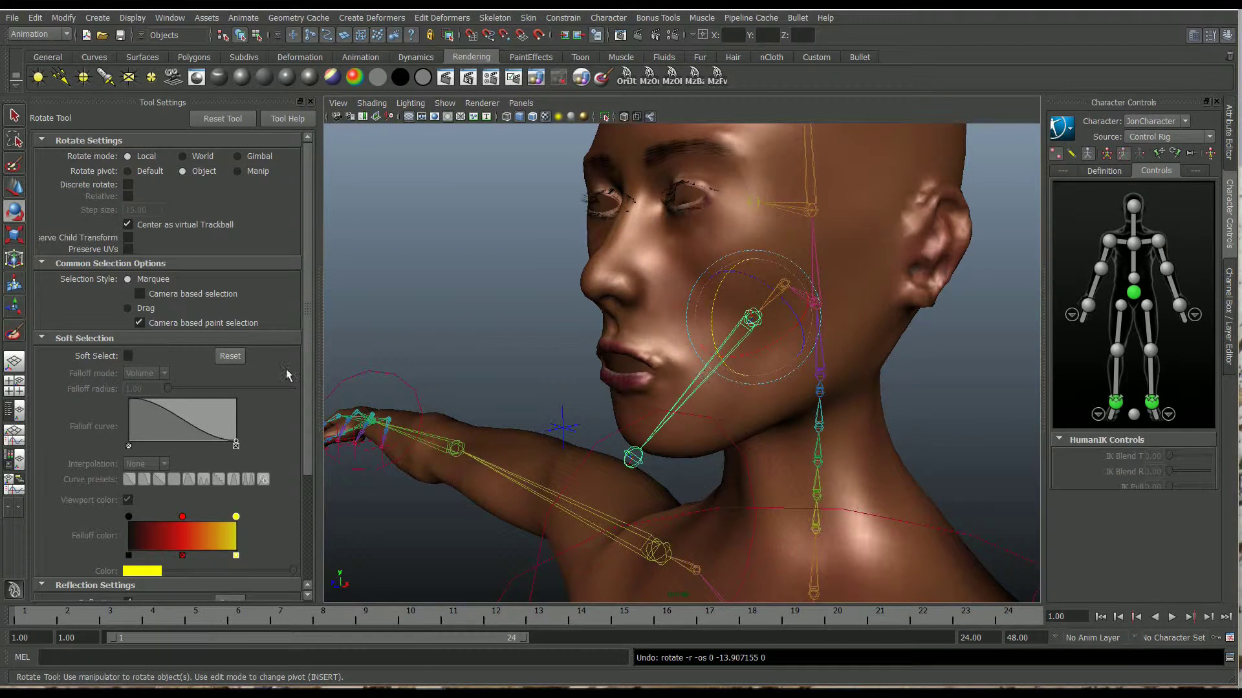
Step: Reselect the body mesh, reopen Paint Skin Weights and bring the jonJawHing influence back into view in the influence list
{"action": "left_click", "coordinate": [808, 241]}
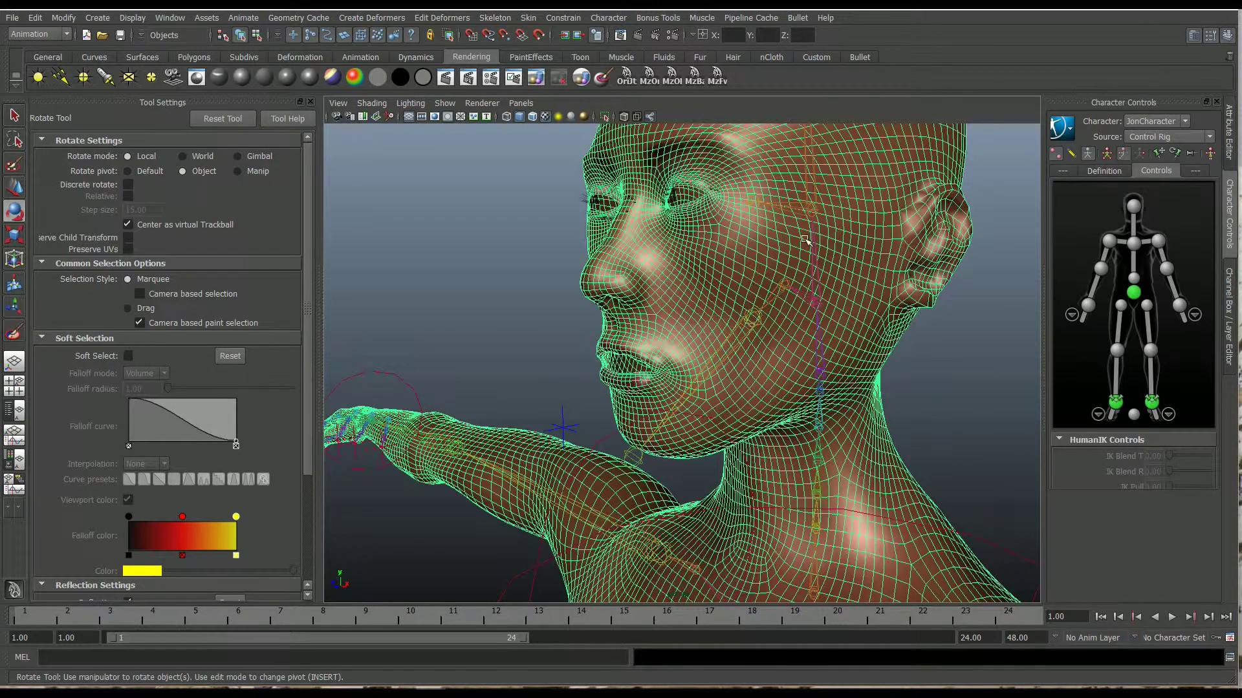
{"action": "left_click", "coordinate": [14, 330]}
{"action": "scroll", "coordinate": [237, 381], "scroll_direction": "down", "scroll_amount": 3}
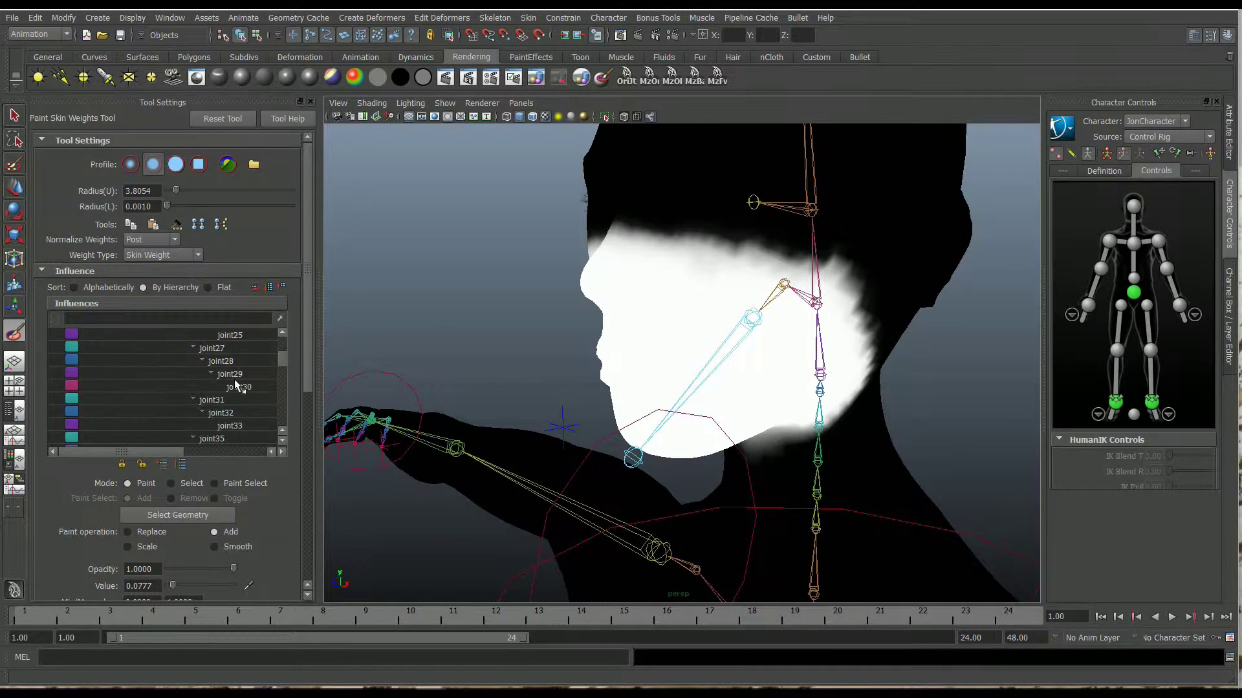
{"action": "scroll", "coordinate": [237, 384], "scroll_direction": "down", "scroll_amount": 15}
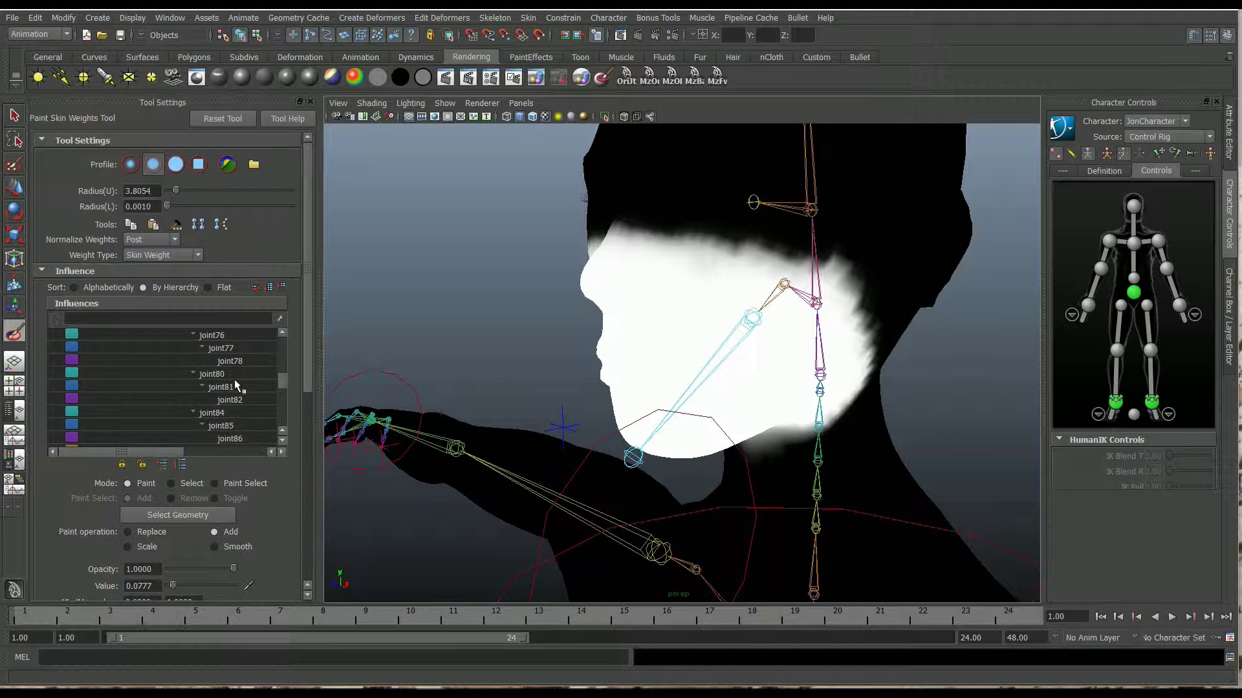
{"action": "scroll", "coordinate": [236, 382], "scroll_direction": "down", "scroll_amount": 15}
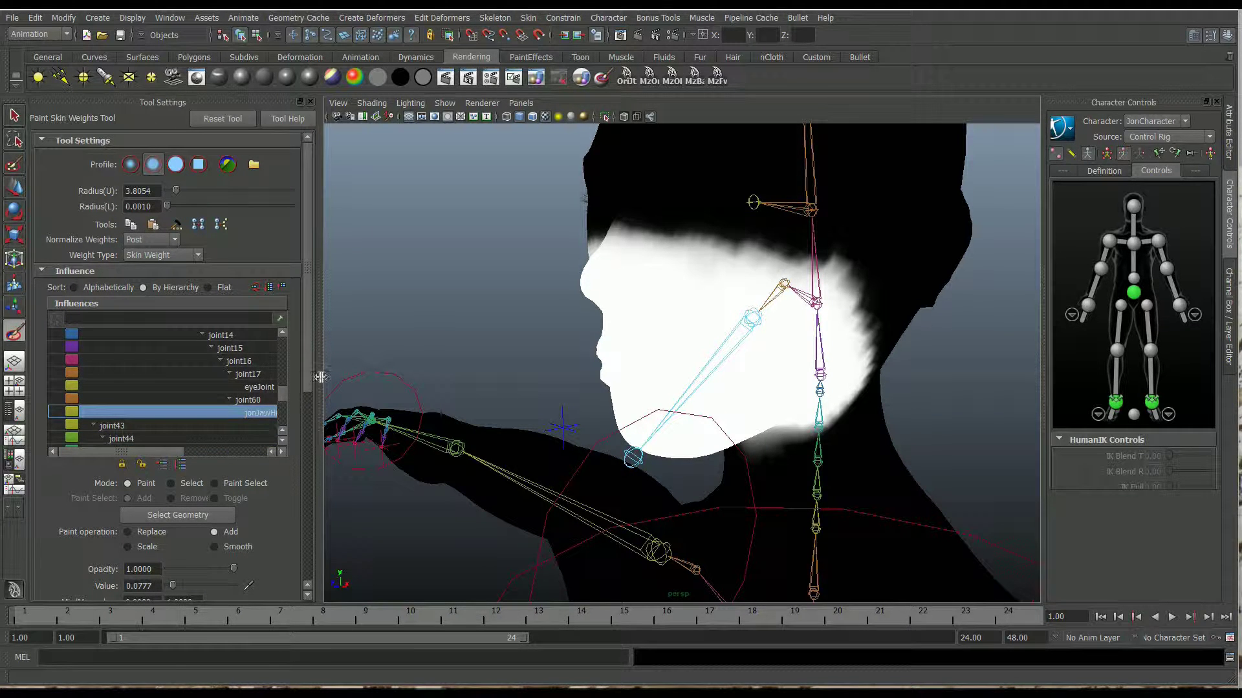
{"action": "middle_click_drag", "start_coordinate": [619, 350], "coordinate": [657, 353], "text": "alt"}
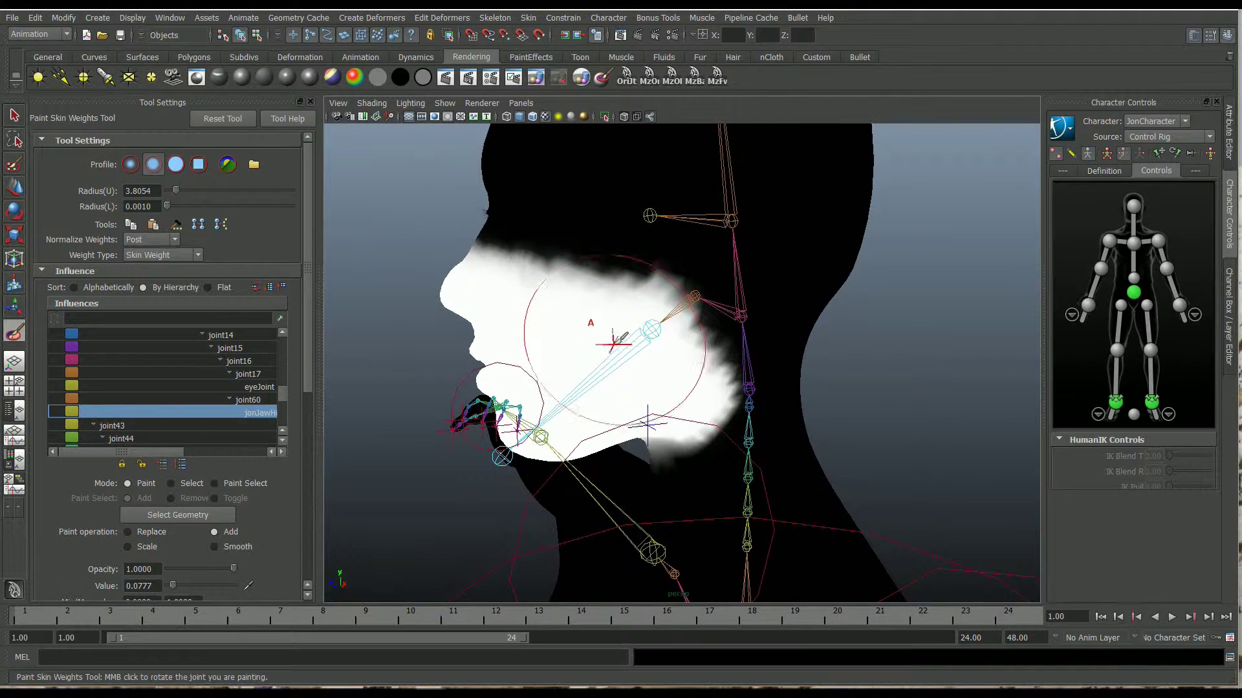
Step: Set the weight brush to Replace with a value of 0 and reduce its upper radius to 2.1658
{"action": "left_click", "coordinate": [128, 532]}
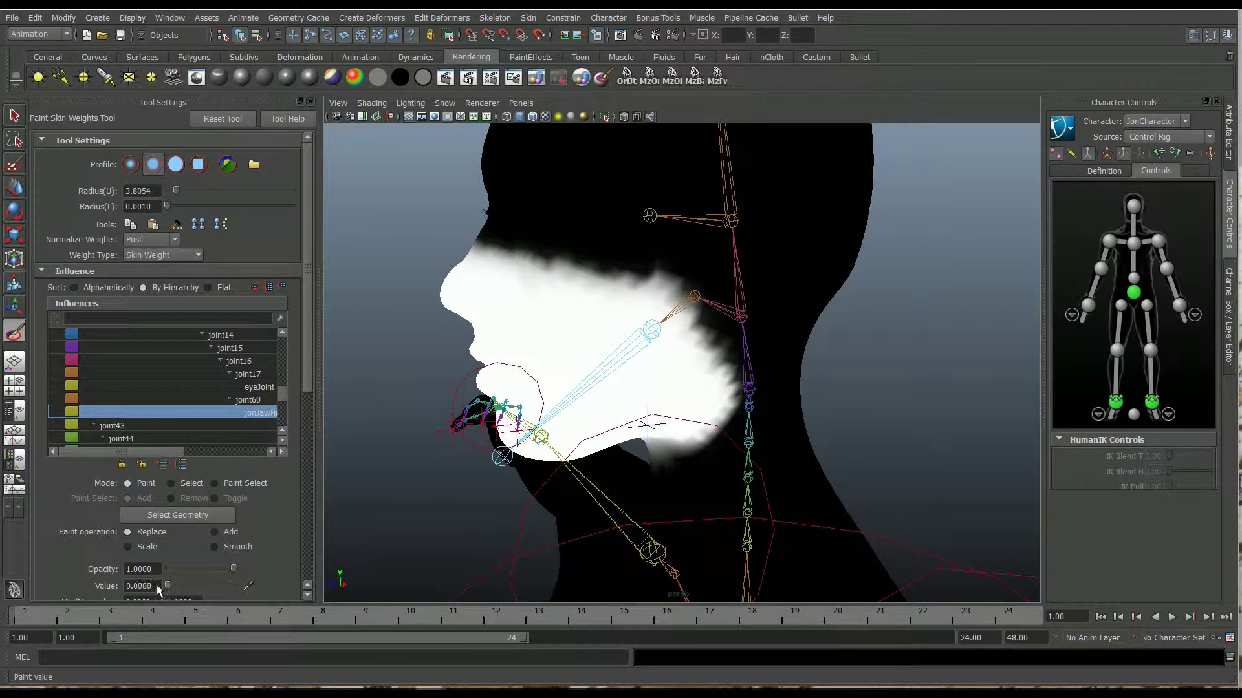
{"action": "mouse_move", "coordinate": [551, 277]}
{"action": "left_mouse_down"}
{"action": "mouse_move", "coordinate": [632, 255]}
{"action": "mouse_move", "coordinate": [513, 258]}
{"action": "mouse_move", "coordinate": [577, 286]}
{"action": "left_mouse_up"}
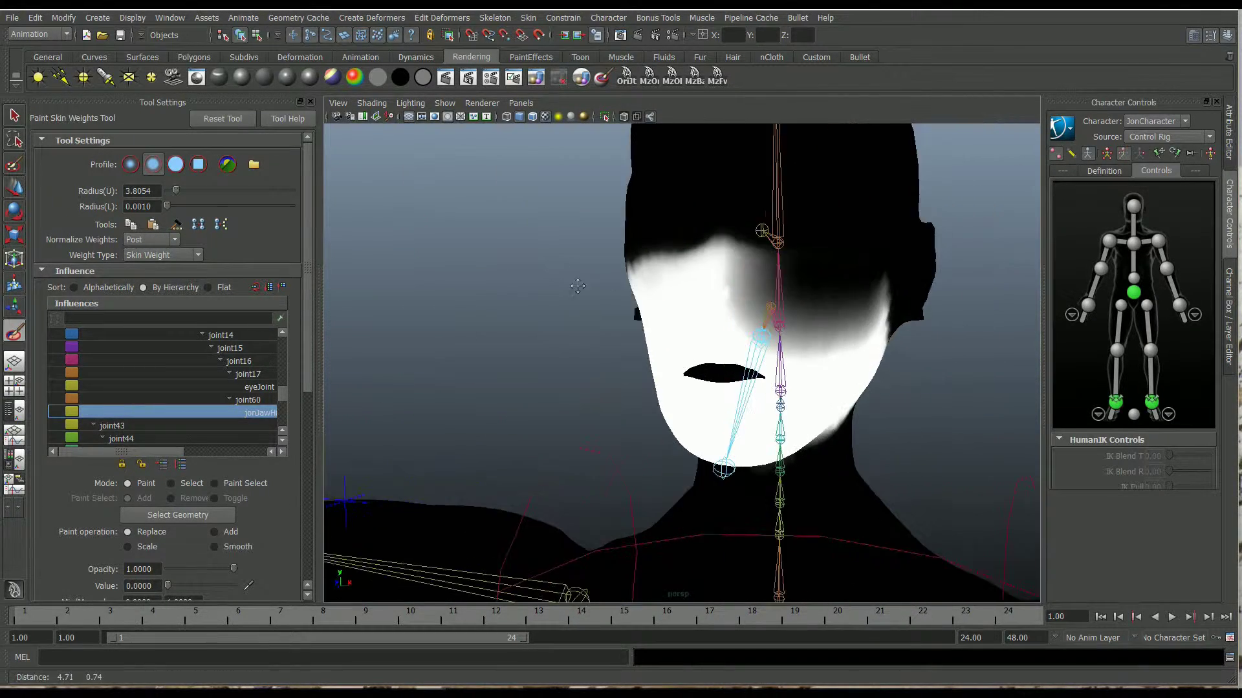
{"action": "middle_click_drag", "start_coordinate": [577, 286], "coordinate": [540, 294], "text": "alt"}
{"action": "scroll", "coordinate": [608, 321], "scroll_direction": "up", "scroll_amount": 3}
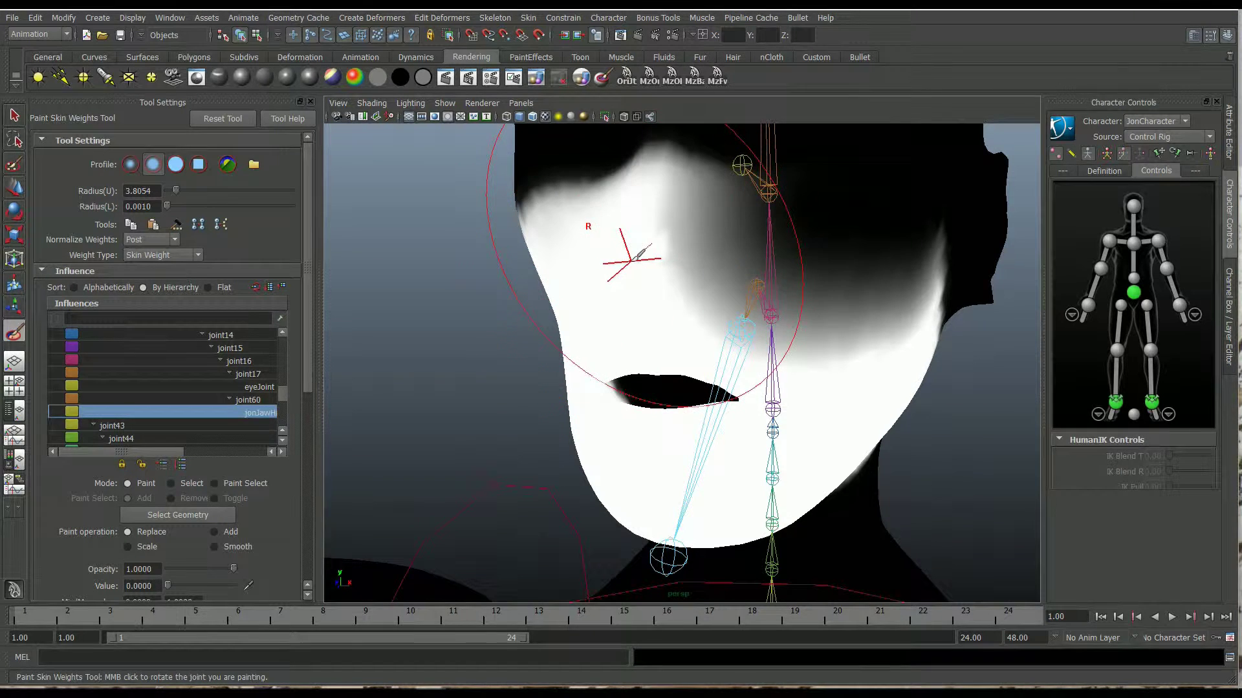
{"action": "key", "text": "b"}
{"action": "mouse_move", "coordinate": [648, 242]}
{"action": "left_mouse_down"}
{"action": "mouse_move", "coordinate": [654, 252]}
{"action": "mouse_move", "coordinate": [611, 294]}
{"action": "left_mouse_up"}
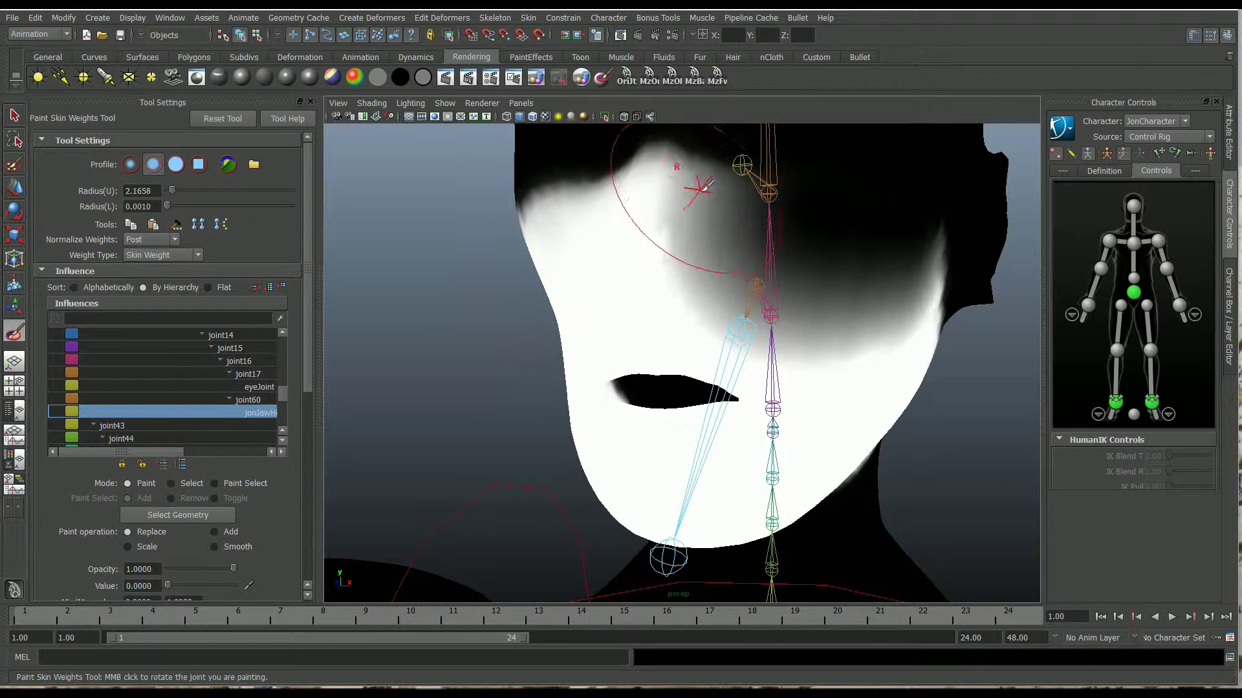
Step: Try to paint the jaw joint's weights off the nose and cheek, and undo the strokes
{"action": "mouse_move", "coordinate": [702, 187]}
{"action": "left_mouse_down"}
{"action": "mouse_move", "coordinate": [672, 304]}
{"action": "mouse_move", "coordinate": [702, 258]}
{"action": "mouse_move", "coordinate": [698, 307]}
{"action": "mouse_move", "coordinate": [701, 263]}
{"action": "mouse_move", "coordinate": [610, 251]}
{"action": "left_mouse_up"}
{"action": "scroll", "coordinate": [701, 263], "scroll_direction": "down", "scroll_amount": 3}
{"action": "middle_click_drag", "start_coordinate": [610, 251], "coordinate": [666, 129], "text": "alt"}
{"action": "left_click_drag", "start_coordinate": [640, 265], "coordinate": [544, 300], "text": "alt"}
{"action": "key", "text": "ctrl+z"}
{"action": "key", "text": "ctrl+z"}
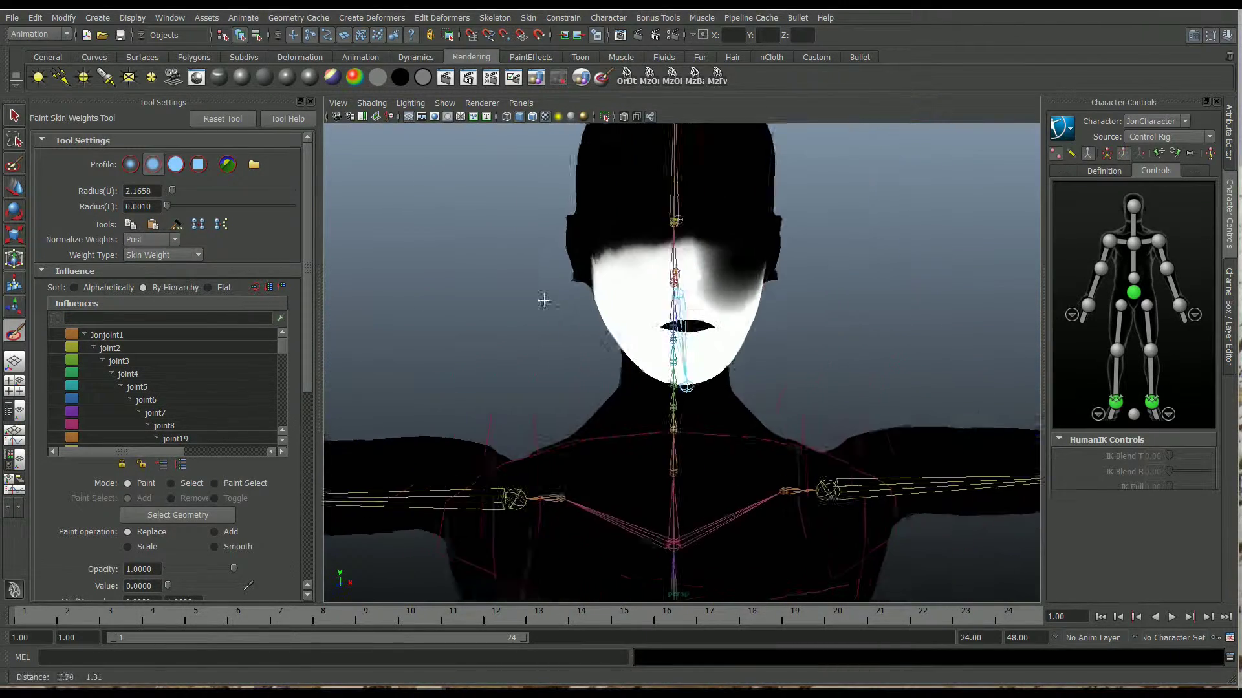
Step: Find the head joints in the influence list and select eyeJoint to display its weights on the face
{"action": "middle_click_drag", "start_coordinate": [544, 300], "coordinate": [486, 299], "text": "alt"}
{"action": "left_click_drag", "start_coordinate": [569, 262], "coordinate": [545, 251], "text": "alt"}
{"action": "scroll", "coordinate": [556, 257], "scroll_direction": "up", "scroll_amount": 3}
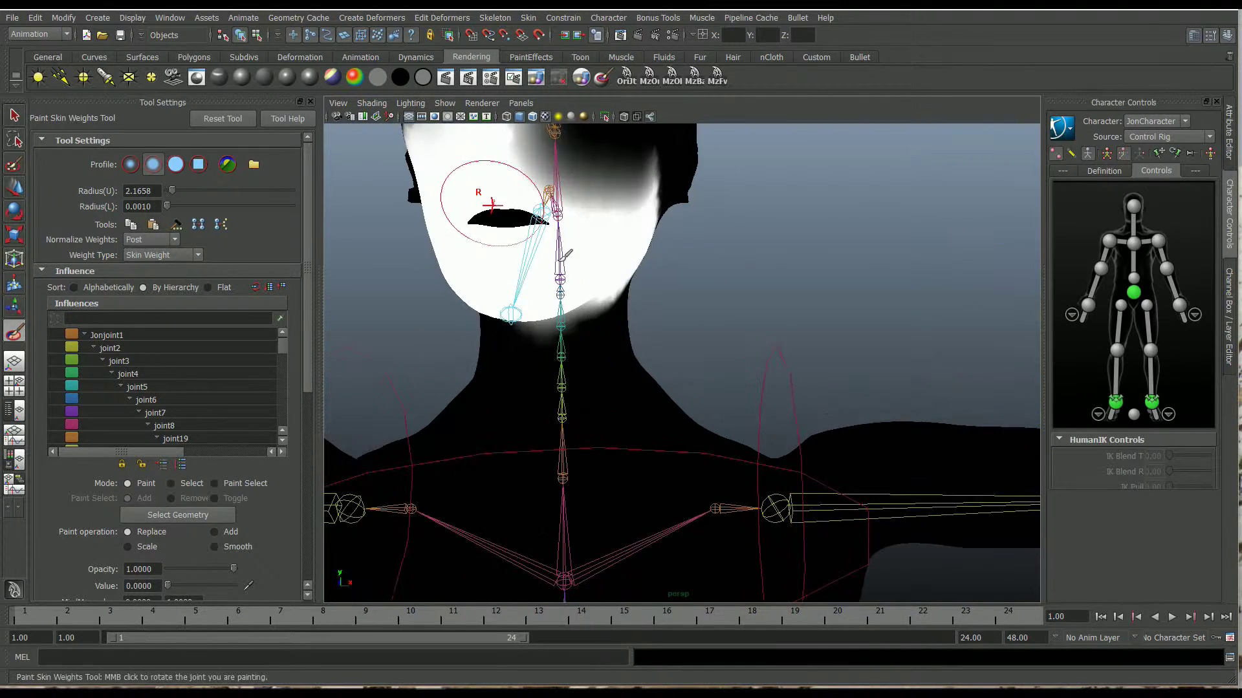
{"action": "middle_click_drag", "start_coordinate": [559, 261], "coordinate": [586, 312], "text": "alt"}
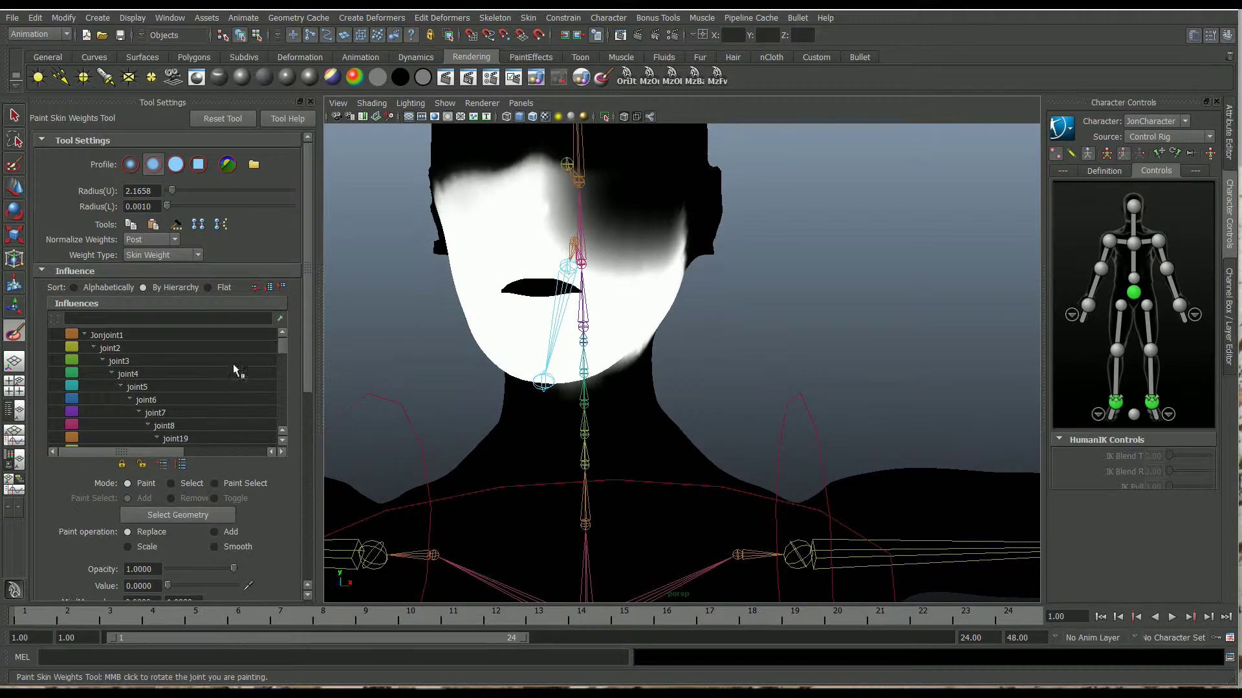
{"action": "scroll", "coordinate": [214, 372], "scroll_direction": "down", "scroll_amount": 10}
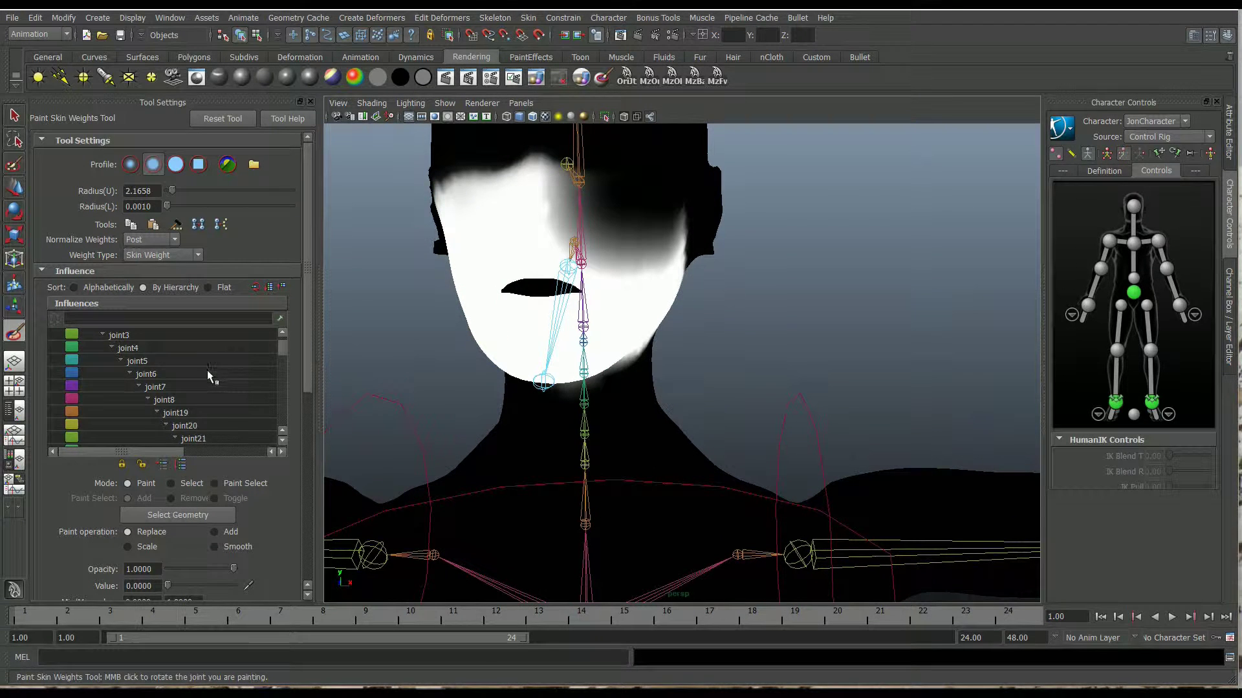
{"action": "scroll", "coordinate": [218, 373], "scroll_direction": "down", "scroll_amount": 5}
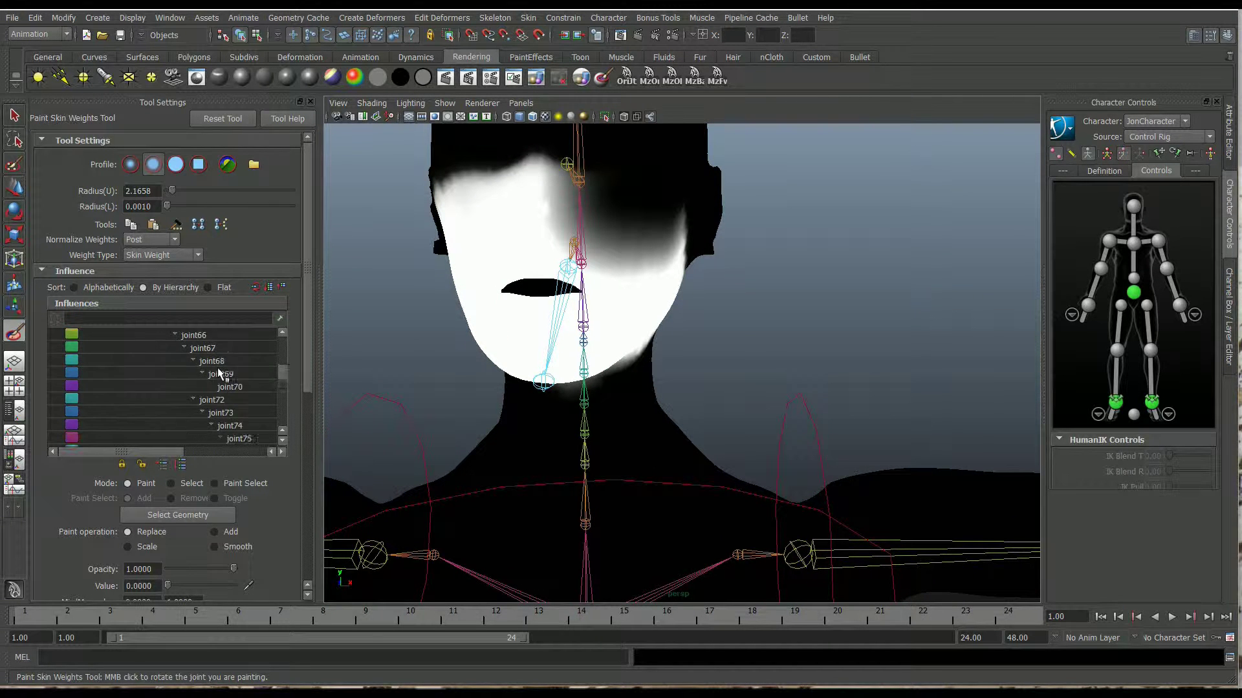
{"action": "scroll", "coordinate": [218, 373], "scroll_direction": "down", "scroll_amount": 2}
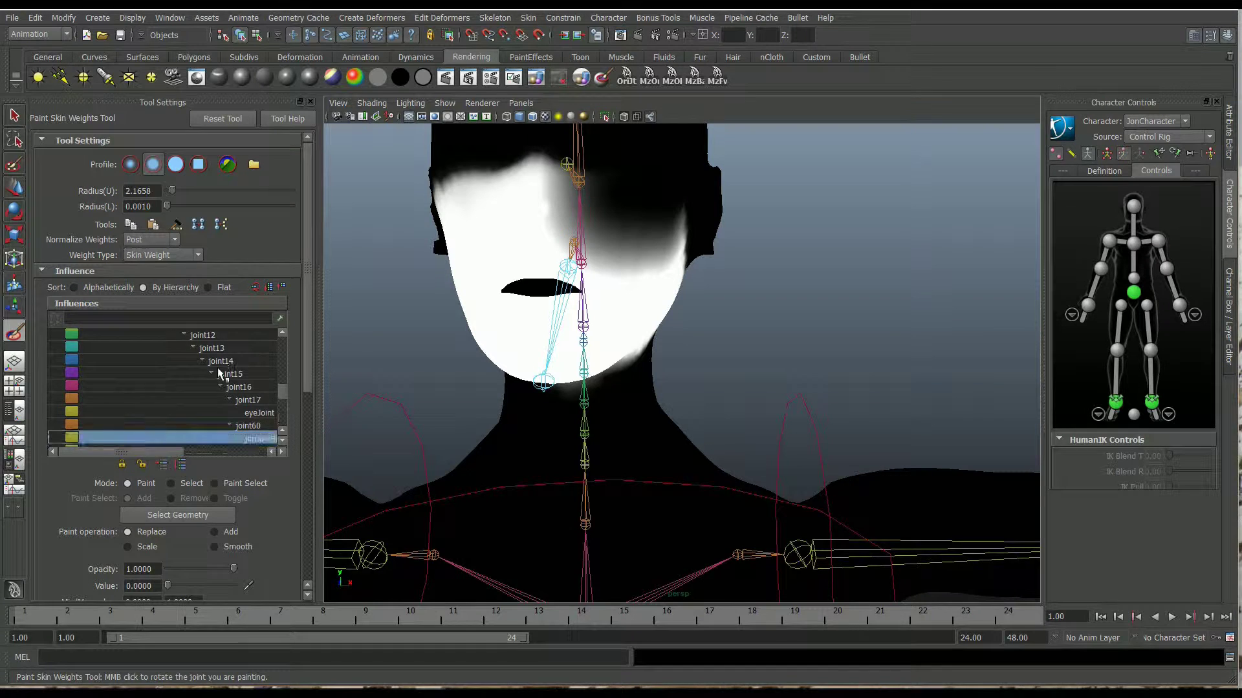
{"action": "left_click", "coordinate": [253, 386]}
{"action": "mouse_move", "coordinate": [527, 319]}
{"action": "left_mouse_down", "text": "alt"}
{"action": "mouse_move", "coordinate": [532, 347]}
{"action": "mouse_move", "coordinate": [563, 339]}
{"action": "mouse_move", "coordinate": [588, 253]}
{"action": "left_mouse_up", "text": "alt"}
{"action": "left_click", "coordinate": [259, 361]}
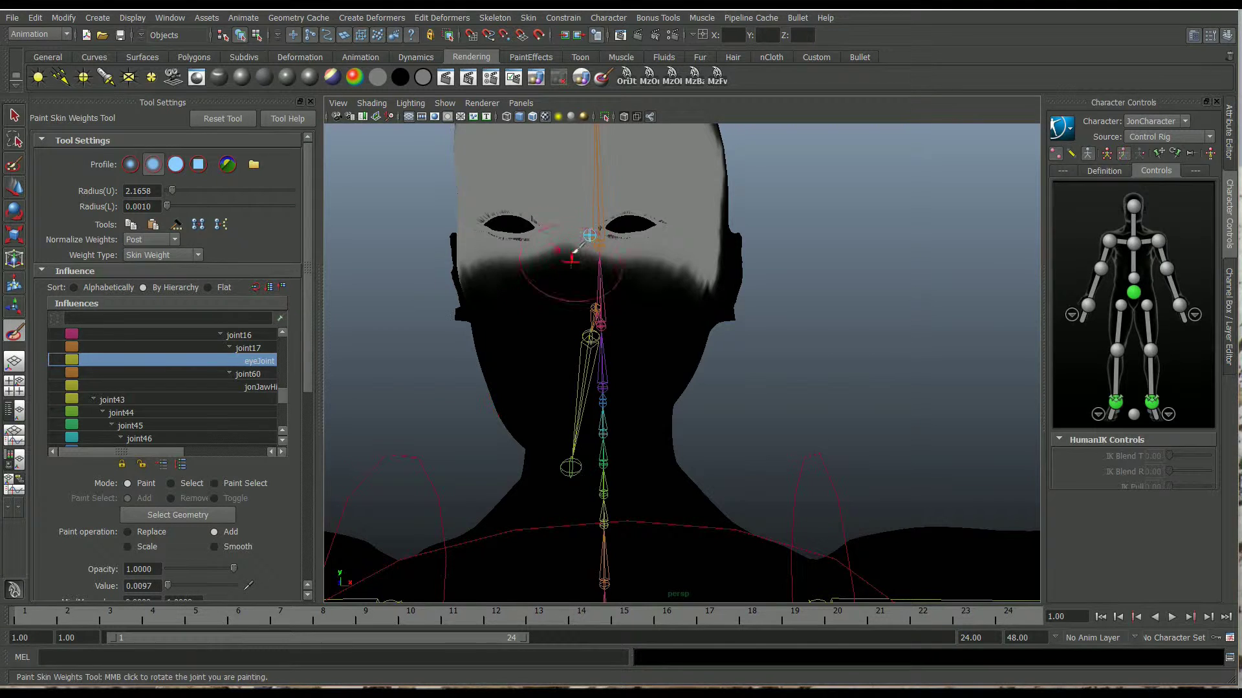
Step: Examine the lower edge of the eyeJoint weights across the nose and cheeks, both close up and from farther away
{"action": "scroll", "coordinate": [577, 296], "scroll_direction": "up", "scroll_amount": 5}
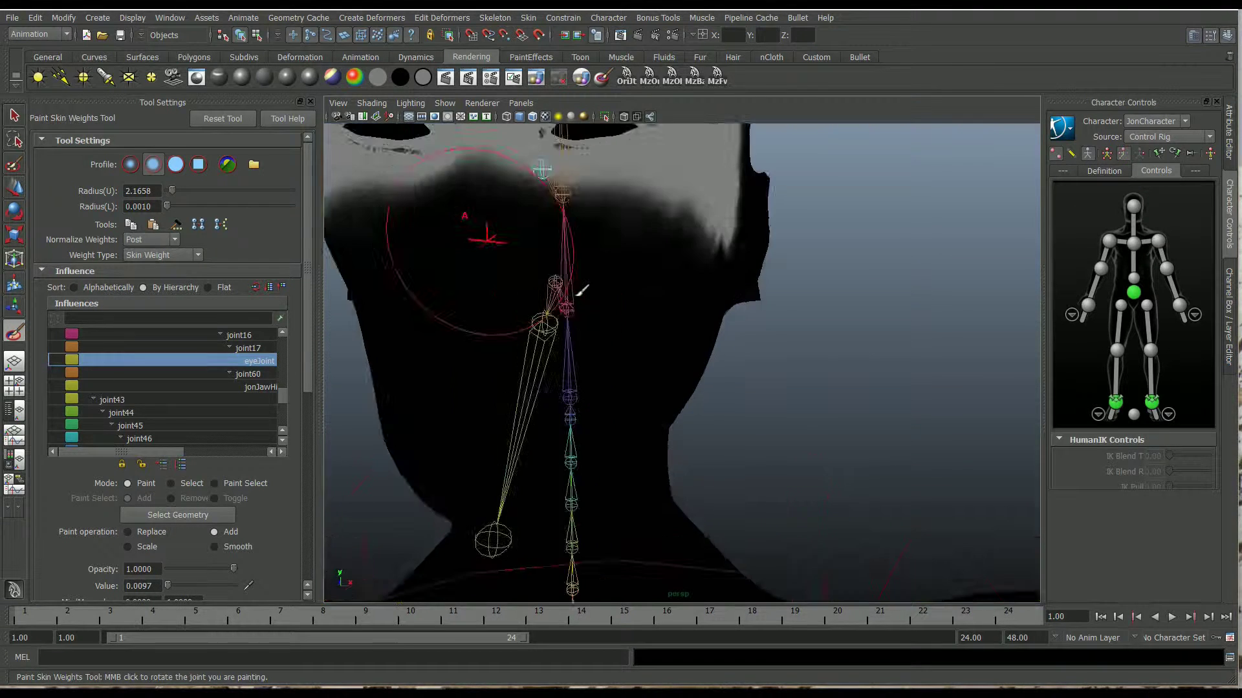
{"action": "left_click_drag", "start_coordinate": [576, 286], "coordinate": [631, 316], "text": "alt"}
{"action": "scroll", "coordinate": [647, 318], "scroll_direction": "down", "scroll_amount": 4}
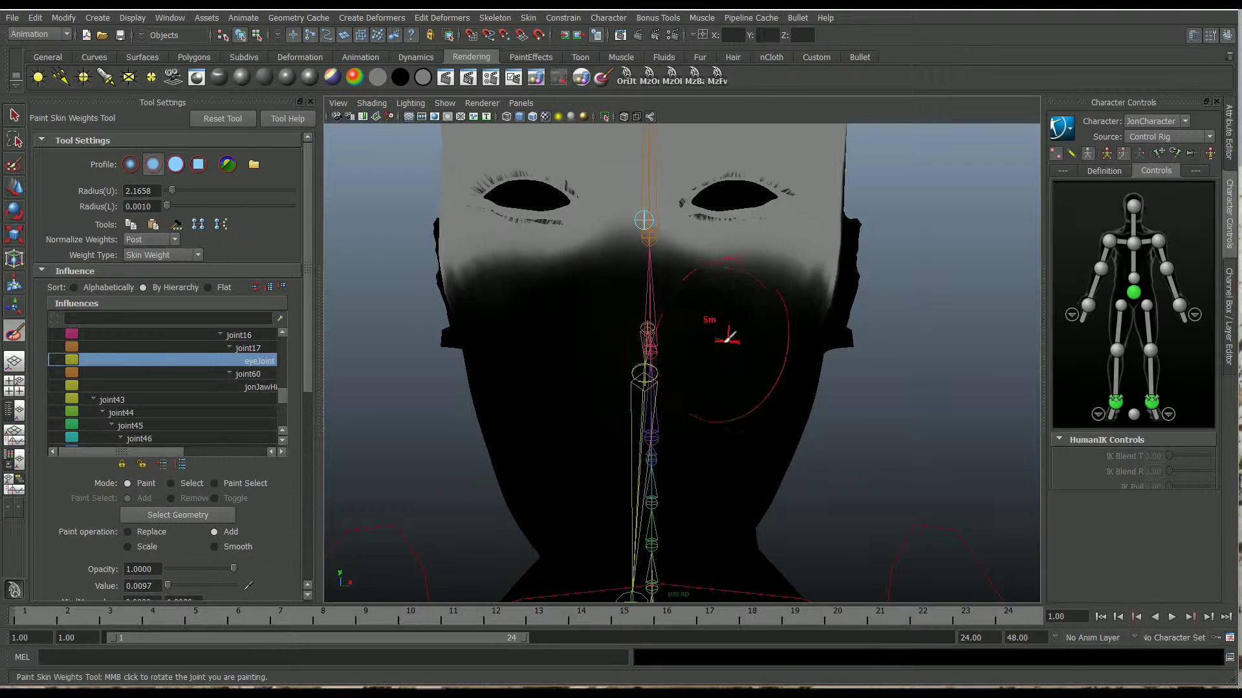
{"action": "scroll", "coordinate": [715, 328], "scroll_direction": "down", "scroll_amount": 3}
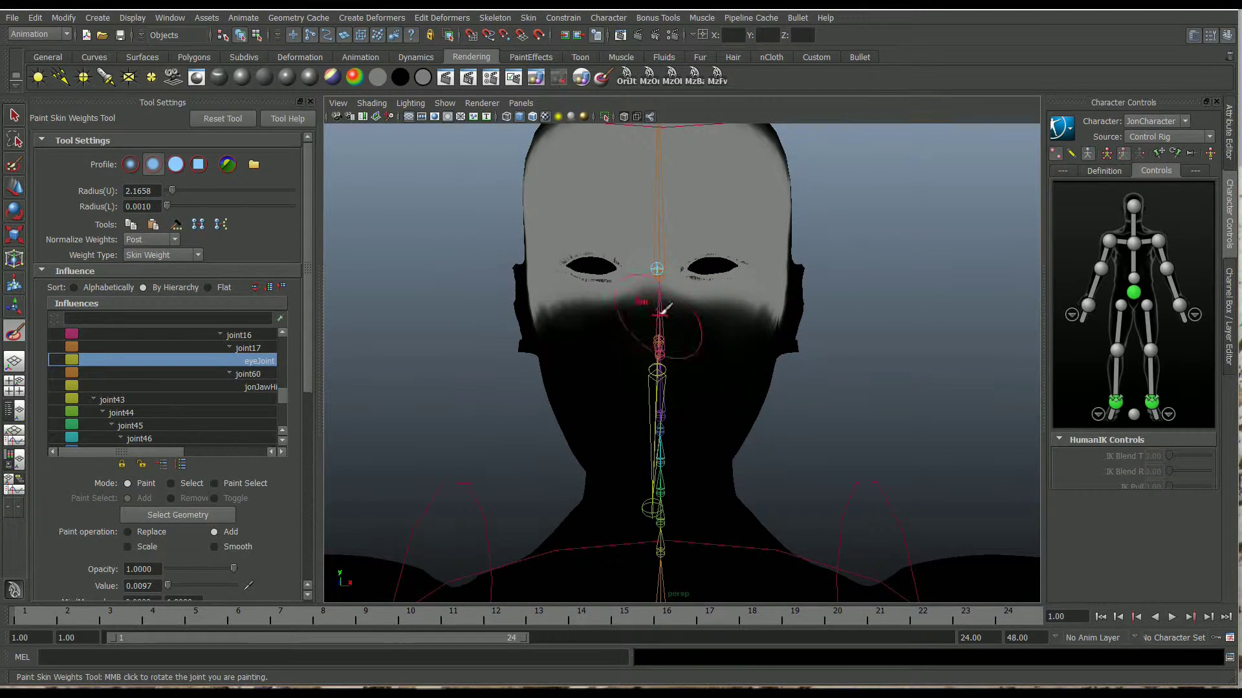
{"action": "scroll", "coordinate": [666, 346], "scroll_direction": "up", "scroll_amount": 5}
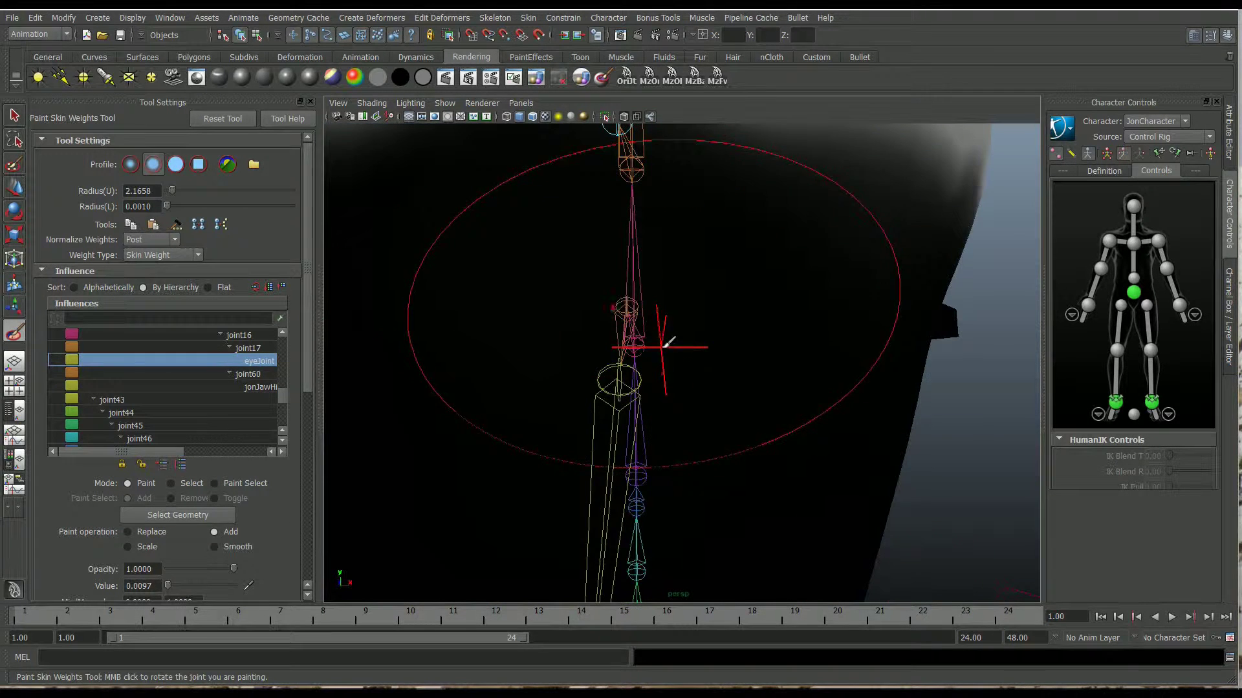
{"action": "scroll", "coordinate": [668, 342], "scroll_direction": "down", "scroll_amount": 5}
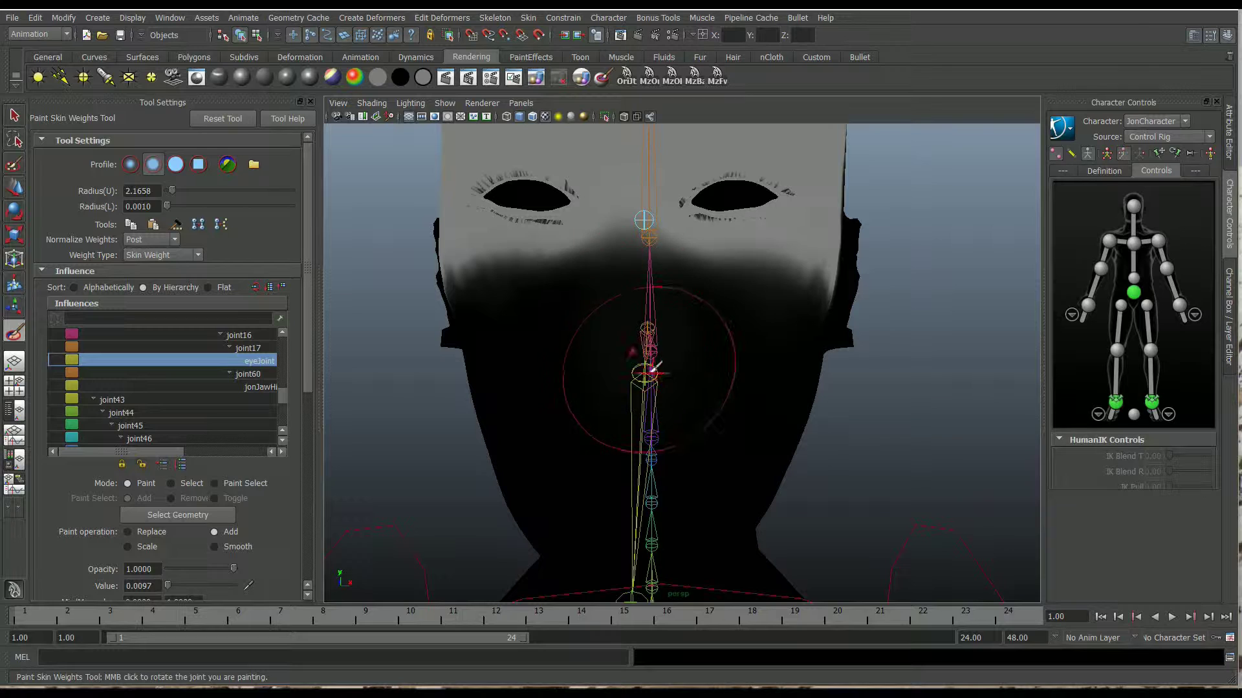
Step: Show the wireframe over the weighted mesh and examine the face's topology from a three-quarter angle
{"action": "scroll", "coordinate": [228, 545], "scroll_direction": "down", "scroll_amount": 5}
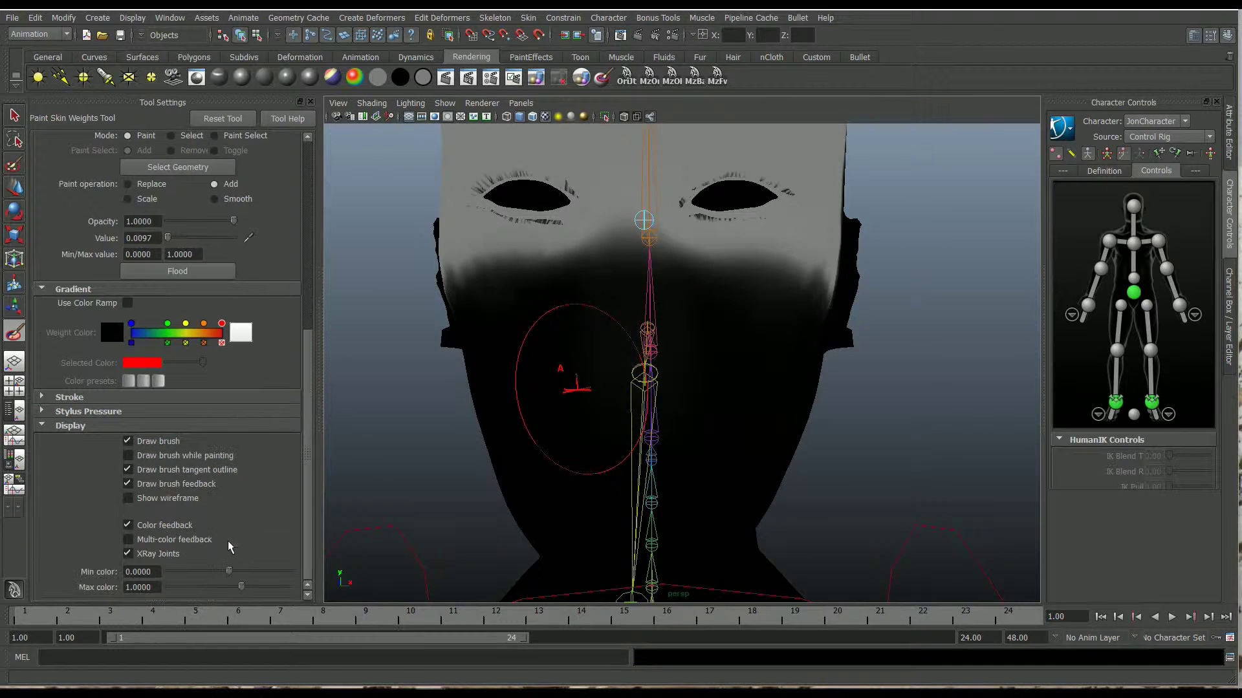
{"action": "left_click", "coordinate": [128, 499]}
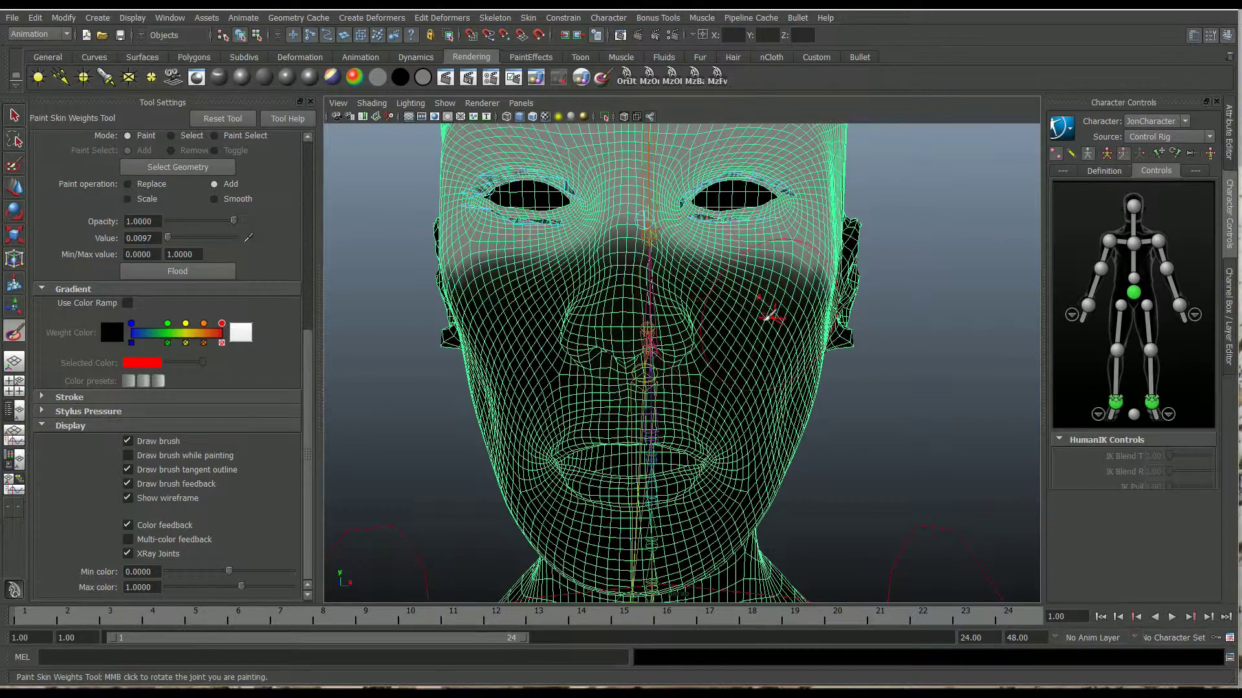
{"action": "left_click_drag", "start_coordinate": [769, 315], "coordinate": [675, 293], "text": "alt"}
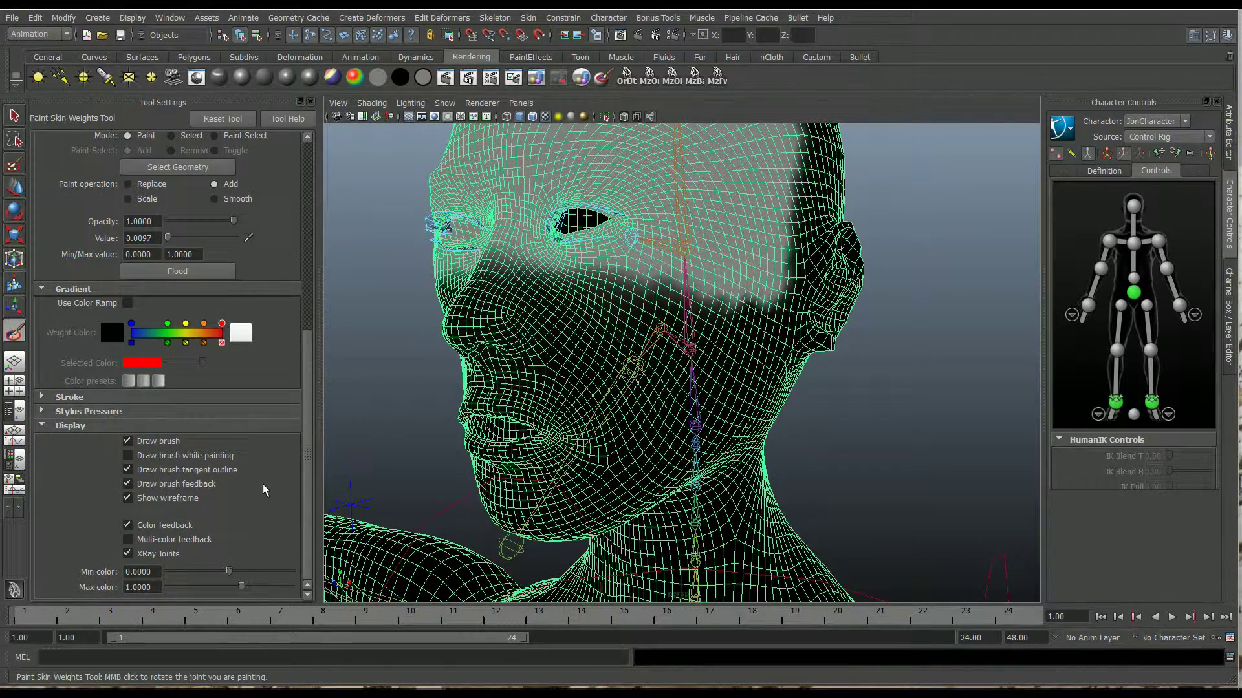
Step: Compare the weight areas of the eyeJoint, joint60, jonJawHing and joint17 influences on the head
{"action": "scroll", "coordinate": [265, 490], "scroll_direction": "up", "scroll_amount": 5}
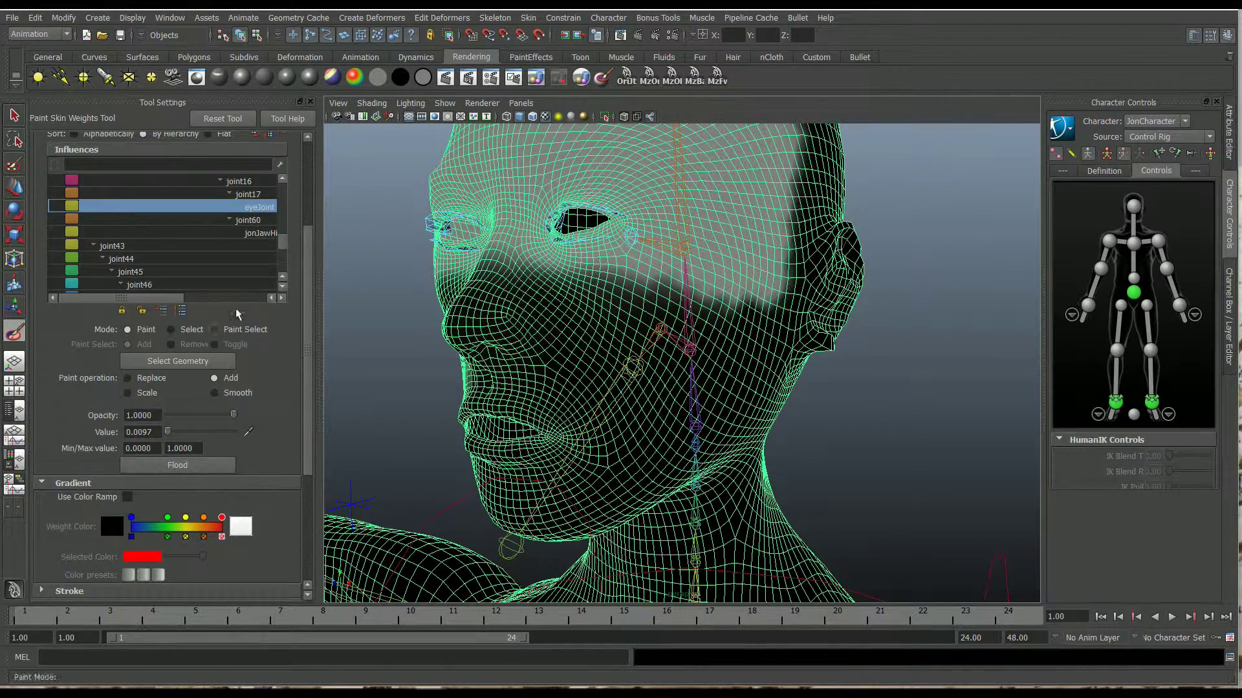
{"action": "left_click", "coordinate": [258, 220]}
{"action": "left_click", "coordinate": [258, 208]}
{"action": "left_click", "coordinate": [258, 220]}
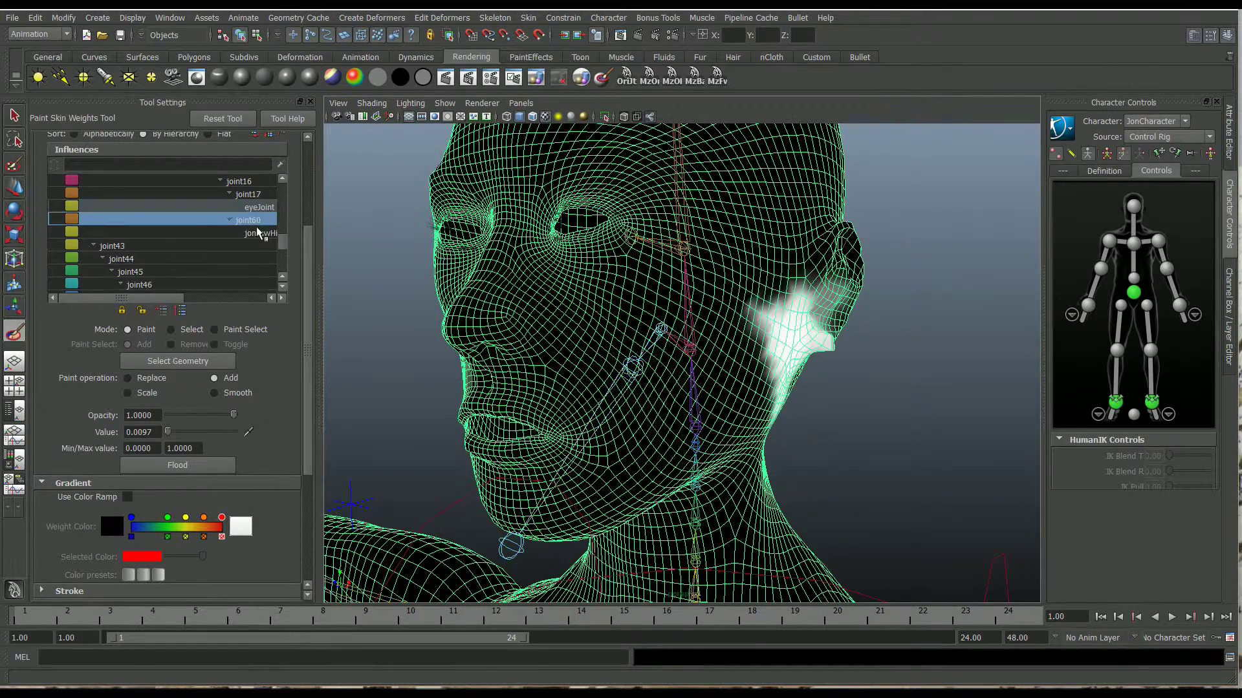
{"action": "left_click", "coordinate": [259, 233]}
{"action": "left_click", "coordinate": [259, 195]}
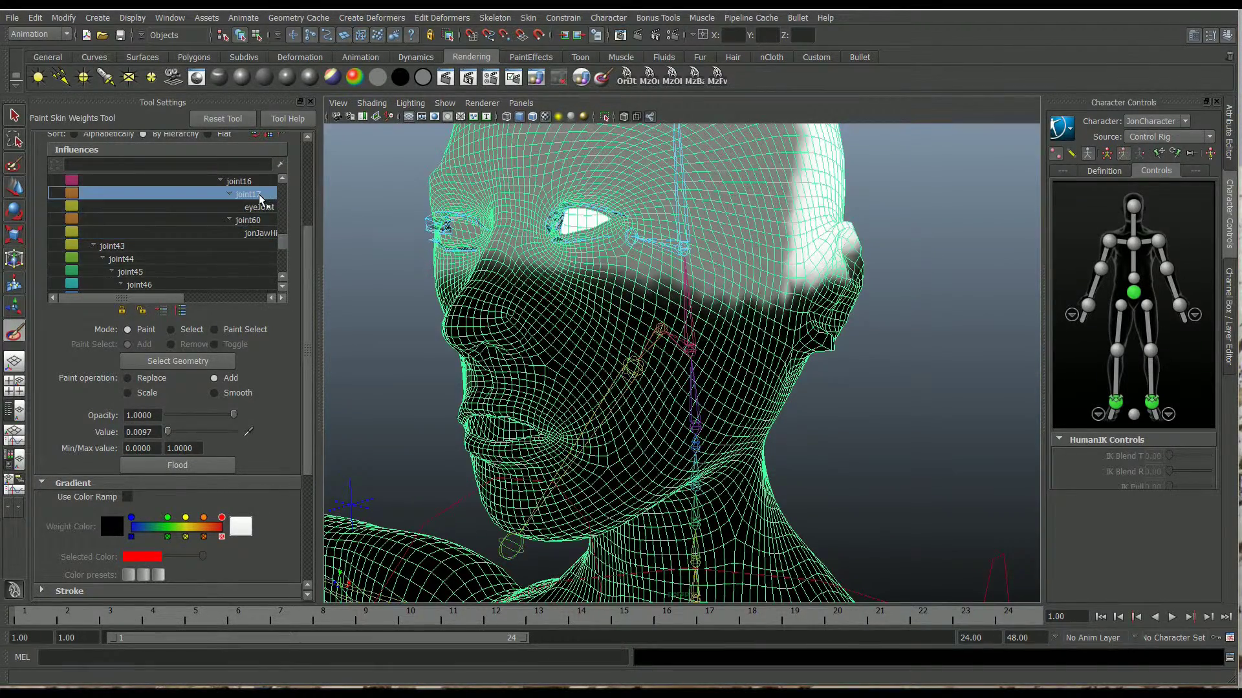
Step: Limit the influence list to eyeJoint, joint60 and jonJawHing, with the jaw joint's weights displayed
{"action": "left_click", "coordinate": [259, 208]}
{"action": "left_click", "coordinate": [258, 221]}
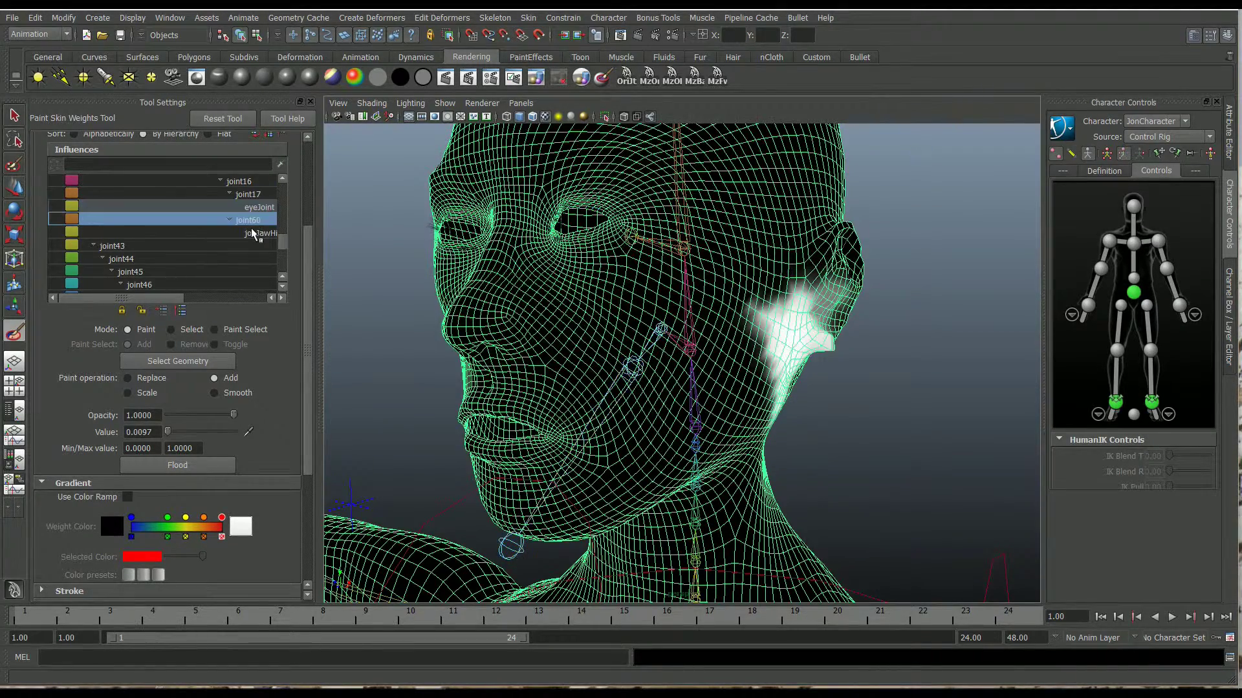
{"action": "left_click", "coordinate": [259, 232]}
{"action": "left_click", "coordinate": [280, 164]}
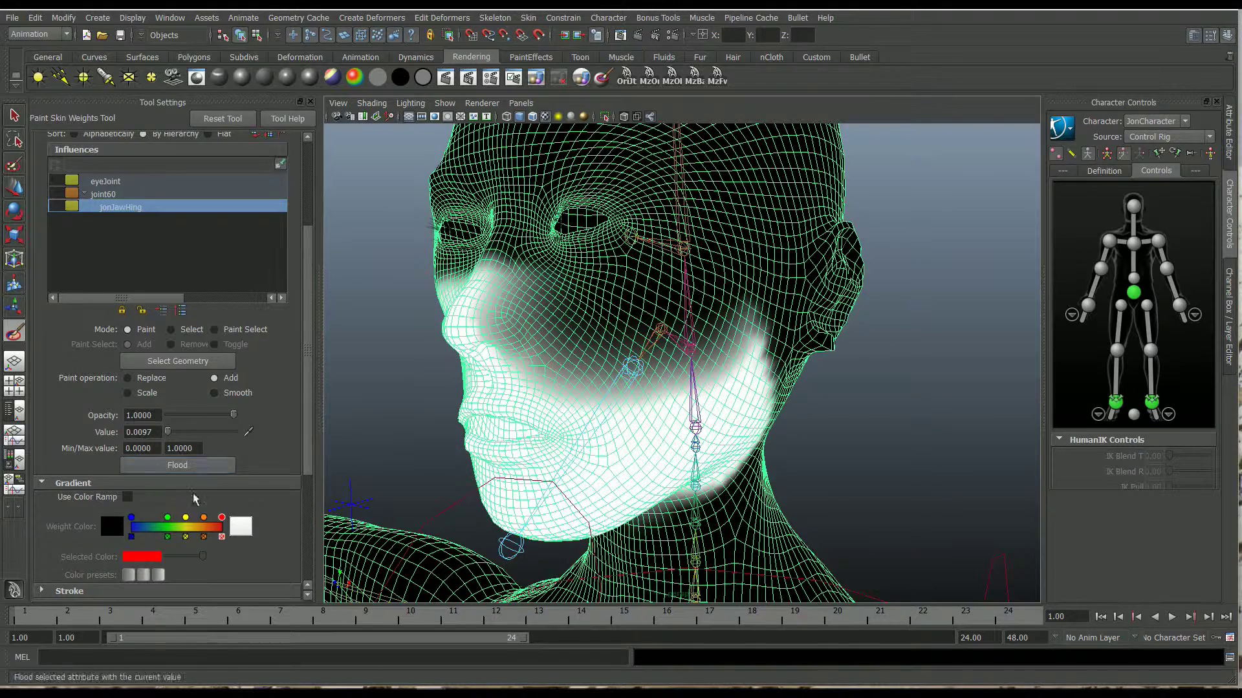
Step: Hide the wireframe and view the jaw joint's weights from the front of the face
{"action": "scroll", "coordinate": [186, 525], "scroll_direction": "down", "scroll_amount": 5}
{"action": "left_click", "coordinate": [127, 498]}
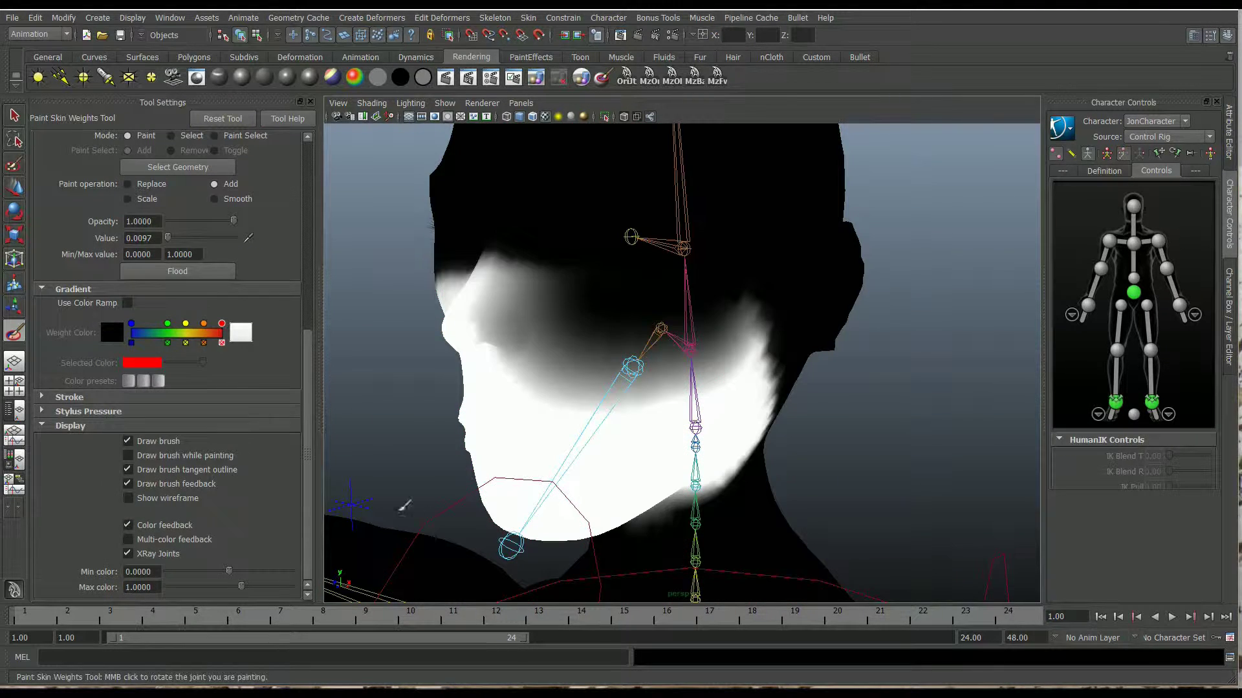
{"action": "left_click_drag", "start_coordinate": [498, 414], "coordinate": [410, 421], "text": "alt"}
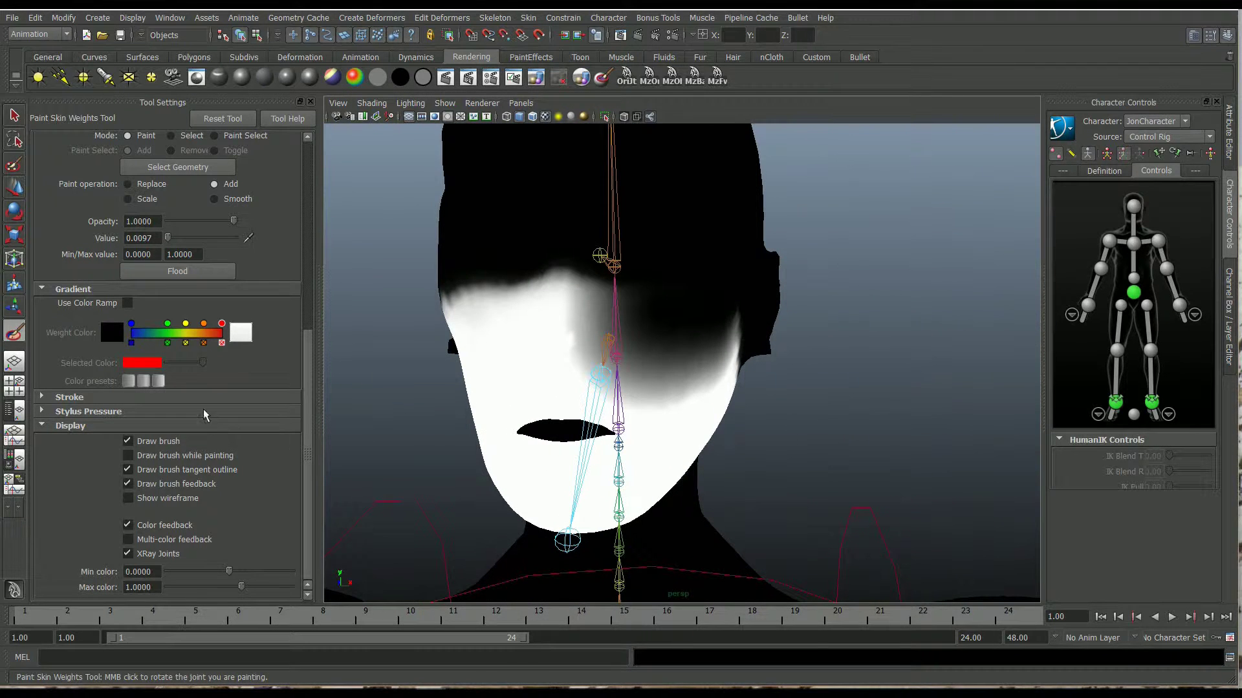
Step: Replace the jaw joint's weights with 0 across the nose, upper lip and upper cheek, and reduce the brush size
{"action": "left_click", "coordinate": [127, 183]}
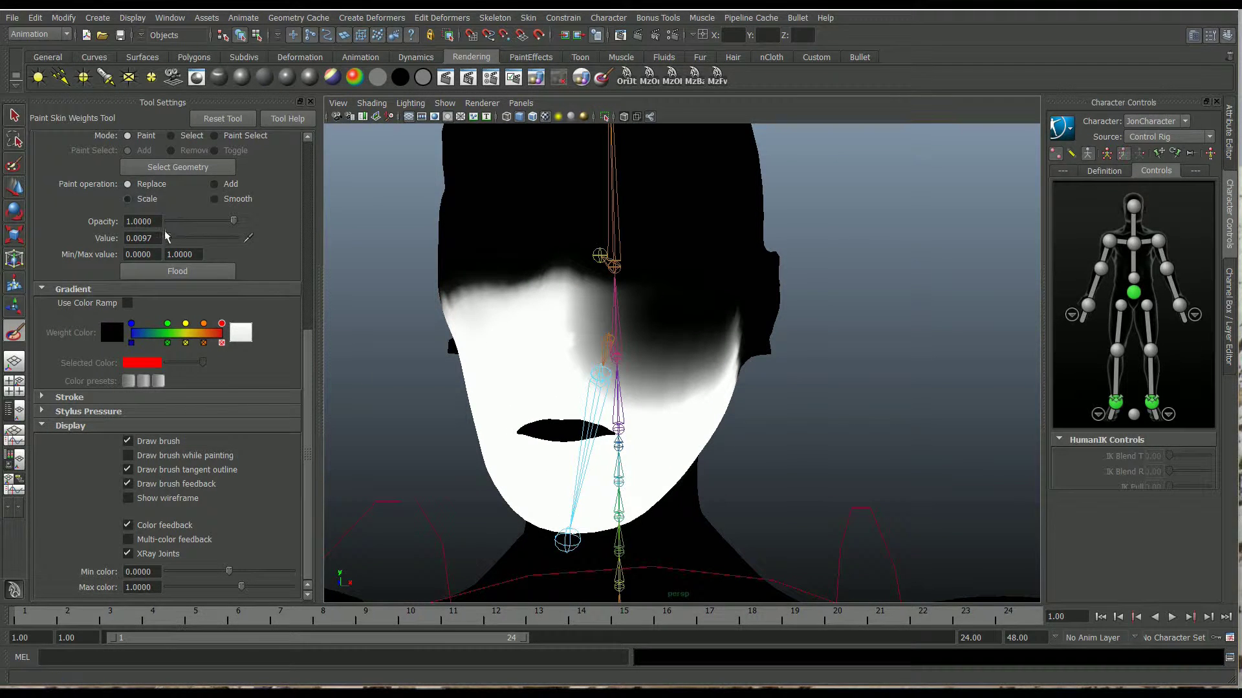
{"action": "mouse_move", "coordinate": [580, 374]}
{"action": "left_mouse_down"}
{"action": "mouse_move", "coordinate": [562, 349]}
{"action": "mouse_move", "coordinate": [585, 301]}
{"action": "mouse_move", "coordinate": [603, 312]}
{"action": "mouse_move", "coordinate": [584, 285]}
{"action": "mouse_move", "coordinate": [575, 388]}
{"action": "mouse_move", "coordinate": [599, 380]}
{"action": "mouse_move", "coordinate": [612, 350]}
{"action": "left_mouse_up"}
{"action": "scroll", "coordinate": [608, 352], "scroll_direction": "up", "scroll_amount": 3}
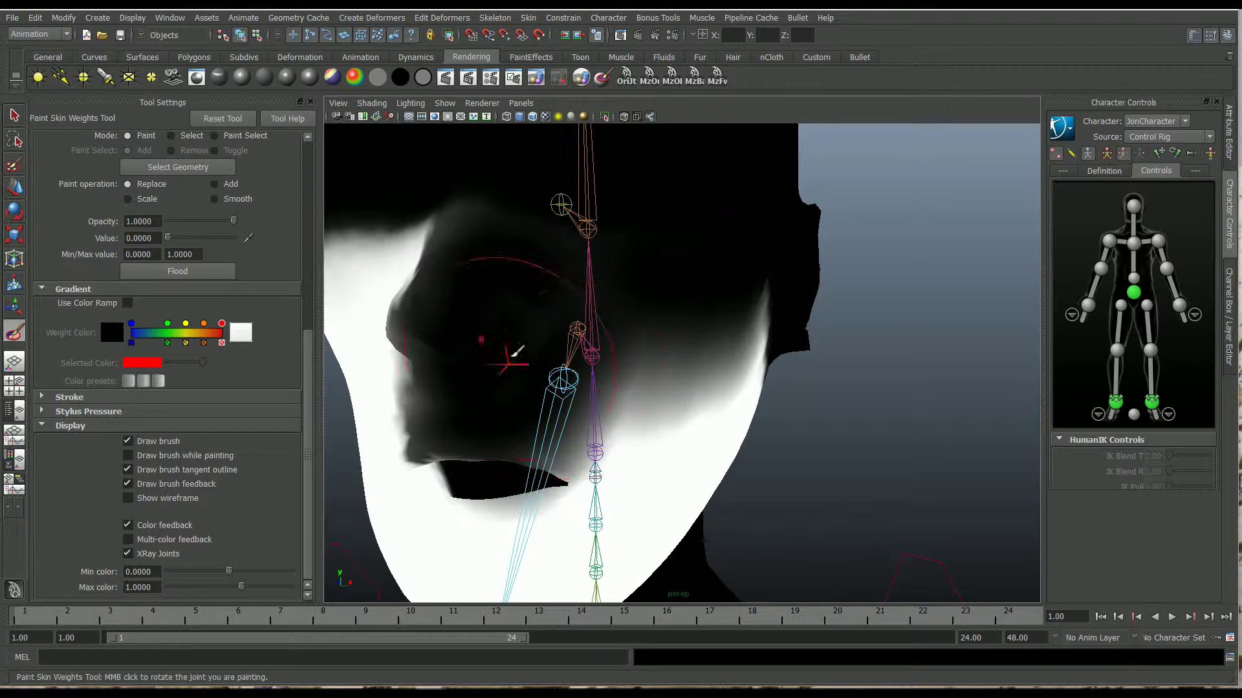
{"action": "mouse_move", "coordinate": [502, 367]}
{"action": "left_mouse_down"}
{"action": "mouse_move", "coordinate": [478, 409]}
{"action": "mouse_move", "coordinate": [453, 304]}
{"action": "left_mouse_up"}
{"action": "mouse_move", "coordinate": [478, 239]}
{"action": "left_mouse_down"}
{"action": "mouse_move", "coordinate": [459, 243]}
{"action": "mouse_move", "coordinate": [567, 307]}
{"action": "mouse_move", "coordinate": [469, 395]}
{"action": "mouse_move", "coordinate": [598, 372]}
{"action": "mouse_move", "coordinate": [572, 362]}
{"action": "mouse_move", "coordinate": [508, 424]}
{"action": "mouse_move", "coordinate": [505, 414]}
{"action": "mouse_move", "coordinate": [467, 425]}
{"action": "mouse_move", "coordinate": [520, 448]}
{"action": "left_mouse_up"}
{"action": "key", "text": "b"}
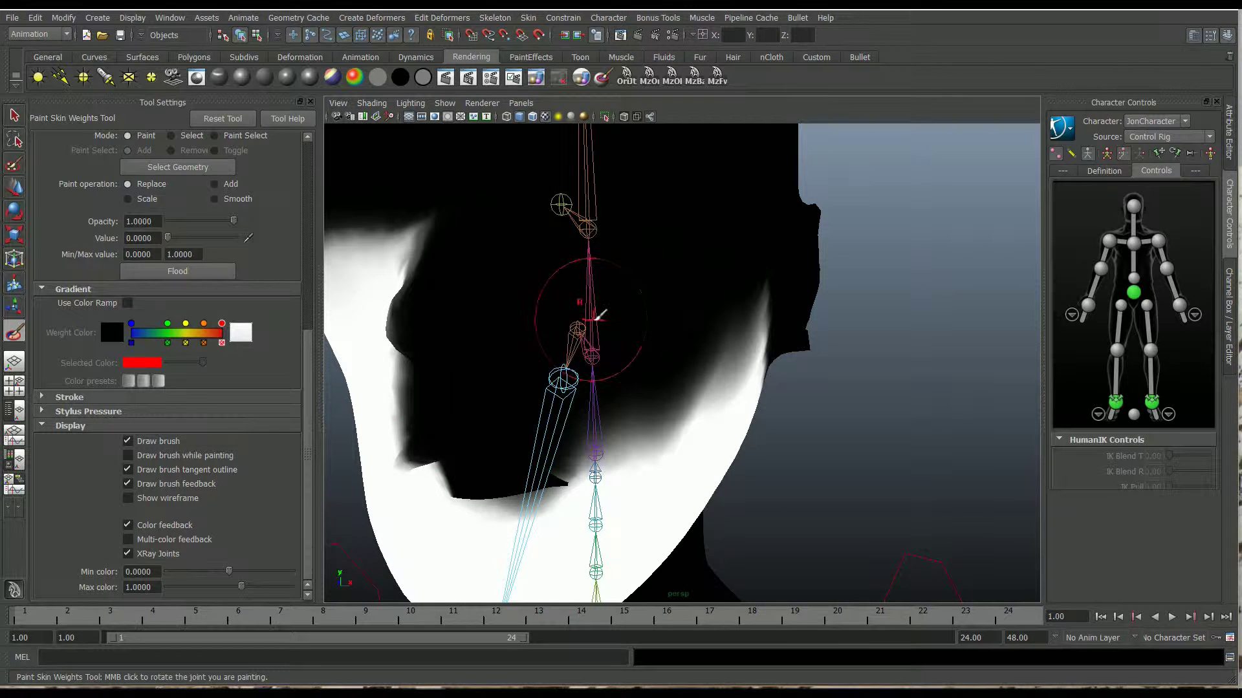
Step: Smooth the jaw joint's weights along the upper boundary across the cheek towards the ear
{"action": "scroll", "coordinate": [601, 318], "scroll_direction": "down", "scroll_amount": 5}
{"action": "left_click_drag", "start_coordinate": [610, 316], "coordinate": [565, 310], "text": "alt"}
{"action": "scroll", "coordinate": [617, 324], "scroll_direction": "up", "scroll_amount": 4}
{"action": "middle_click_drag", "start_coordinate": [565, 310], "coordinate": [688, 324], "text": "alt"}
{"action": "scroll", "coordinate": [556, 339], "scroll_direction": "down", "scroll_amount": 1}
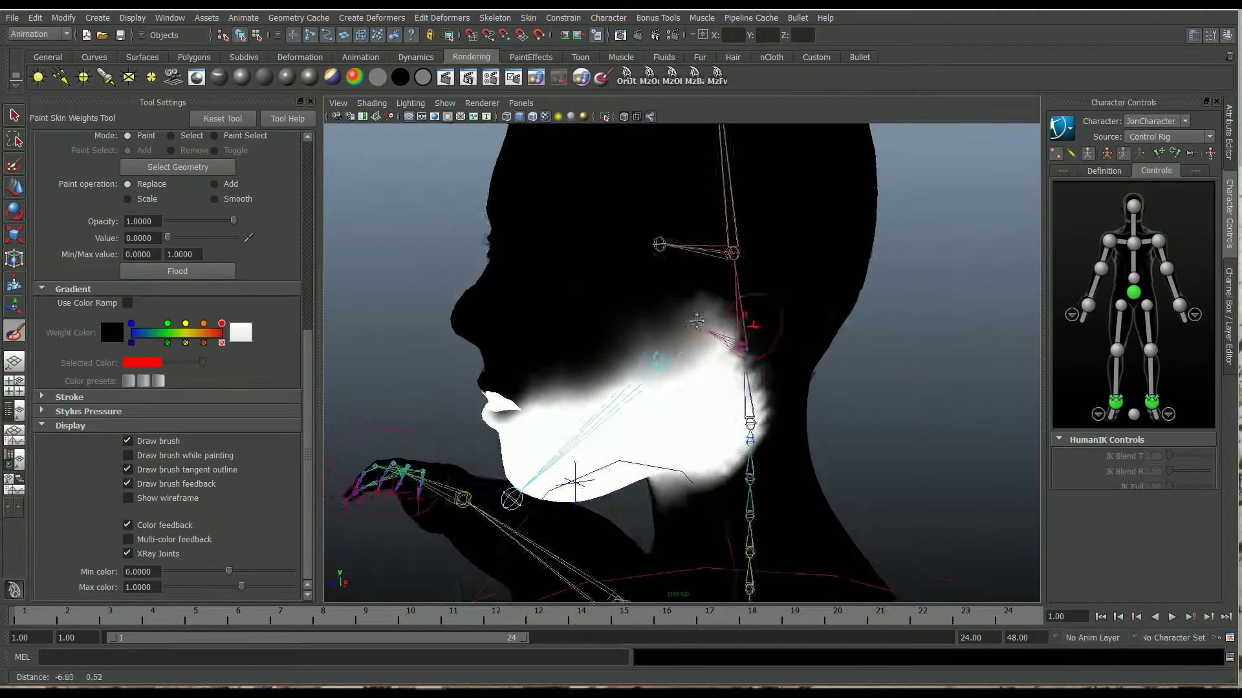
{"action": "scroll", "coordinate": [586, 346], "scroll_direction": "up", "scroll_amount": 5}
{"action": "mouse_move", "coordinate": [395, 399]}
{"action": "left_mouse_down", "text": "shift"}
{"action": "mouse_move", "coordinate": [398, 431]}
{"action": "mouse_move", "coordinate": [386, 418]}
{"action": "mouse_move", "coordinate": [440, 408]}
{"action": "mouse_move", "coordinate": [416, 400]}
{"action": "mouse_move", "coordinate": [547, 407]}
{"action": "mouse_move", "coordinate": [456, 384]}
{"action": "mouse_move", "coordinate": [480, 395]}
{"action": "mouse_move", "coordinate": [588, 335]}
{"action": "mouse_move", "coordinate": [493, 425]}
{"action": "mouse_move", "coordinate": [458, 430]}
{"action": "left_mouse_up", "text": "shift"}
{"action": "left_click_drag", "start_coordinate": [706, 241], "coordinate": [677, 292], "text": "shift"}
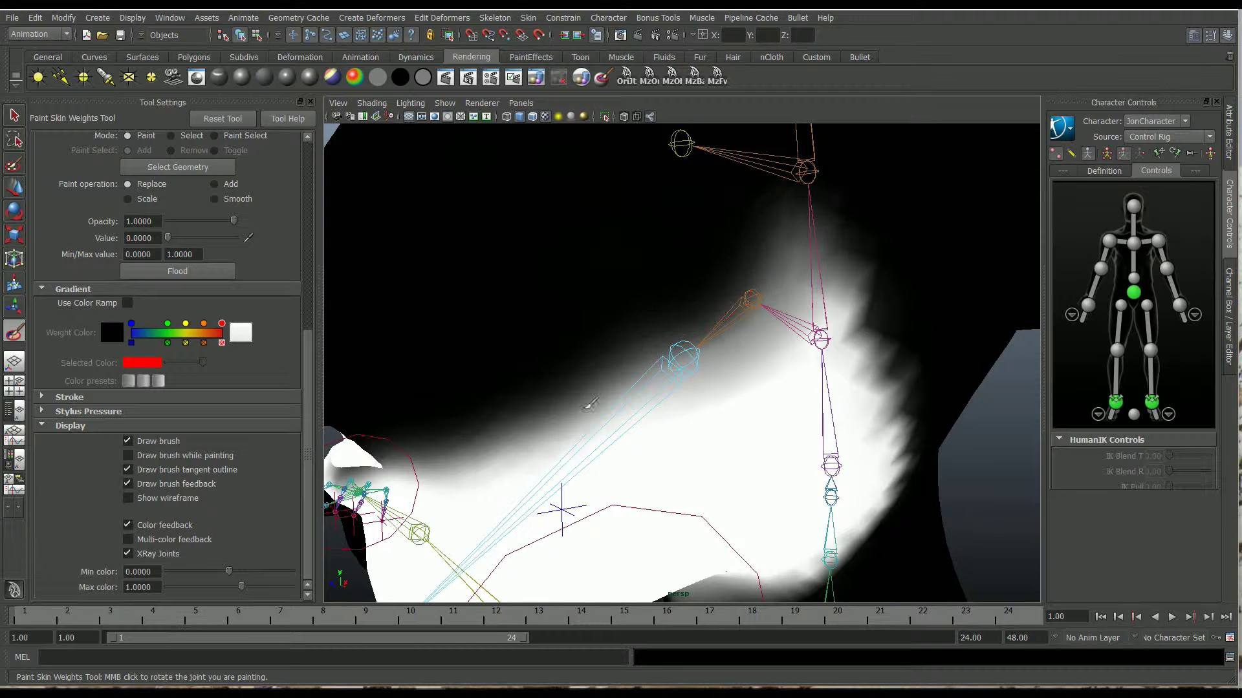
Step: Smooth the jagged rear edge of the jaw joint's weights and replace them with 0 behind the jaw hinge, down to the neck
{"action": "mouse_move", "coordinate": [576, 336]}
{"action": "left_mouse_down", "text": "alt"}
{"action": "mouse_move", "coordinate": [625, 343]}
{"action": "mouse_move", "coordinate": [568, 324]}
{"action": "left_mouse_up", "text": "alt"}
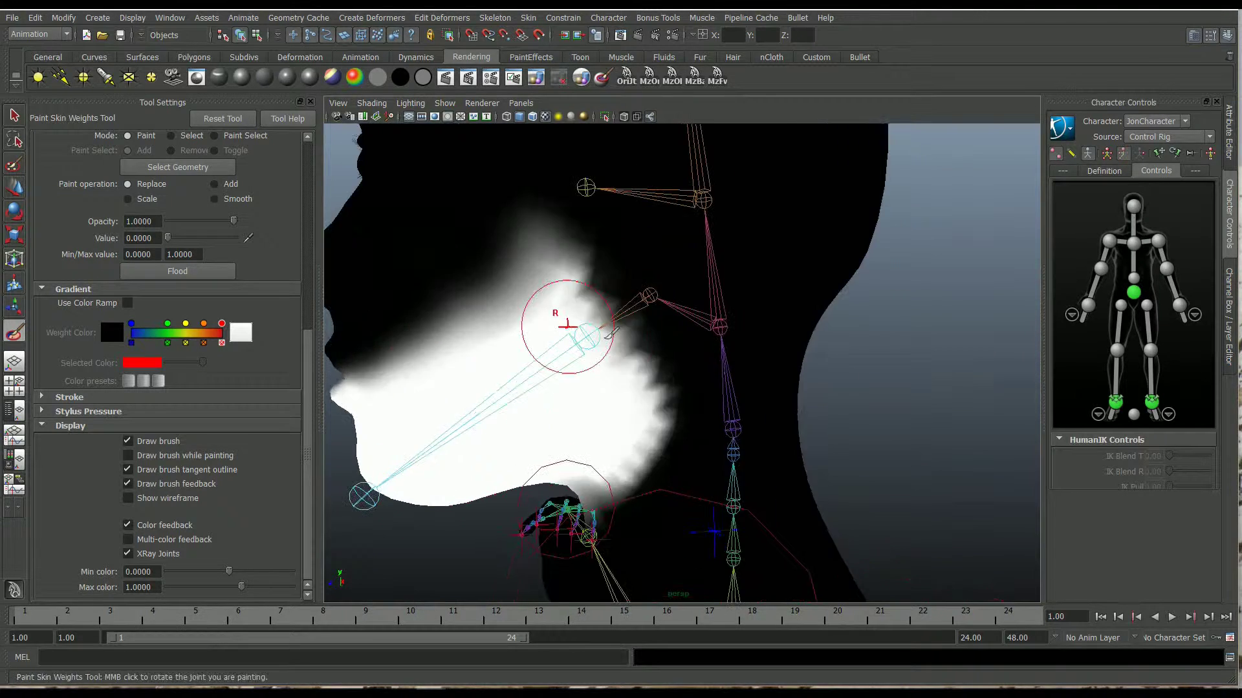
{"action": "left_click_drag", "start_coordinate": [565, 246], "coordinate": [608, 343], "text": "shift"}
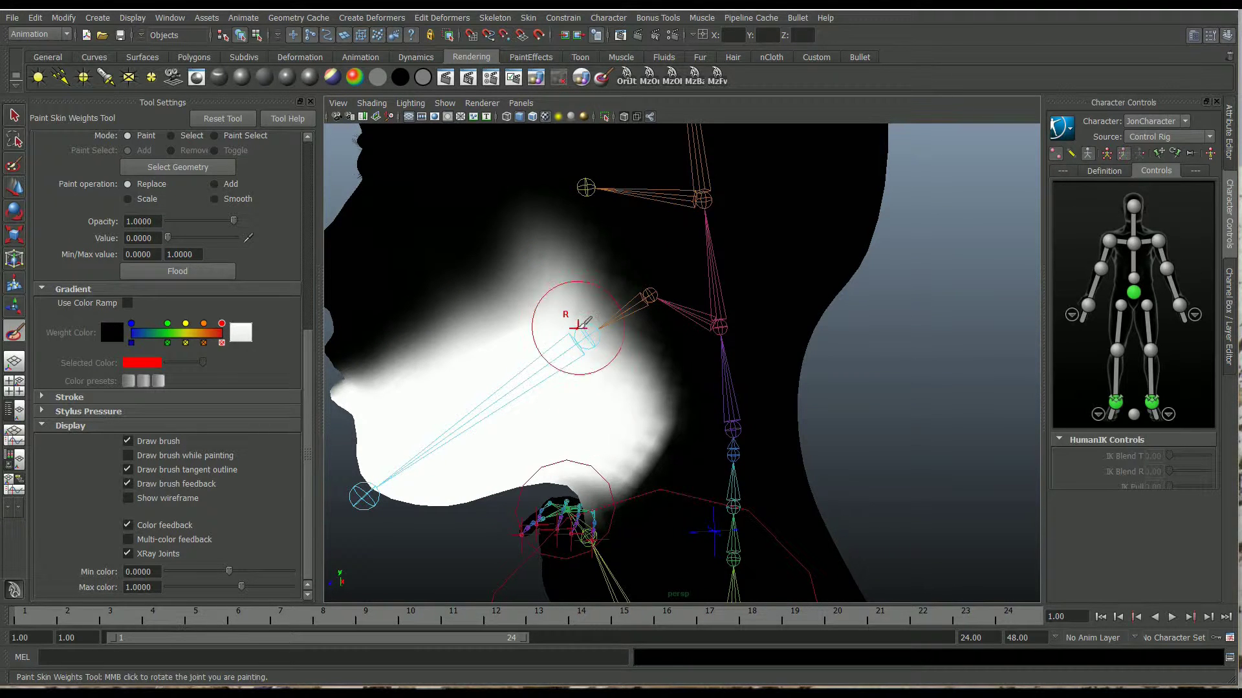
{"action": "mouse_move", "coordinate": [611, 304]}
{"action": "left_mouse_down"}
{"action": "mouse_move", "coordinate": [647, 427]}
{"action": "mouse_move", "coordinate": [608, 498]}
{"action": "left_mouse_up"}
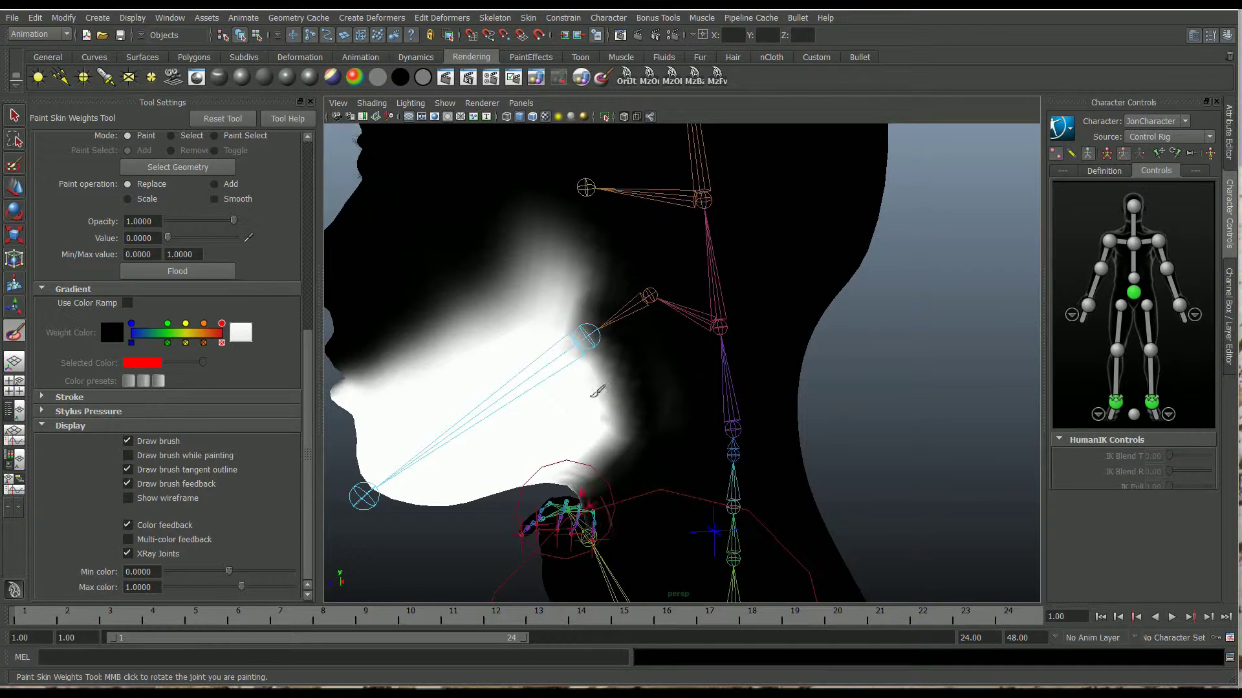
{"action": "left_click_drag", "start_coordinate": [622, 307], "coordinate": [572, 502]}
{"action": "left_click_drag", "start_coordinate": [603, 297], "coordinate": [591, 462]}
{"action": "left_click_drag", "start_coordinate": [585, 368], "coordinate": [585, 469]}
{"action": "mouse_move", "coordinate": [608, 388]}
{"action": "left_mouse_down", "text": "alt"}
{"action": "mouse_move", "coordinate": [635, 345]}
{"action": "mouse_move", "coordinate": [738, 420]}
{"action": "left_mouse_up", "text": "alt"}
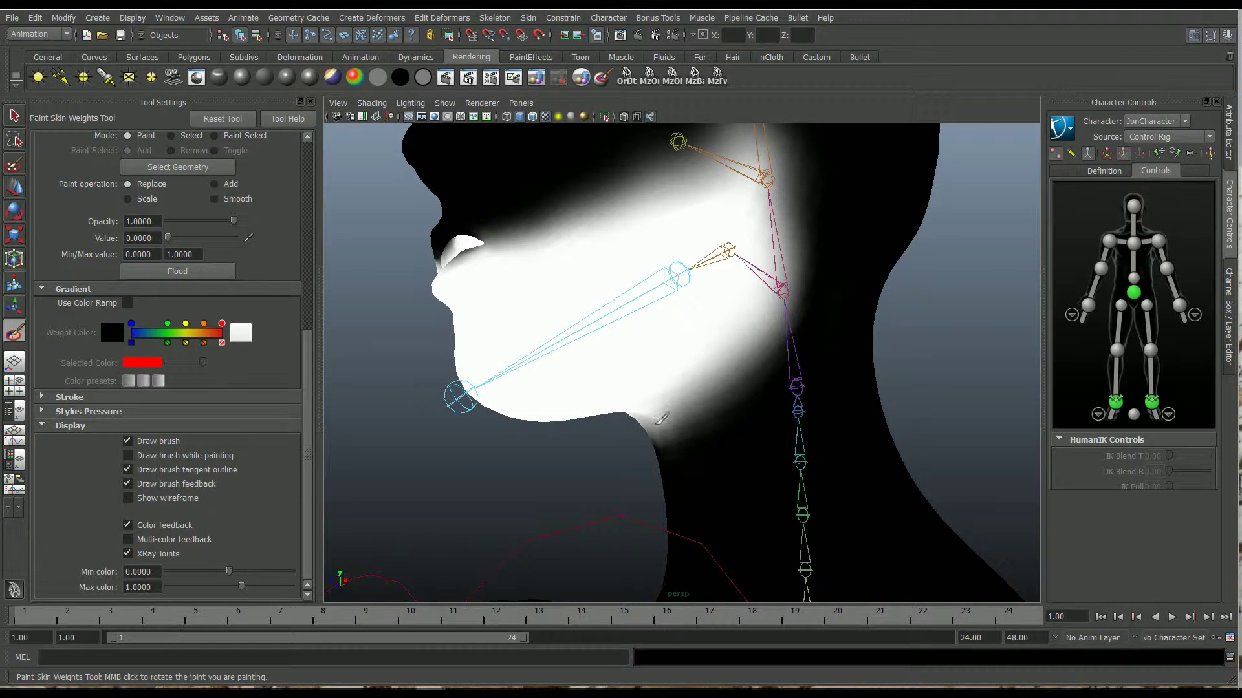
{"action": "key", "text": "bracketleft"}
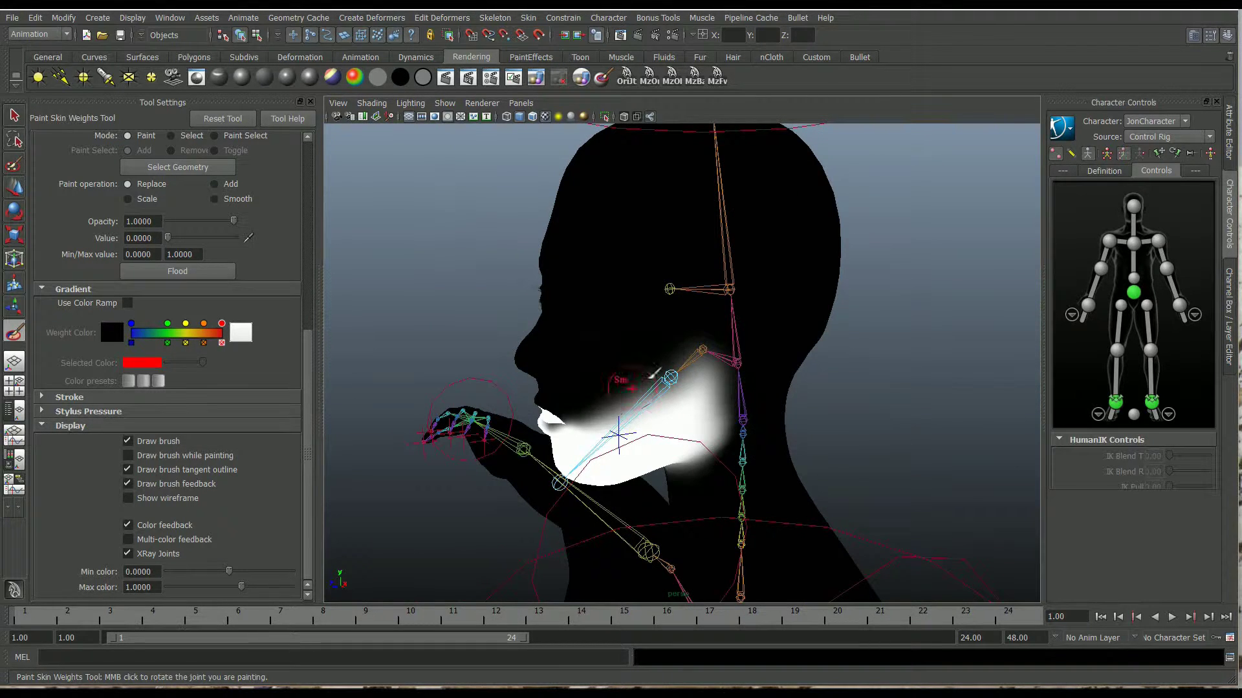
Step: Switch the weight paint operation to Add and raise the brush value, with the mouth corner in view
{"action": "left_click_drag", "start_coordinate": [618, 387], "coordinate": [758, 331], "text": "alt"}
{"action": "right_click_drag", "start_coordinate": [731, 331], "coordinate": [789, 329], "text": "alt"}
{"action": "middle_click_drag", "start_coordinate": [812, 323], "coordinate": [690, 308], "text": "alt"}
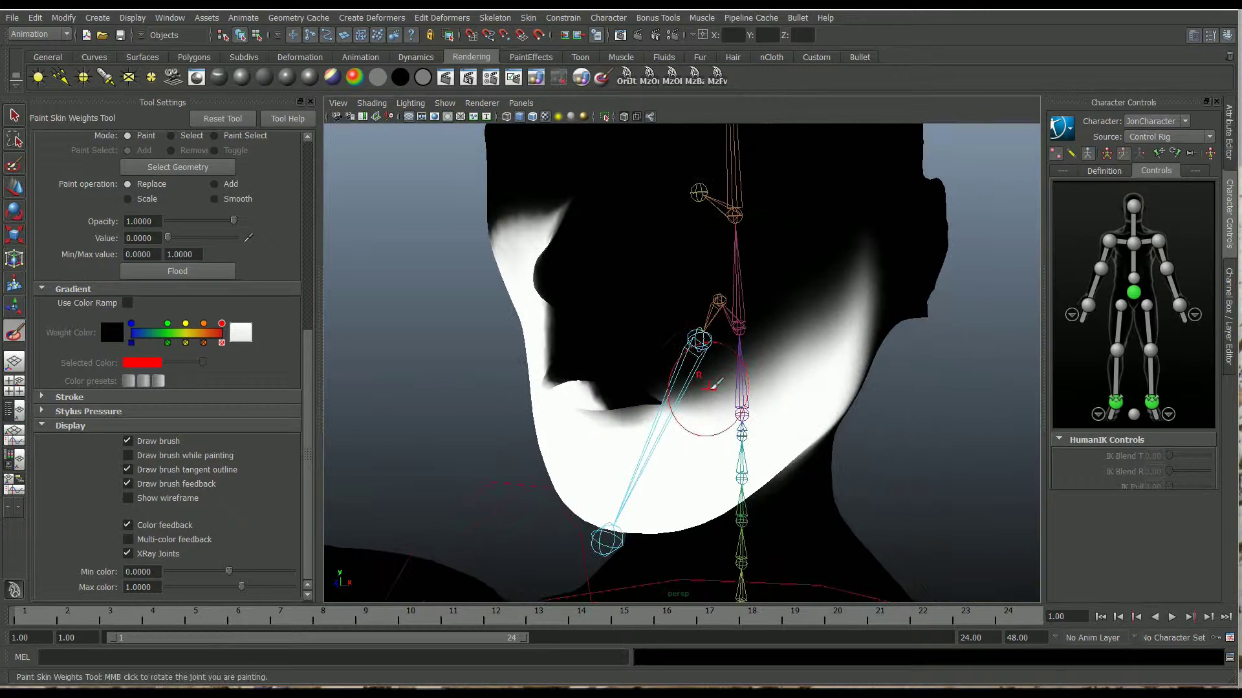
{"action": "middle_click_drag", "start_coordinate": [715, 388], "coordinate": [685, 344], "text": "alt"}
{"action": "scroll", "coordinate": [230, 434], "scroll_direction": "up", "scroll_amount": 3}
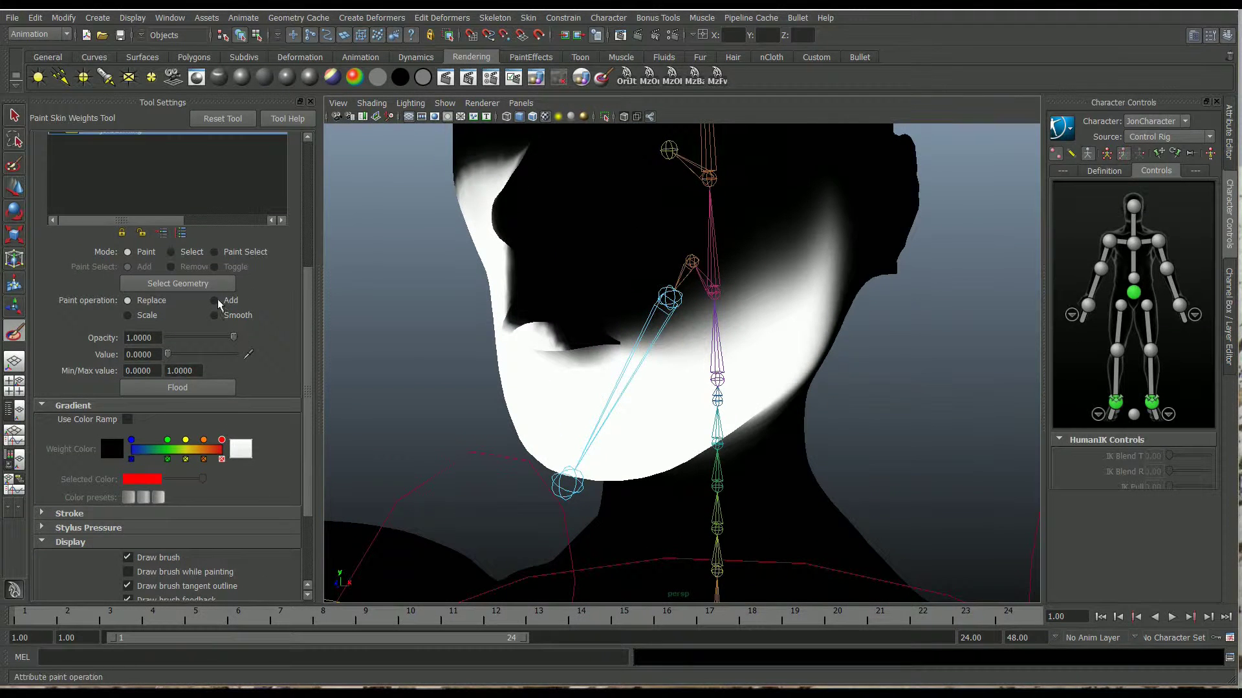
{"action": "left_click", "coordinate": [214, 300]}
{"action": "left_click_drag", "start_coordinate": [168, 355], "coordinate": [215, 357]}
{"action": "mouse_move", "coordinate": [605, 356]}
{"action": "left_mouse_down", "text": "alt"}
{"action": "mouse_move", "coordinate": [627, 379]}
{"action": "mouse_move", "coordinate": [593, 400]}
{"action": "mouse_move", "coordinate": [610, 416]}
{"action": "mouse_move", "coordinate": [673, 421]}
{"action": "mouse_move", "coordinate": [743, 393]}
{"action": "mouse_move", "coordinate": [749, 449]}
{"action": "mouse_move", "coordinate": [743, 421]}
{"action": "mouse_move", "coordinate": [654, 443]}
{"action": "left_mouse_up", "text": "alt"}
Step: Rotate the jaw joint about its Y axis to about 6.45 degrees to test the painted weights
{"action": "key", "text": "b"}
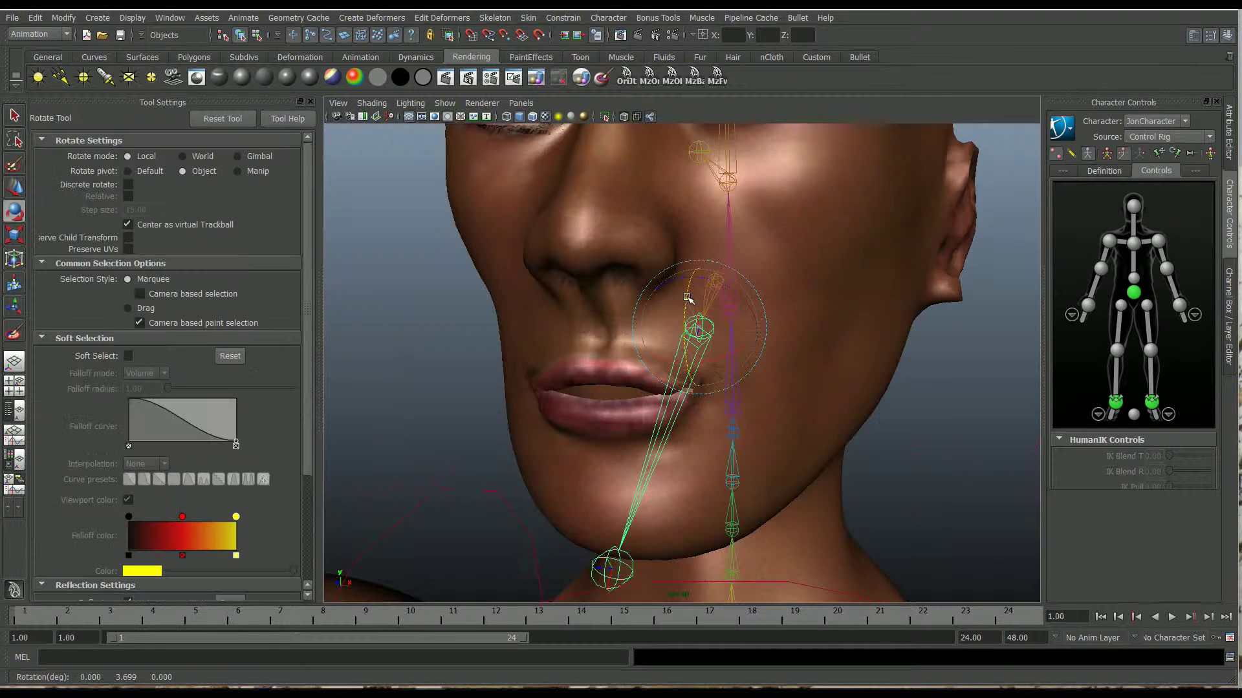
{"action": "mouse_move", "coordinate": [687, 306]}
{"action": "left_mouse_down"}
{"action": "mouse_move", "coordinate": [906, 341]}
{"action": "mouse_move", "coordinate": [770, 340]}
{"action": "left_mouse_up"}
Step: Display the jonJawHing joint's attributes and expand its rotation limit settings
{"action": "left_click", "coordinate": [1229, 109]}
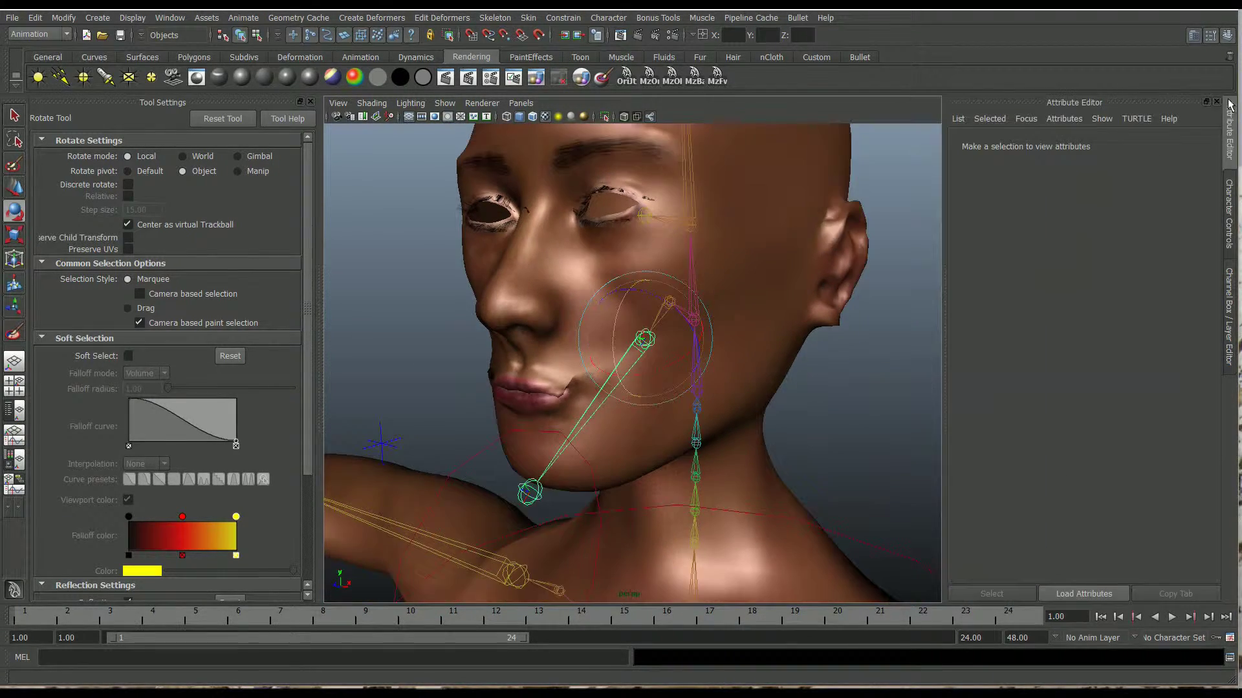
{"action": "left_click", "coordinate": [1229, 108]}
{"action": "left_click", "coordinate": [1230, 108]}
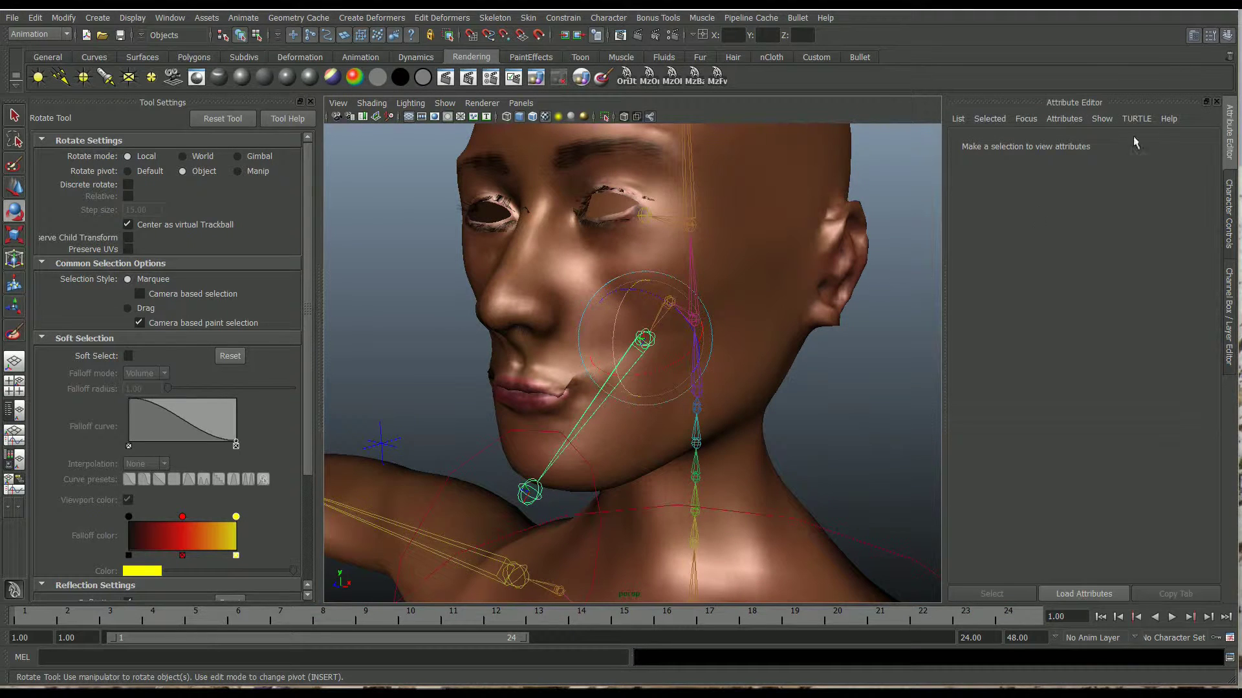
{"action": "left_click", "coordinate": [1230, 146]}
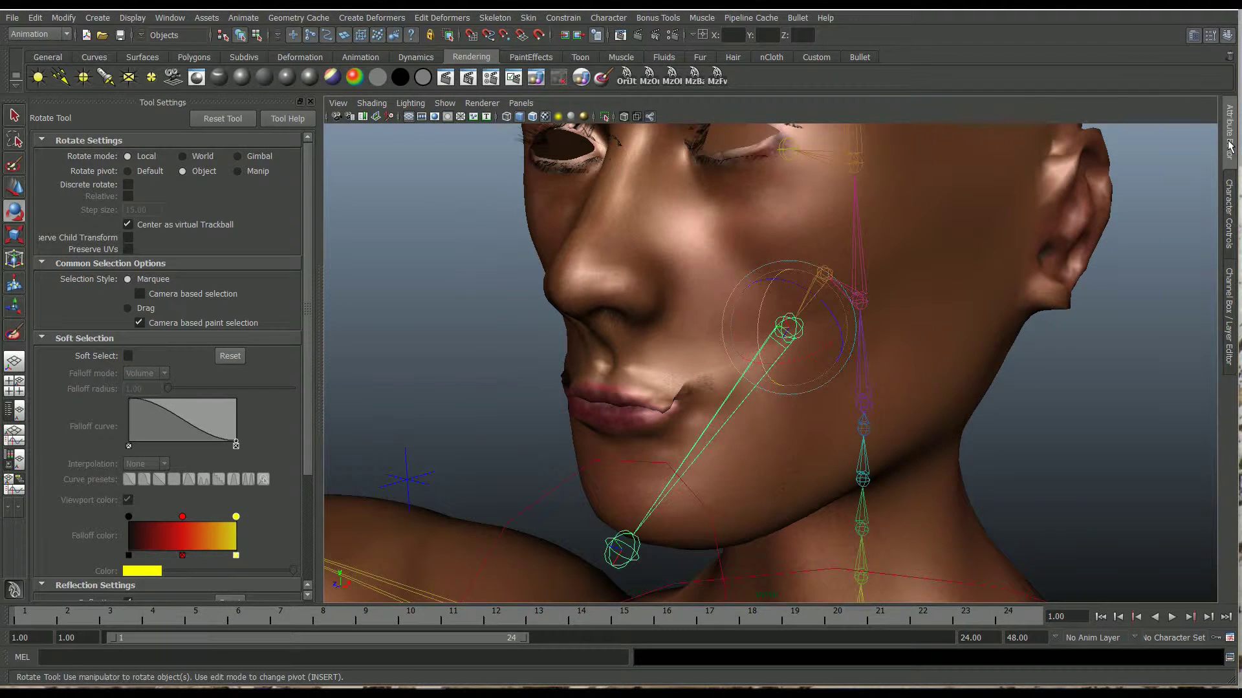
{"action": "left_click_drag", "start_coordinate": [706, 340], "coordinate": [1090, 143], "text": "alt"}
{"action": "left_click", "coordinate": [1193, 35]}
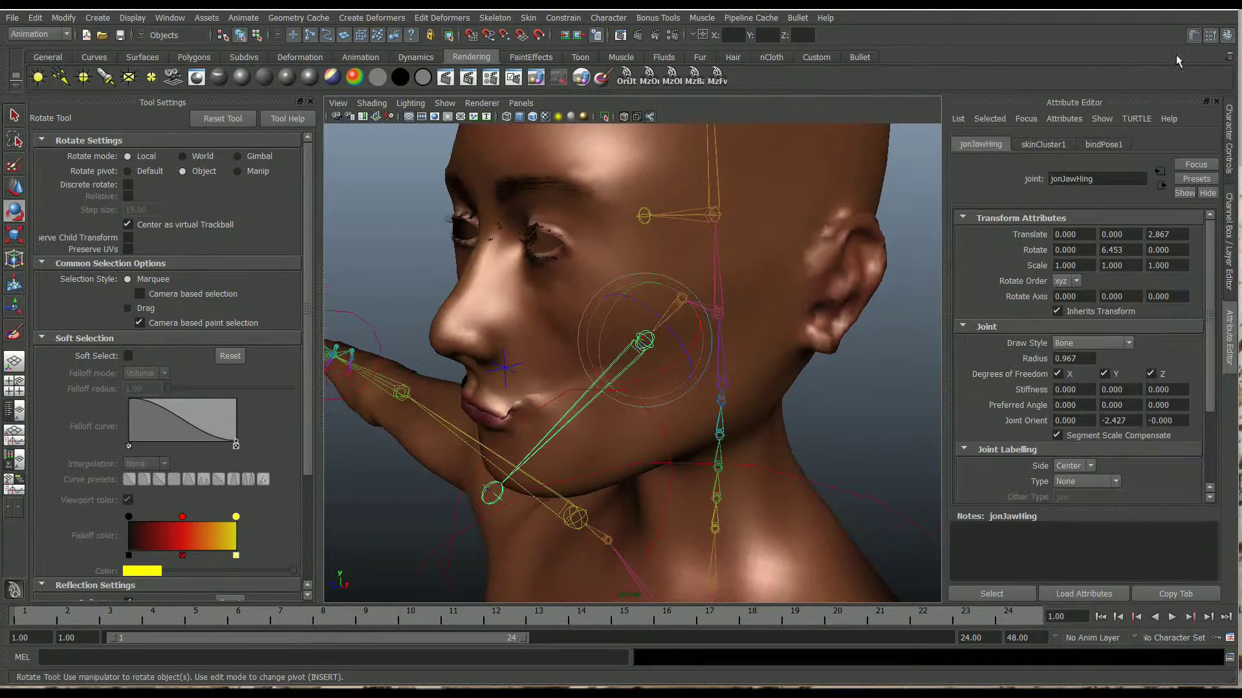
{"action": "scroll", "coordinate": [1066, 397], "scroll_direction": "down", "scroll_amount": 3}
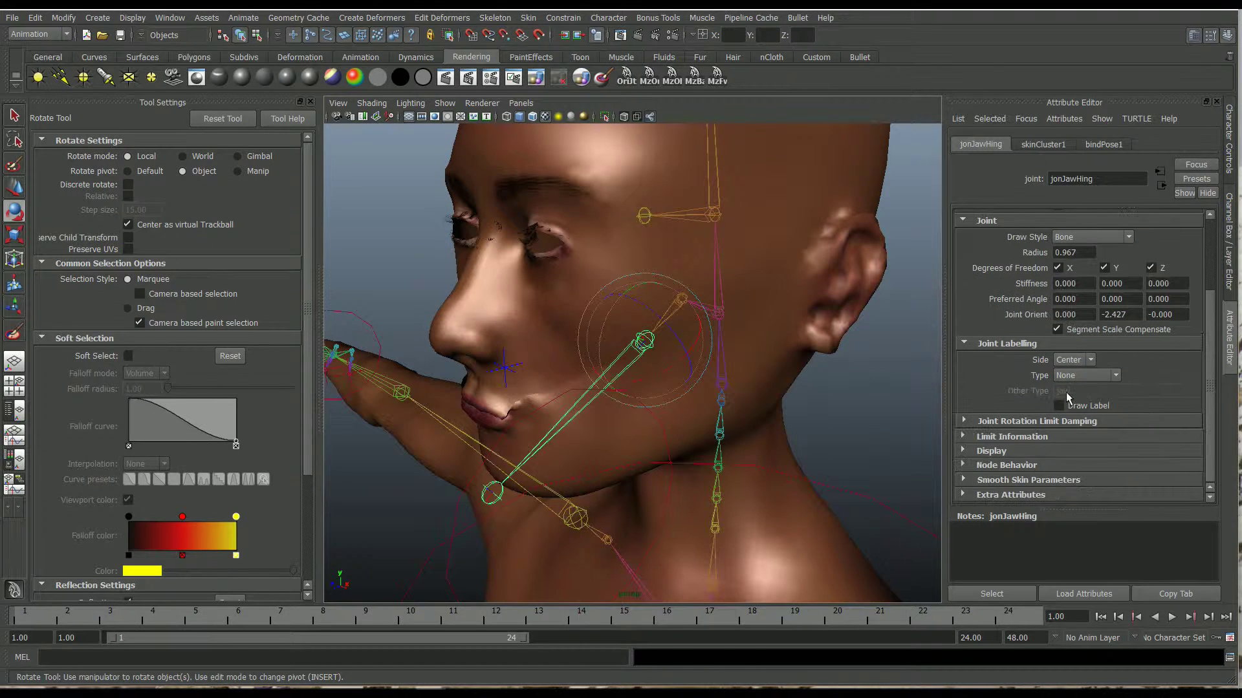
{"action": "left_click", "coordinate": [1013, 437]}
{"action": "scroll", "coordinate": [1035, 437], "scroll_direction": "down", "scroll_amount": 5}
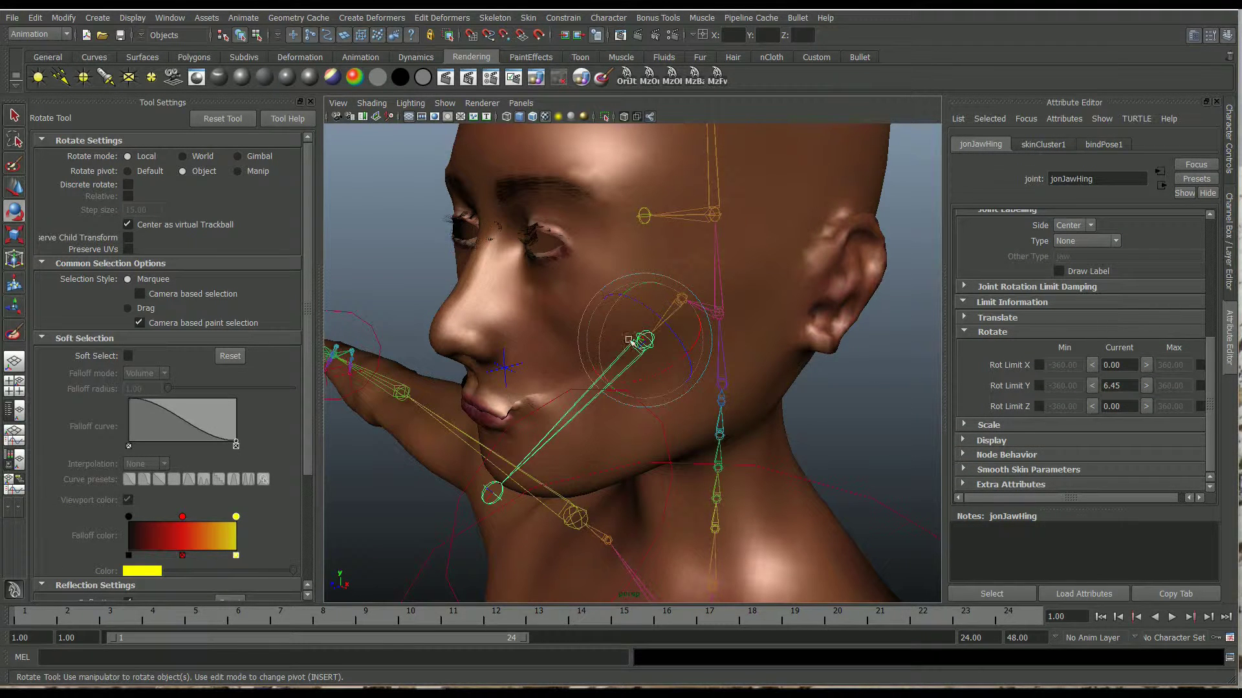
Step: Rotate the jaw joint about its Y axis to 5.28 degrees, judging the closed lips from the front
{"action": "left_click_drag", "start_coordinate": [602, 325], "coordinate": [734, 300]}
{"action": "scroll", "coordinate": [679, 324], "scroll_direction": "up", "scroll_amount": 4}
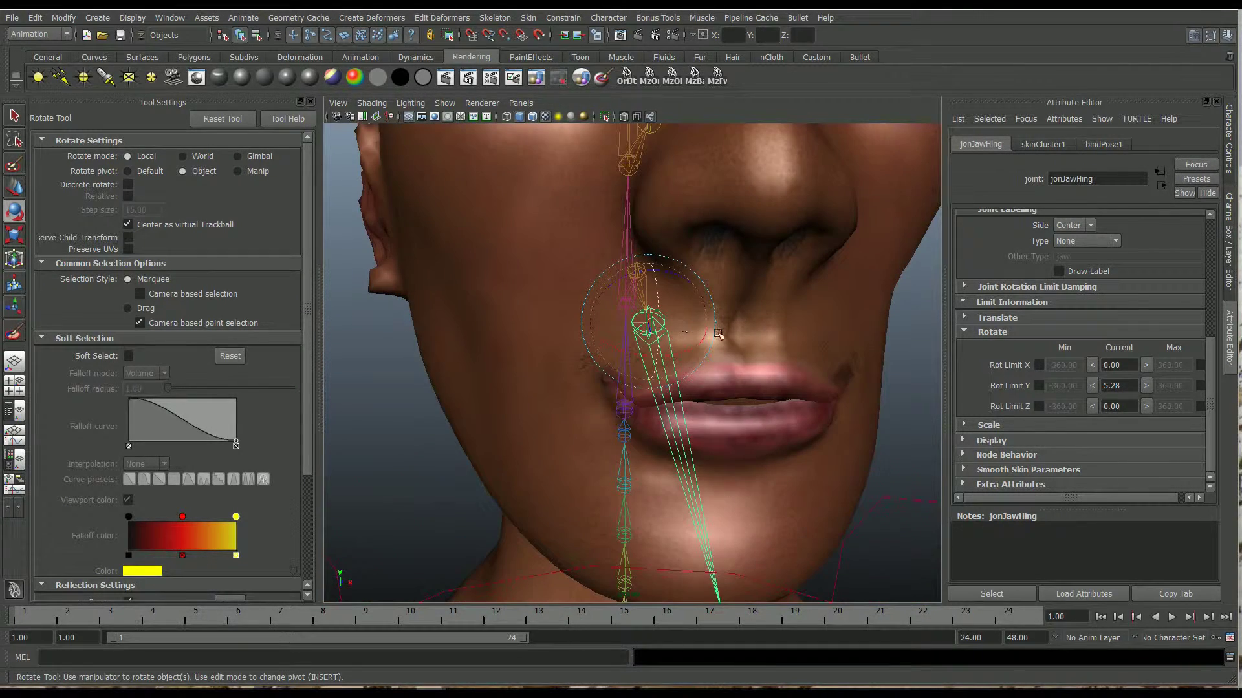
{"action": "mouse_move", "coordinate": [805, 347]}
{"action": "left_mouse_down", "text": "alt"}
{"action": "mouse_move", "coordinate": [756, 343]}
{"action": "mouse_move", "coordinate": [780, 350]}
{"action": "left_mouse_up", "text": "alt"}
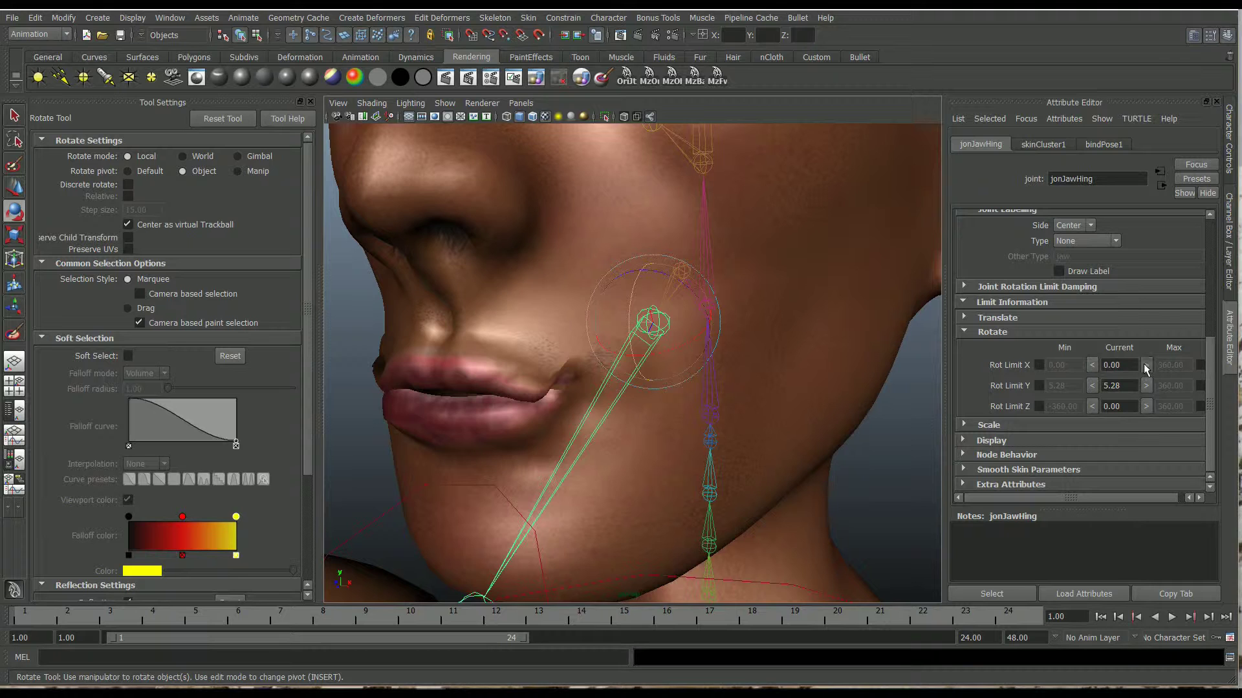
Step: Lock the jaw joint's X and Z rotation by enabling minimum and maximum limits of 0
{"action": "left_click", "coordinate": [1038, 406]}
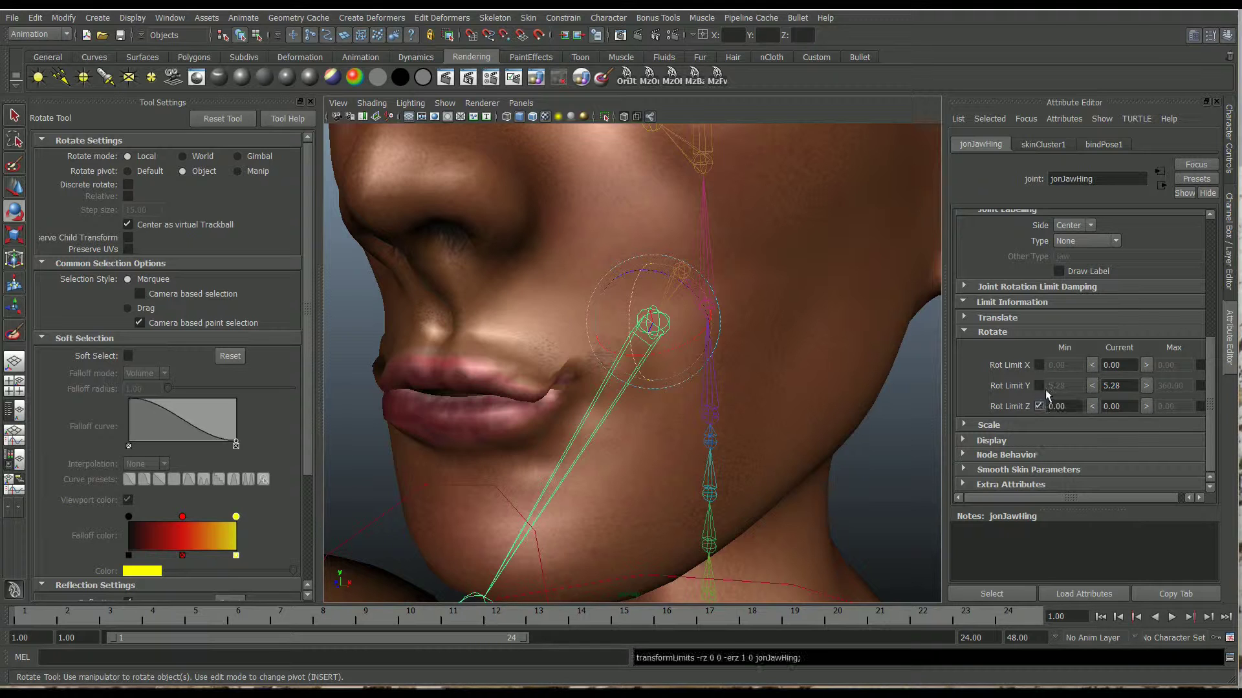
{"action": "left_click", "coordinate": [1039, 364]}
{"action": "left_click", "coordinate": [1201, 365]}
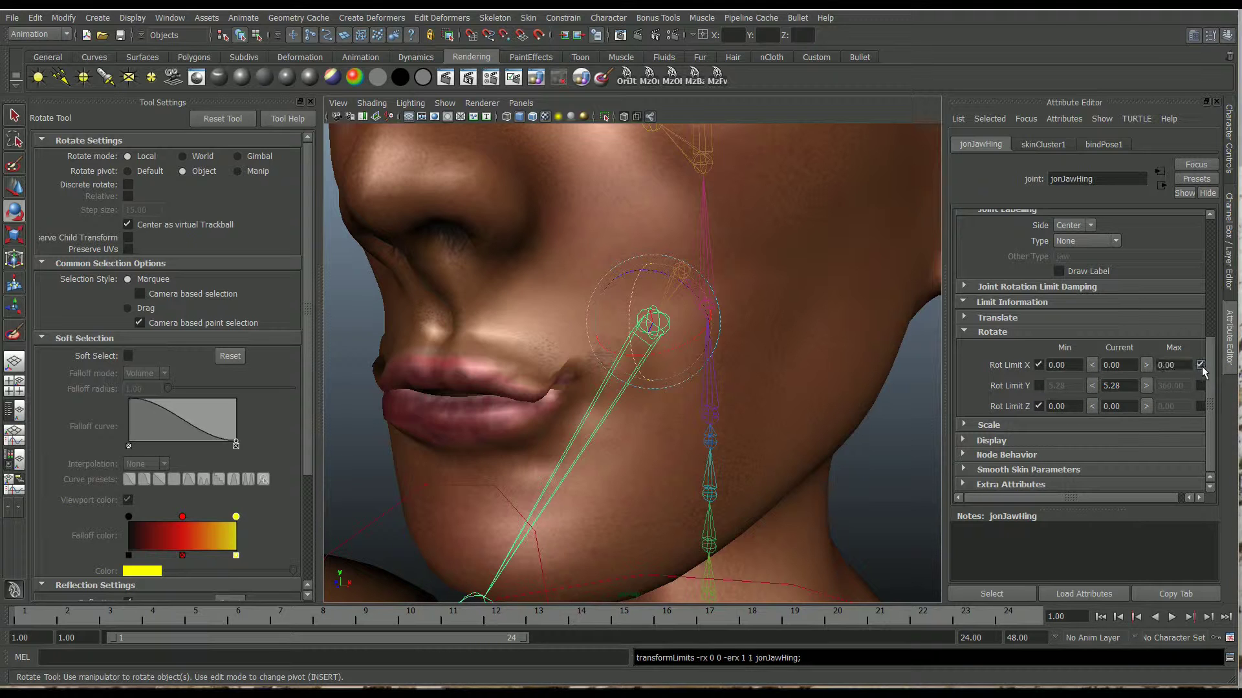
{"action": "left_click", "coordinate": [1200, 406]}
{"action": "left_click", "coordinate": [1039, 386]}
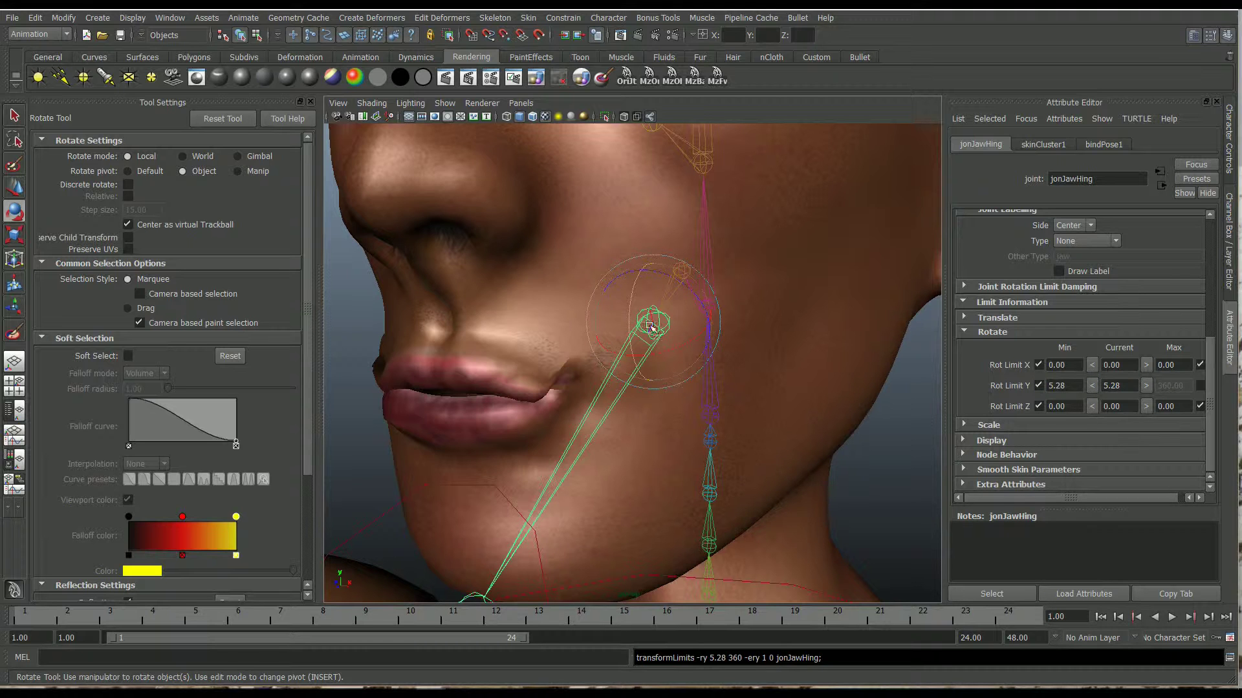
{"action": "left_click_drag", "start_coordinate": [627, 311], "coordinate": [628, 317]}
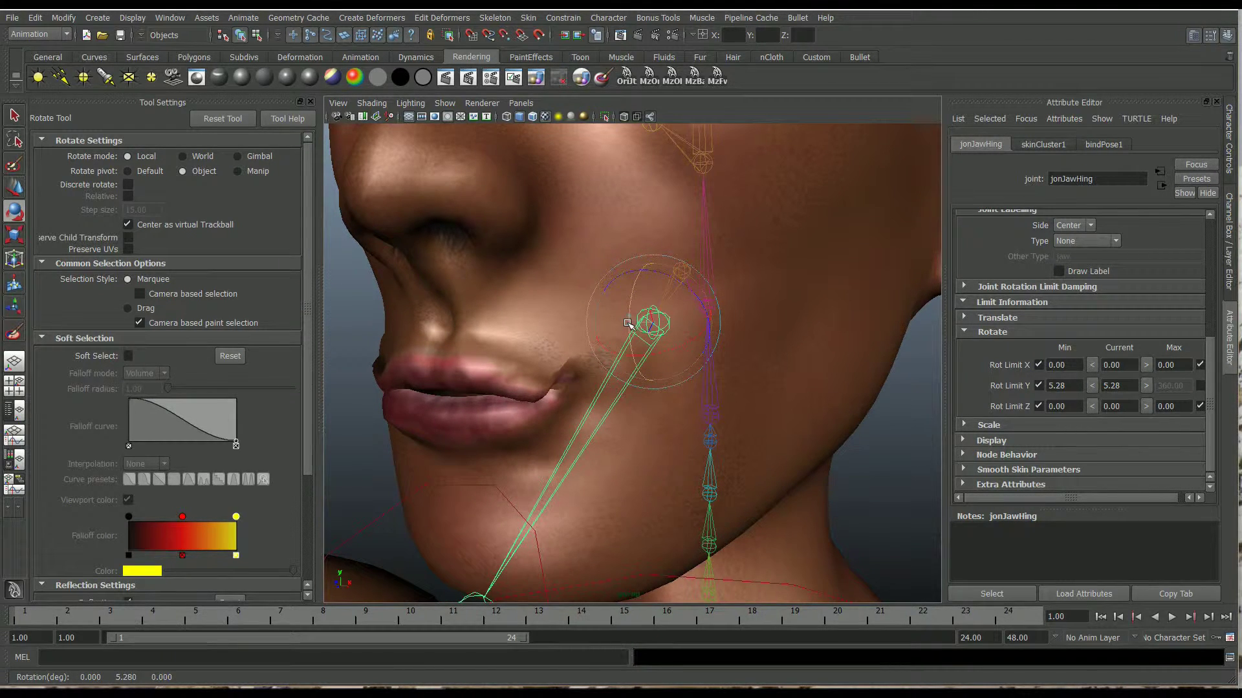
{"action": "left_click", "coordinate": [1038, 386]}
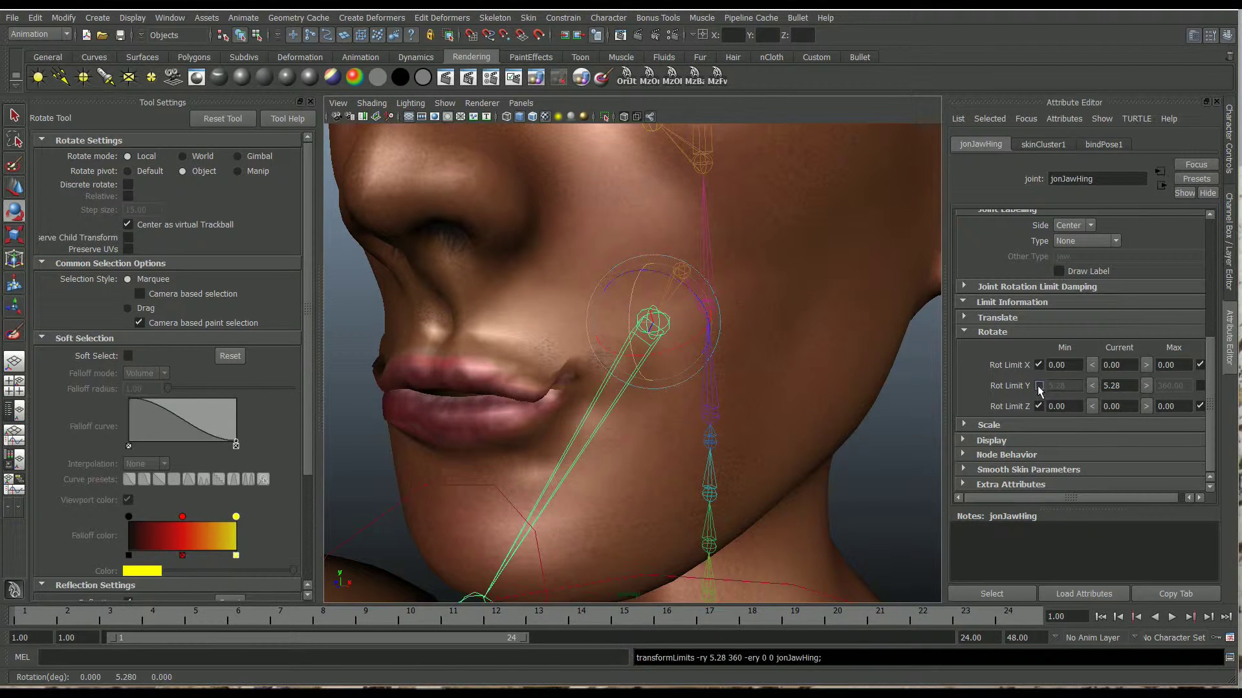
Step: Limit the jaw joint's Y rotation to a maximum of 5.28 and, with the mouth rotated open, a minimum of -8.15
{"action": "left_click", "coordinate": [1199, 387]}
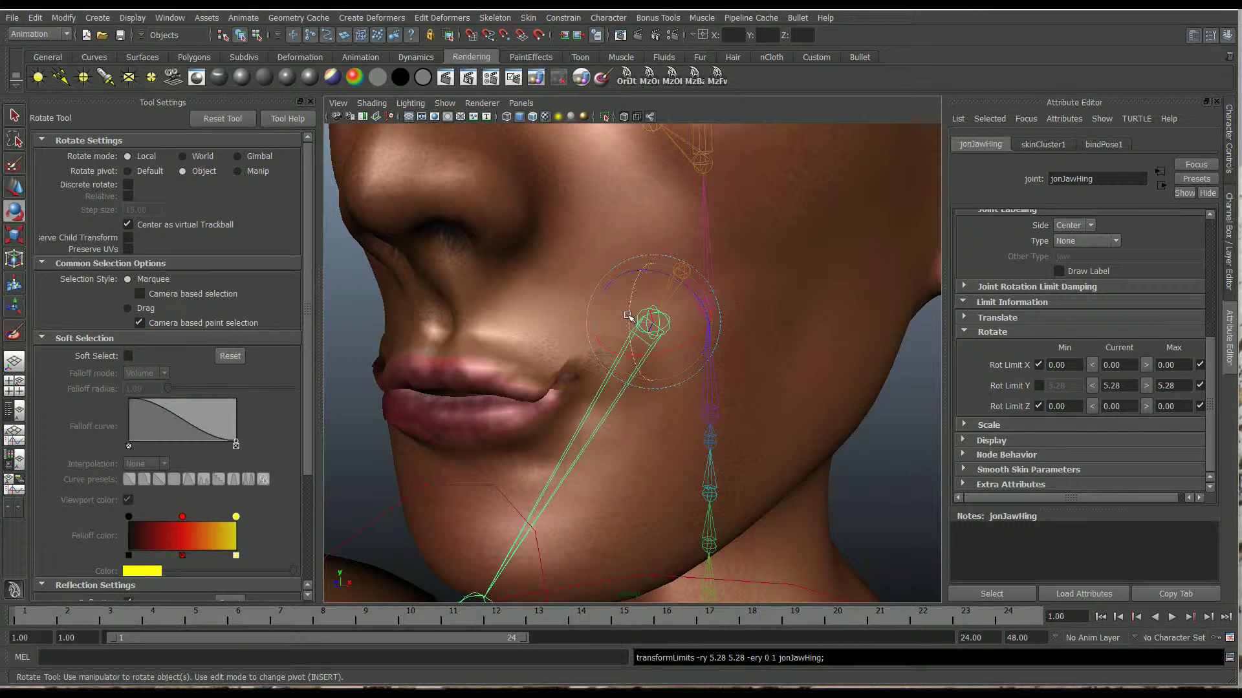
{"action": "mouse_move", "coordinate": [627, 317]}
{"action": "left_mouse_down"}
{"action": "mouse_move", "coordinate": [625, 332]}
{"action": "mouse_move", "coordinate": [641, 333]}
{"action": "left_mouse_up"}
{"action": "left_click_drag", "start_coordinate": [641, 333], "coordinate": [710, 334], "text": "alt"}
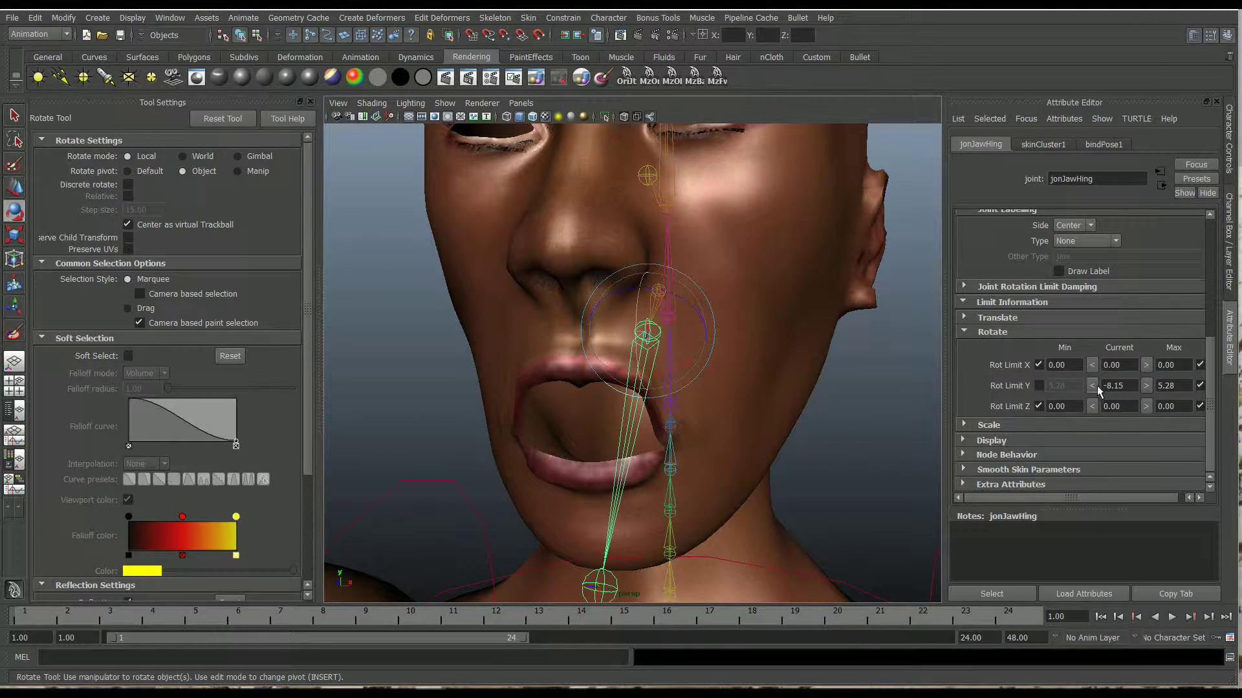
{"action": "left_click", "coordinate": [1040, 387]}
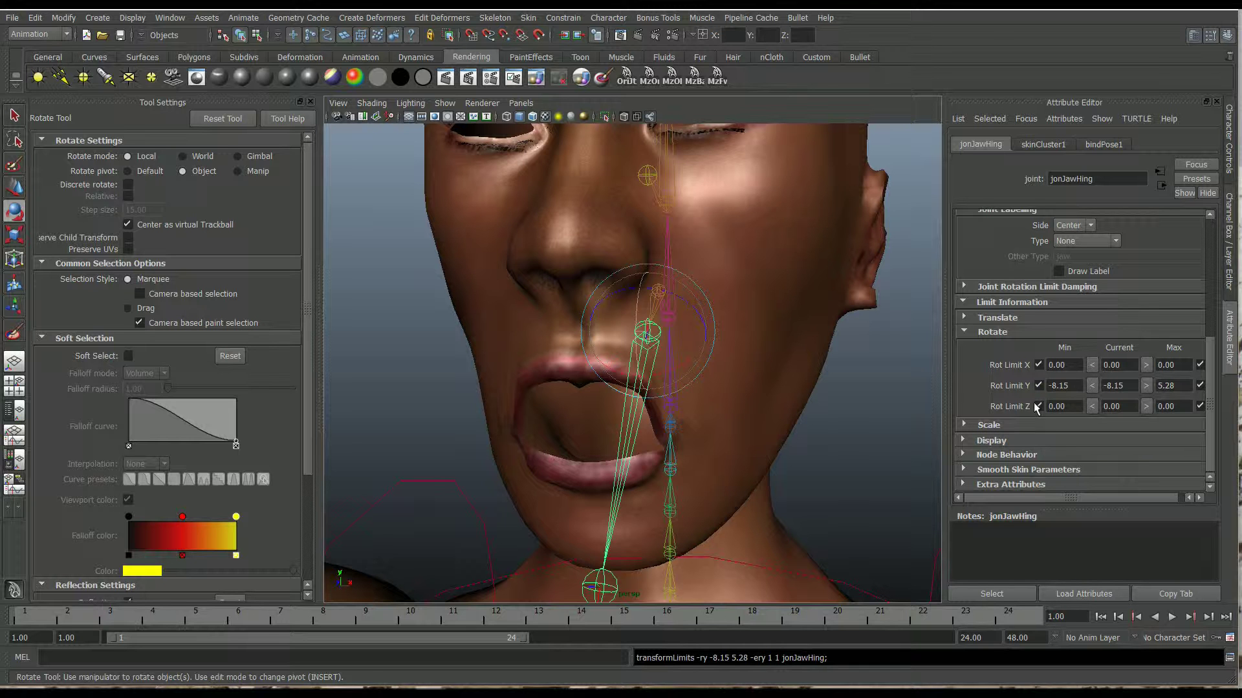
Step: Rotate the jaw joint back towards its neutral pose and set its current Y rotation to 0
{"action": "left_click_drag", "start_coordinate": [678, 339], "coordinate": [729, 343], "text": "alt"}
{"action": "mouse_move", "coordinate": [638, 332]}
{"action": "left_mouse_down"}
{"action": "mouse_move", "coordinate": [649, 286]}
{"action": "mouse_move", "coordinate": [648, 376]}
{"action": "mouse_move", "coordinate": [652, 322]}
{"action": "left_mouse_up"}
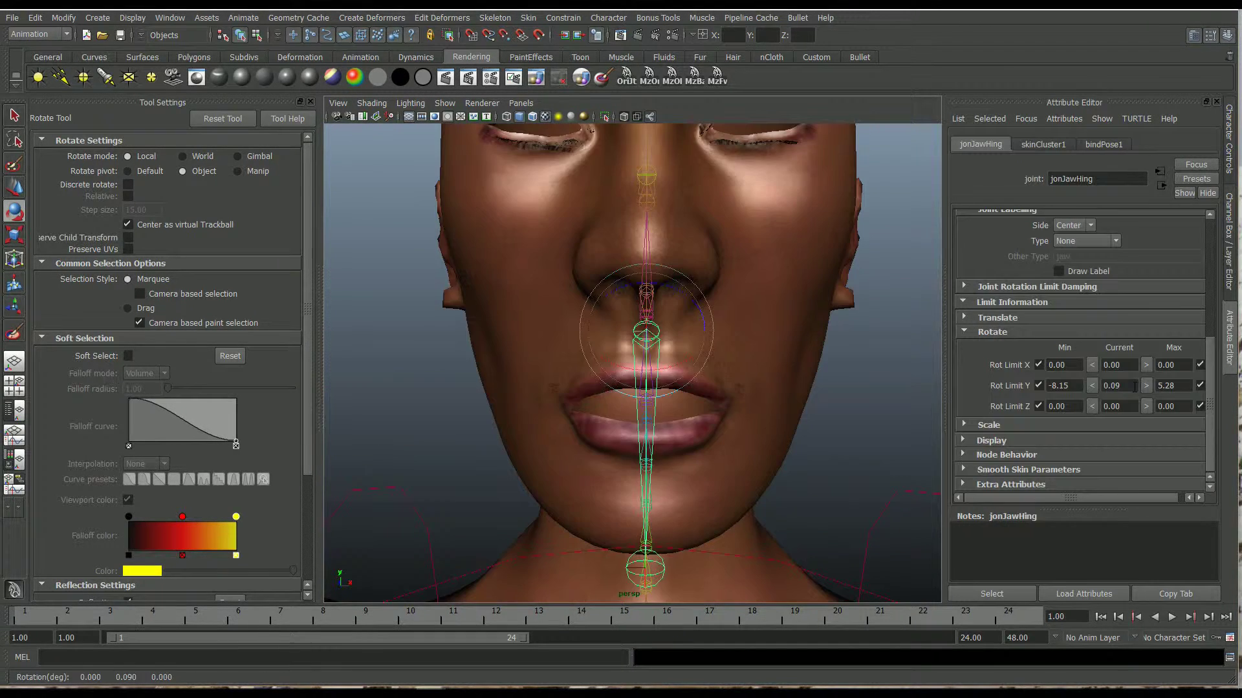
{"action": "left_click", "coordinate": [1134, 386]}
Step: Fill the jaw joint's translation limits with its current values: 0 for X and Y, 2.87 for Z
{"action": "left_click", "coordinate": [963, 317]}
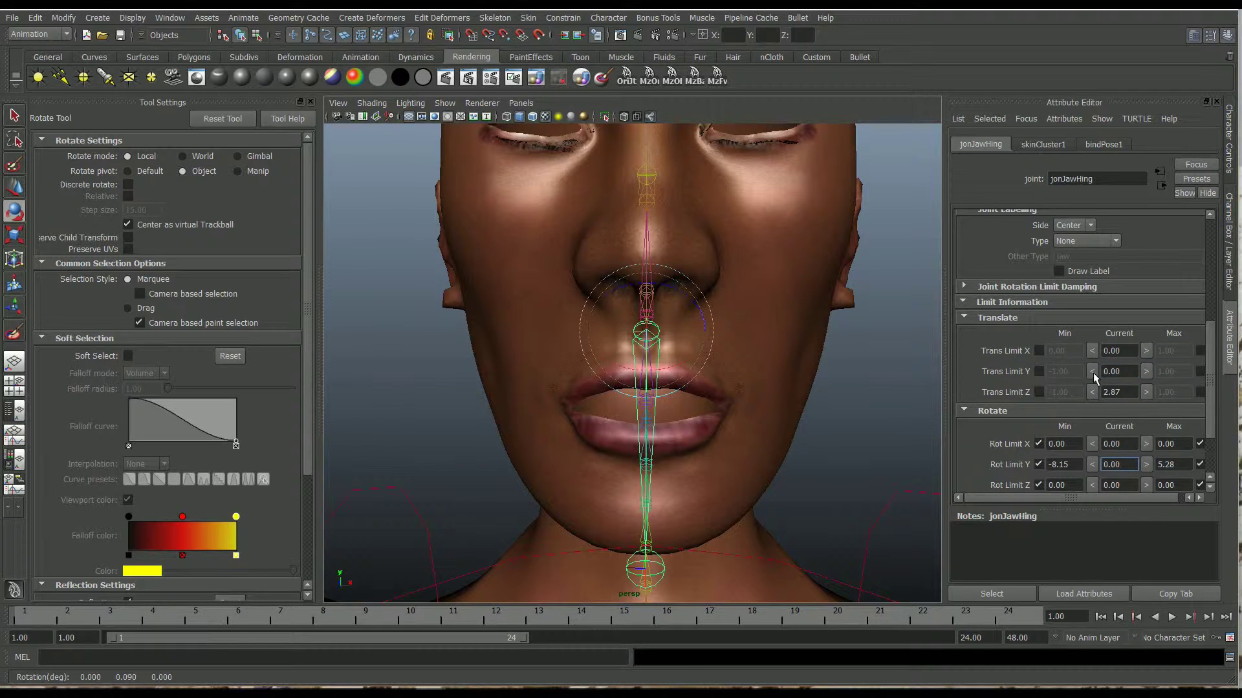
{"action": "left_click", "coordinate": [1093, 392]}
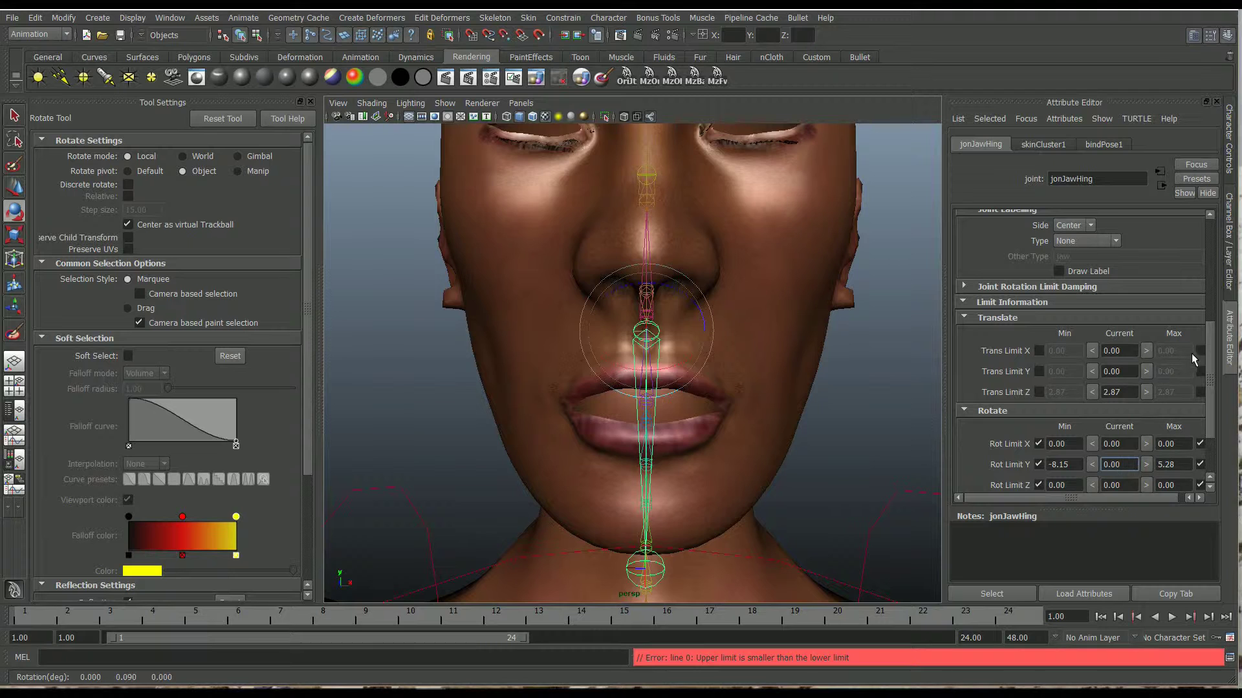
{"action": "scroll", "coordinate": [823, 430], "scroll_direction": "down", "scroll_amount": 4}
{"action": "left_click_drag", "start_coordinate": [826, 429], "coordinate": [903, 432], "text": "alt"}
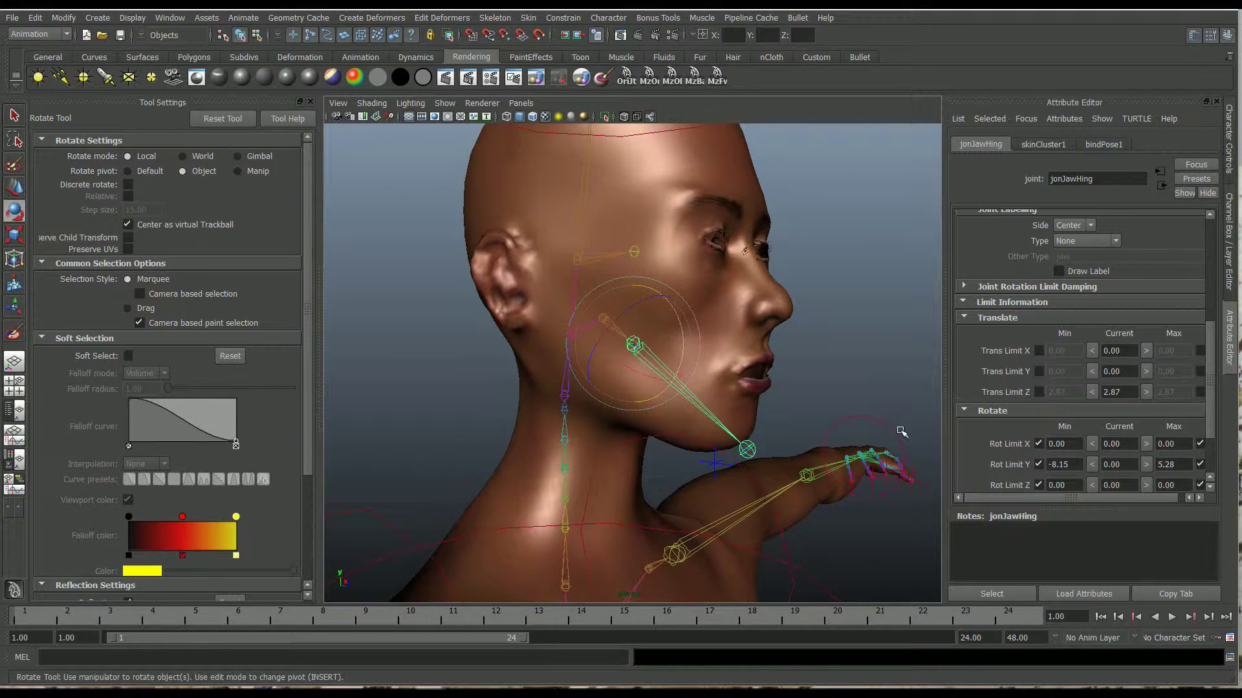
{"action": "scroll", "coordinate": [902, 432], "scroll_direction": "up", "scroll_amount": 3}
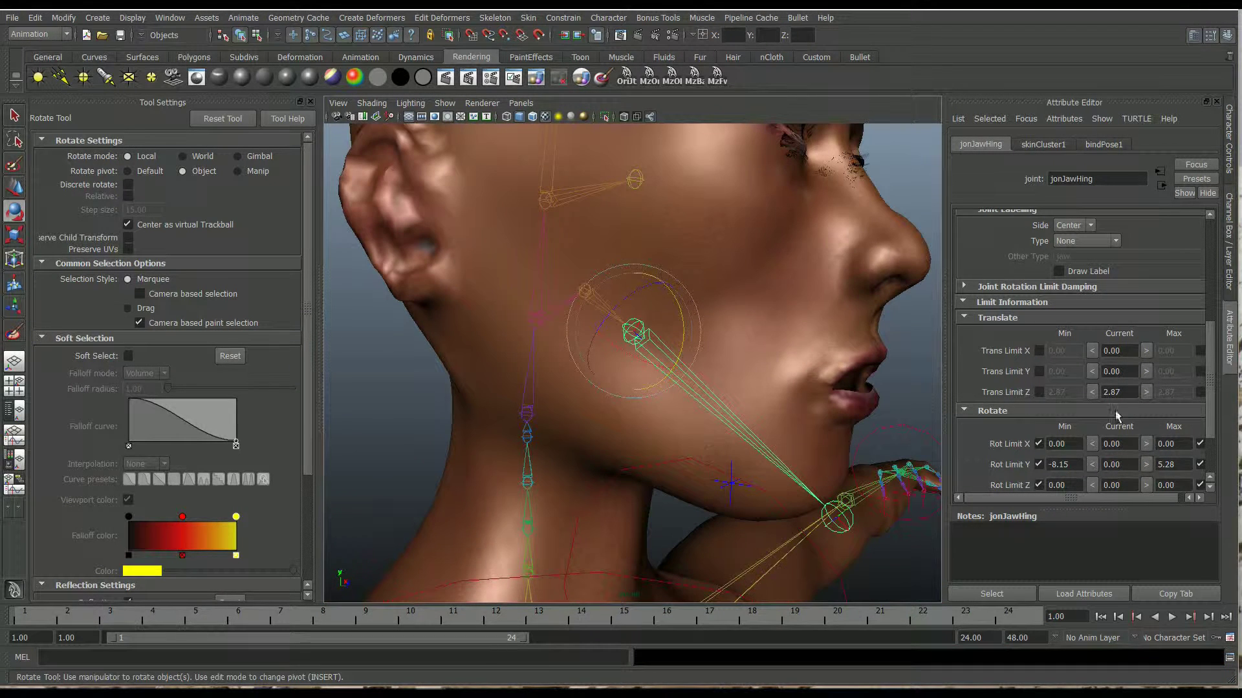
Step: Try a Z translation of 0 on the jaw joint and restore it to 2.87
{"action": "left_click", "coordinate": [1127, 392]}
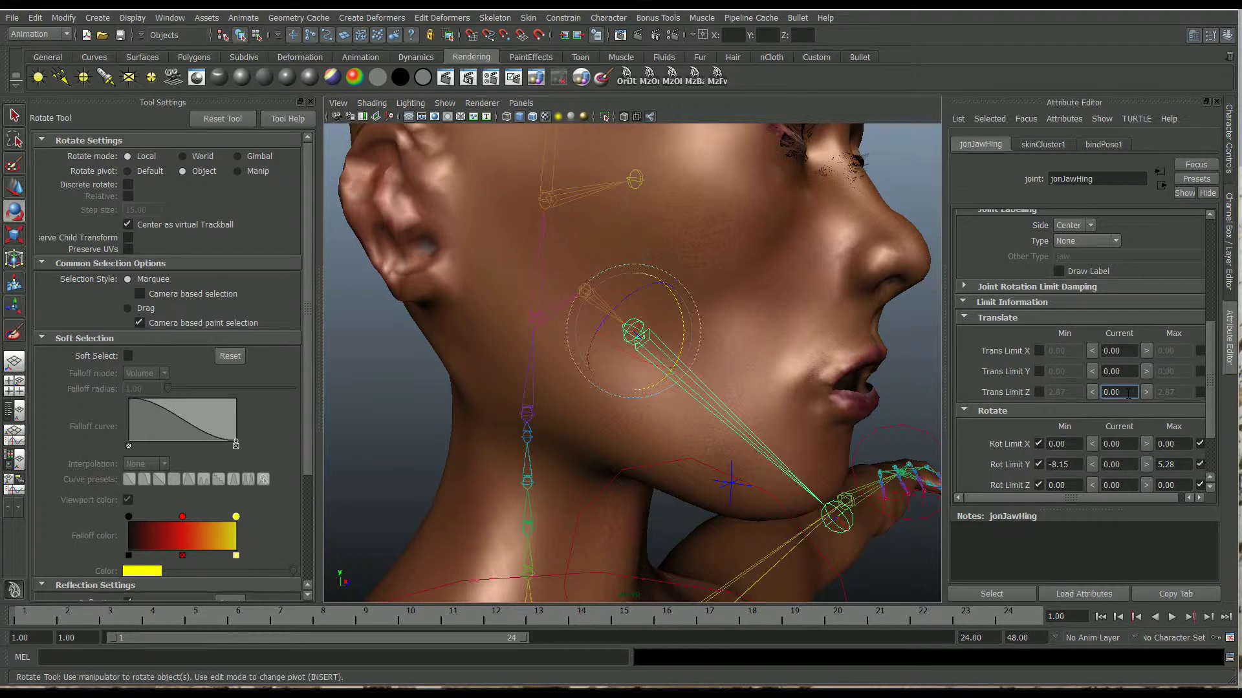
{"action": "key", "text": "Return"}
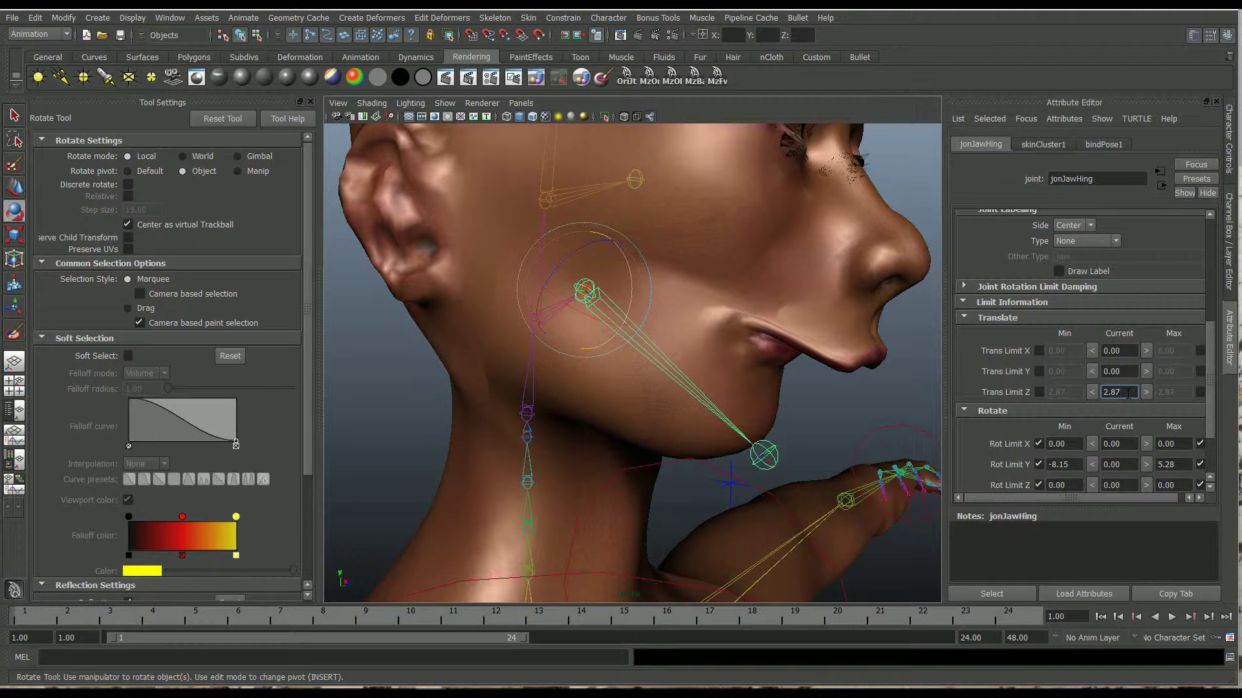
{"action": "key", "text": "Return"}
Step: Enable the jaw joint's minimum and maximum translation limits at 0 for X and Y and 2.87 for Z
{"action": "left_click", "coordinate": [1094, 395]}
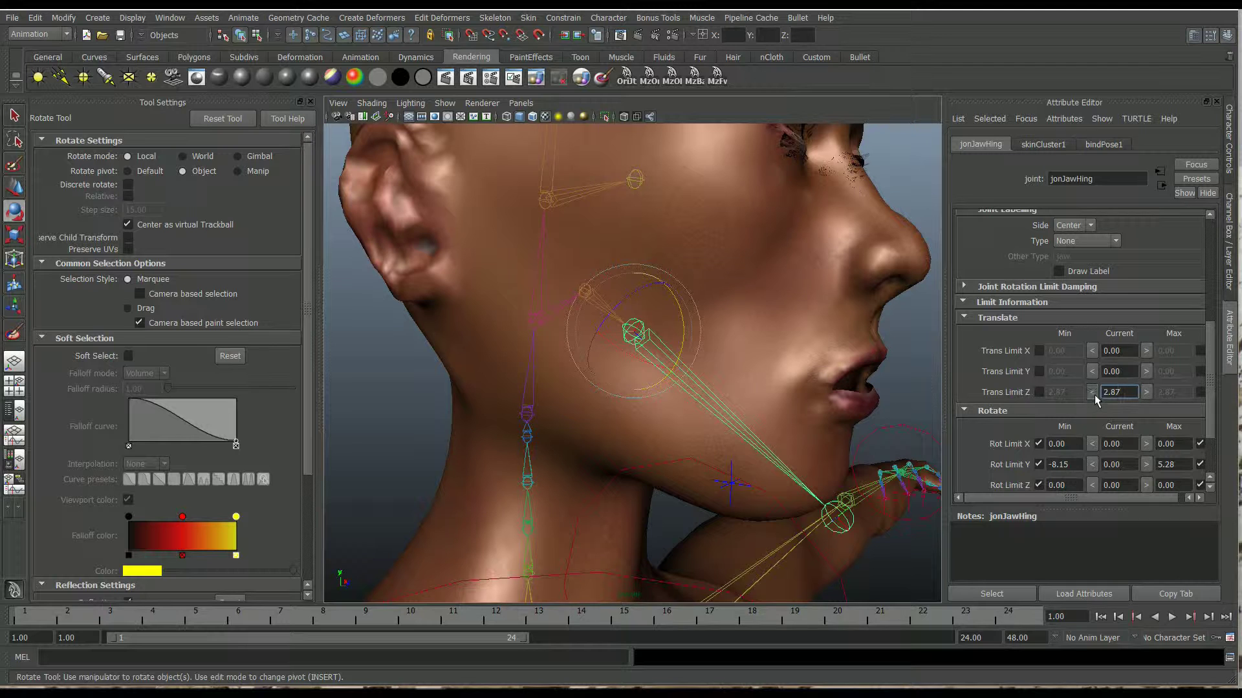
{"action": "left_click", "coordinate": [1142, 391]}
{"action": "left_click", "coordinate": [1039, 372]}
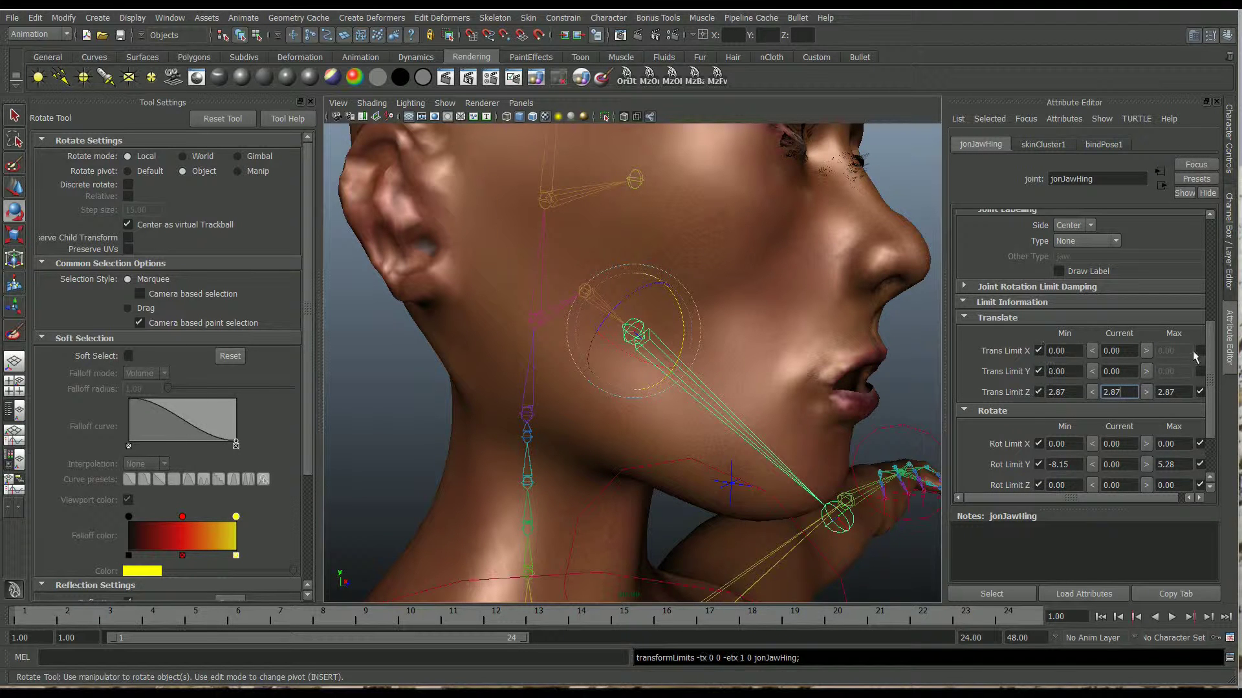
{"action": "left_click", "coordinate": [1200, 371]}
{"action": "scroll", "coordinate": [1099, 388], "scroll_direction": "down", "scroll_amount": 3}
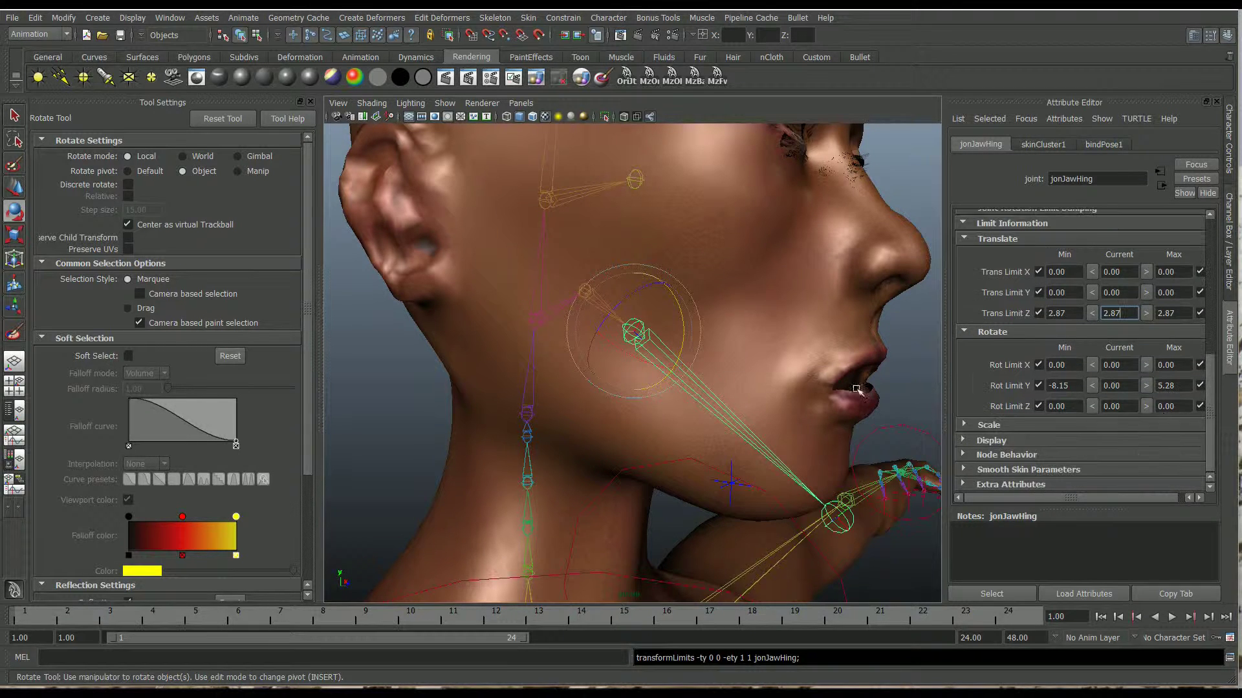
Step: Test closing the mouth by rotating the jaw joint about Y towards its 5.28 limit
{"action": "left_click_drag", "start_coordinate": [808, 388], "coordinate": [646, 382], "text": "alt"}
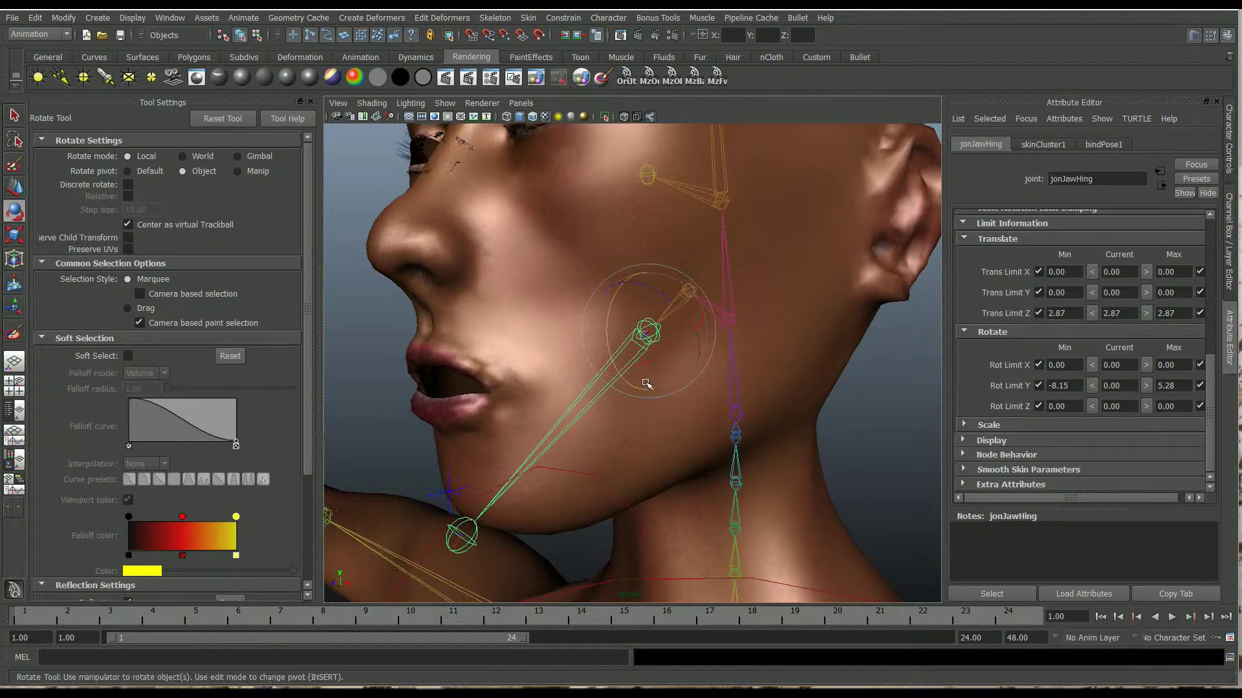
{"action": "left_click_drag", "start_coordinate": [610, 345], "coordinate": [630, 409]}
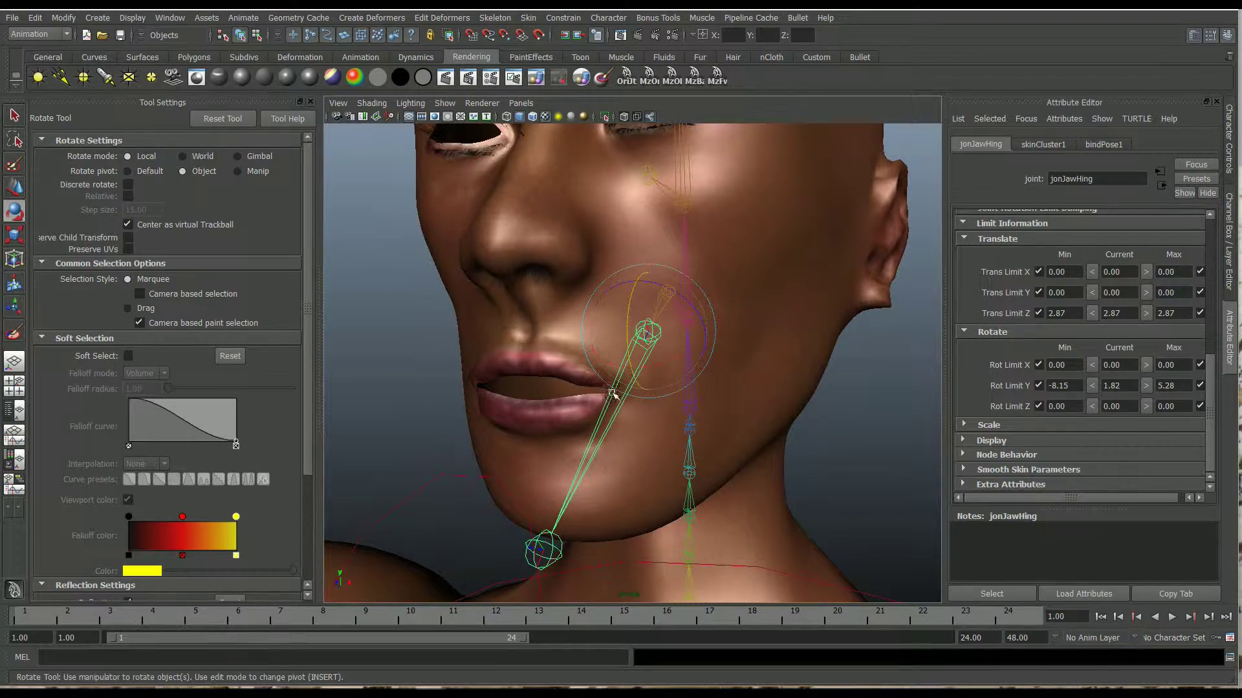
{"action": "left_click_drag", "start_coordinate": [625, 346], "coordinate": [629, 344]}
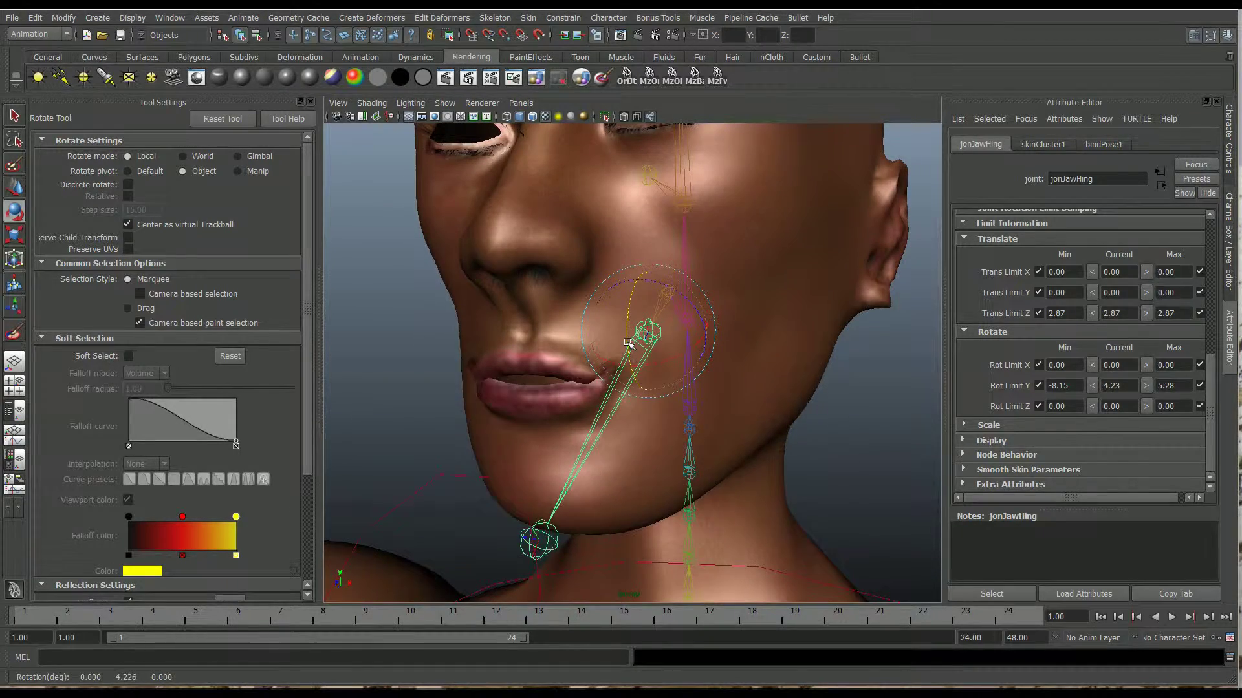
Step: Start painting skin weights on the body mesh with the wireframe display turned on
{"action": "left_click", "coordinate": [650, 425]}
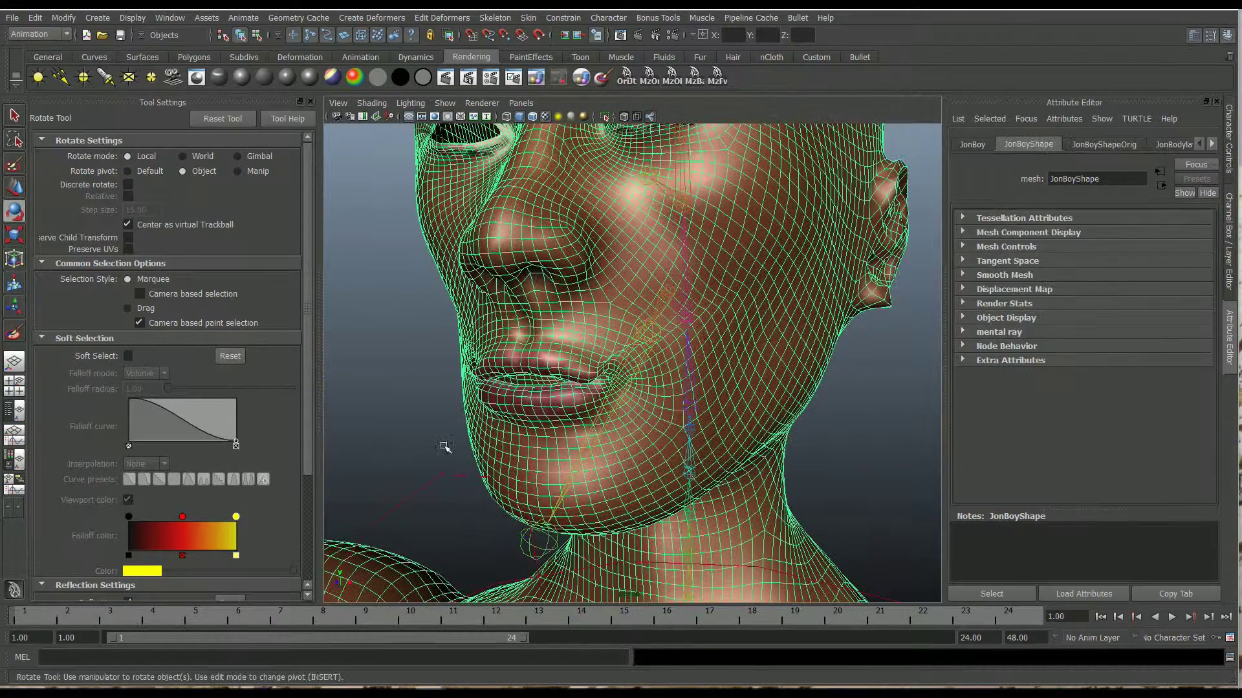
{"action": "left_click", "coordinate": [14, 333]}
{"action": "left_click_drag", "start_coordinate": [601, 414], "coordinate": [628, 424], "text": "alt"}
{"action": "scroll", "coordinate": [219, 499], "scroll_direction": "down", "scroll_amount": 3}
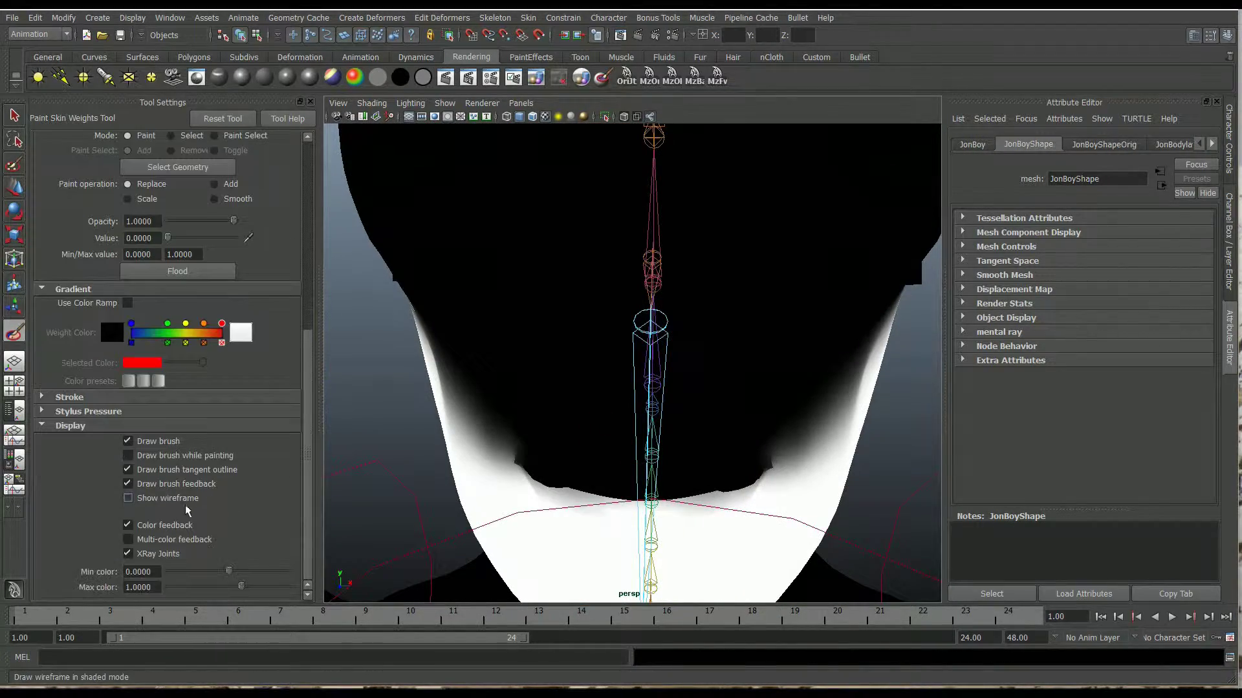
{"action": "left_click", "coordinate": [128, 498]}
Step: Switch weight painting to the Add operation with a value of 0.068 and touch up the weights around the mouth corner
{"action": "left_click_drag", "start_coordinate": [527, 475], "coordinate": [499, 471], "text": "alt"}
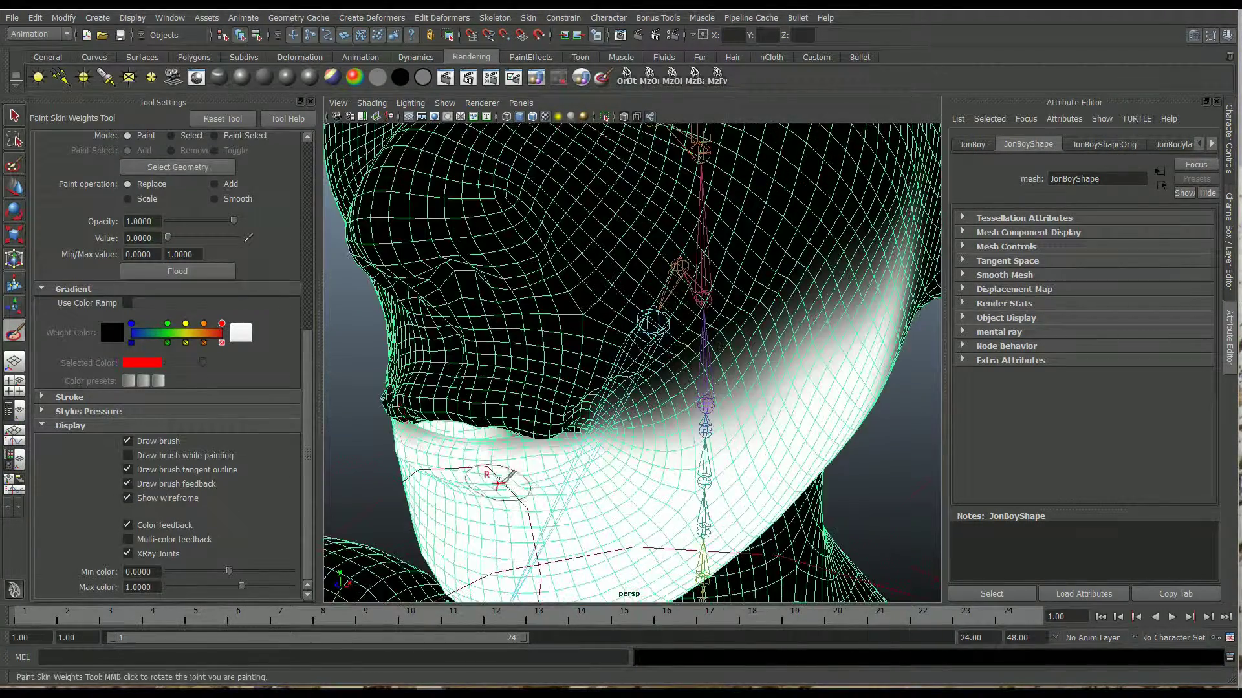
{"action": "scroll", "coordinate": [550, 398], "scroll_direction": "up", "scroll_amount": 3}
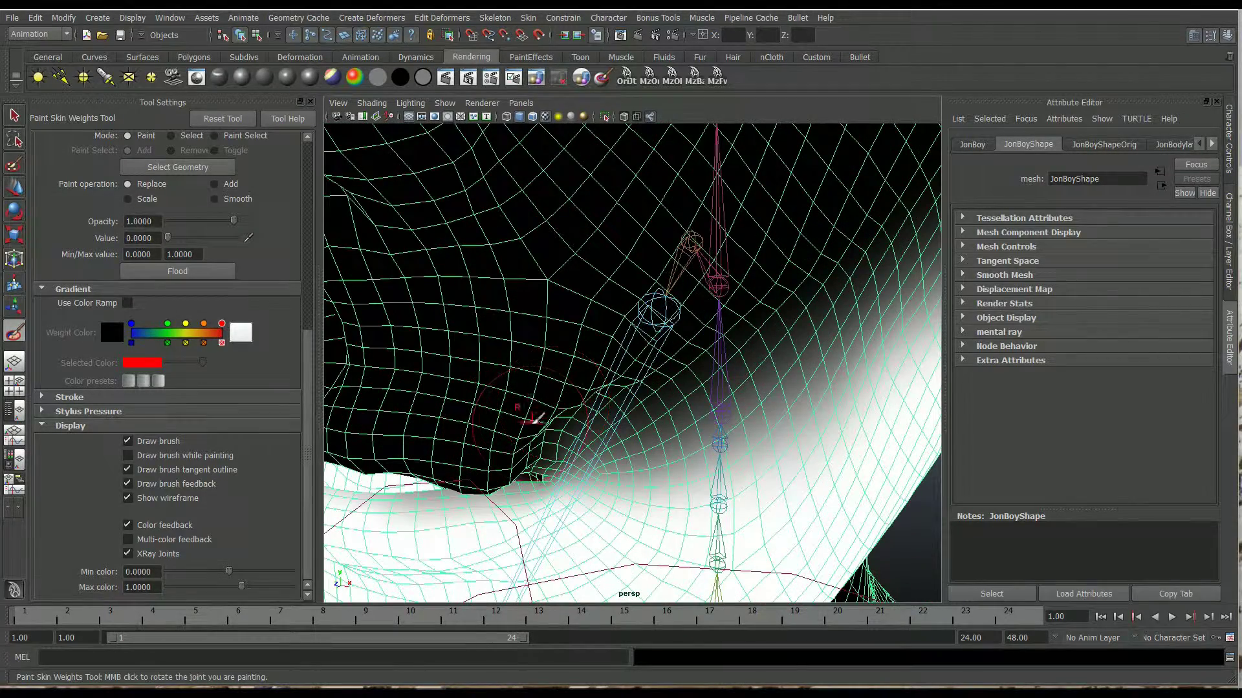
{"action": "scroll", "coordinate": [222, 382], "scroll_direction": "up", "scroll_amount": 2}
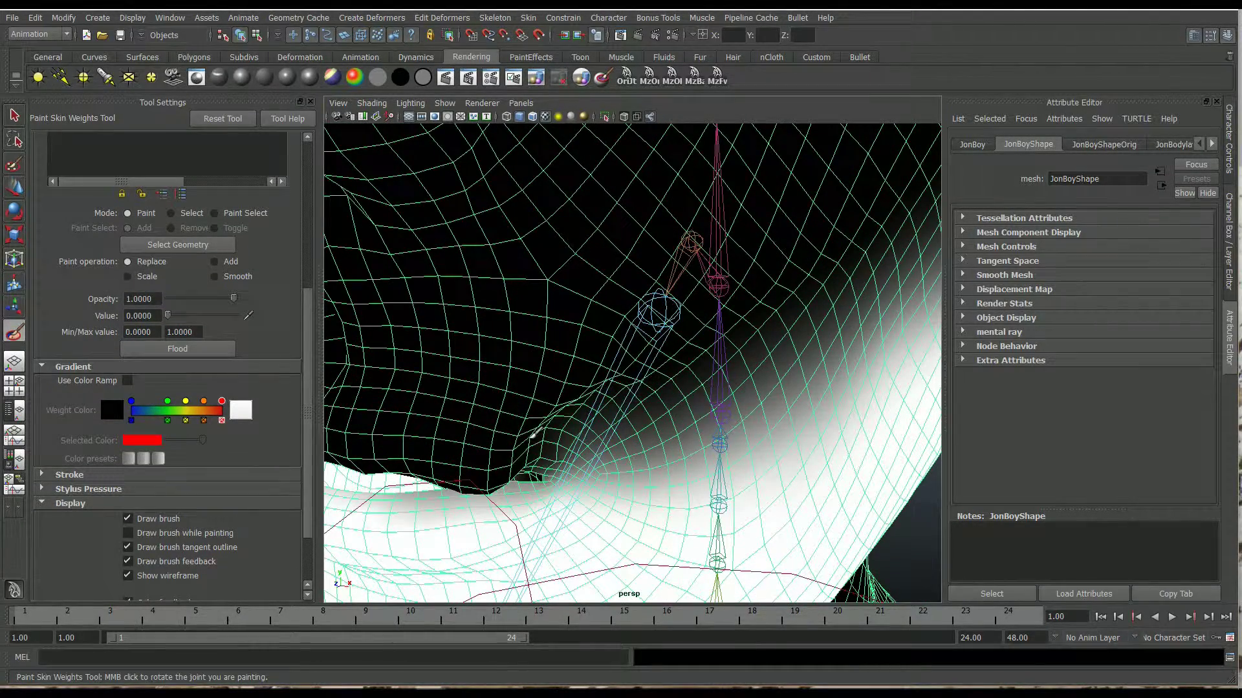
{"action": "left_click_drag", "start_coordinate": [485, 430], "coordinate": [590, 485], "text": "alt"}
{"action": "scroll", "coordinate": [569, 453], "scroll_direction": "up", "scroll_amount": 3}
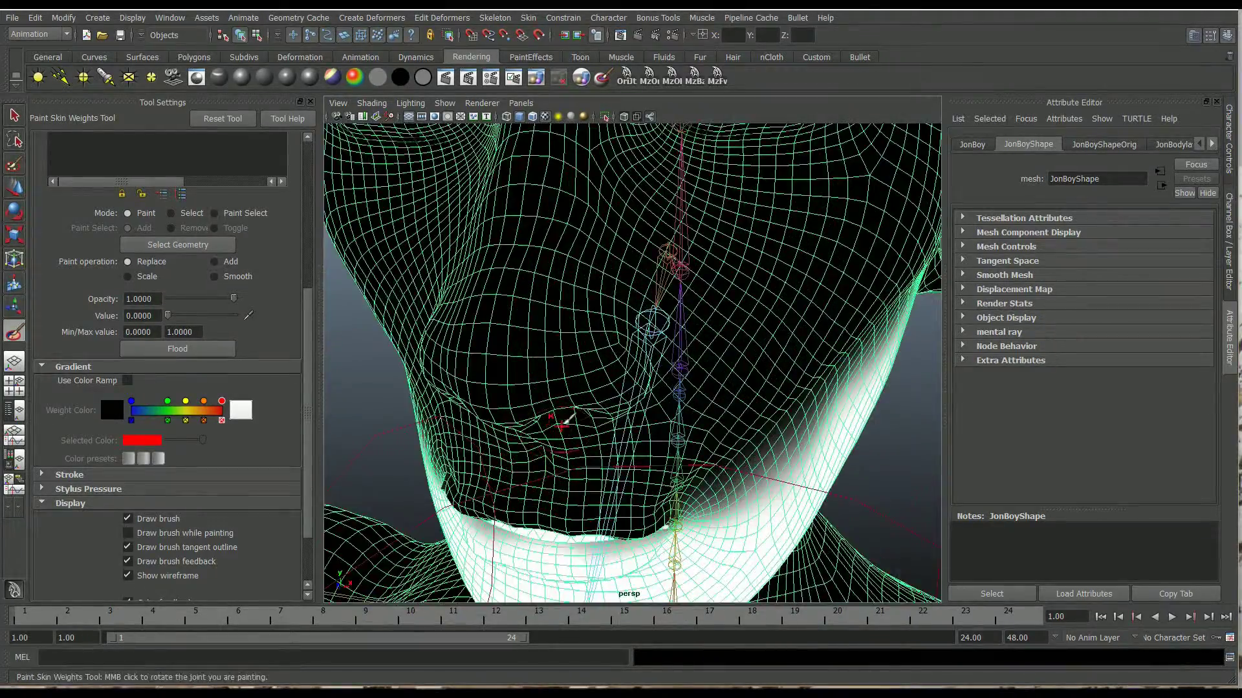
{"action": "middle_click_drag", "start_coordinate": [563, 421], "coordinate": [582, 344], "text": "alt"}
{"action": "left_click_drag", "start_coordinate": [584, 342], "coordinate": [567, 346], "text": "alt"}
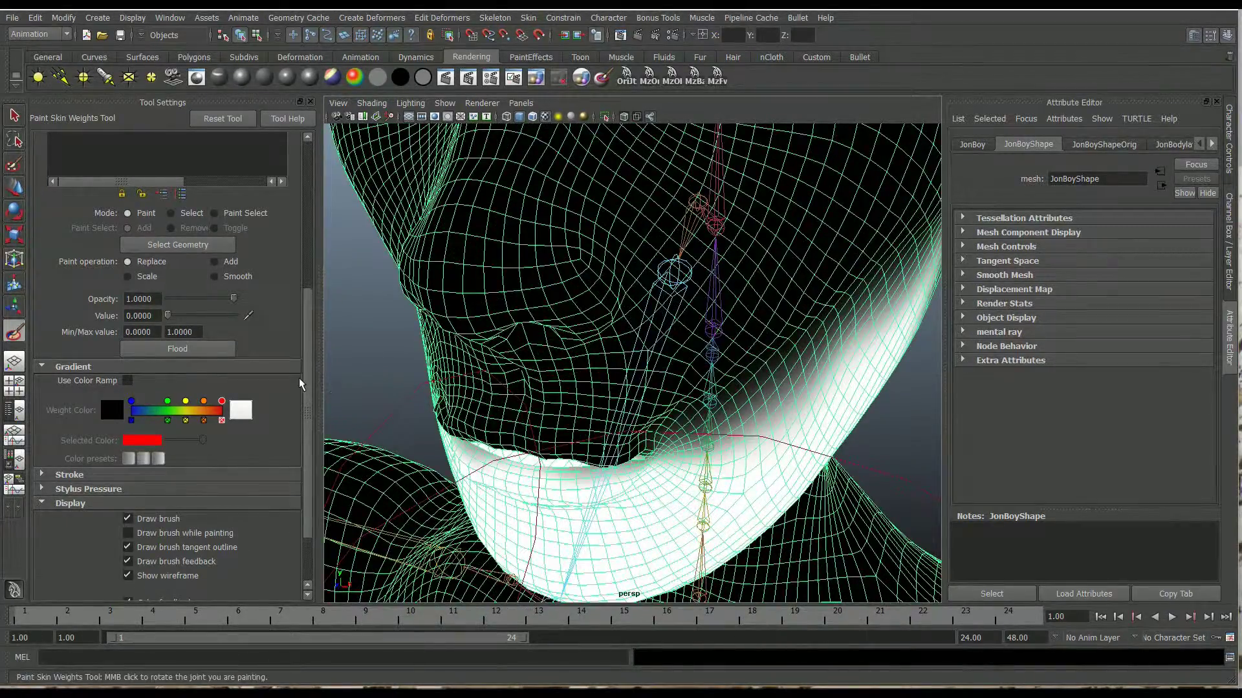
{"action": "left_click", "coordinate": [214, 262]}
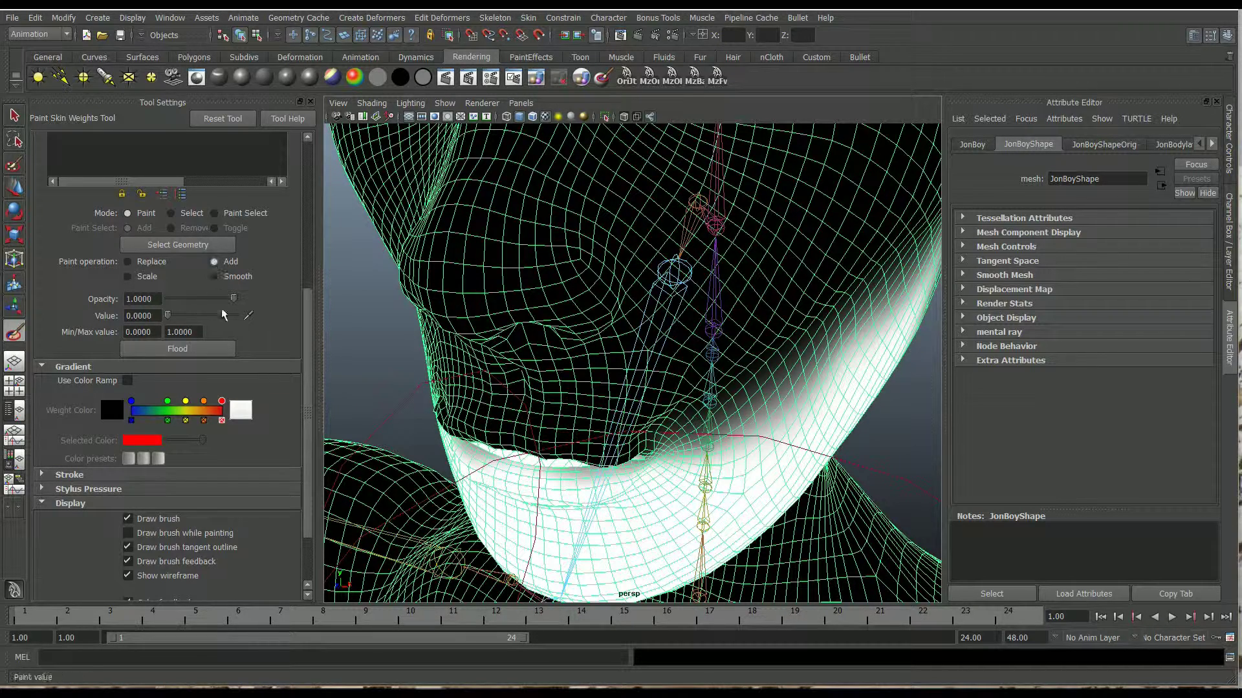
{"action": "scroll", "coordinate": [184, 323], "scroll_direction": "up", "scroll_amount": 5}
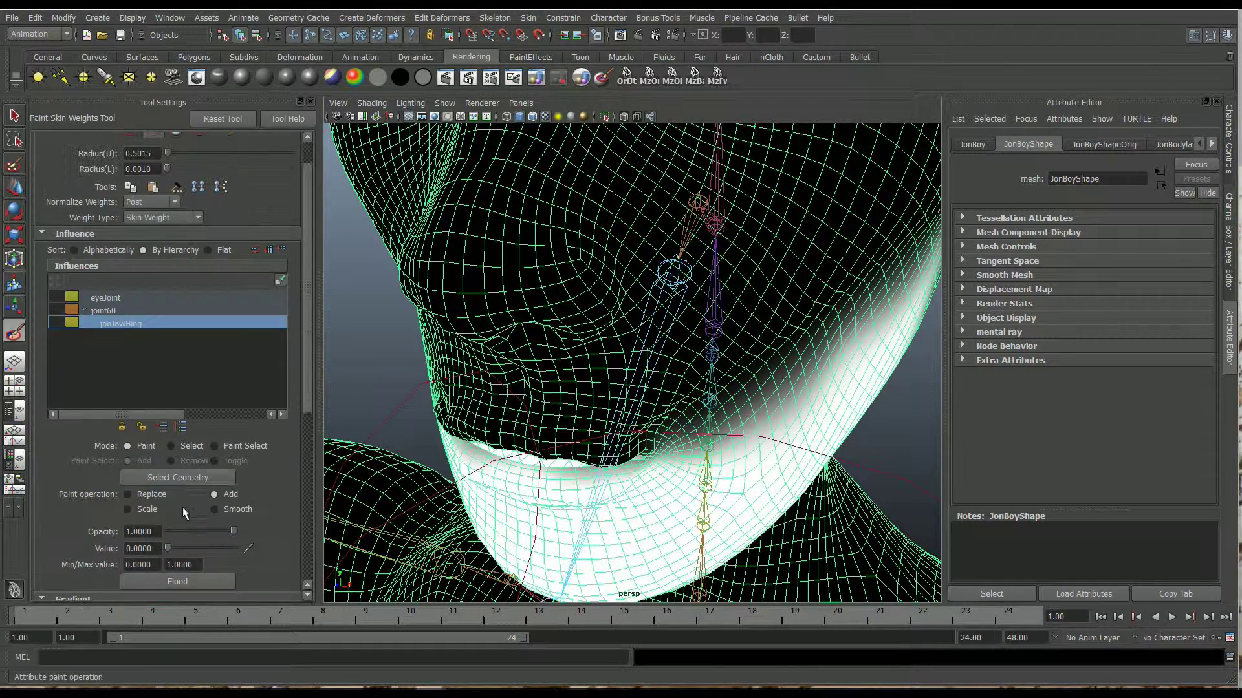
{"action": "left_click_drag", "start_coordinate": [604, 443], "coordinate": [614, 436]}
{"action": "mouse_move", "coordinate": [716, 412]}
{"action": "left_mouse_down", "text": "alt"}
{"action": "mouse_move", "coordinate": [714, 446]}
{"action": "mouse_move", "coordinate": [716, 424]}
{"action": "mouse_move", "coordinate": [463, 310]}
{"action": "left_mouse_up", "text": "alt"}
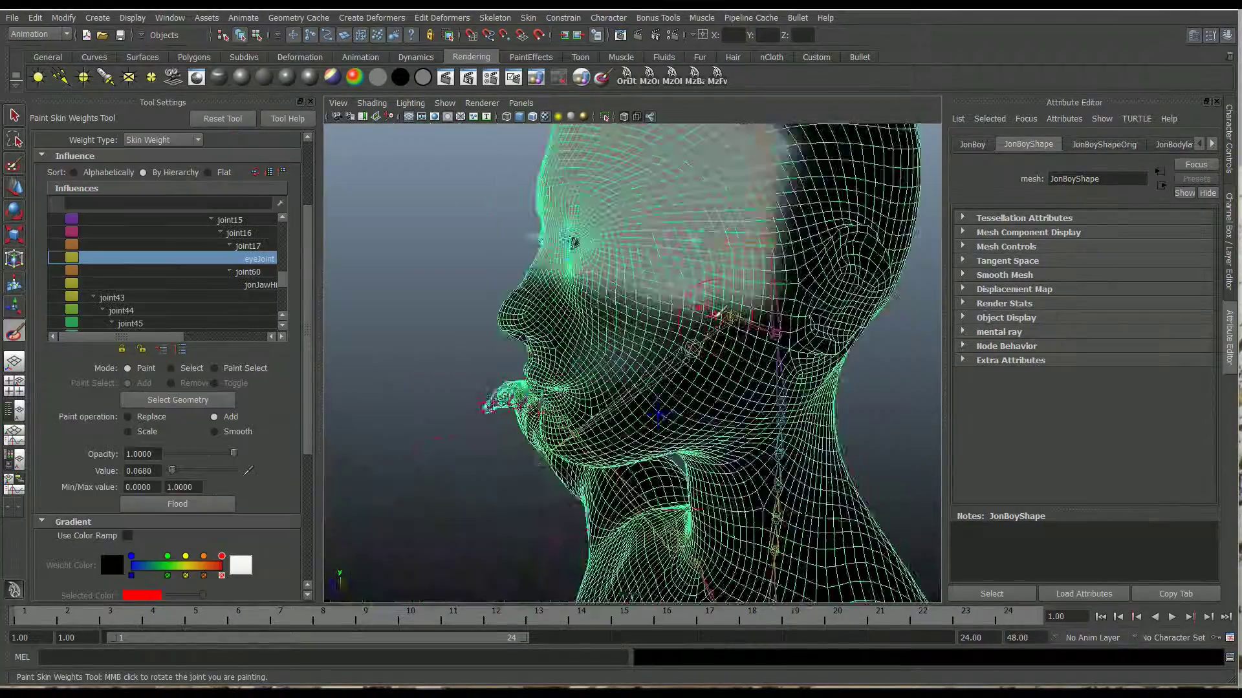
{"action": "mouse_move", "coordinate": [647, 304]}
{"action": "left_mouse_down", "text": "alt"}
{"action": "mouse_move", "coordinate": [819, 296]}
{"action": "mouse_move", "coordinate": [621, 303]}
{"action": "mouse_move", "coordinate": [688, 304]}
{"action": "mouse_move", "coordinate": [716, 235]}
{"action": "mouse_move", "coordinate": [625, 298]}
{"action": "left_mouse_up", "text": "alt"}
Step: Leave weight painting and reset the jaw joint's current Y rotation to 0
{"action": "left_click", "coordinate": [14, 117]}
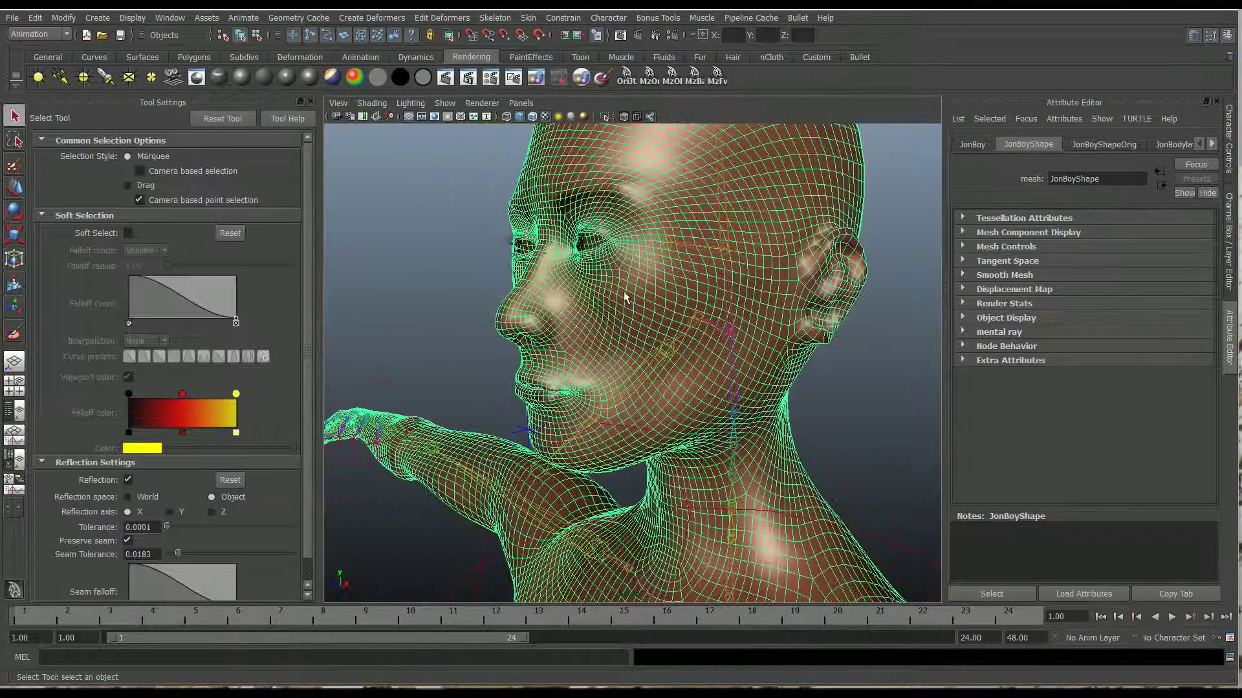
{"action": "left_click", "coordinate": [658, 350]}
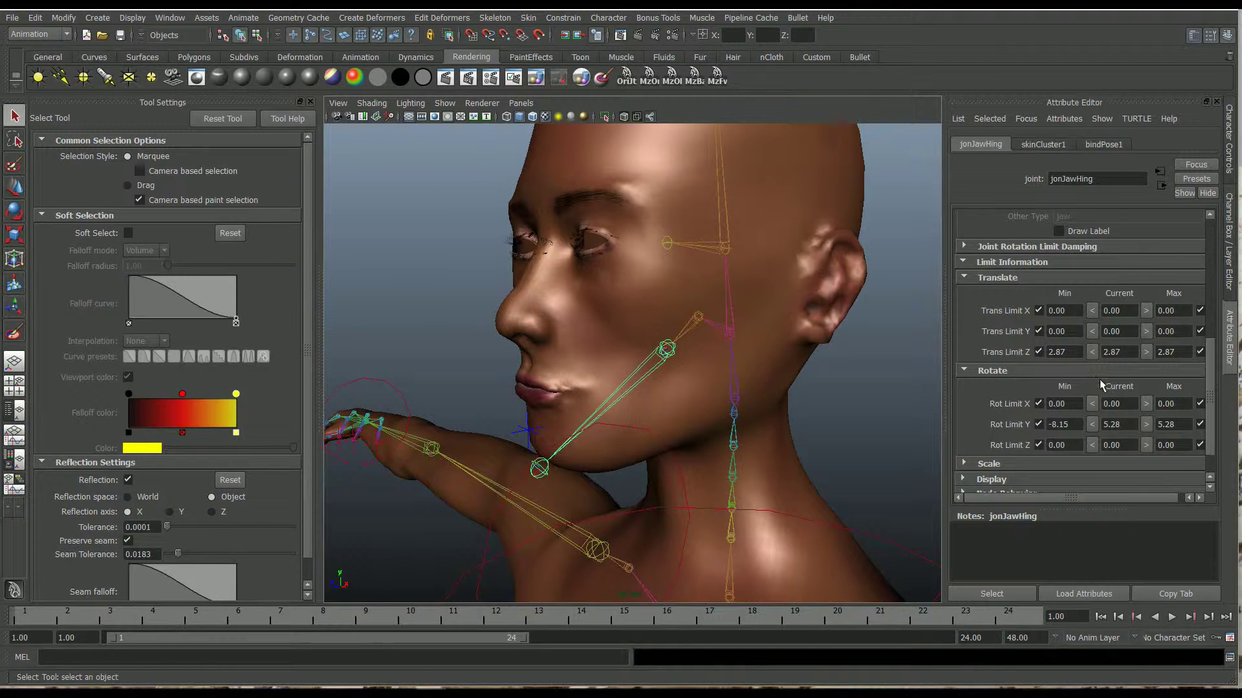
{"action": "left_click", "coordinate": [1125, 425]}
{"action": "key", "text": "Return"}
Step: Remove the unused influences from the body mesh's smooth skin
{"action": "left_click", "coordinate": [782, 298]}
{"action": "left_click_drag", "start_coordinate": [765, 280], "coordinate": [826, 291], "text": "alt"}
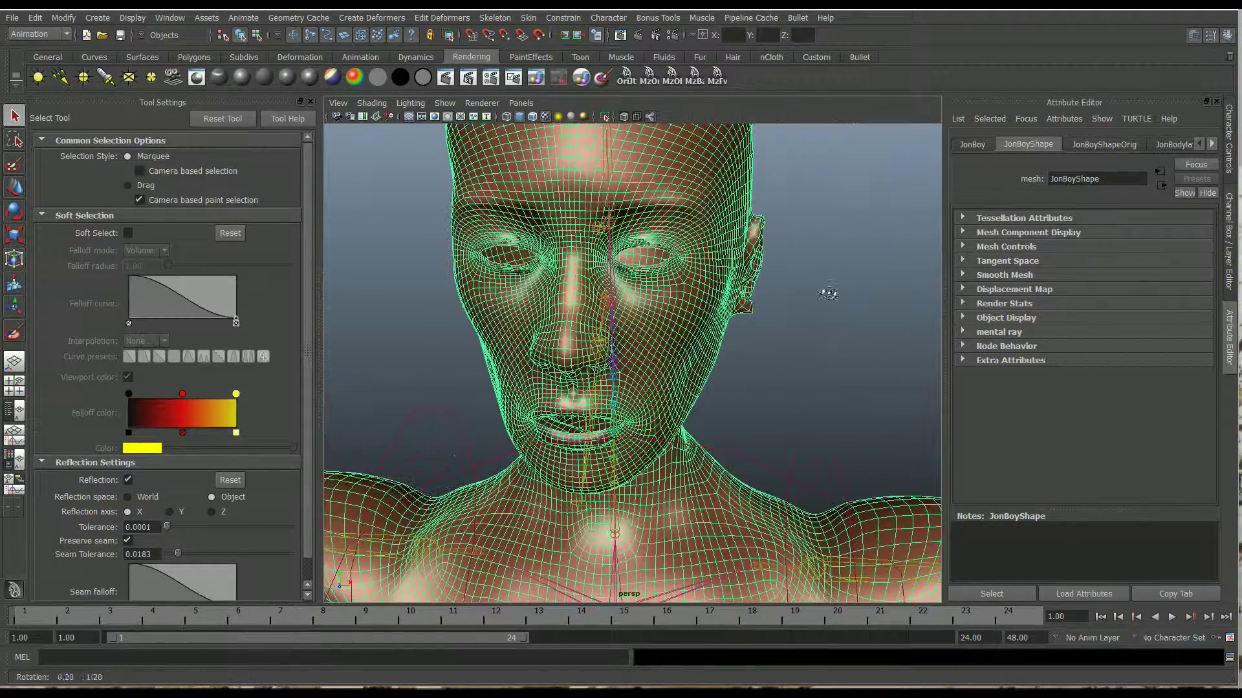
{"action": "left_click_drag", "start_coordinate": [412, 161], "coordinate": [412, 207], "text": "alt"}
{"action": "left_click", "coordinate": [529, 17]}
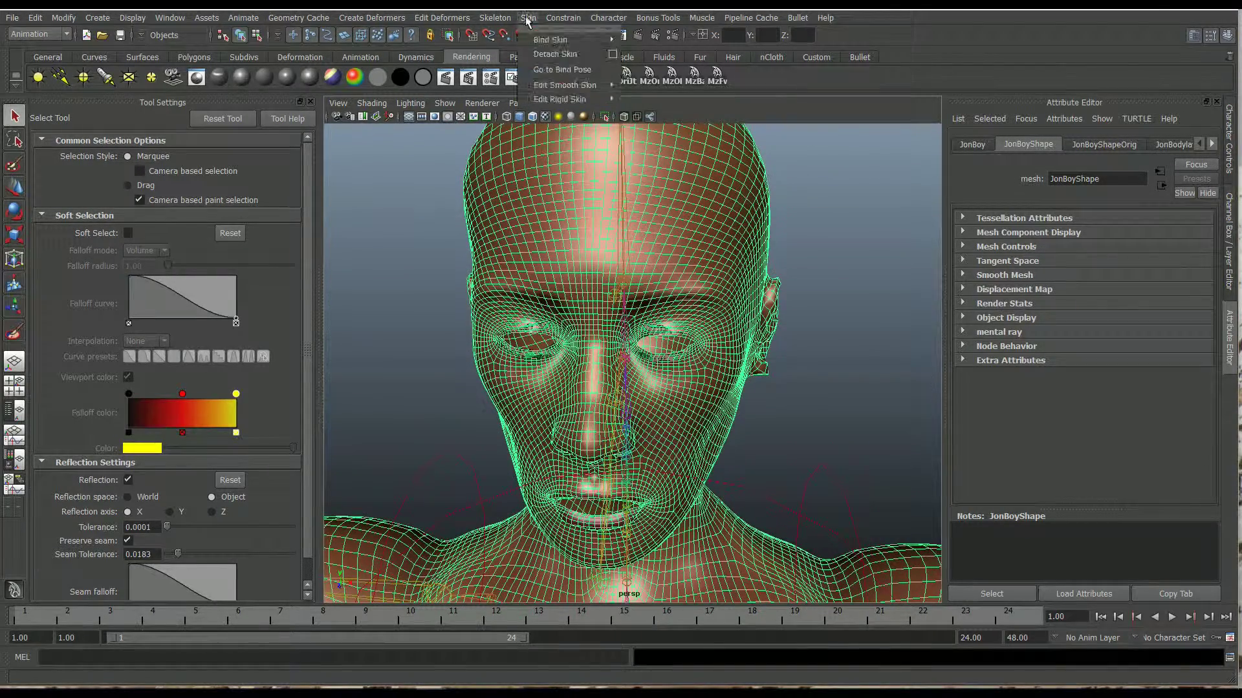
{"action": "mouse_move", "coordinate": [564, 86]}
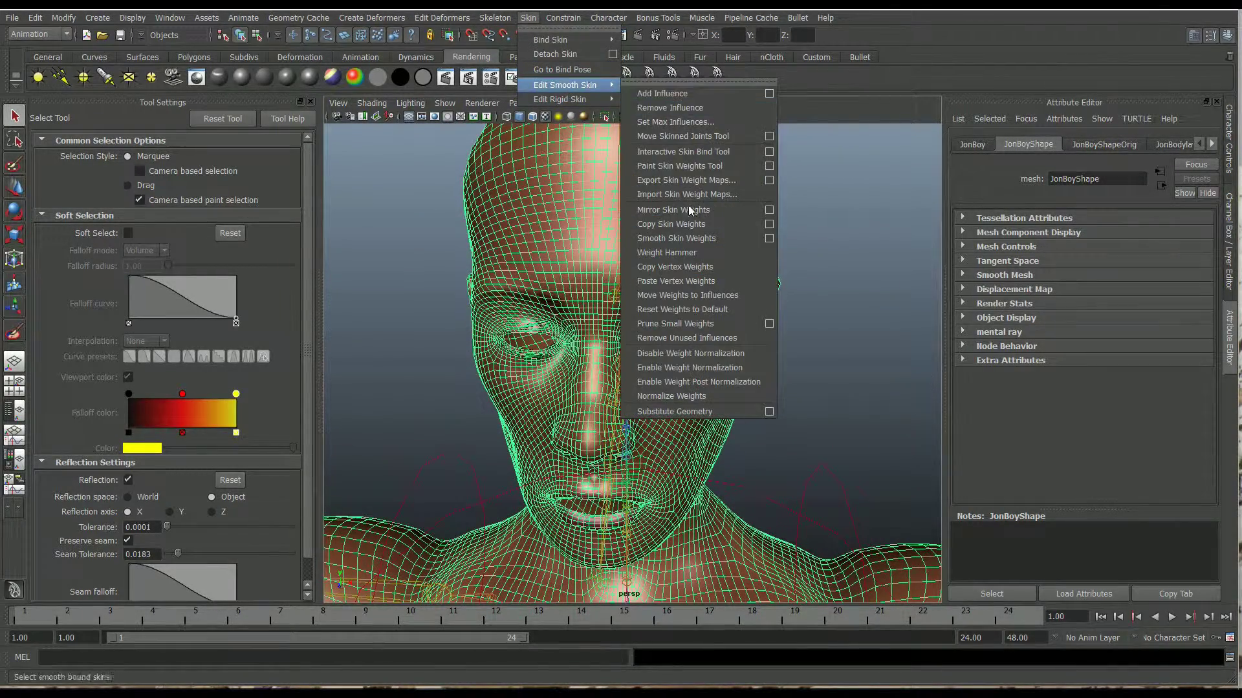
{"action": "left_click", "coordinate": [738, 335]}
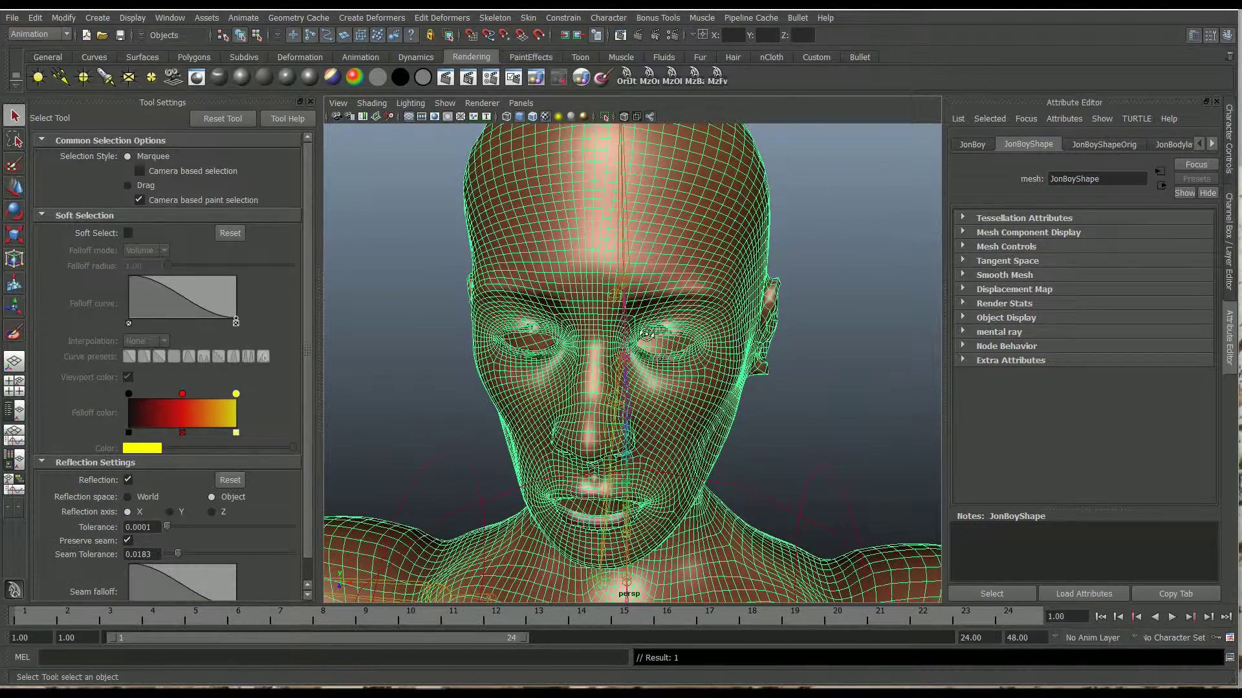
Step: Test the mouth by rotating the jaw joint open to -8.15 in Y, and reset its Y rotation to 0
{"action": "left_click_drag", "start_coordinate": [647, 333], "coordinate": [575, 343], "text": "alt"}
{"action": "left_click", "coordinate": [653, 411]}
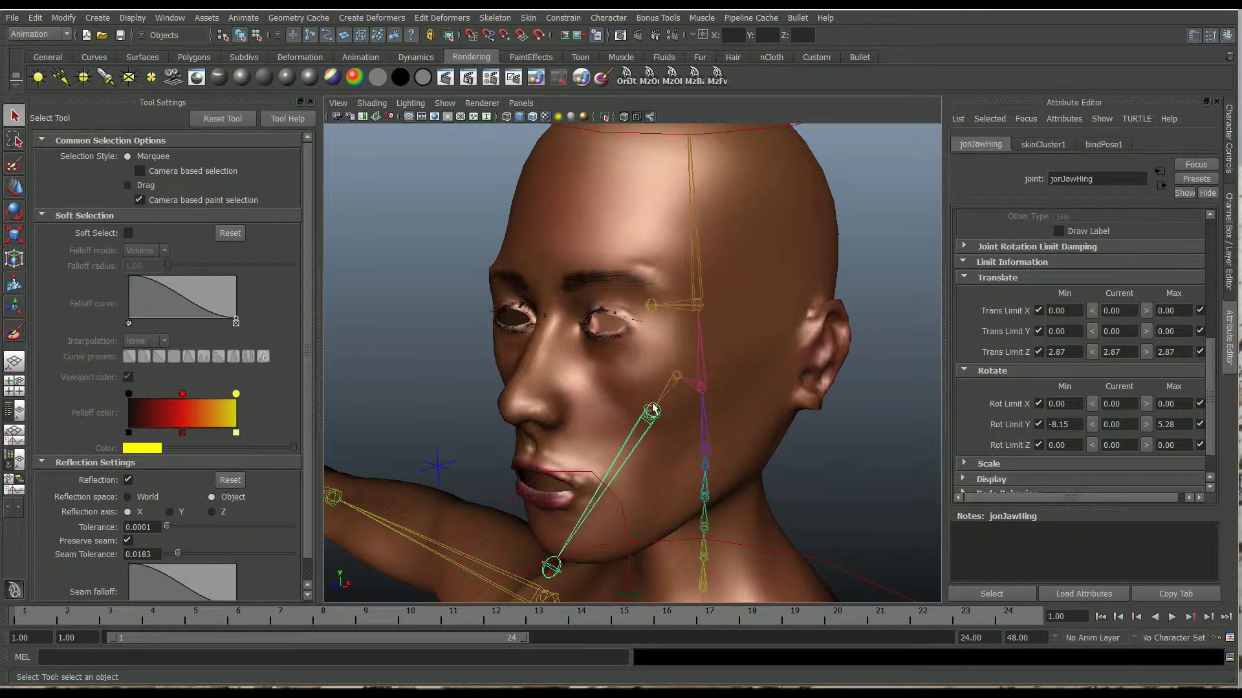
{"action": "key", "text": "e"}
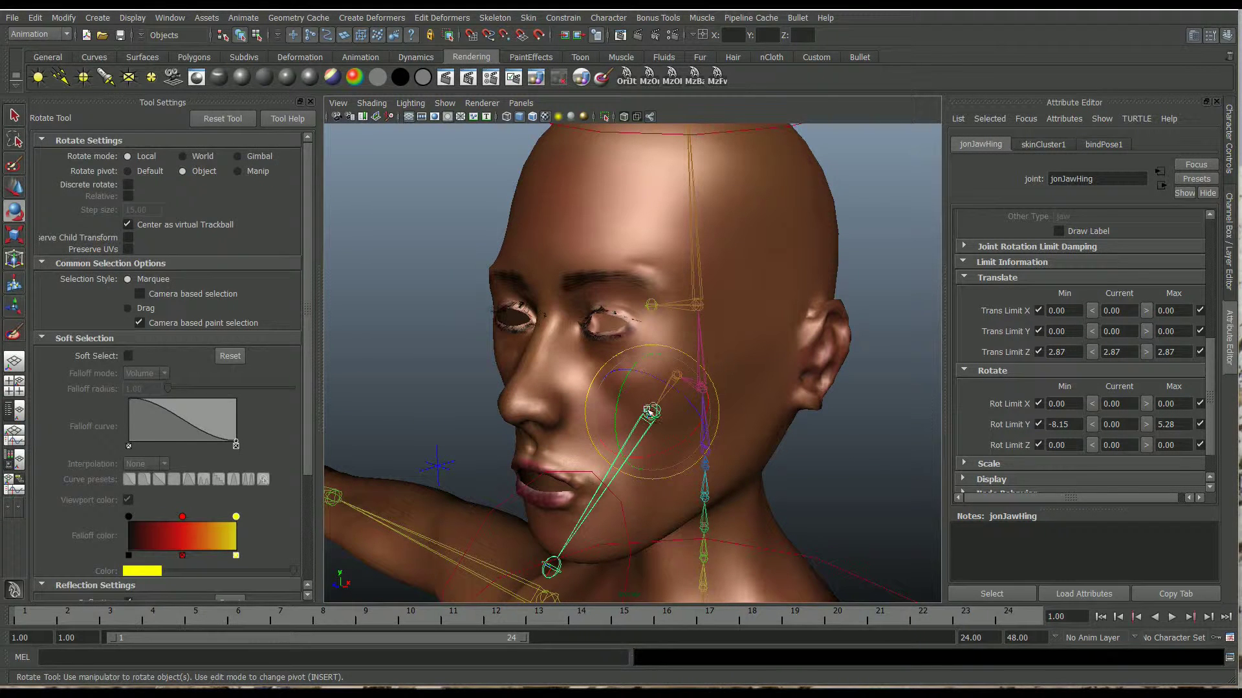
{"action": "left_click_drag", "start_coordinate": [617, 409], "coordinate": [626, 417]}
{"action": "left_click_drag", "start_coordinate": [724, 446], "coordinate": [785, 419], "text": "alt"}
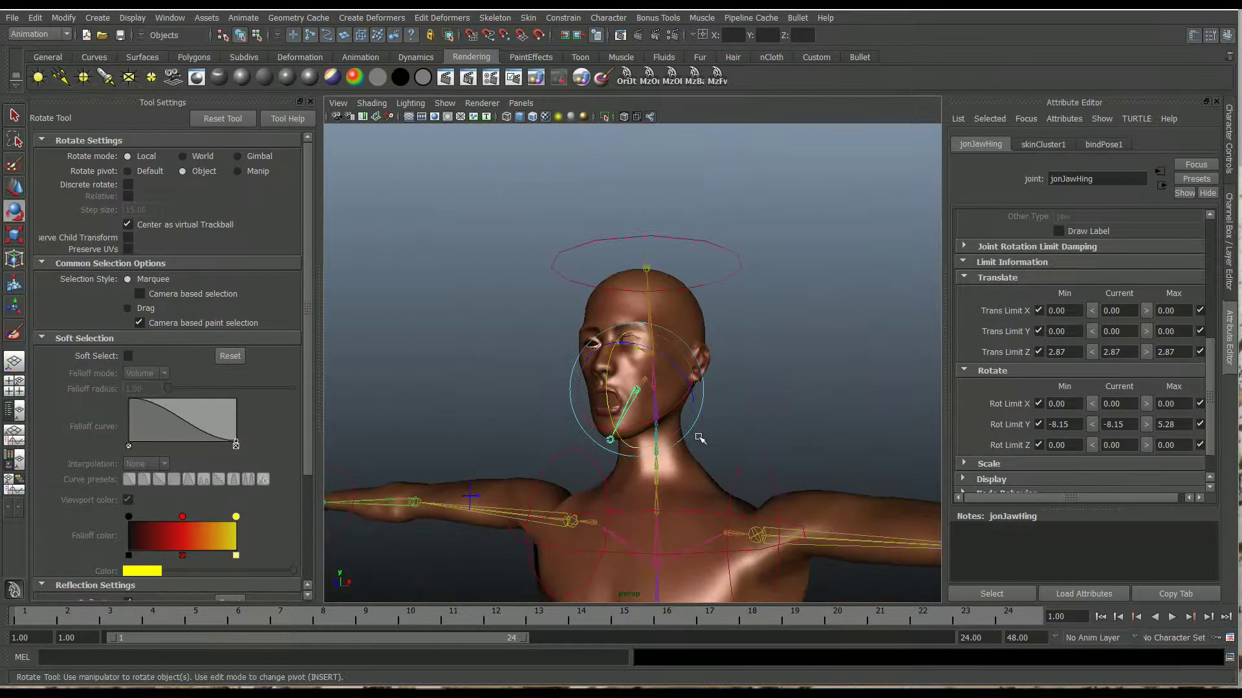
{"action": "middle_click_drag", "start_coordinate": [698, 438], "coordinate": [674, 403], "text": "alt"}
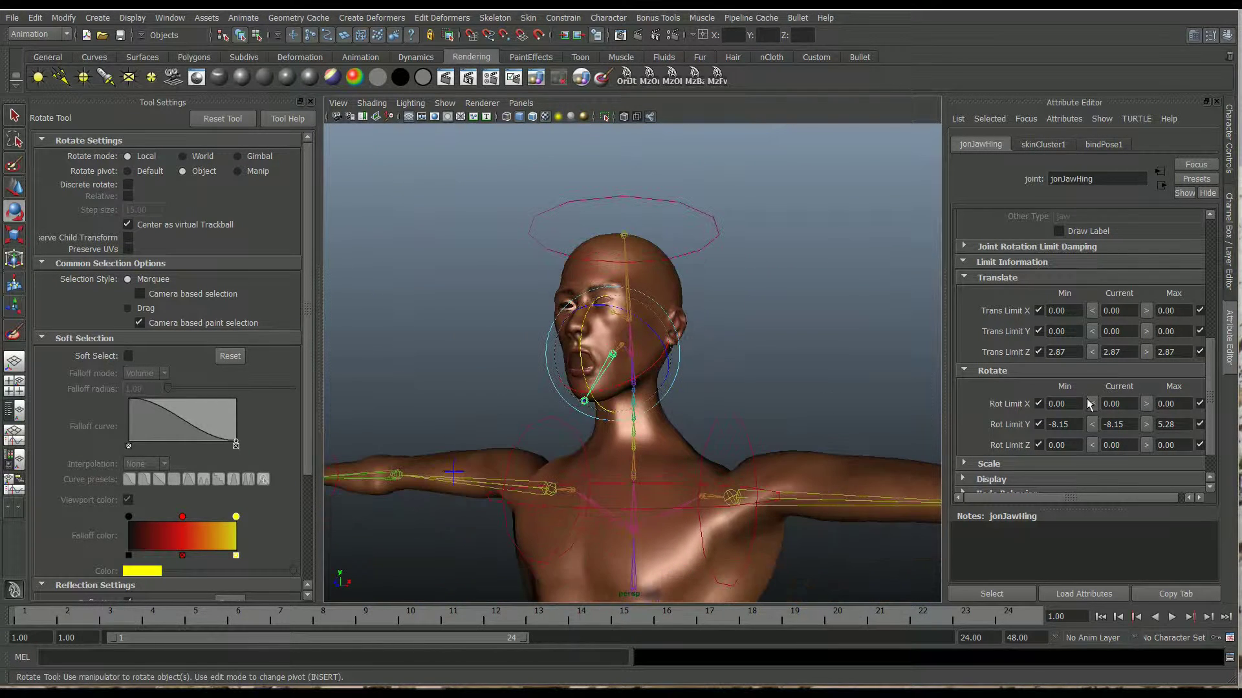
{"action": "left_click", "coordinate": [1130, 424]}
Step: Examine the character's full body, shorts and face from several angles for skinning problems
{"action": "right_click_drag", "start_coordinate": [719, 451], "coordinate": [680, 467], "text": "alt"}
{"action": "middle_click_drag", "start_coordinate": [686, 478], "coordinate": [707, 313], "text": "alt"}
{"action": "left_click_drag", "start_coordinate": [563, 339], "coordinate": [662, 402], "text": "alt"}
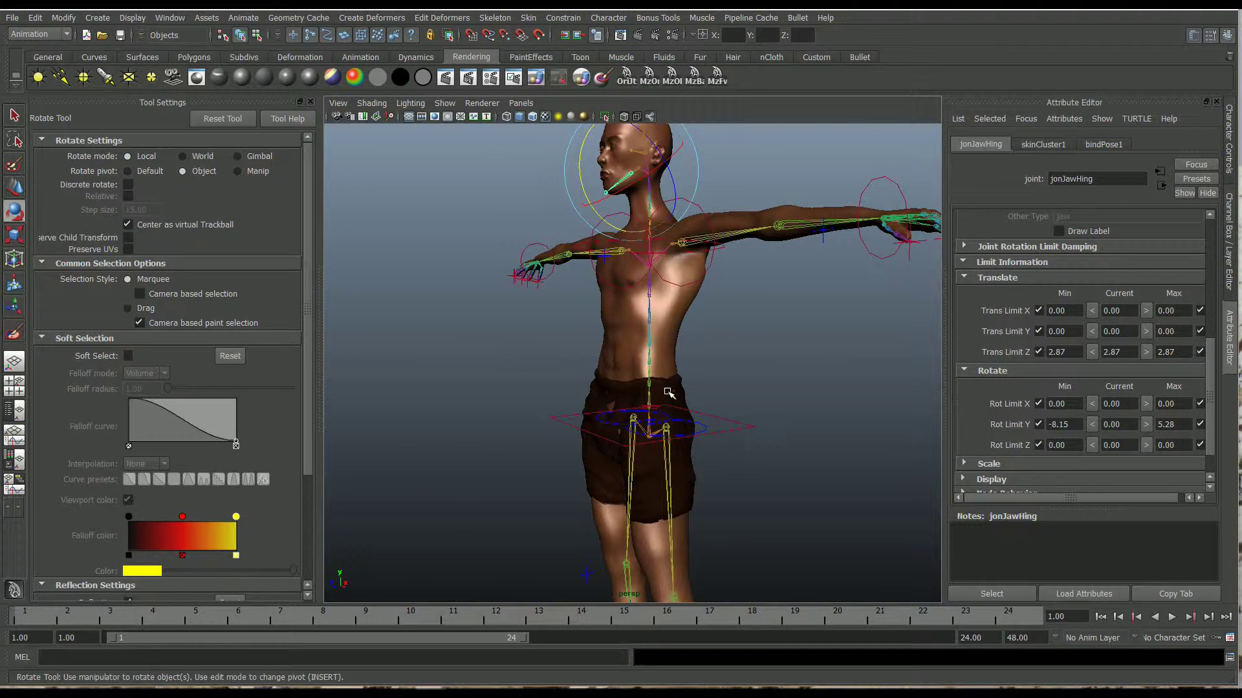
{"action": "left_click", "coordinate": [671, 388]}
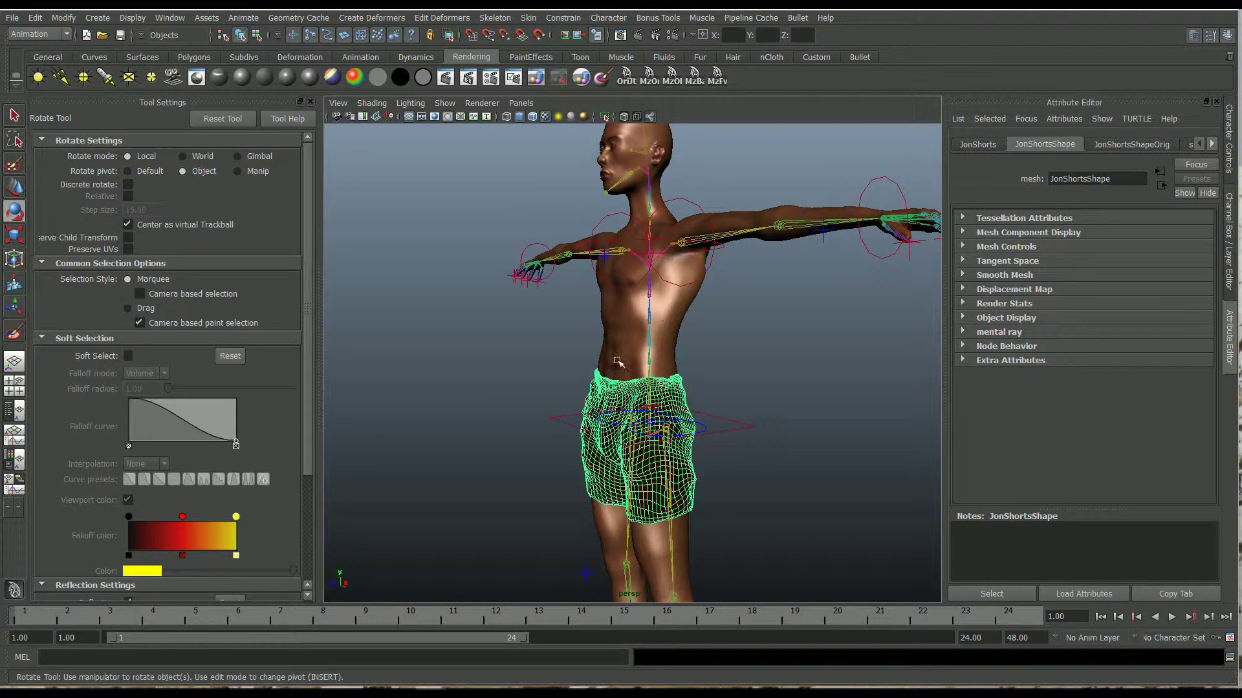
{"action": "left_click_drag", "start_coordinate": [640, 363], "coordinate": [696, 432], "text": "alt"}
{"action": "middle_click_drag", "start_coordinate": [640, 338], "coordinate": [643, 449], "text": "alt"}
{"action": "scroll", "coordinate": [644, 449], "scroll_direction": "up", "scroll_amount": 5}
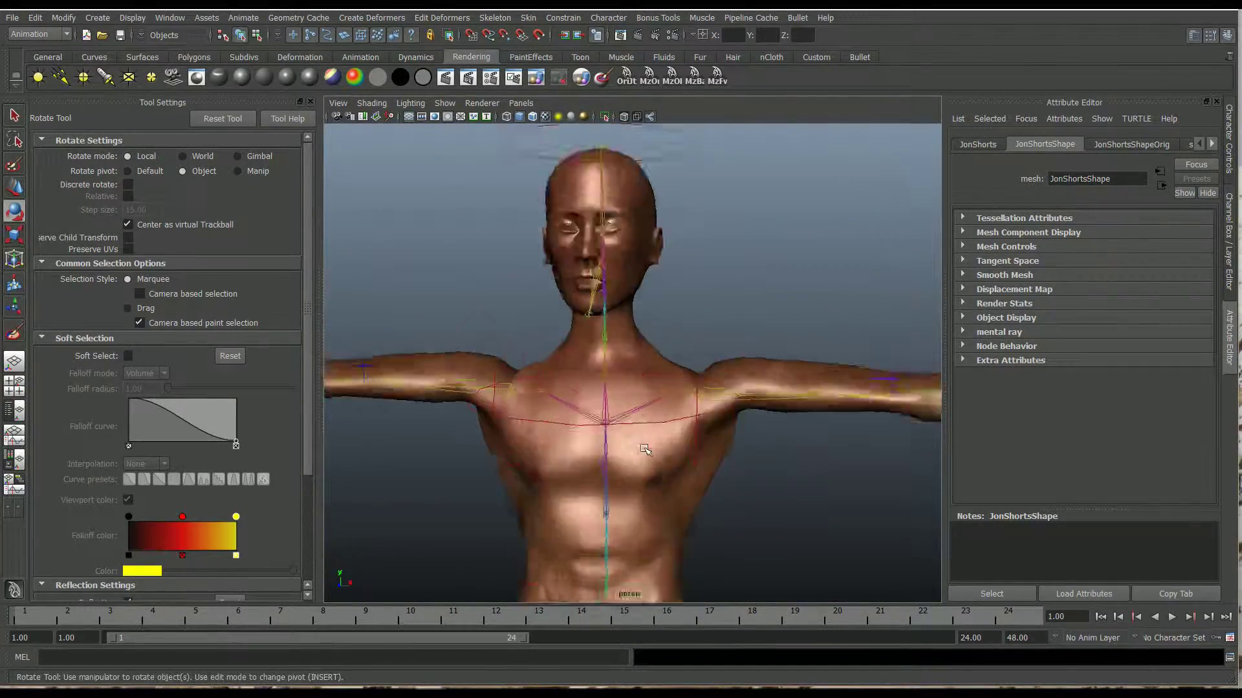
{"action": "middle_click_drag", "start_coordinate": [619, 368], "coordinate": [670, 440], "text": "alt"}
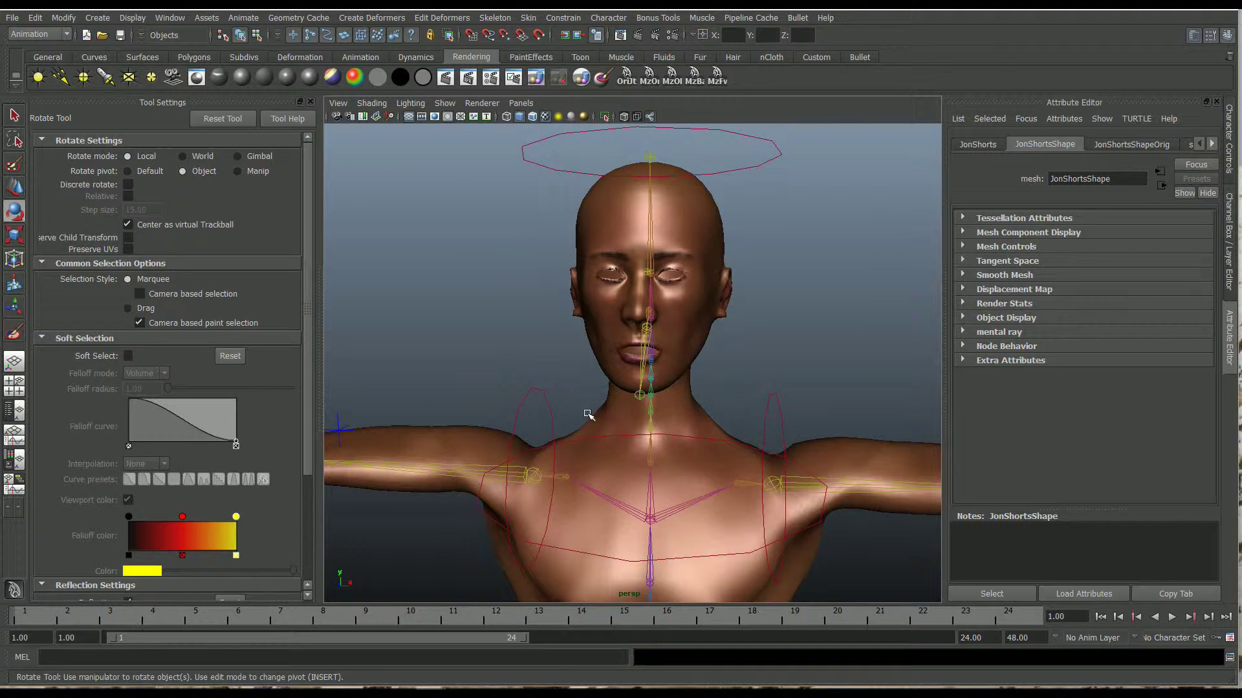
{"action": "middle_click_drag", "start_coordinate": [521, 369], "coordinate": [515, 324], "text": "alt"}
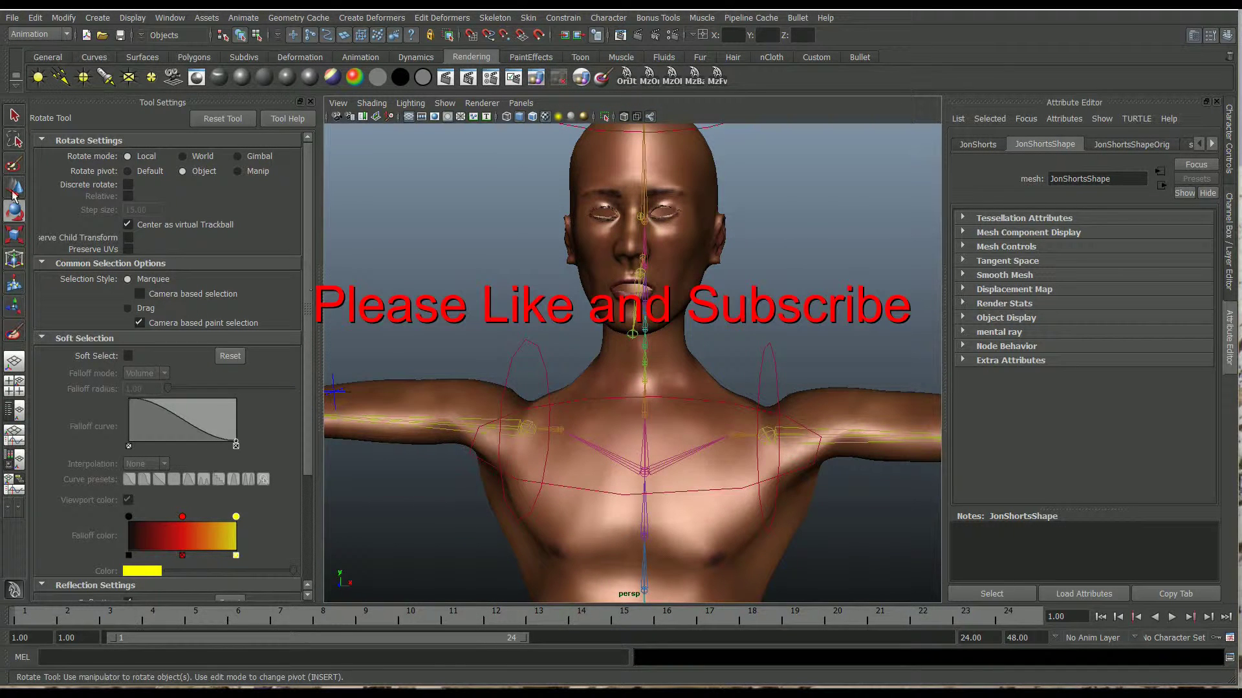
Step: Save the scene under its current file name
{"action": "left_click", "coordinate": [12, 18]}
{"action": "left_click", "coordinate": [24, 71]}
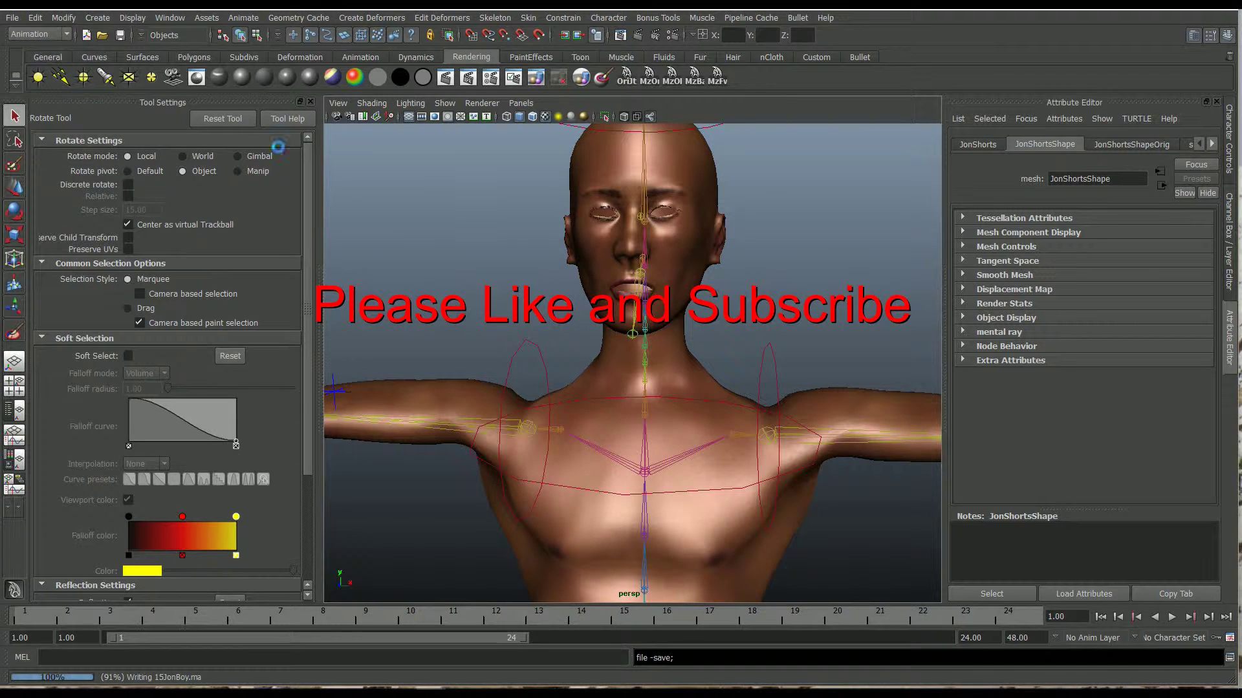